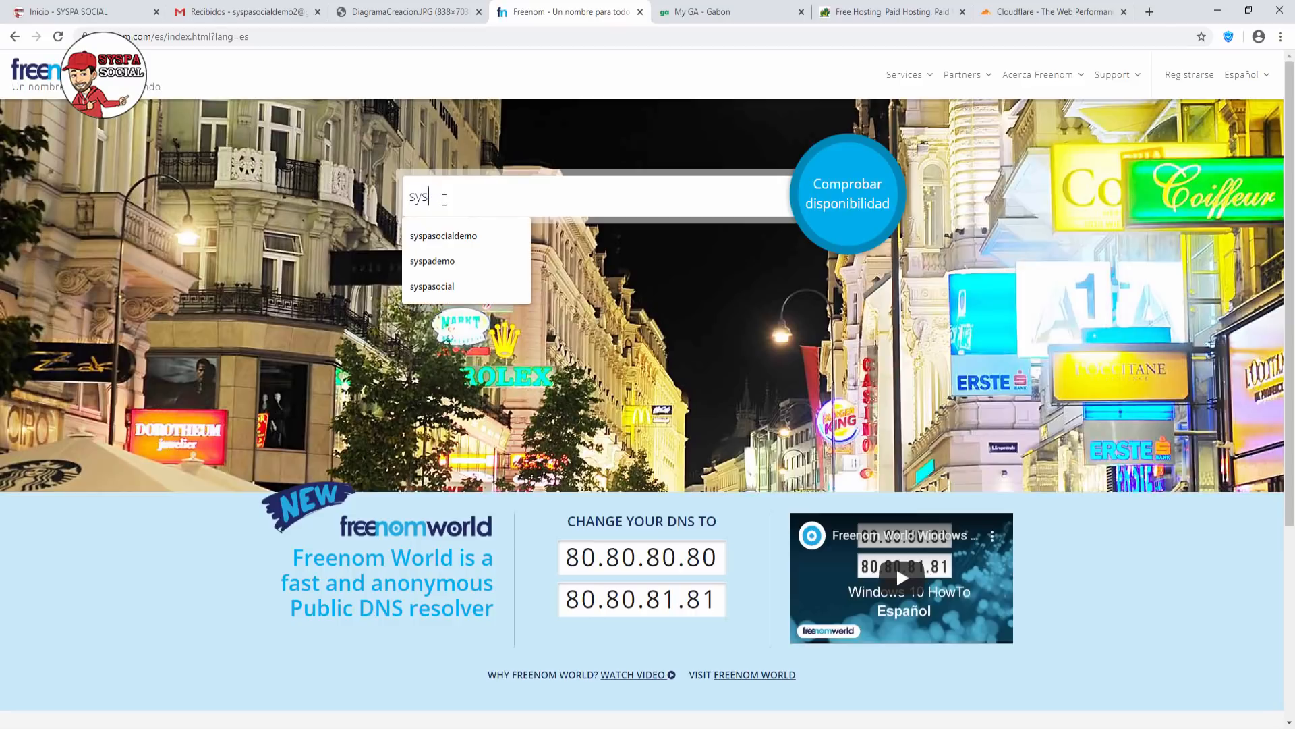
Search syspasocialdemo2 on Freenom and try claiming .tk, .ml, .ga, .cf and .gq; all are unavailable.
{"action": "type", "text": "pasocial"}
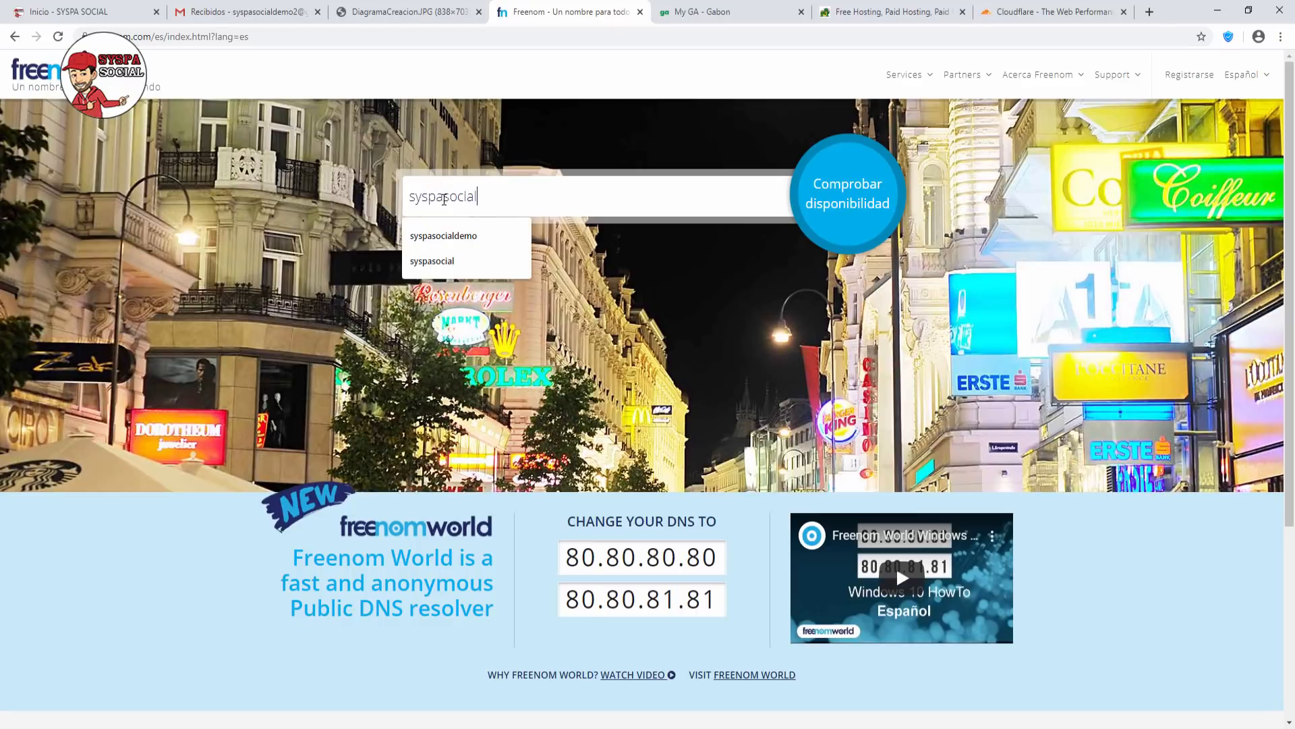
{"action": "type", "text": "demo"}
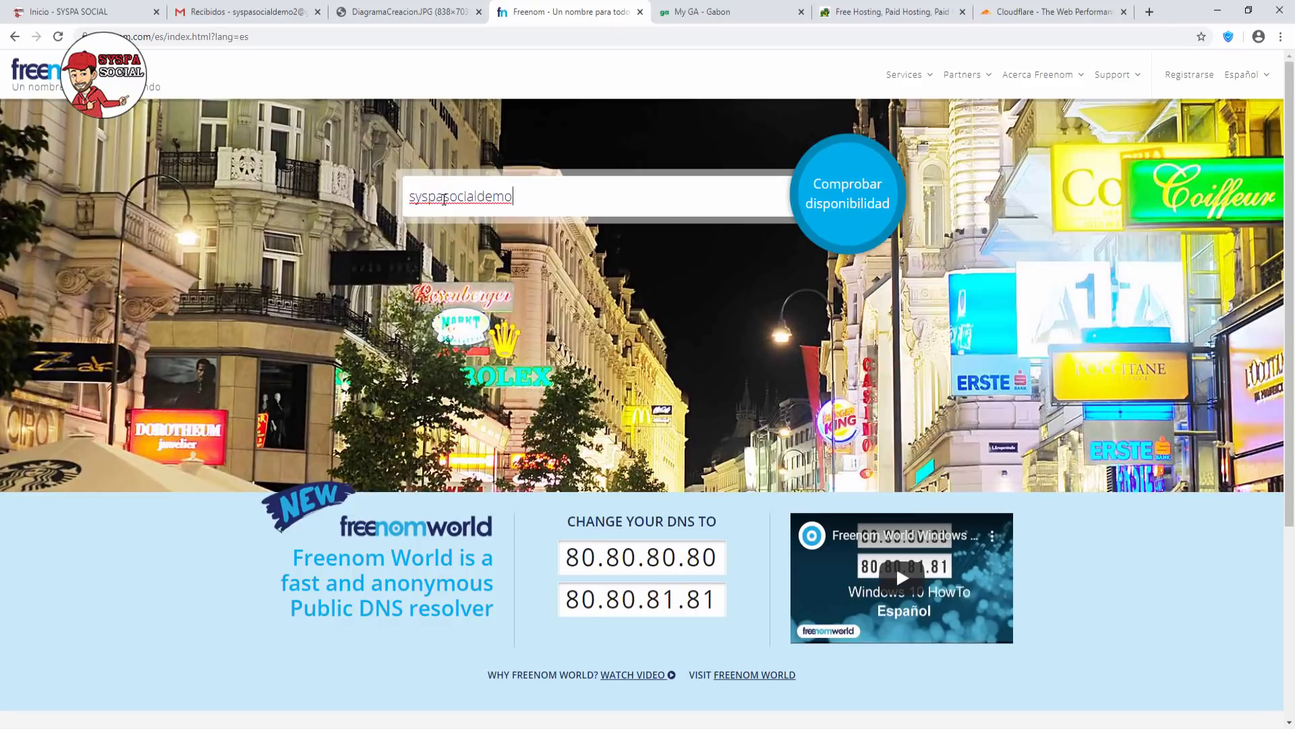
{"action": "type", "text": "2"}
{"action": "left_click", "coordinate": [845, 201]}
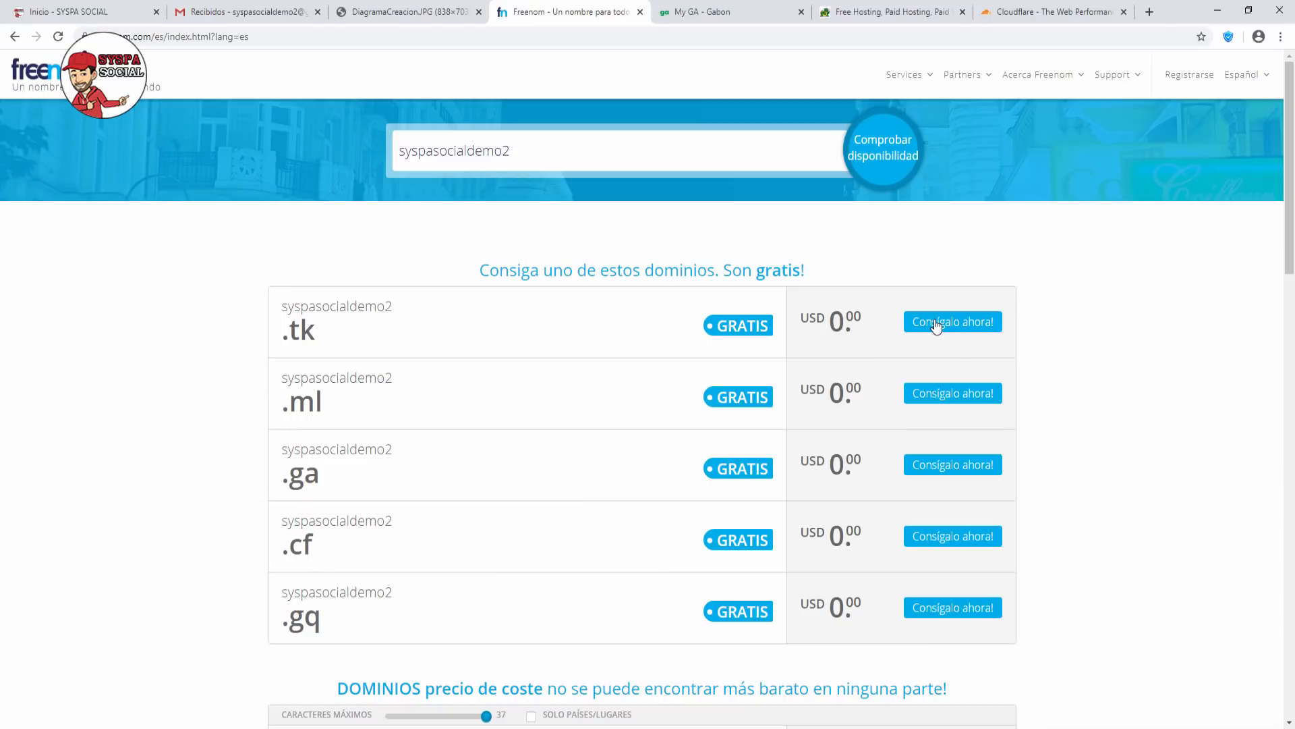
{"action": "left_click", "coordinate": [935, 326]}
{"action": "left_click", "coordinate": [951, 408]}
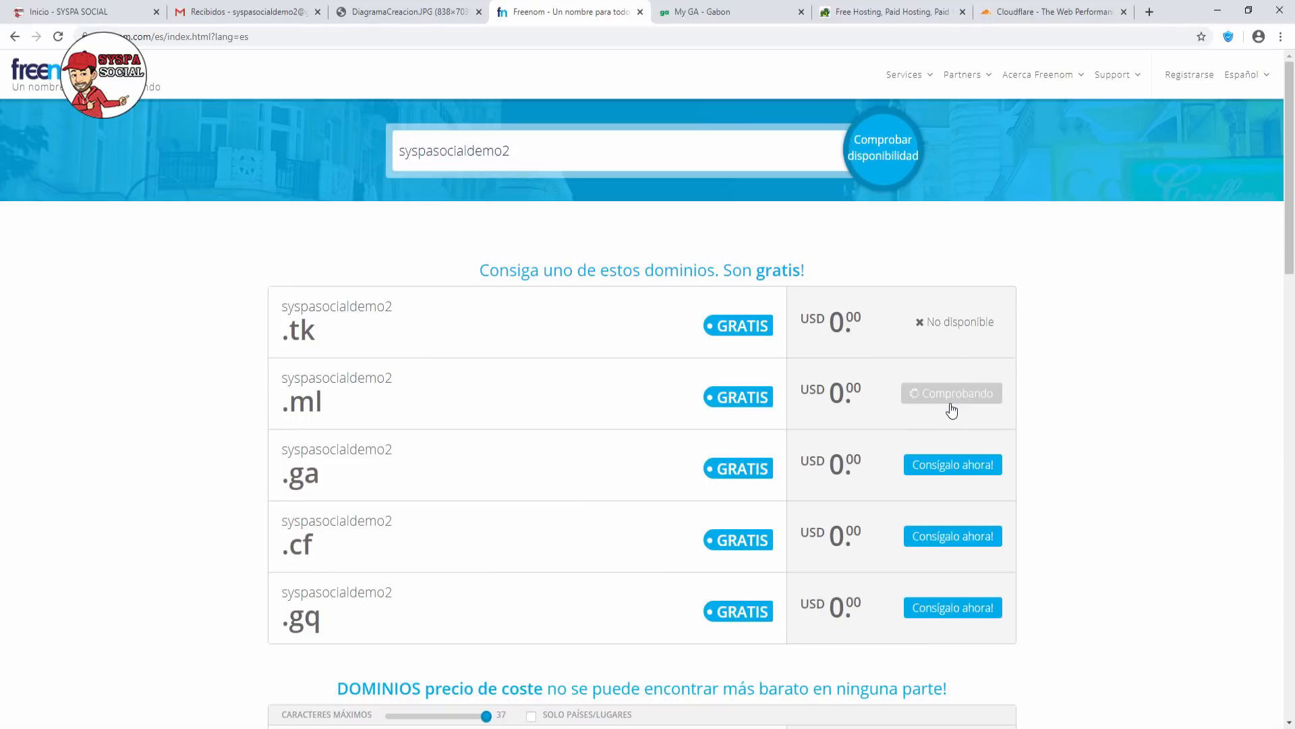
{"action": "left_click", "coordinate": [950, 465]}
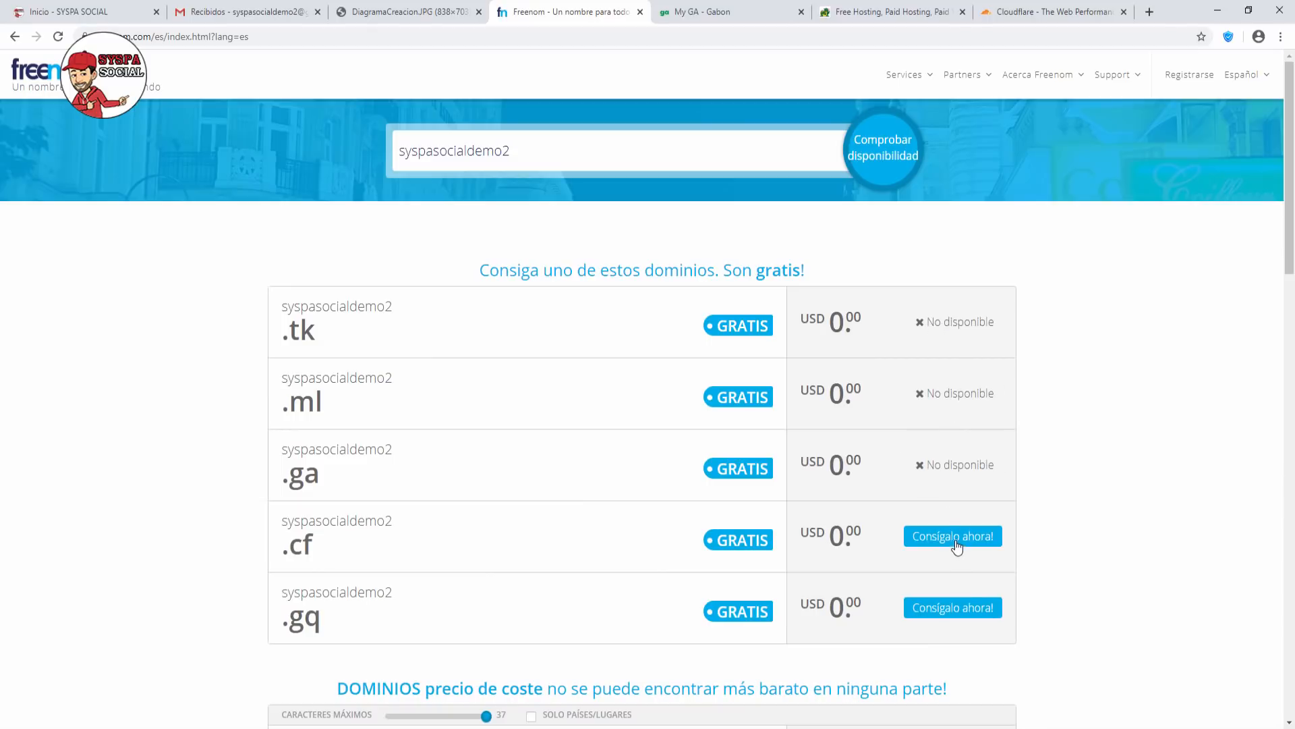
{"action": "left_click", "coordinate": [956, 540]}
{"action": "left_click", "coordinate": [951, 609]}
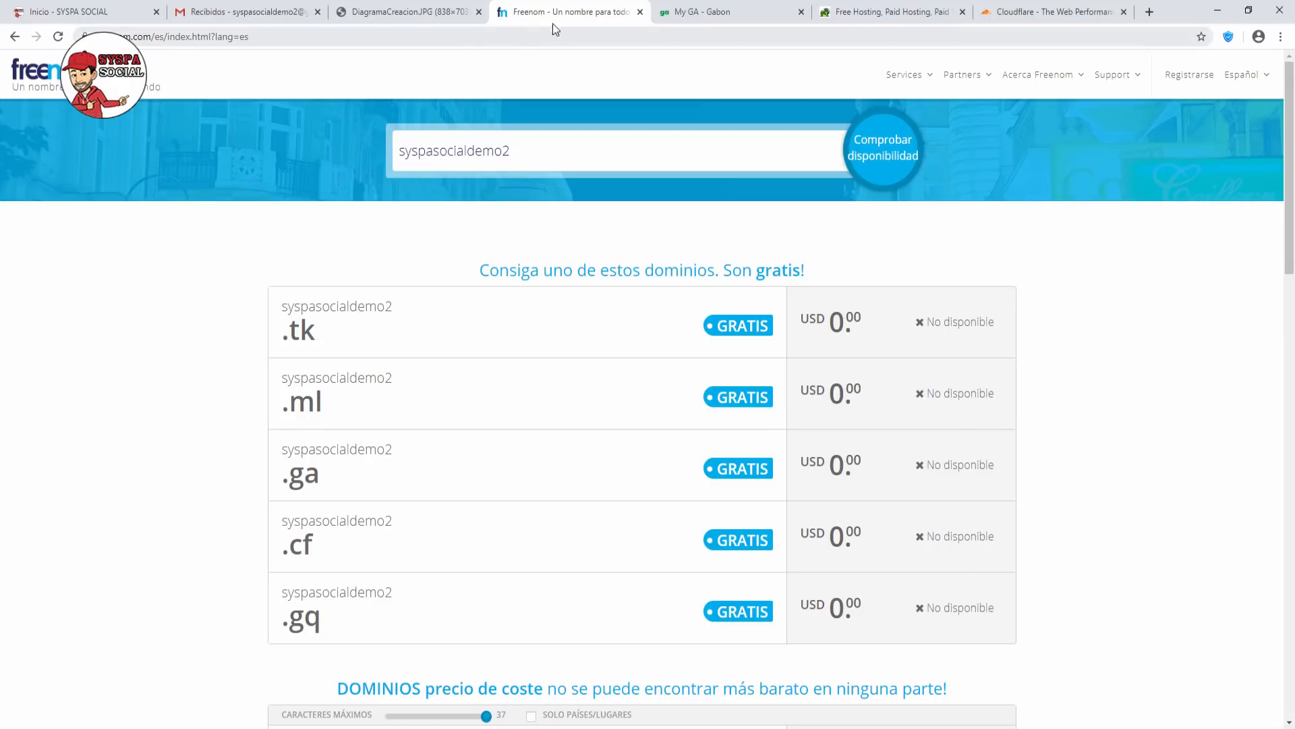
Close Freenom and search syspasocialdemo2 as a free .GA domain on my.ga.
{"action": "left_click", "coordinate": [641, 12]}
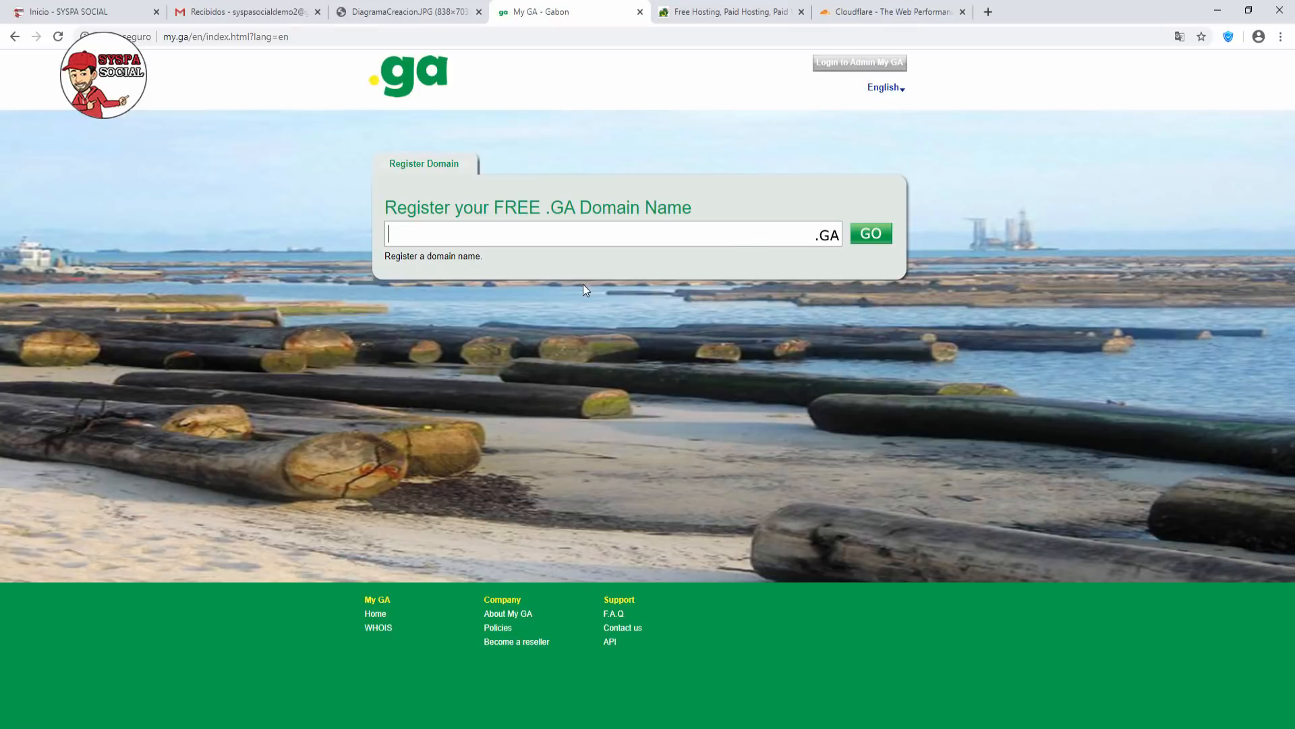
{"action": "type", "text": "sysoa"}
{"action": "key", "text": "BackSpace"}
{"action": "key", "text": "BackSpace"}
{"action": "type", "text": "p"}
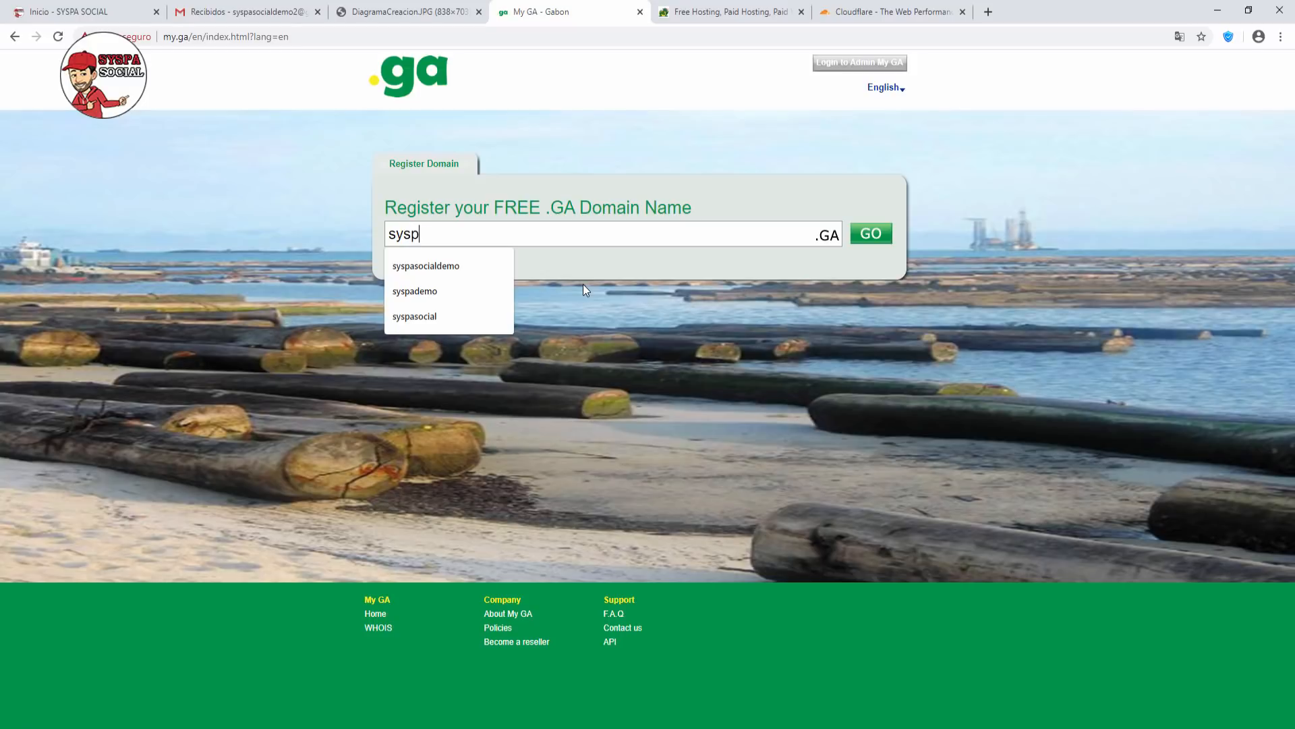
{"action": "type", "text": "asocia"}
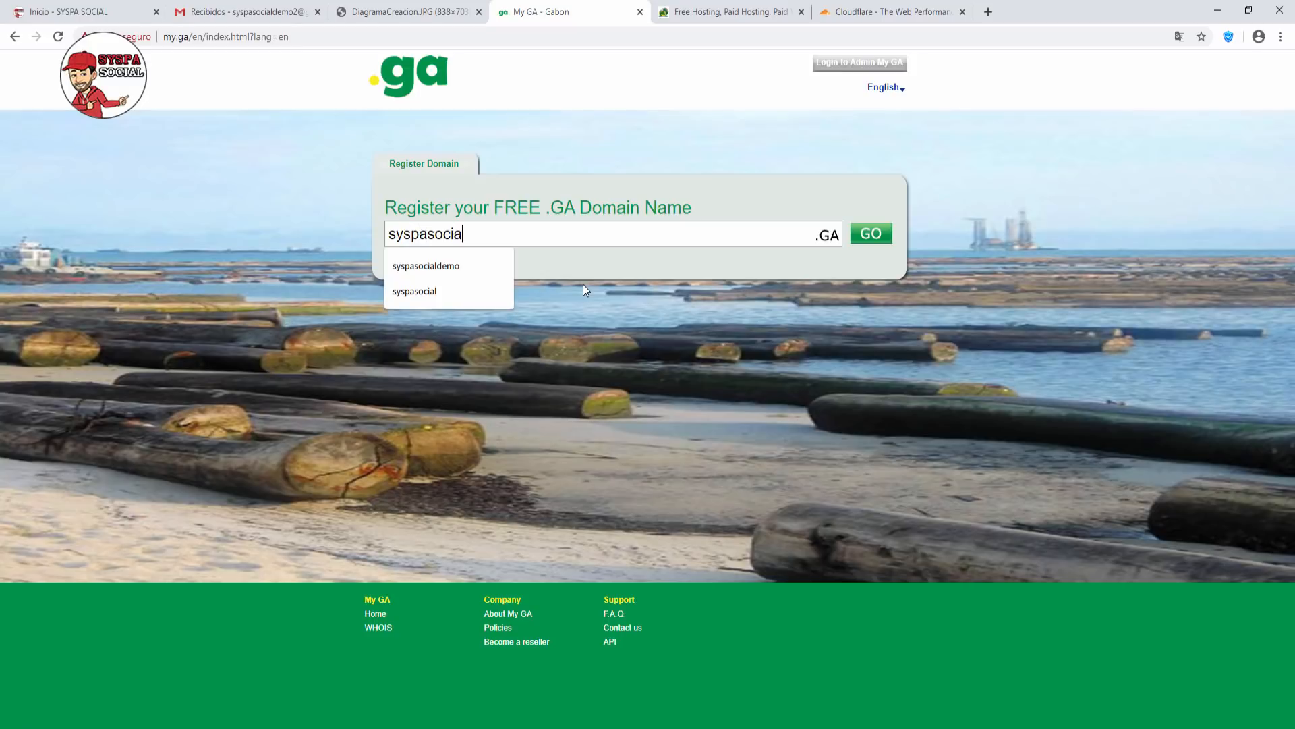
{"action": "type", "text": "ldemo2"}
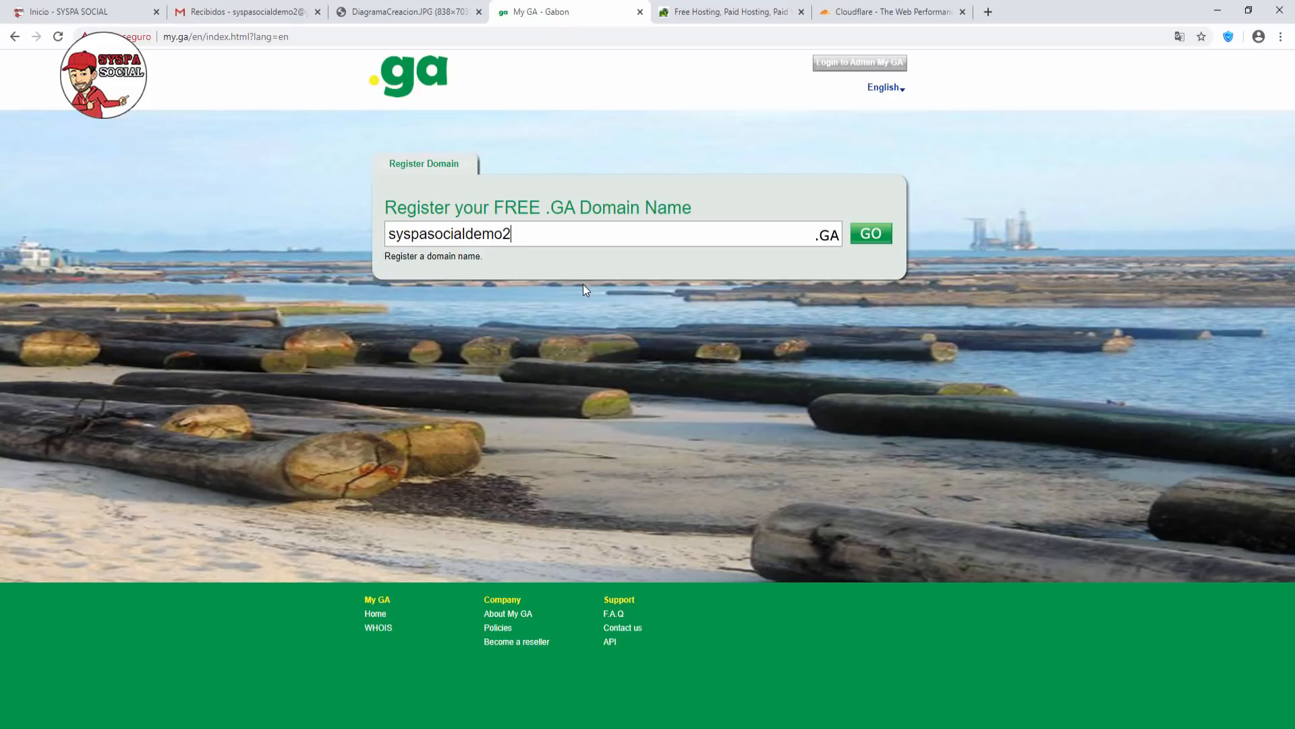
{"action": "left_click", "coordinate": [869, 234]}
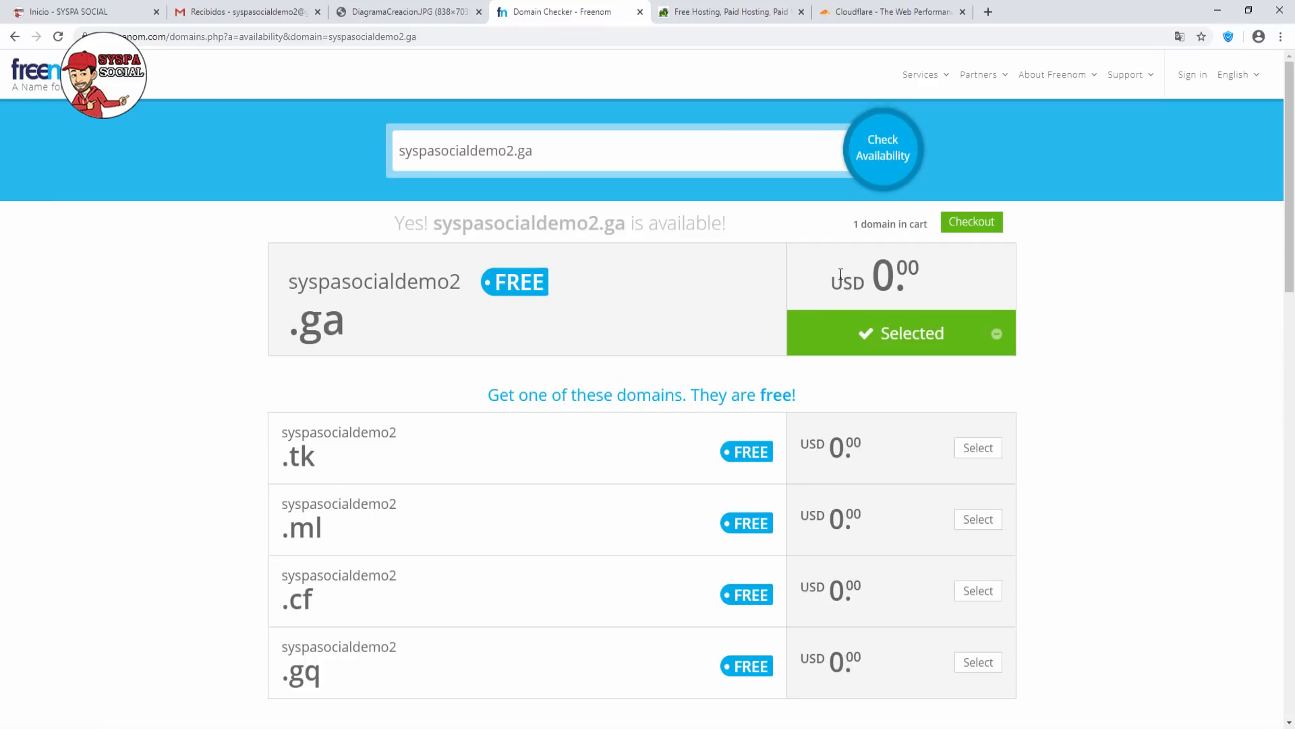
Check out syspasocialdemo2.ga with a 12 Months @ FREE period and continue to review.
{"action": "left_click_drag", "start_coordinate": [836, 275], "coordinate": [958, 275]}
{"action": "left_click", "coordinate": [966, 276]}
{"action": "scroll", "coordinate": [783, 366], "scroll_direction": "down", "scroll_amount": 1}
{"action": "scroll", "coordinate": [783, 366], "scroll_direction": "up", "scroll_amount": 1}
{"action": "left_click", "coordinate": [979, 229]}
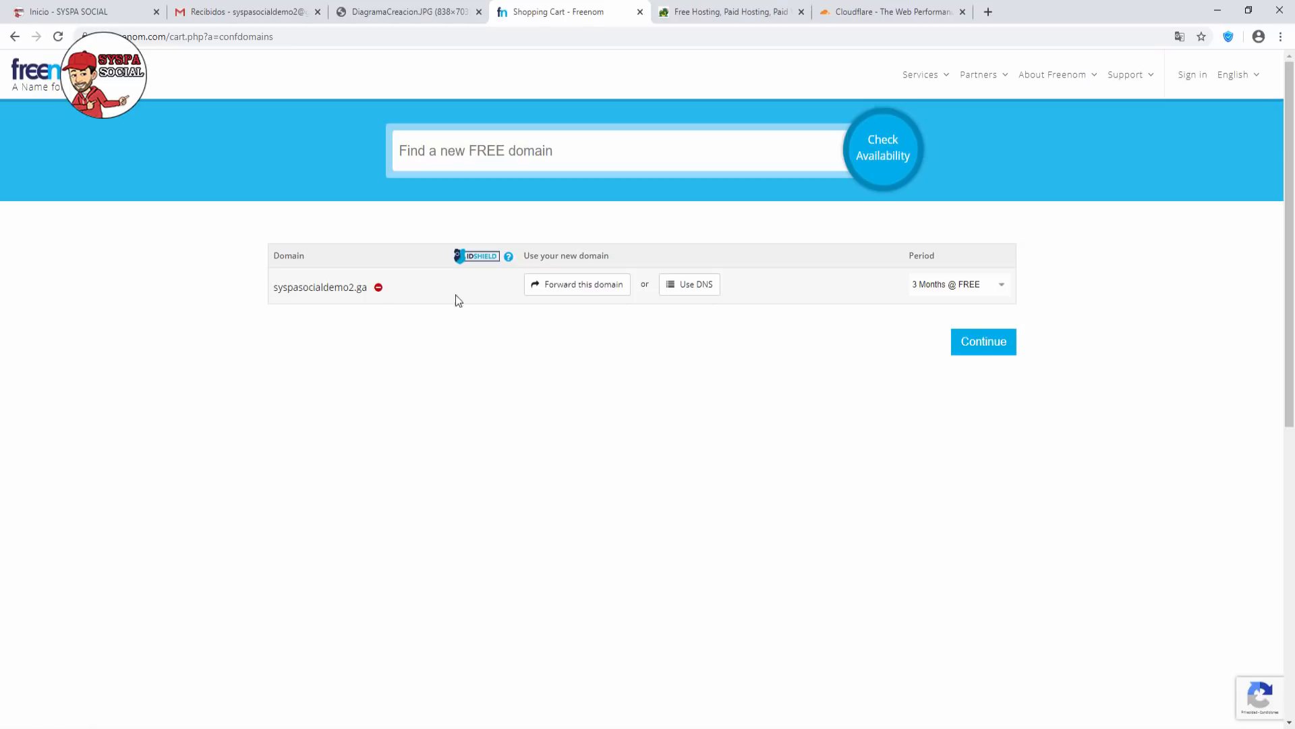
{"action": "left_click", "coordinate": [998, 284]}
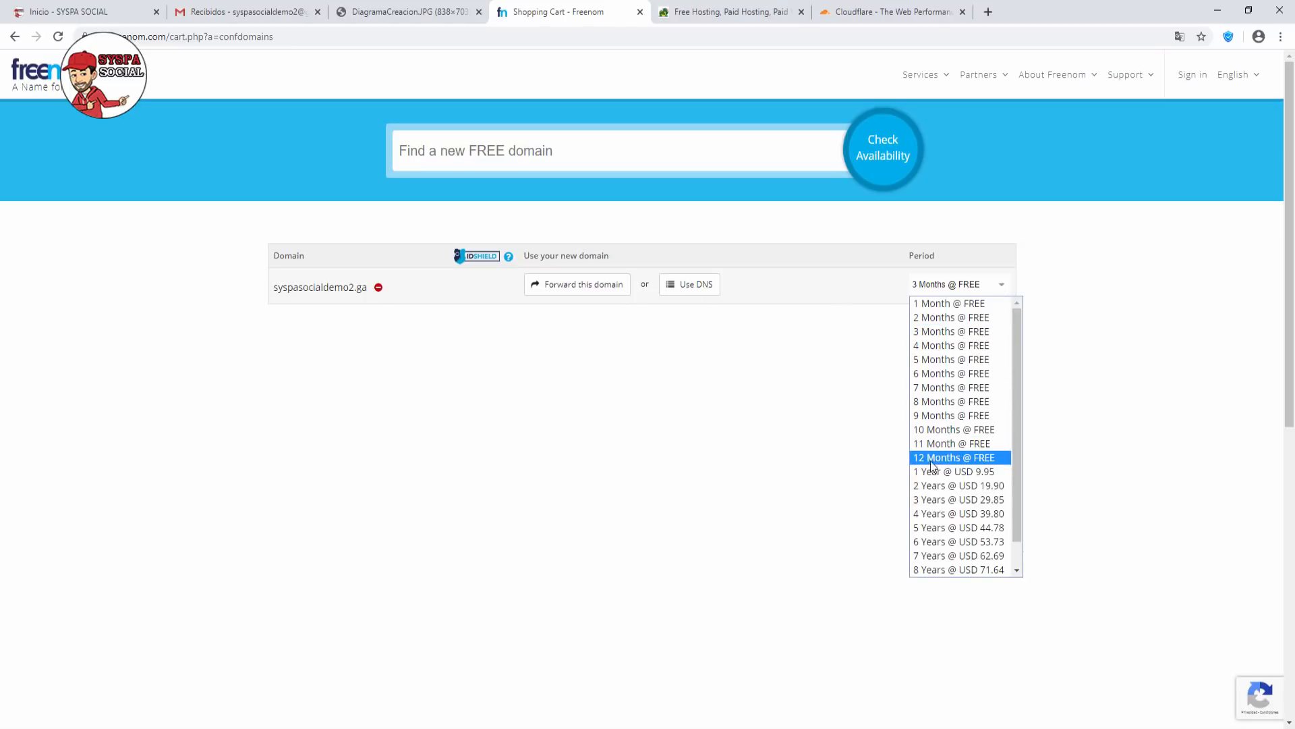
{"action": "left_click", "coordinate": [953, 459]}
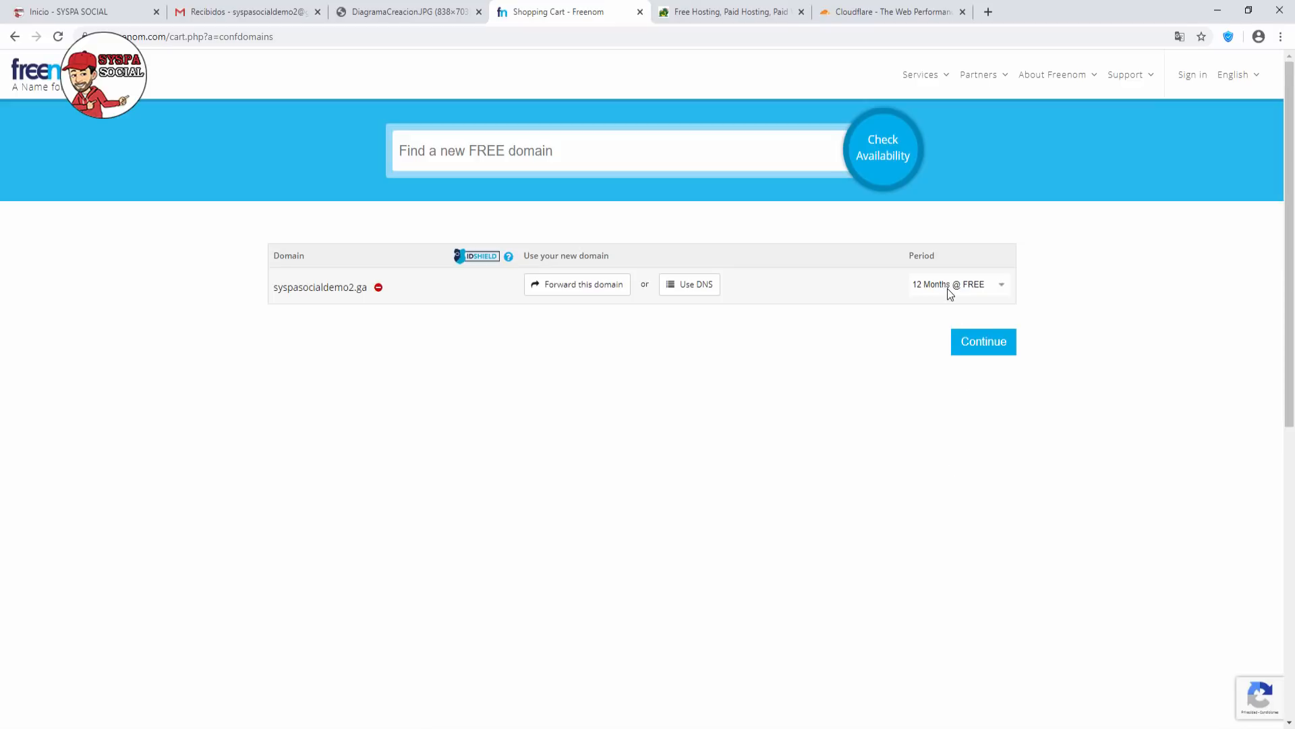
{"action": "left_click", "coordinate": [989, 354]}
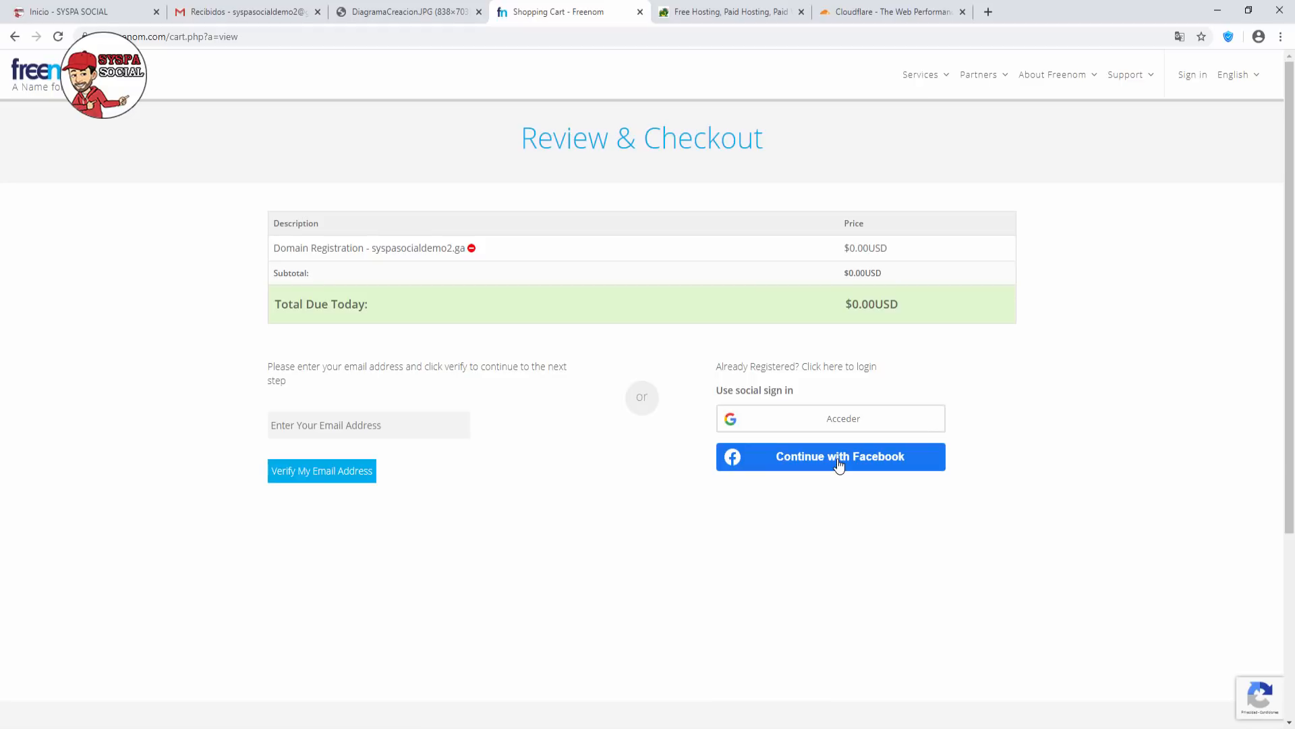
Enter the account e-mail address and request a verification link for the order.
{"action": "left_click", "coordinate": [362, 425]}
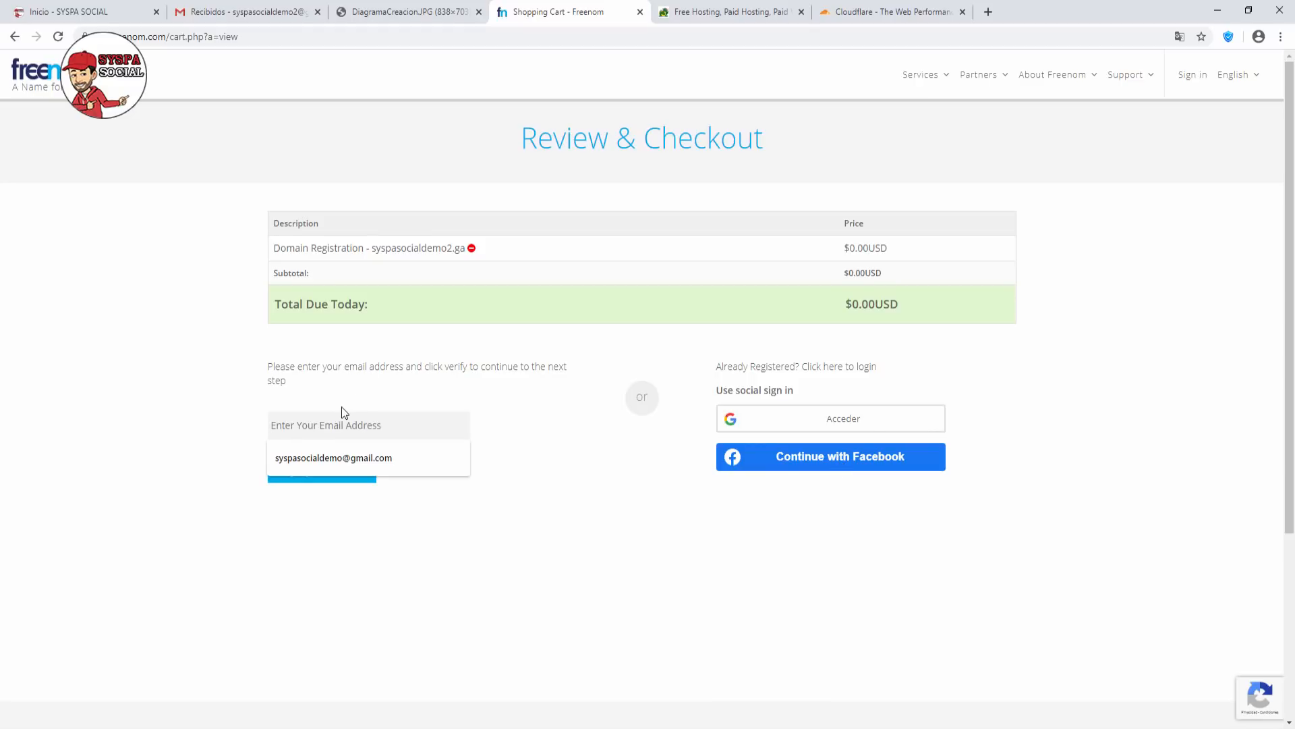
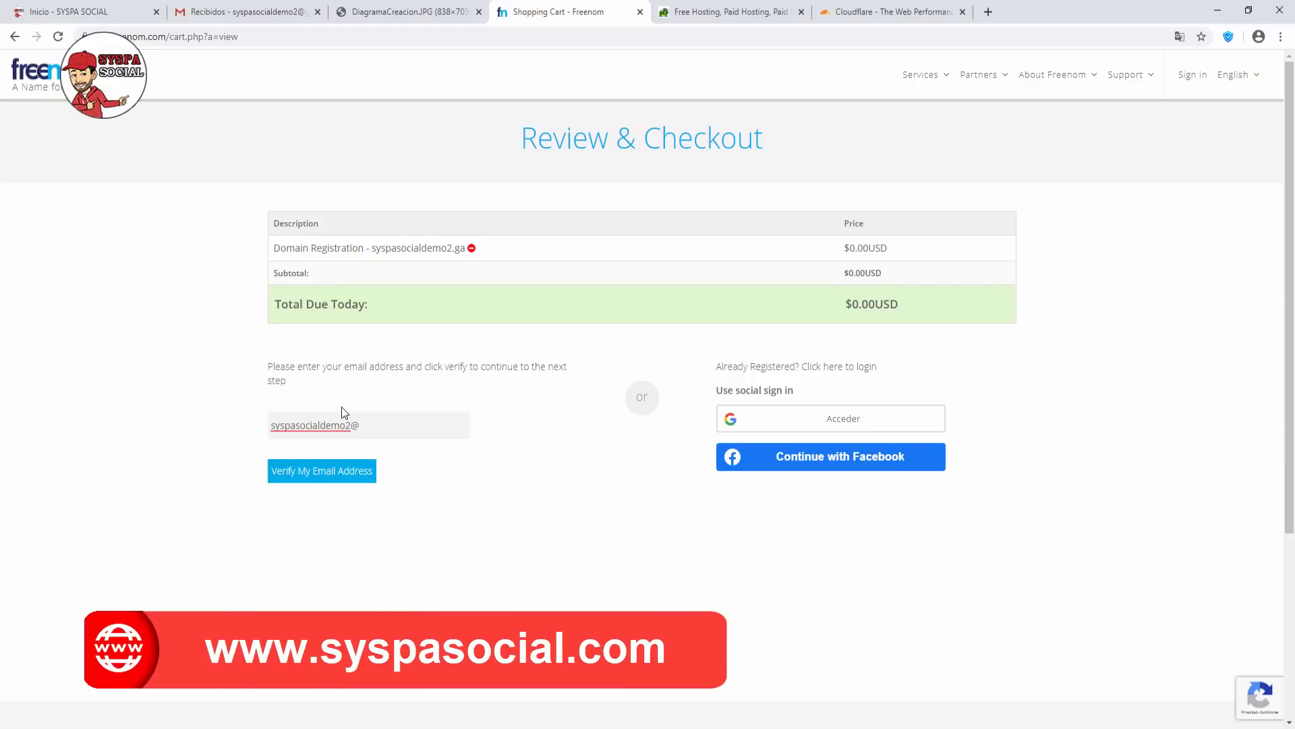
{"action": "left_click", "coordinate": [347, 470]}
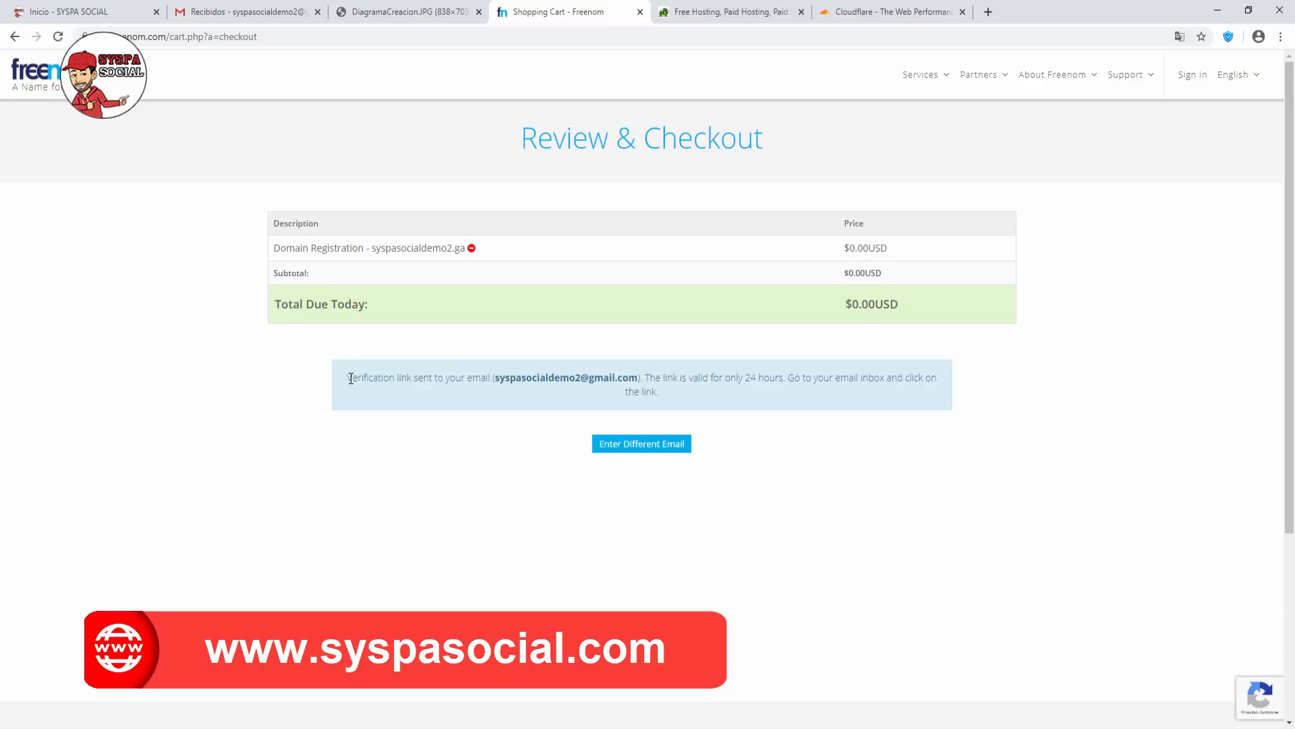
{"action": "left_click_drag", "start_coordinate": [348, 378], "coordinate": [629, 395]}
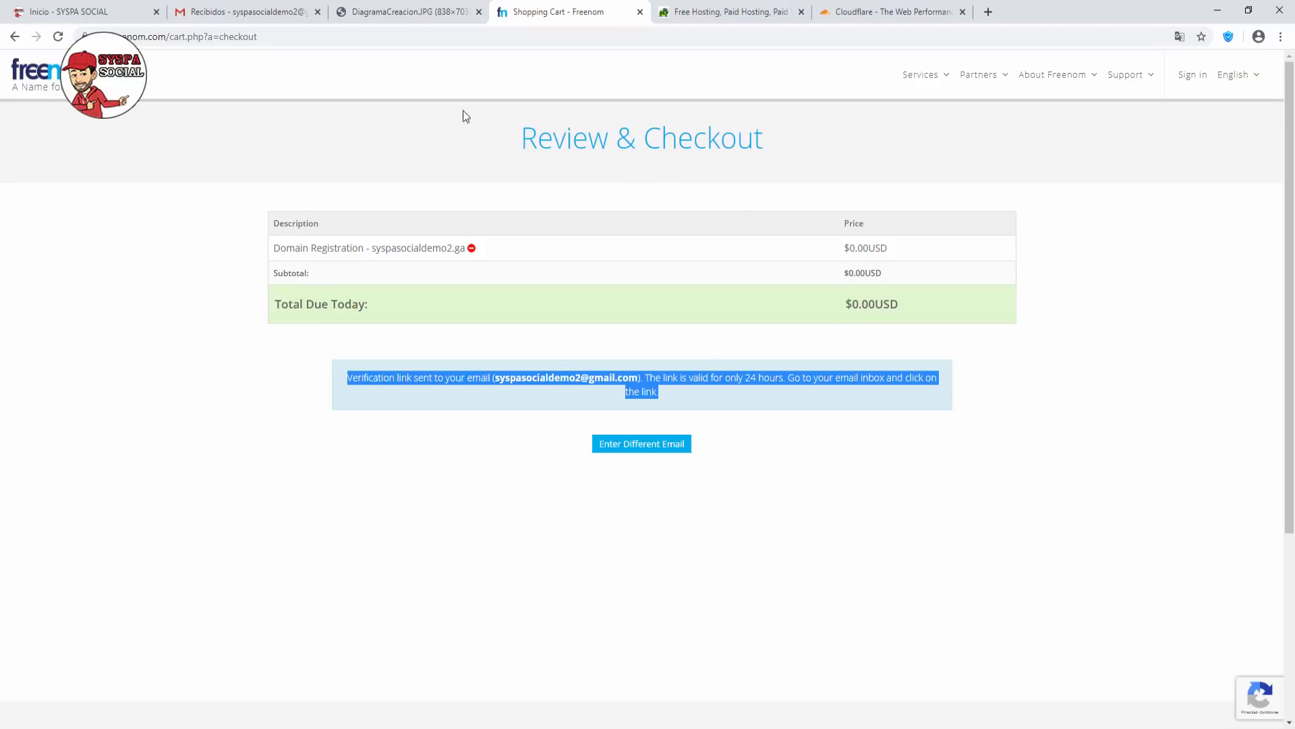
In Gmail, find the Freenom e-mail in Spam and mark it as not spam.
{"action": "left_click", "coordinate": [274, 14]}
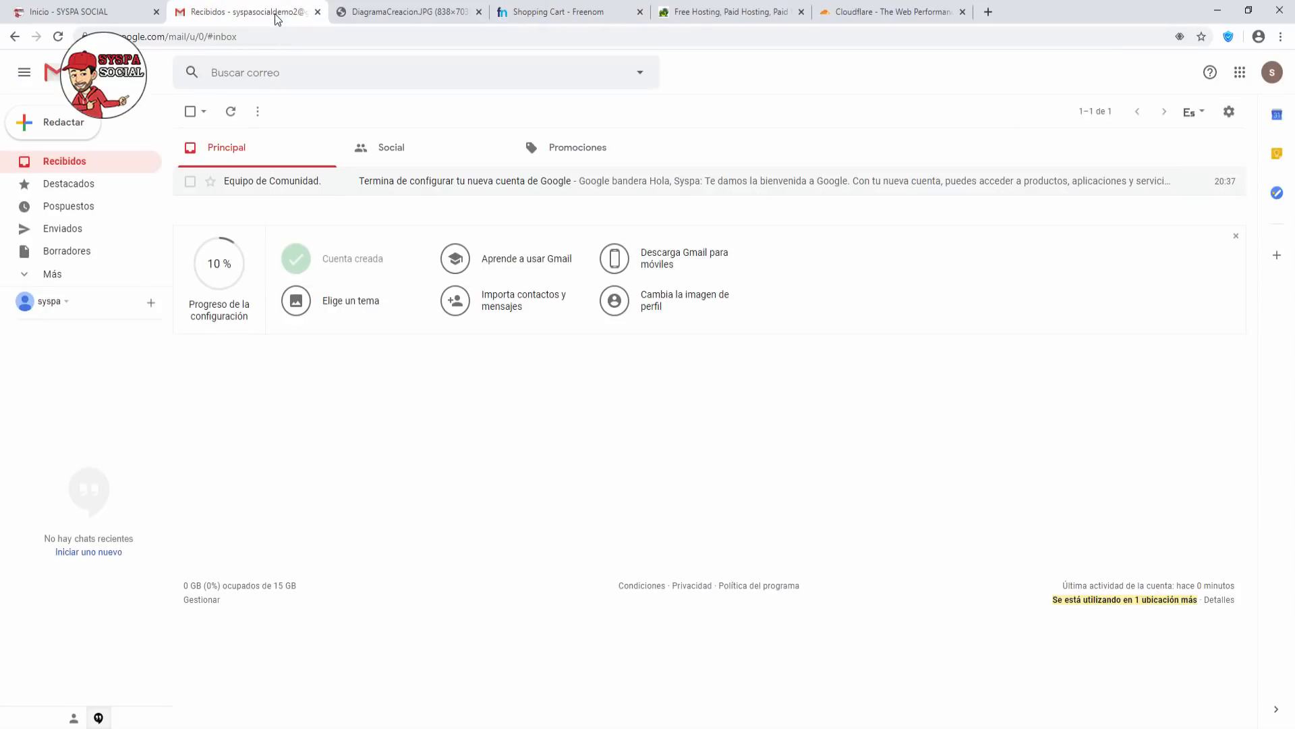
{"action": "left_click", "coordinate": [231, 115]}
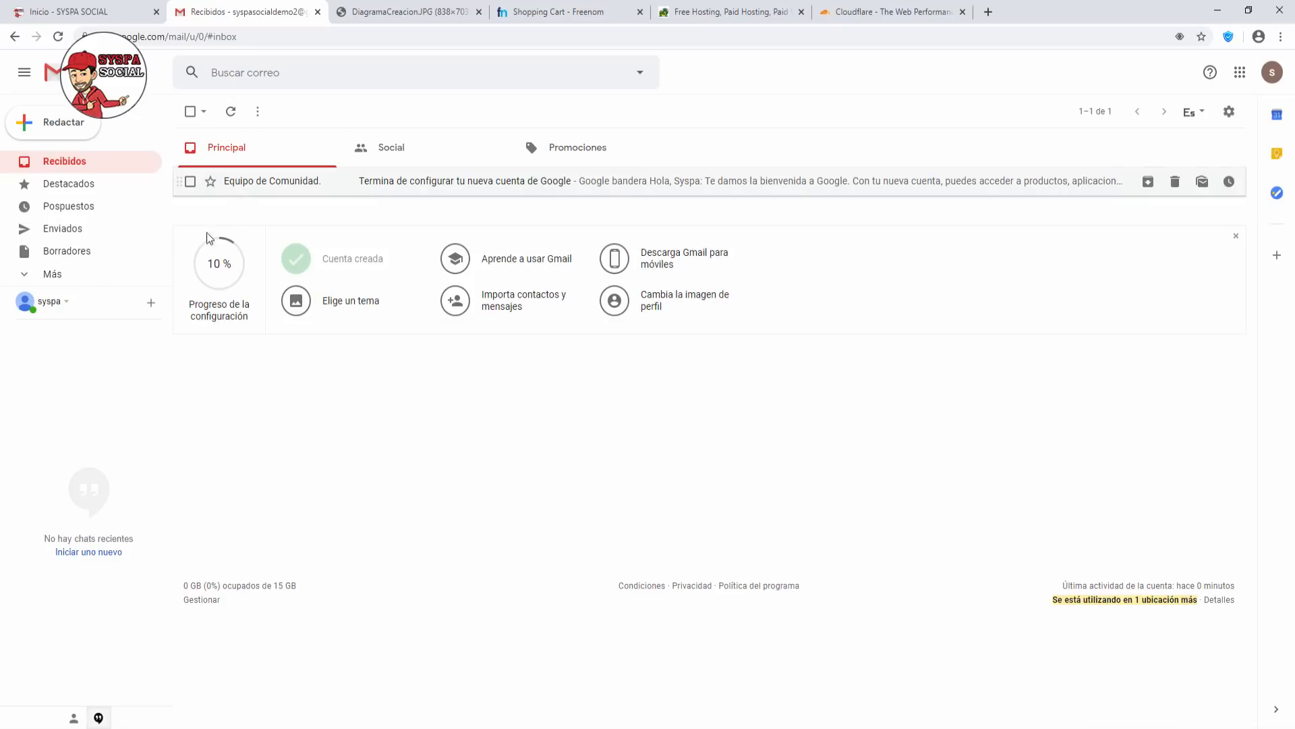
{"action": "left_click", "coordinate": [54, 274]}
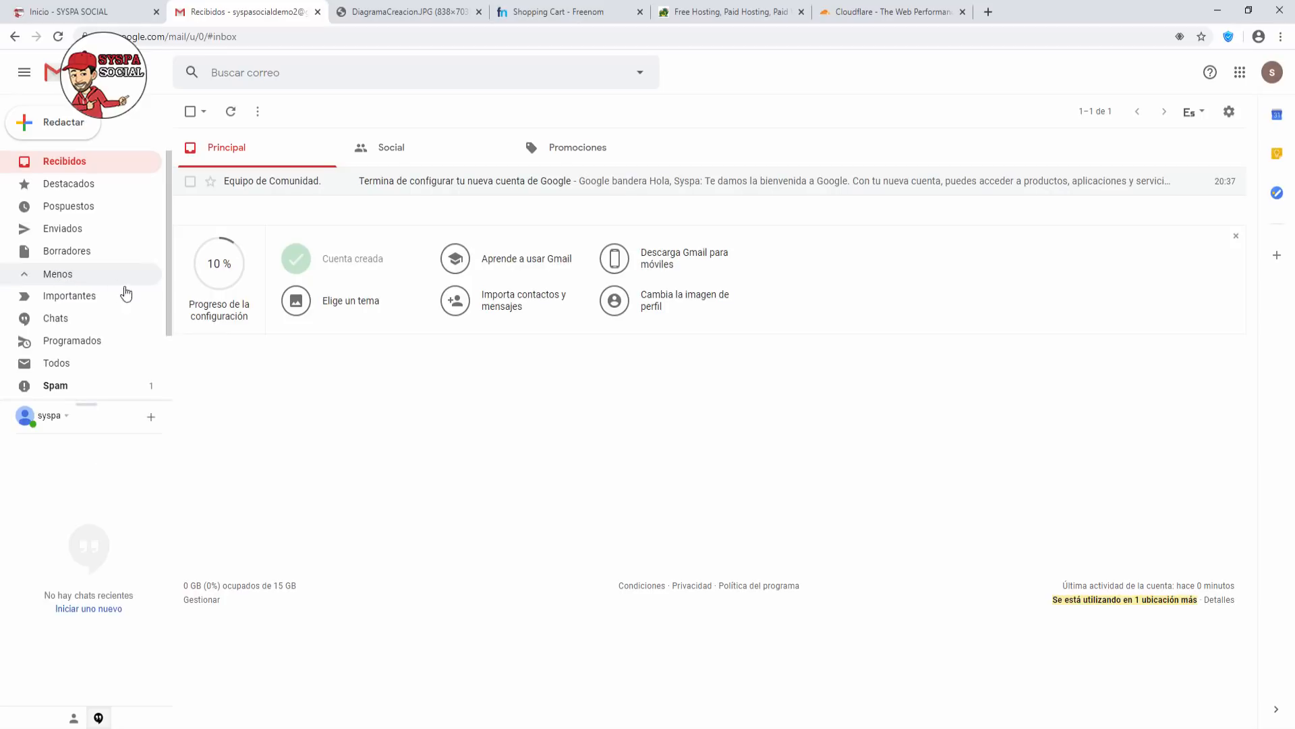
{"action": "left_click", "coordinate": [66, 394]}
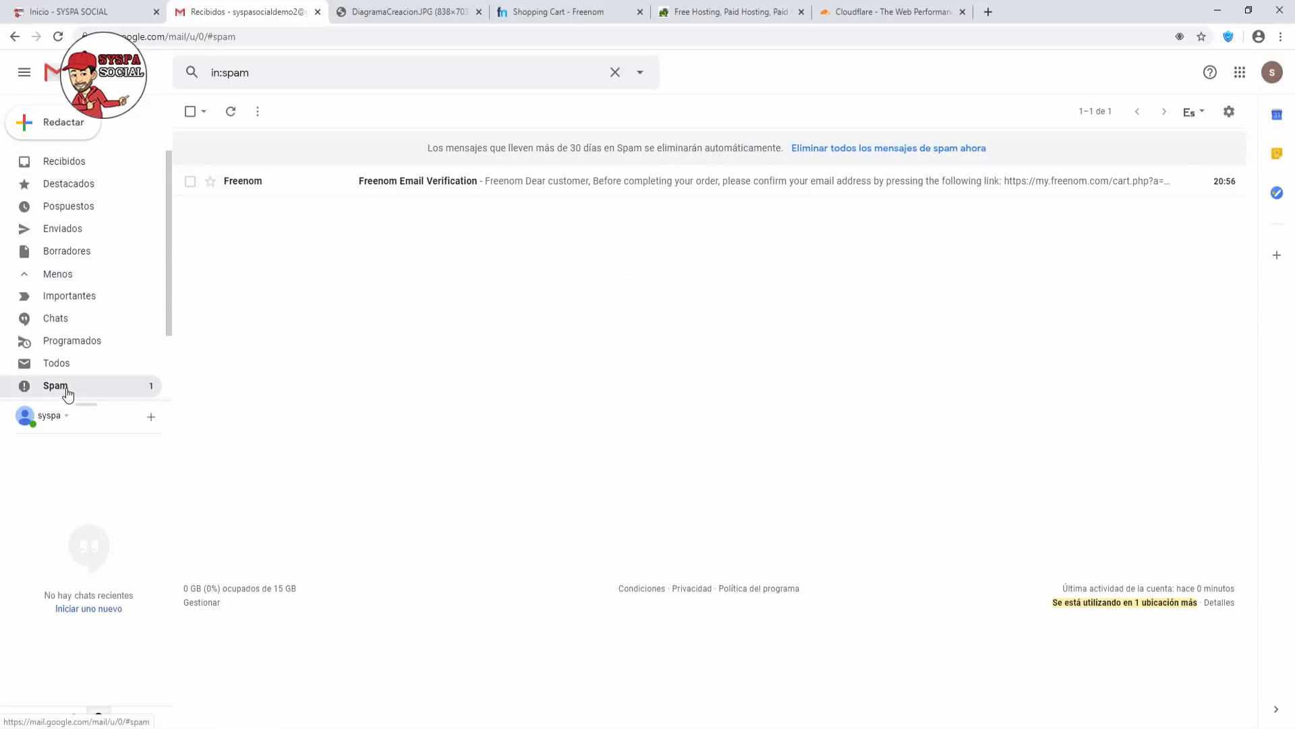
{"action": "right_click", "coordinate": [263, 187]}
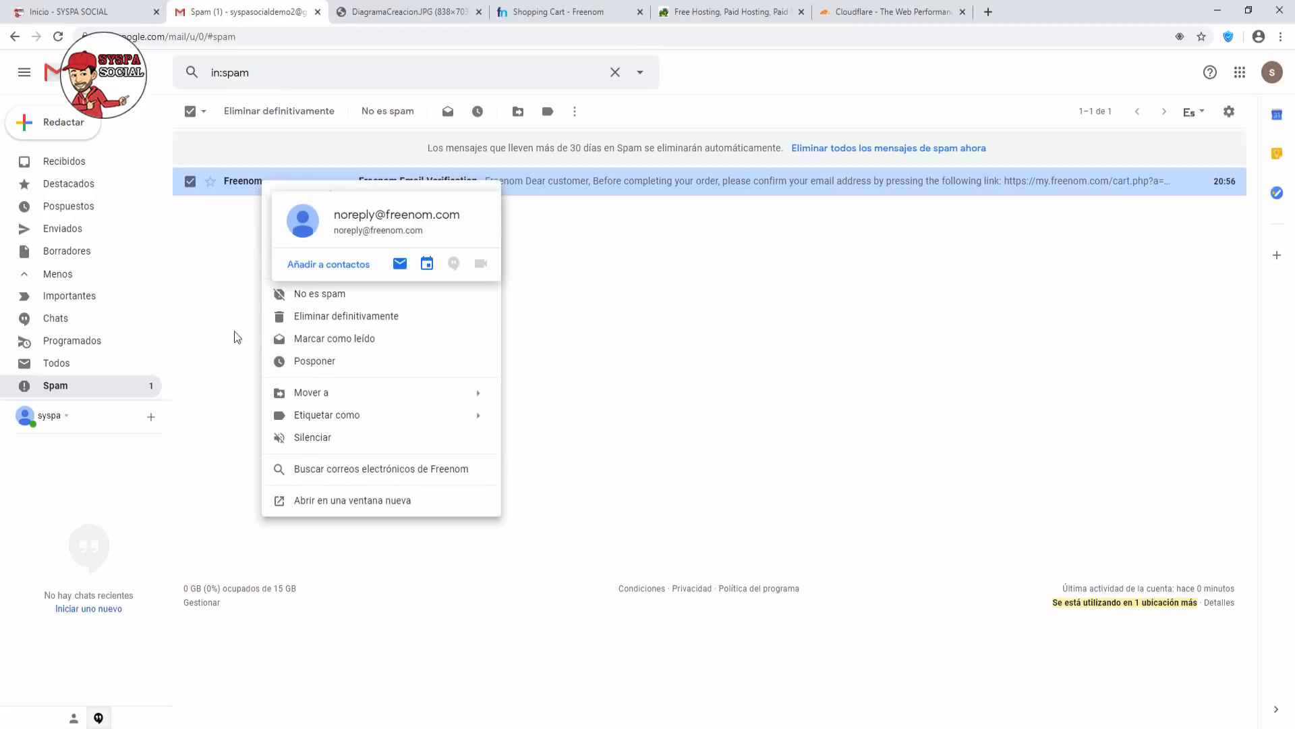
{"action": "left_click", "coordinate": [303, 294]}
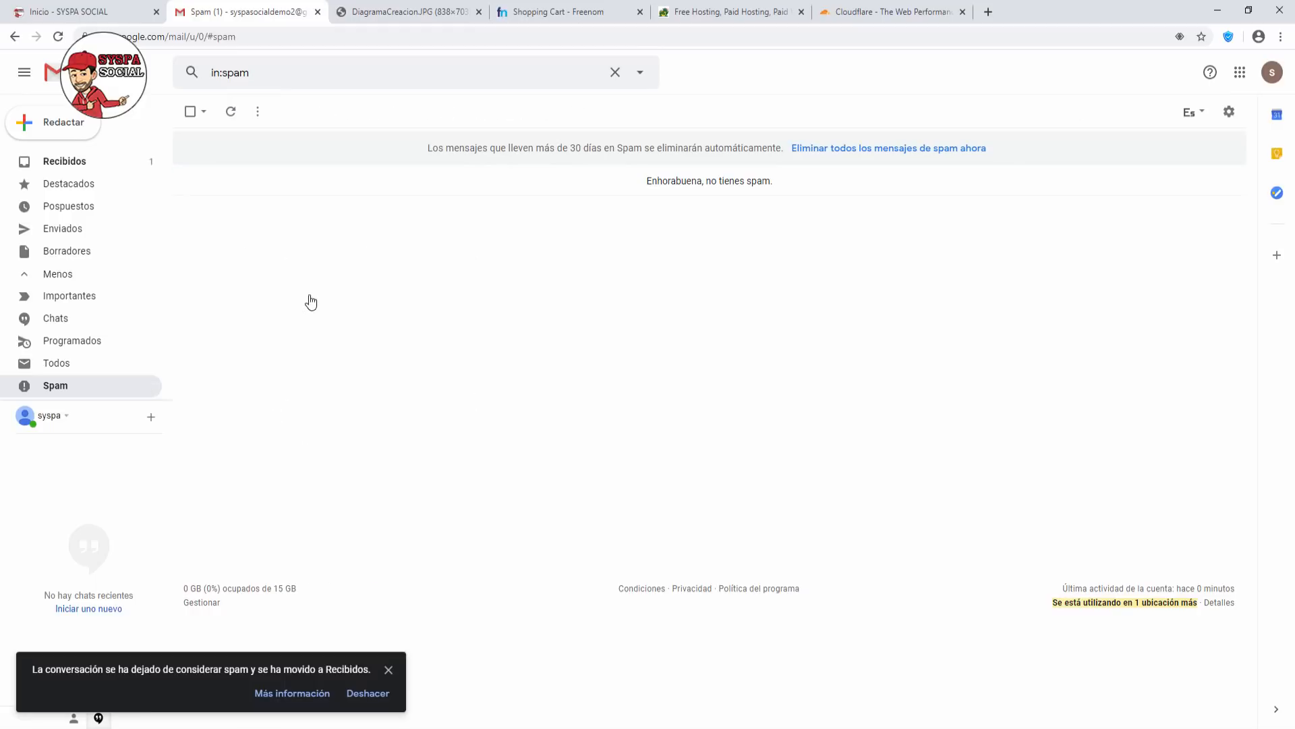
Open the Freenom Email Verification message from the inbox and follow its verification link.
{"action": "left_click", "coordinate": [81, 165]}
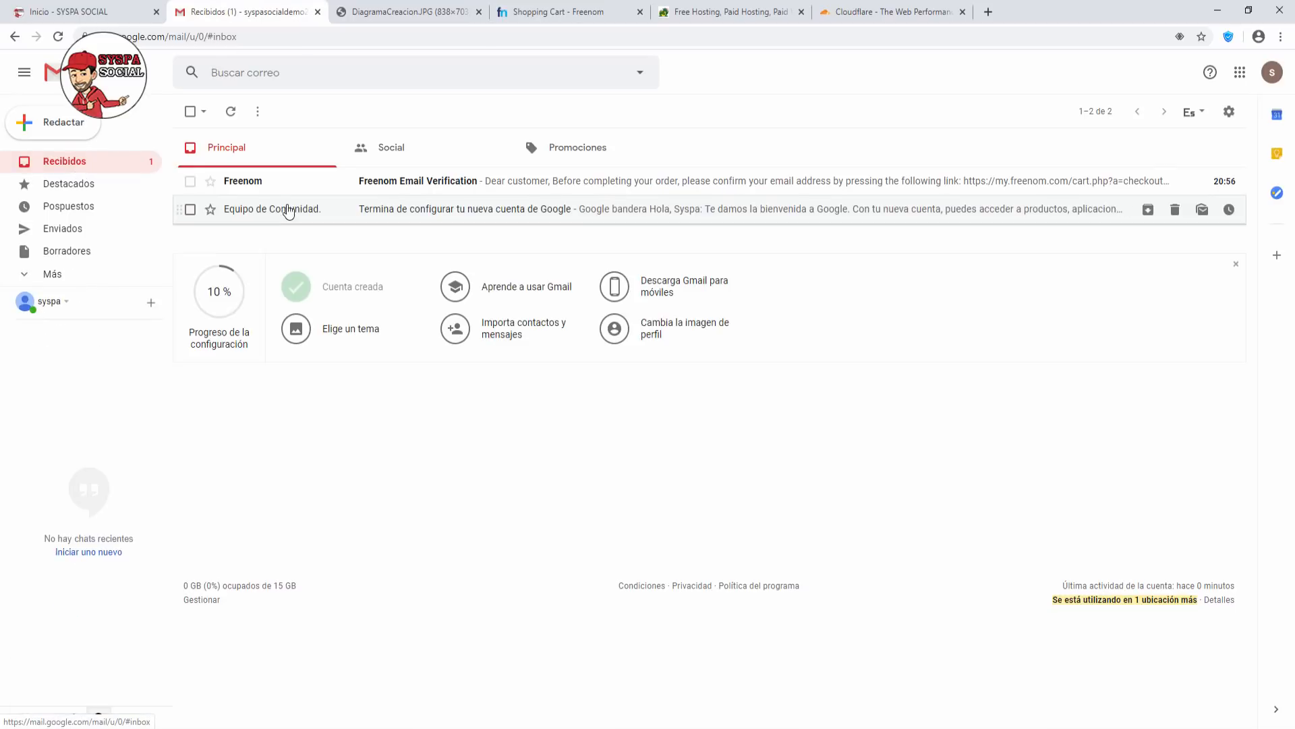
{"action": "left_click", "coordinate": [263, 186]}
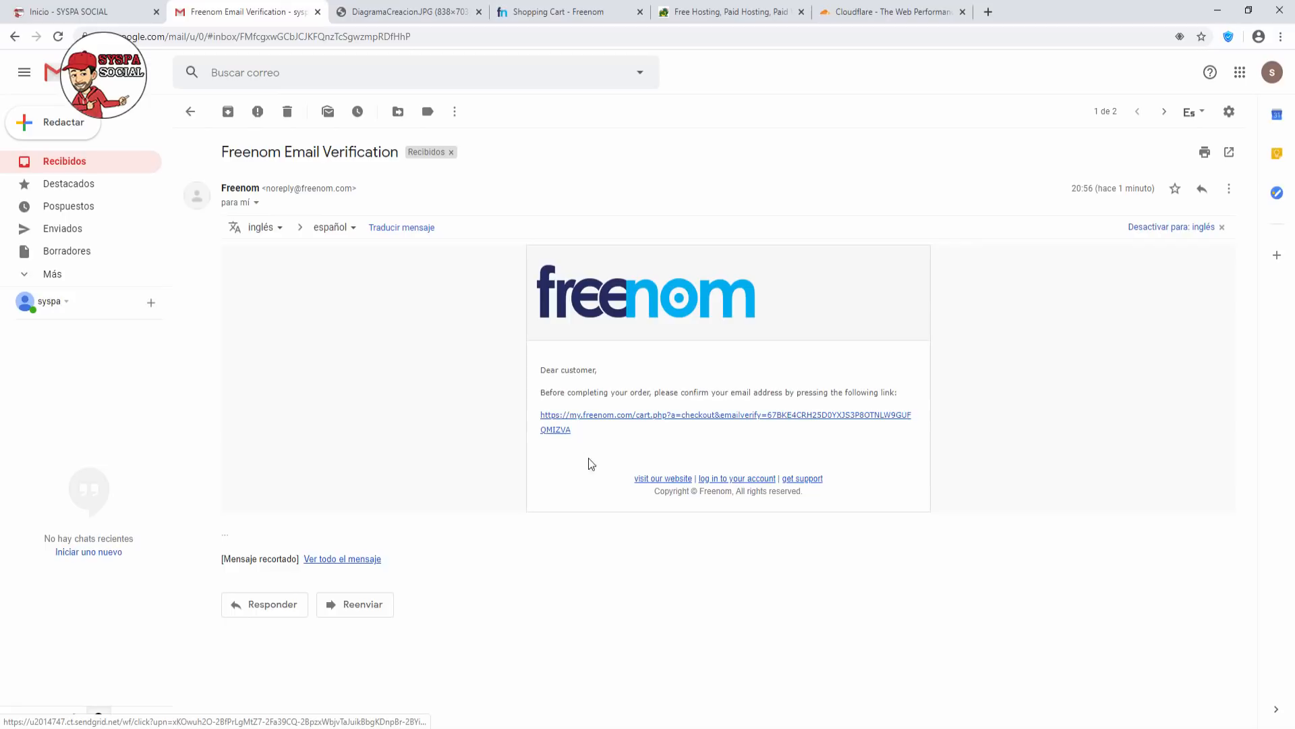
{"action": "left_click", "coordinate": [641, 420]}
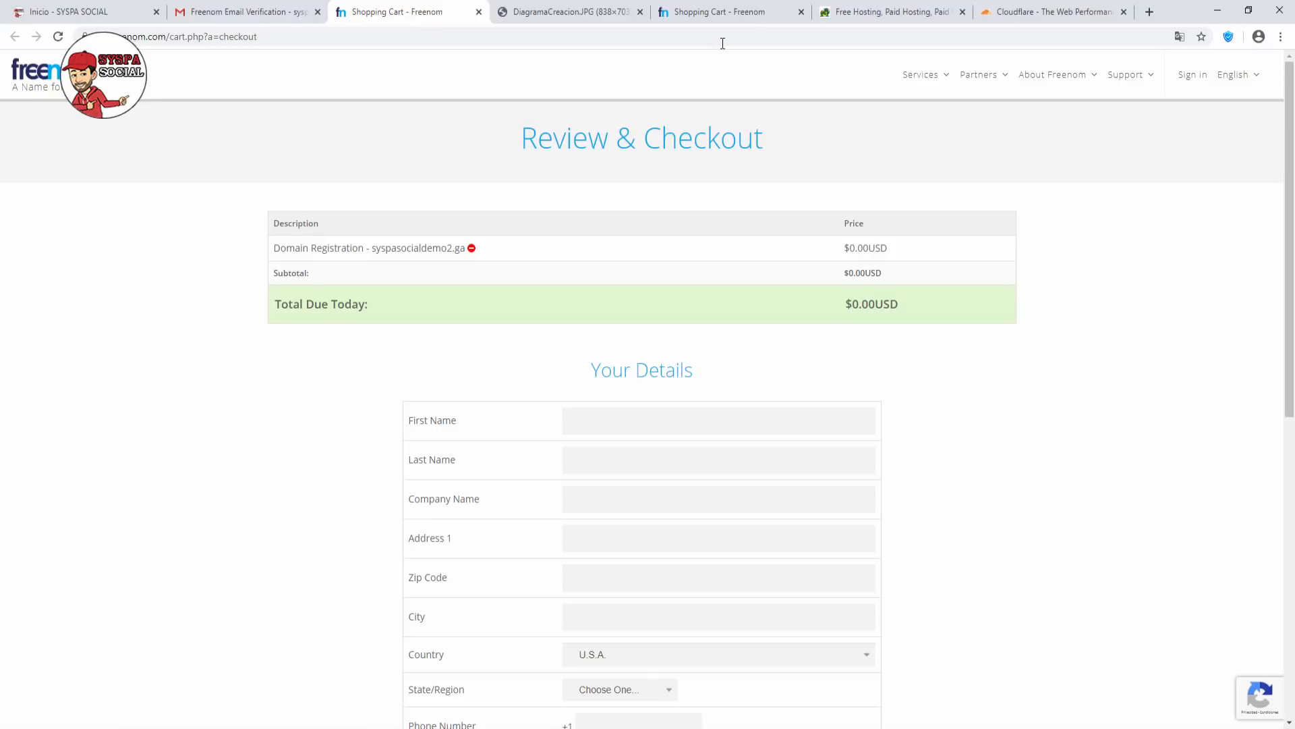
Close the duplicate Shopping Cart page and enter the contact's first and last name.
{"action": "left_click", "coordinate": [801, 13]}
{"action": "left_click_drag", "start_coordinate": [443, 17], "coordinate": [557, 16]}
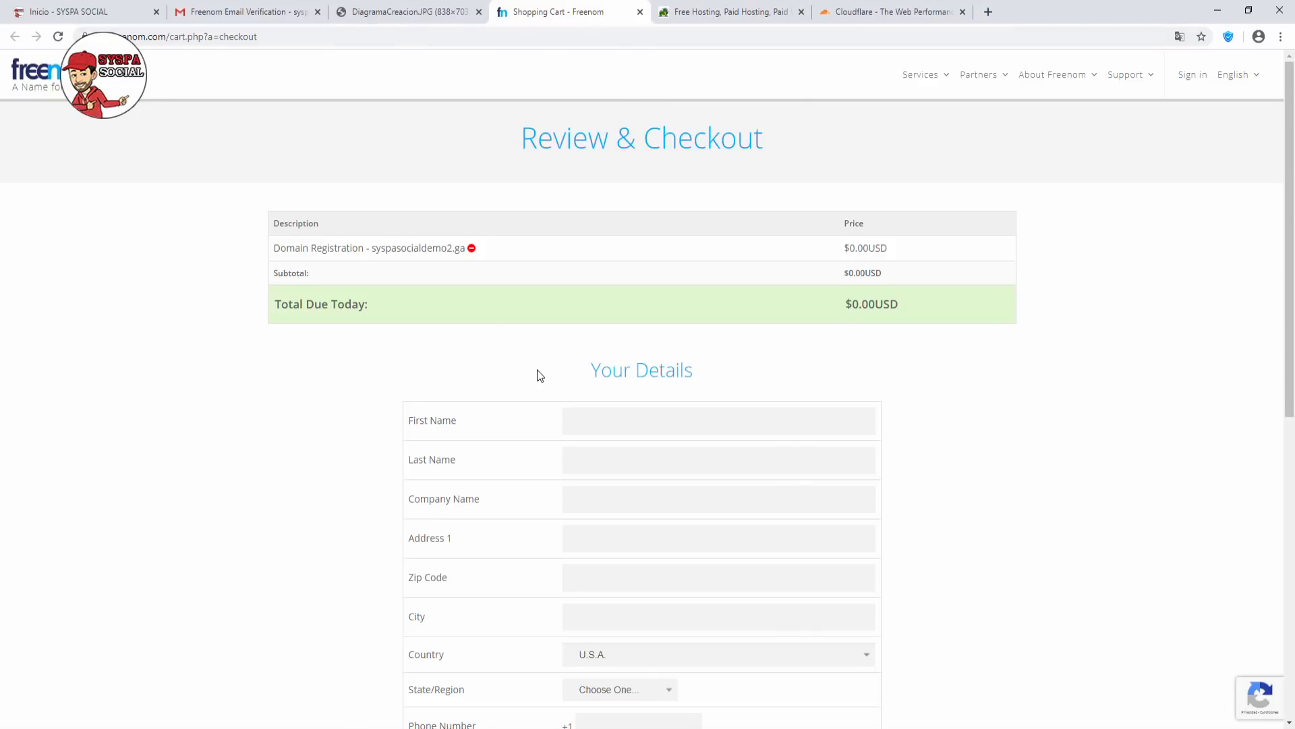
{"action": "scroll", "coordinate": [540, 376], "scroll_direction": "down", "scroll_amount": 3}
{"action": "left_click", "coordinate": [590, 205]}
{"action": "type", "text": "sys"}
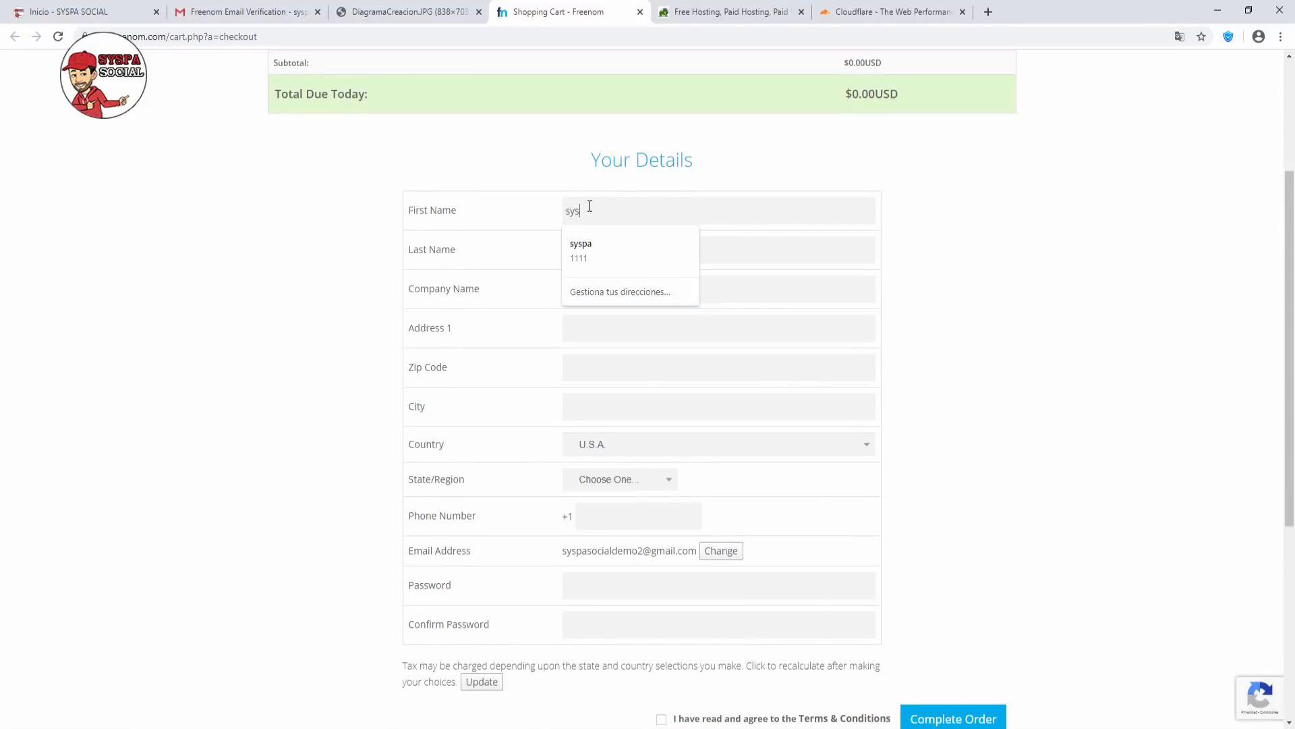
{"action": "type", "text": "pa"}
{"action": "key", "text": "Tab"}
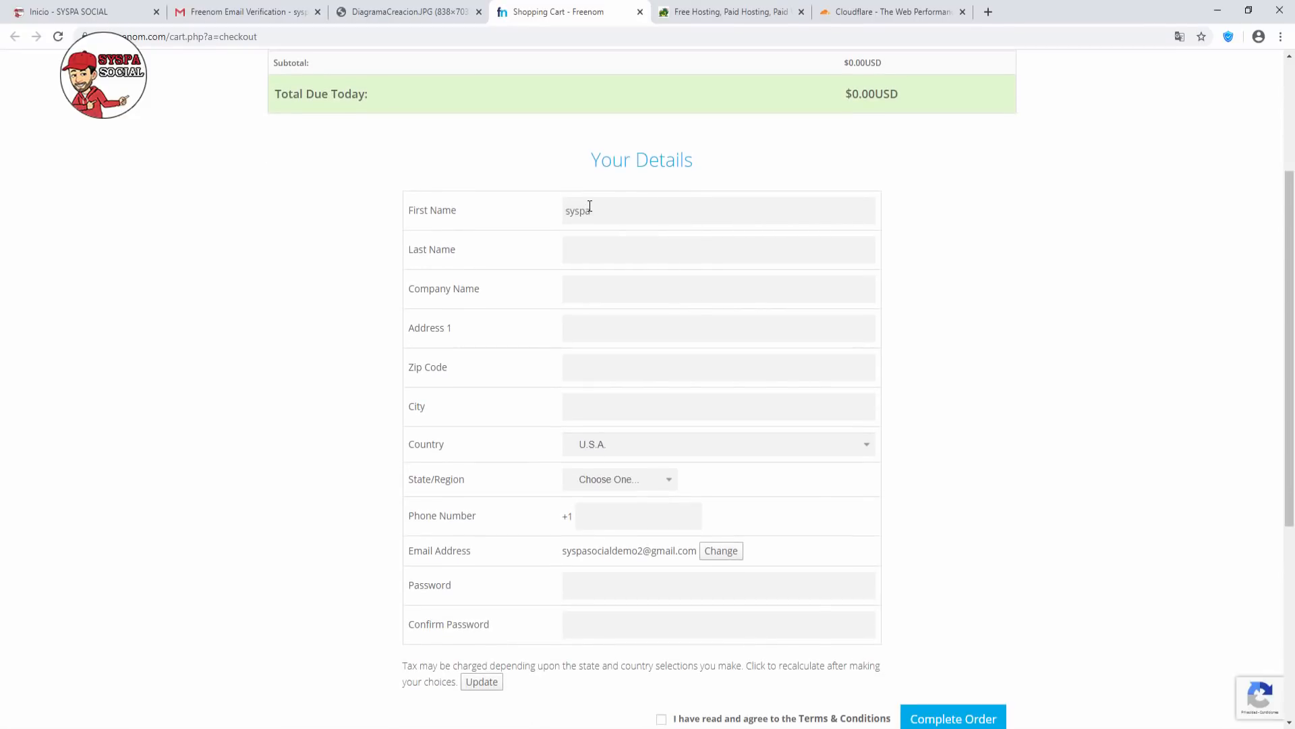
{"action": "type", "text": "social"}
{"action": "key", "text": "Tab"}
{"action": "type", "text": "syspa"}
{"action": "key", "text": "Tab"}
Fill in the street address and zip code, city Buenos Aires, country Argentina, region Buenos Aires.
{"action": "type", "text": "aaaa"}
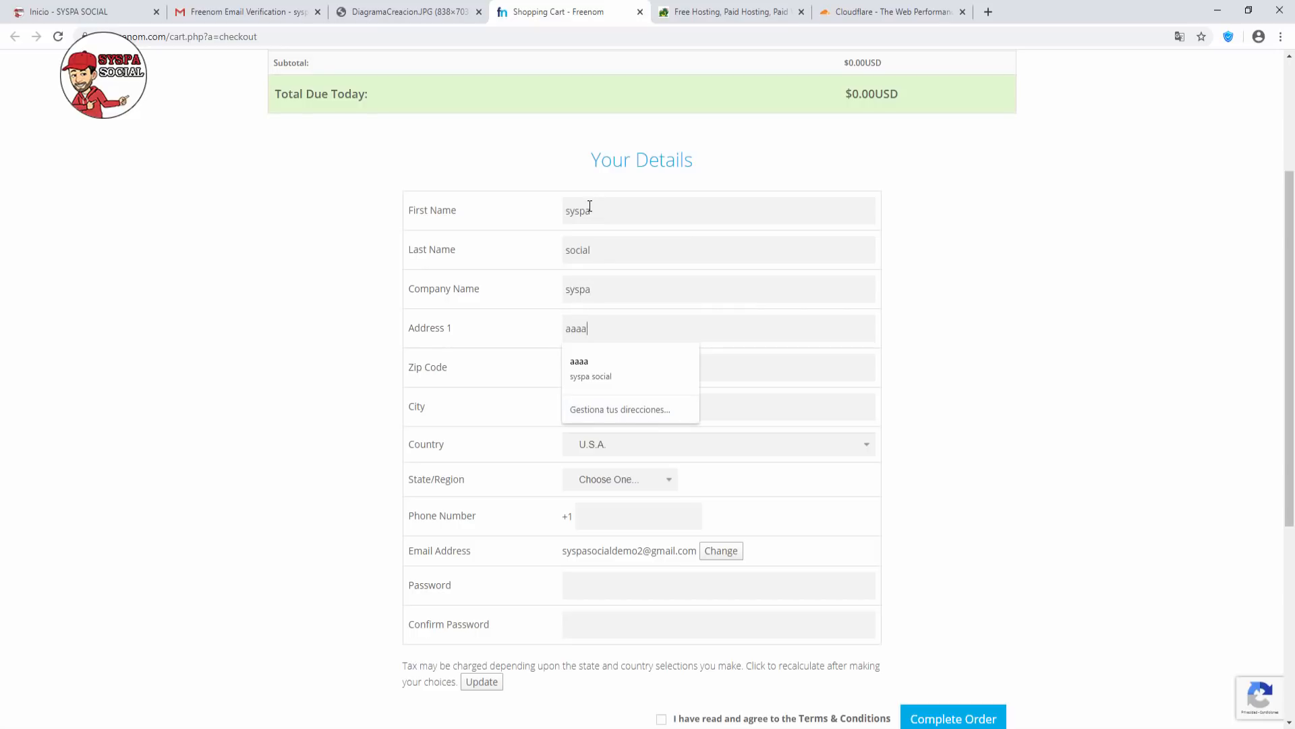
{"action": "key", "text": "Tab"}
{"action": "type", "text": "1111"}
{"action": "key", "text": "Tab"}
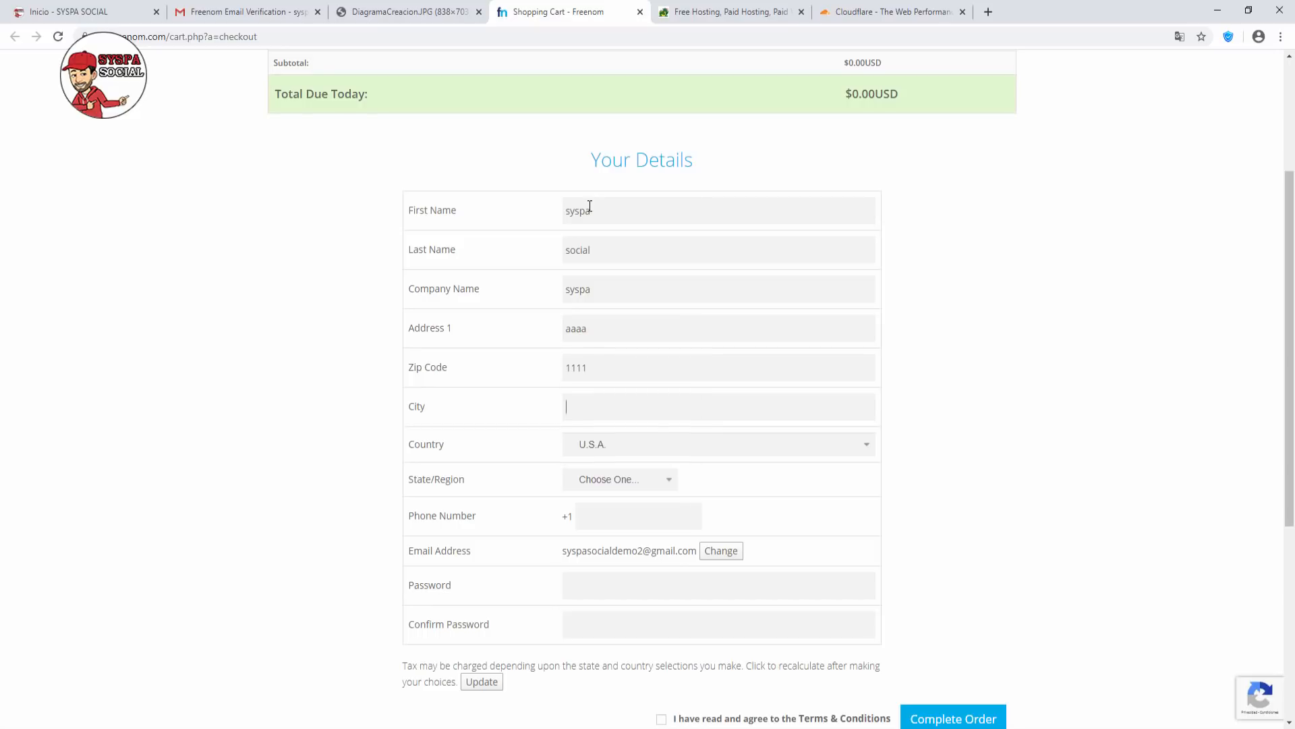
{"action": "type", "text": "buenos aires"}
{"action": "key", "text": "Tab"}
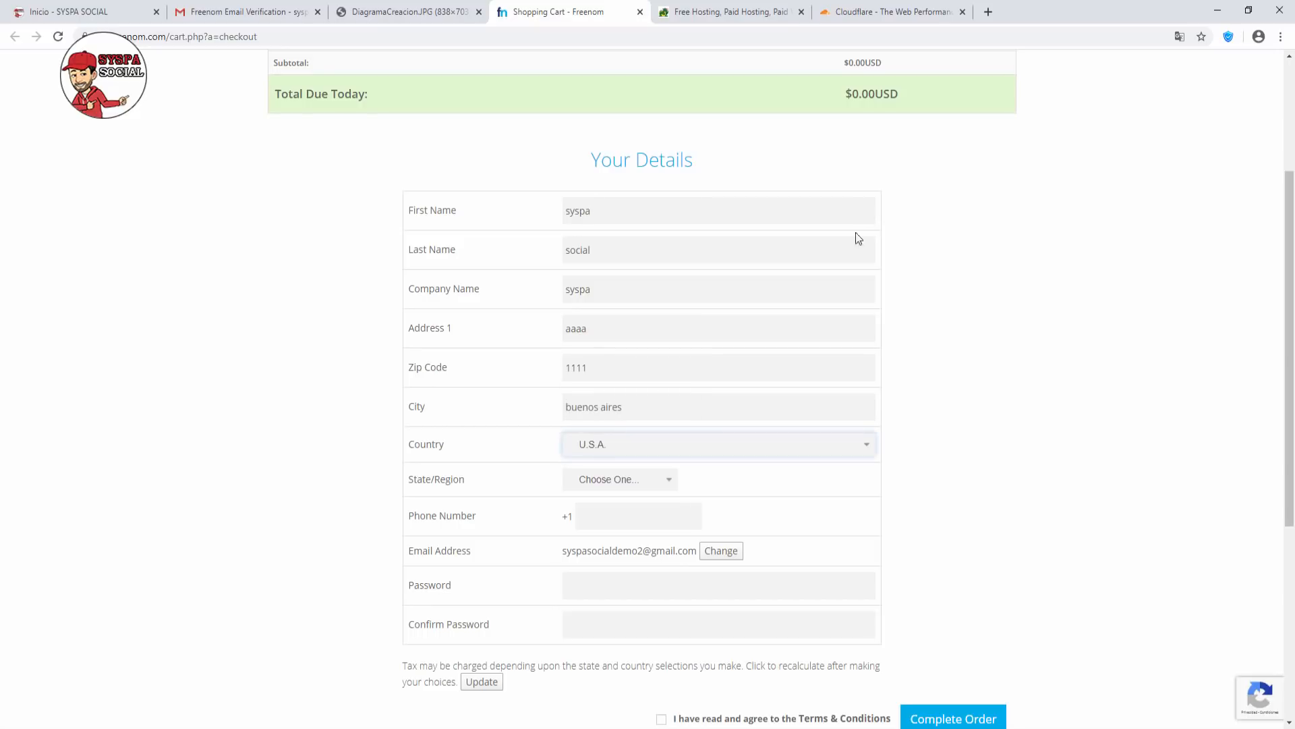
{"action": "left_click", "coordinate": [695, 446]}
{"action": "key", "text": "a"}
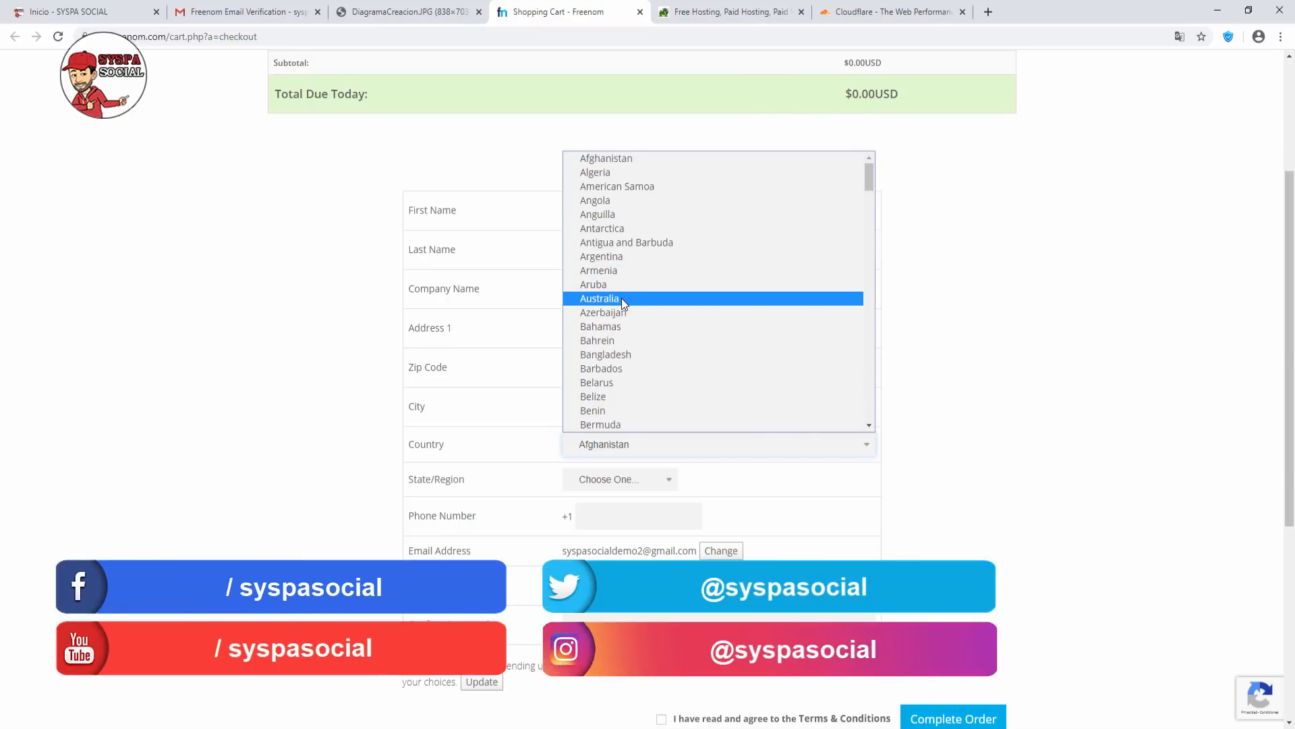
{"action": "left_click", "coordinate": [618, 256]}
{"action": "left_click", "coordinate": [623, 480]}
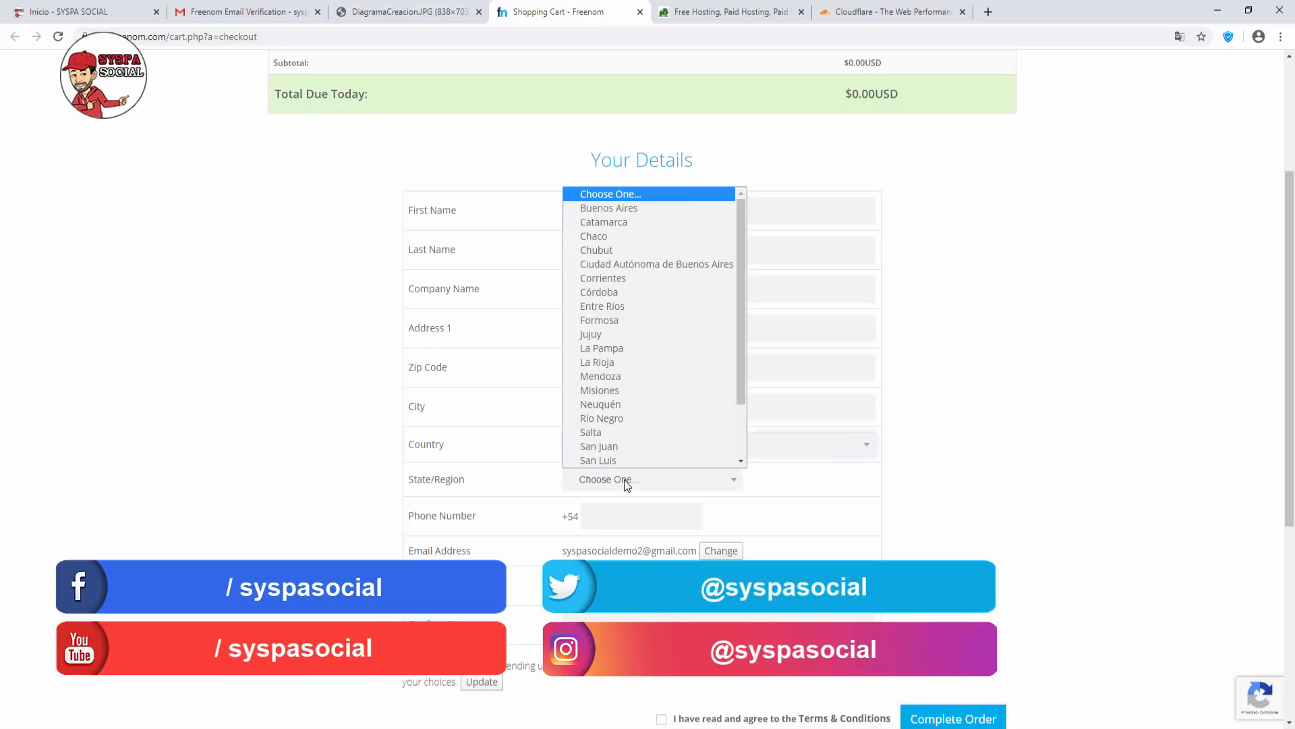
{"action": "scroll", "coordinate": [620, 252], "scroll_direction": "down", "scroll_amount": 1}
{"action": "left_click", "coordinate": [614, 193]}
Enter the phone number and the account password.
{"action": "left_click", "coordinate": [629, 516]}
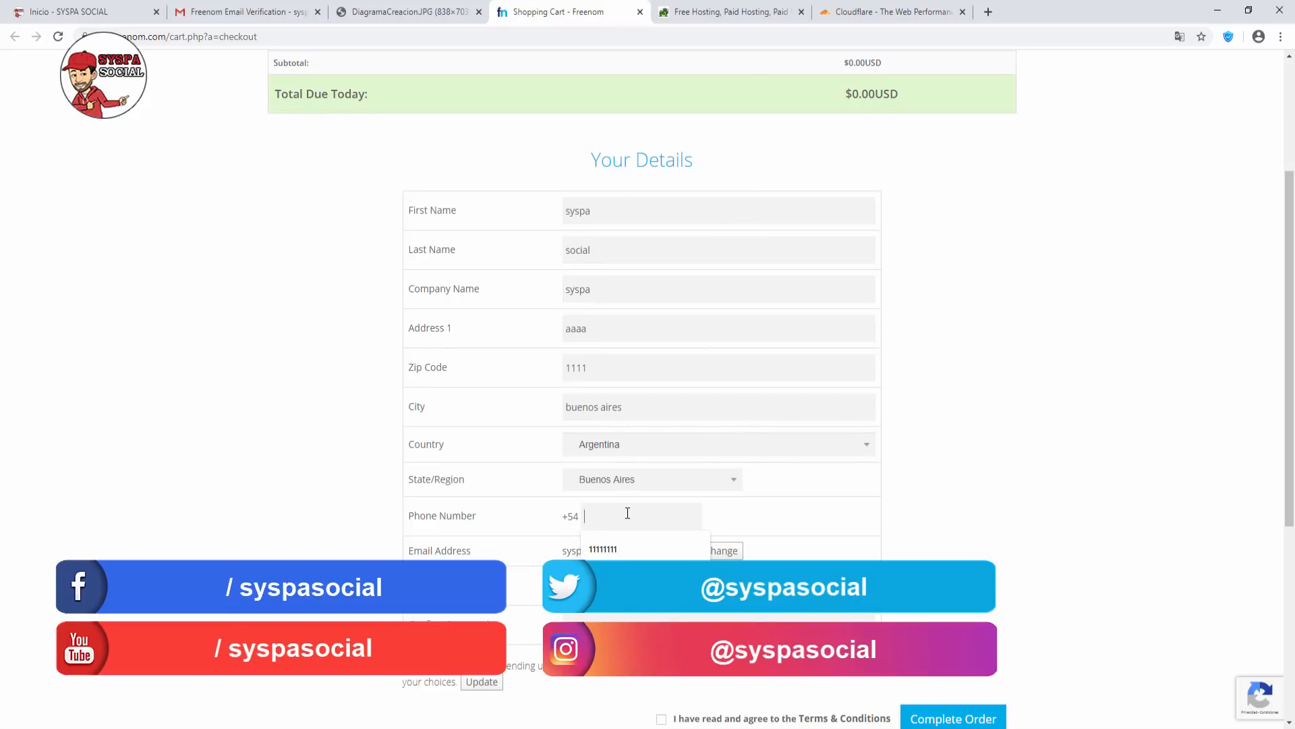
{"action": "type", "text": "11111111"}
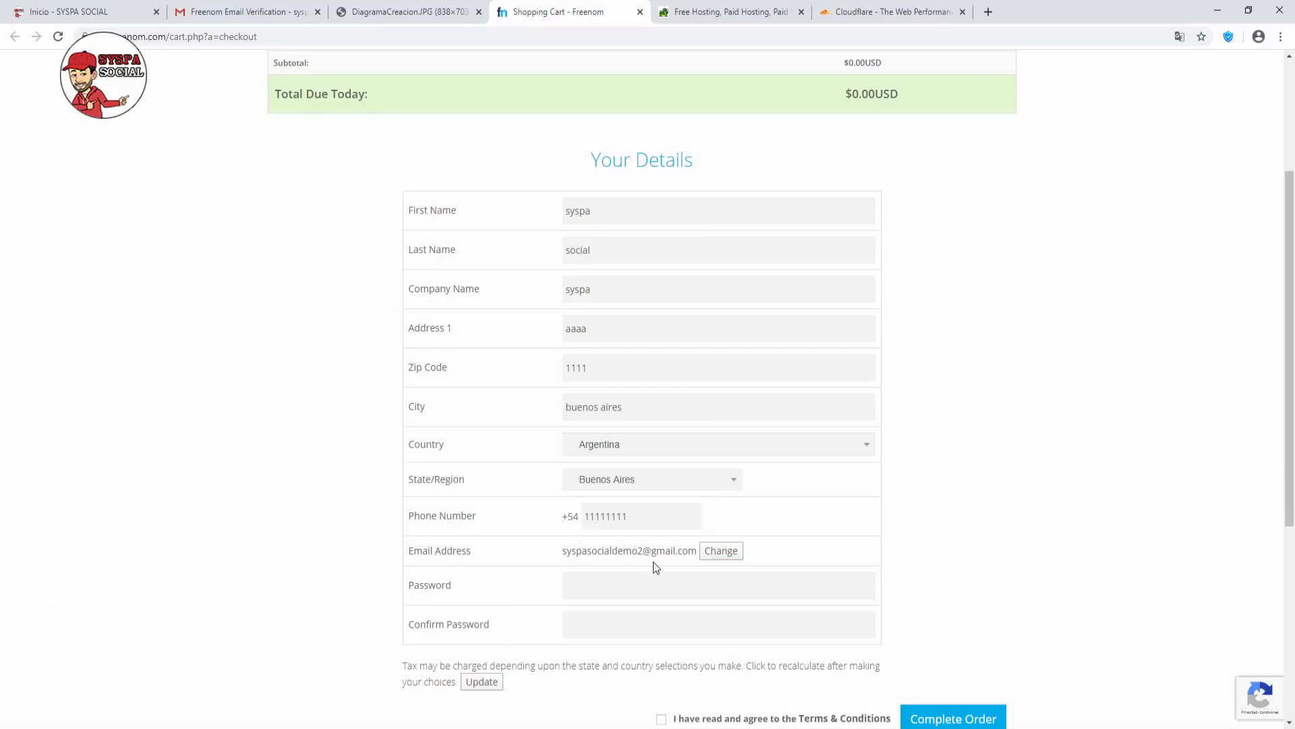
{"action": "left_click", "coordinate": [618, 583]}
{"action": "type", "text": "123456789"}
{"action": "key", "text": "Tab"}
{"action": "type", "text": "123456789"}
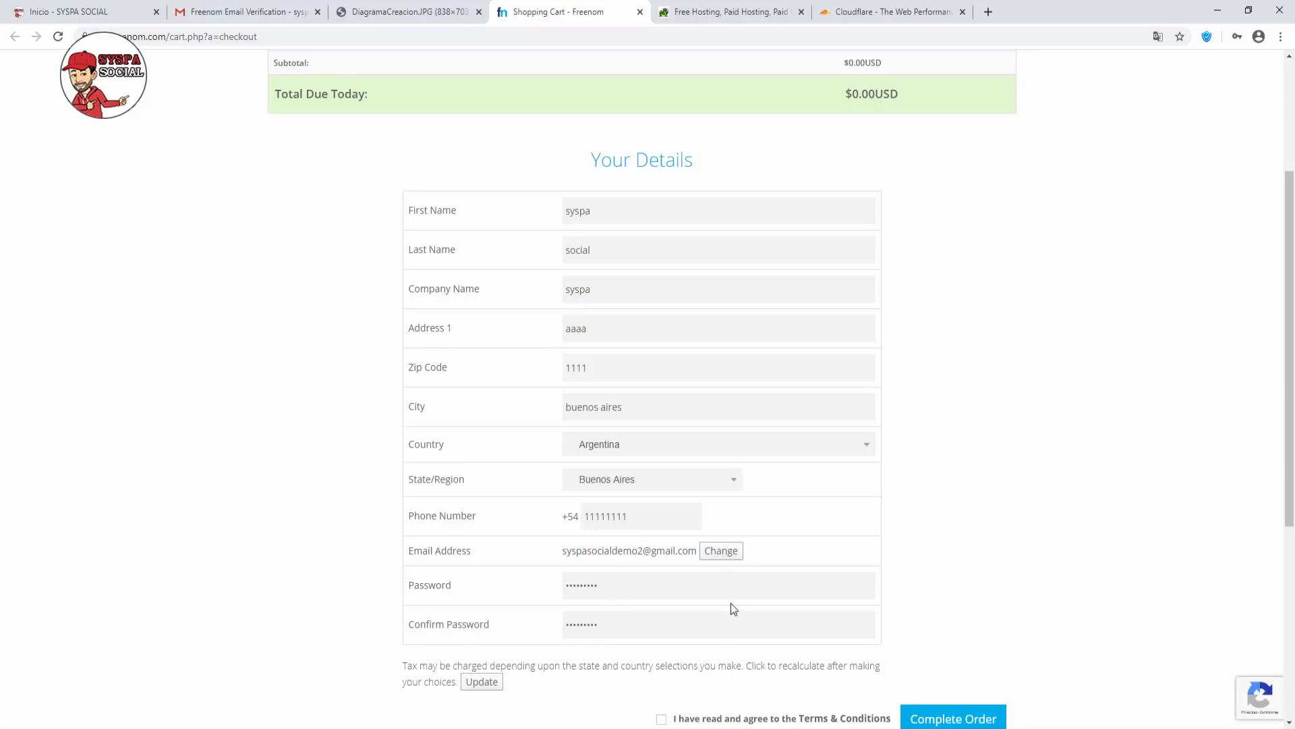
{"action": "scroll", "coordinate": [679, 633], "scroll_direction": "down", "scroll_amount": 2}
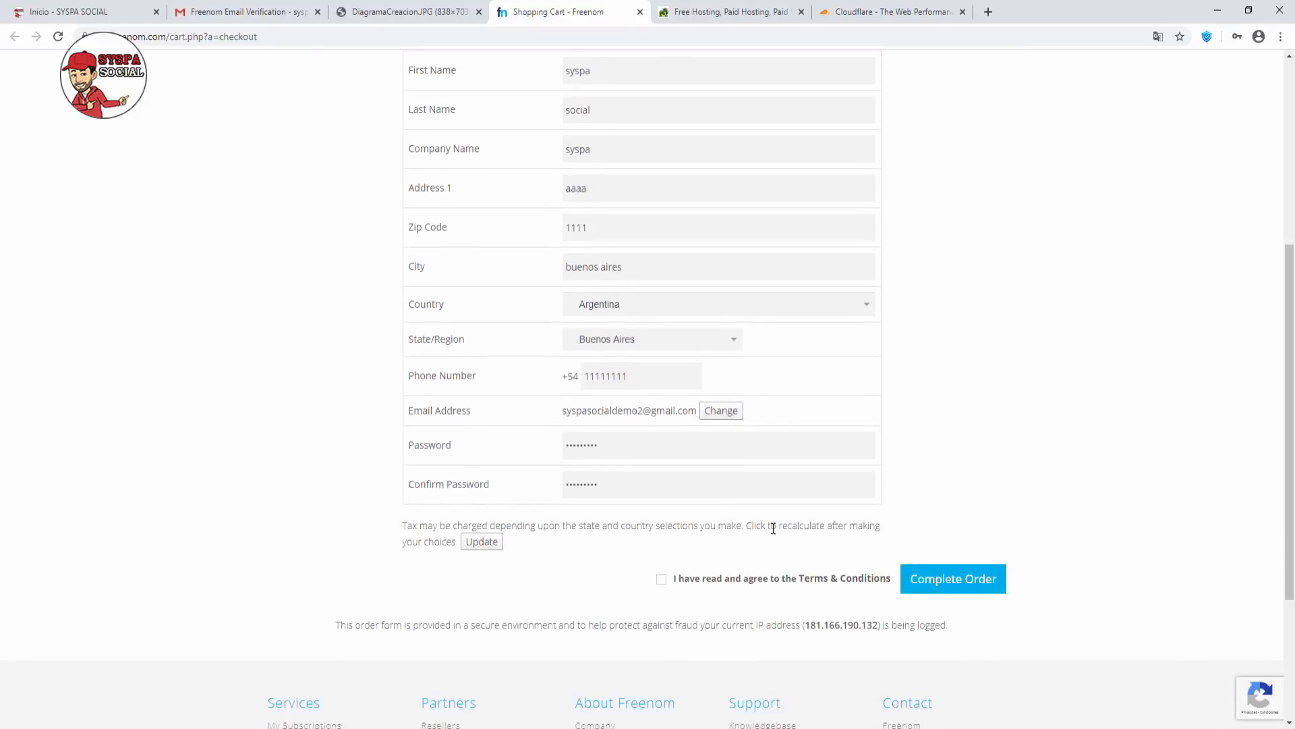
Accept the terms and submit the order, which fails with a human-verification error.
{"action": "left_click", "coordinate": [663, 582]}
{"action": "left_click", "coordinate": [947, 584]}
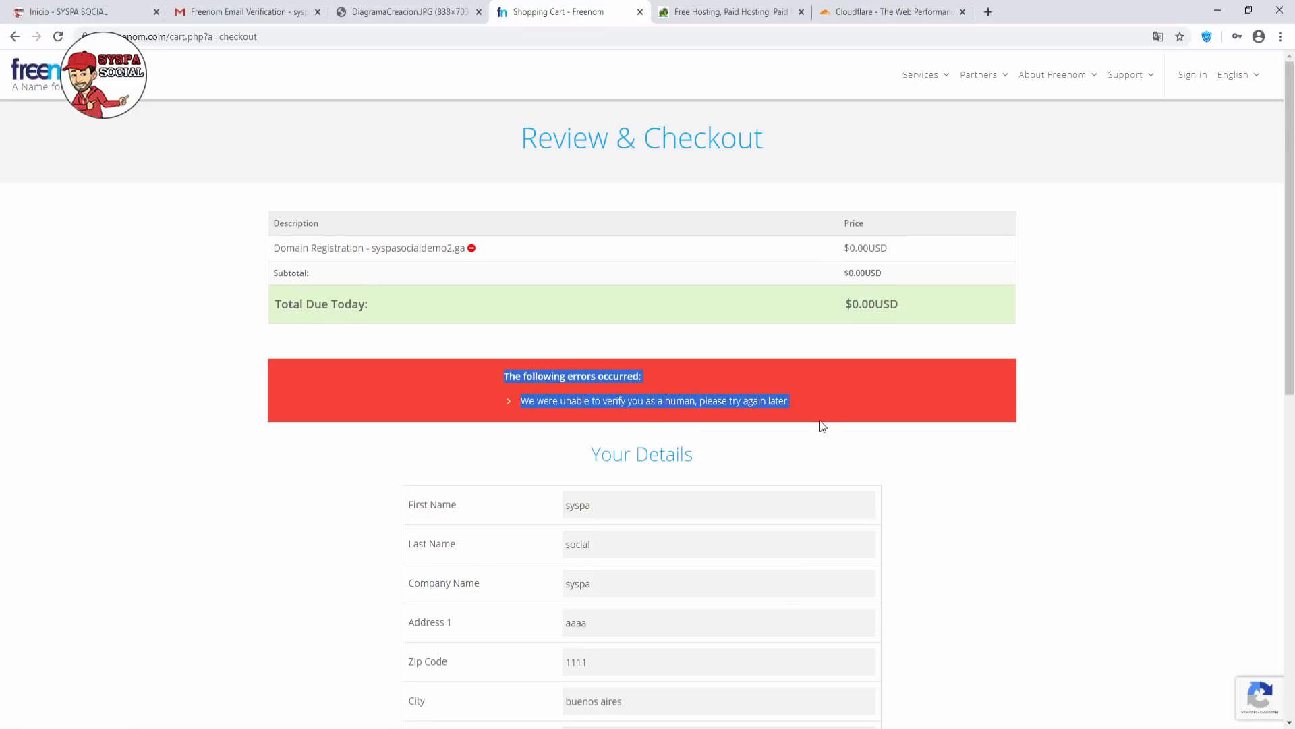
{"action": "left_click", "coordinate": [837, 449]}
Re-enter and confirm the password, accept the terms again and resubmit the order.
{"action": "scroll", "coordinate": [765, 455], "scroll_direction": "down", "scroll_amount": 4}
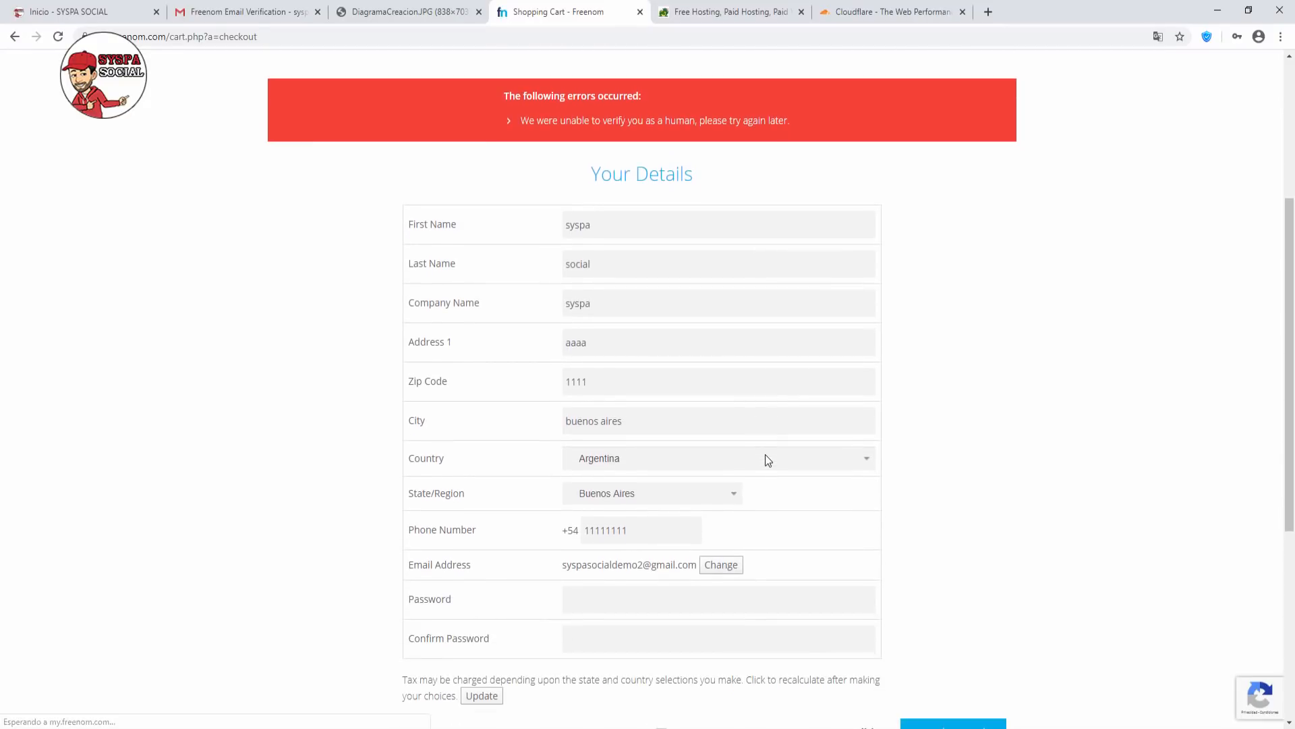
{"action": "scroll", "coordinate": [767, 459], "scroll_direction": "down", "scroll_amount": 1}
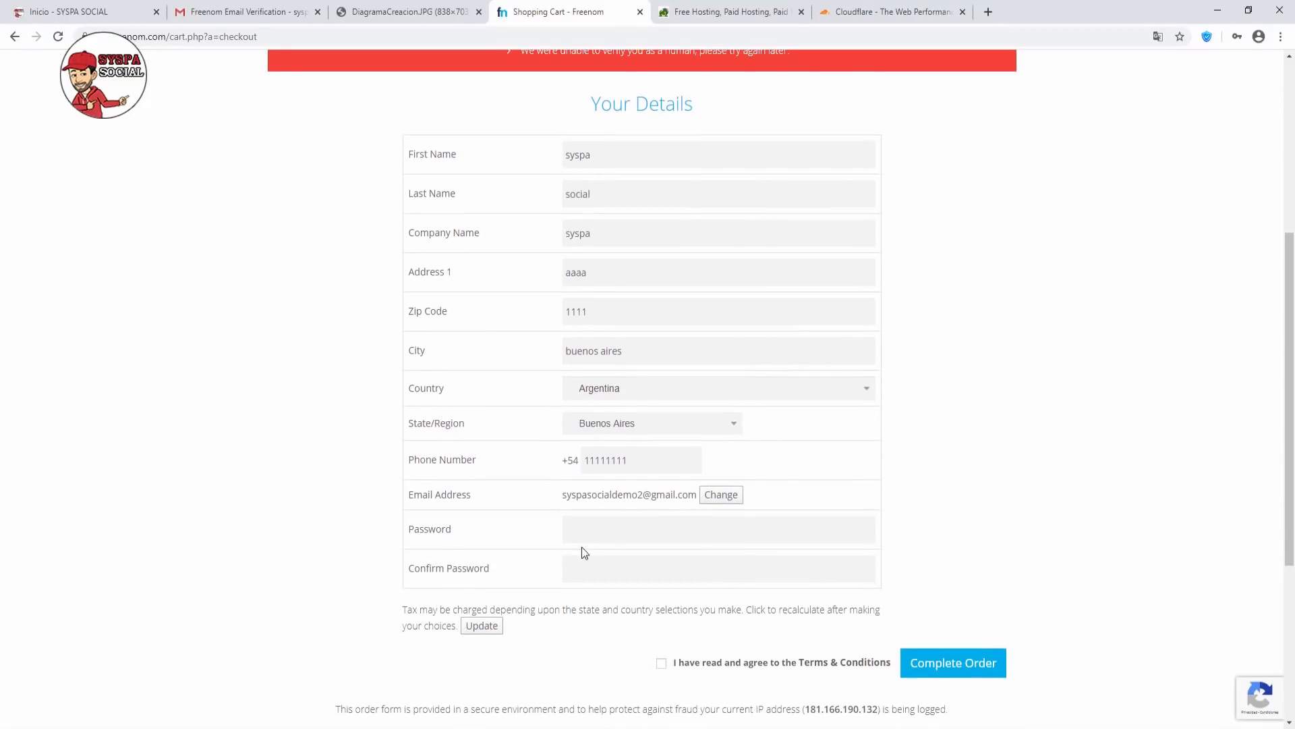
{"action": "type", "text": "•••••••••"}
{"action": "key", "text": "Tab"}
{"action": "type", "text": "•••••••••"}
{"action": "left_click", "coordinate": [663, 664]}
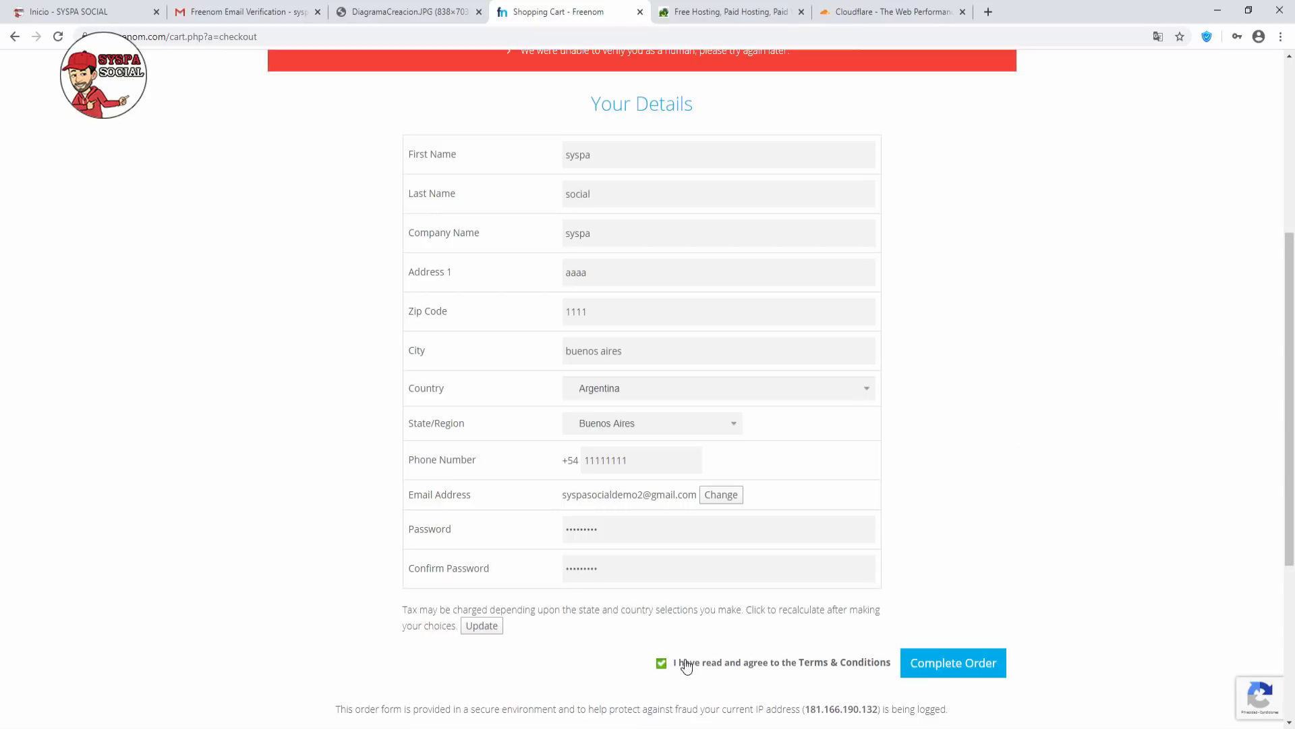
{"action": "left_click", "coordinate": [953, 666]}
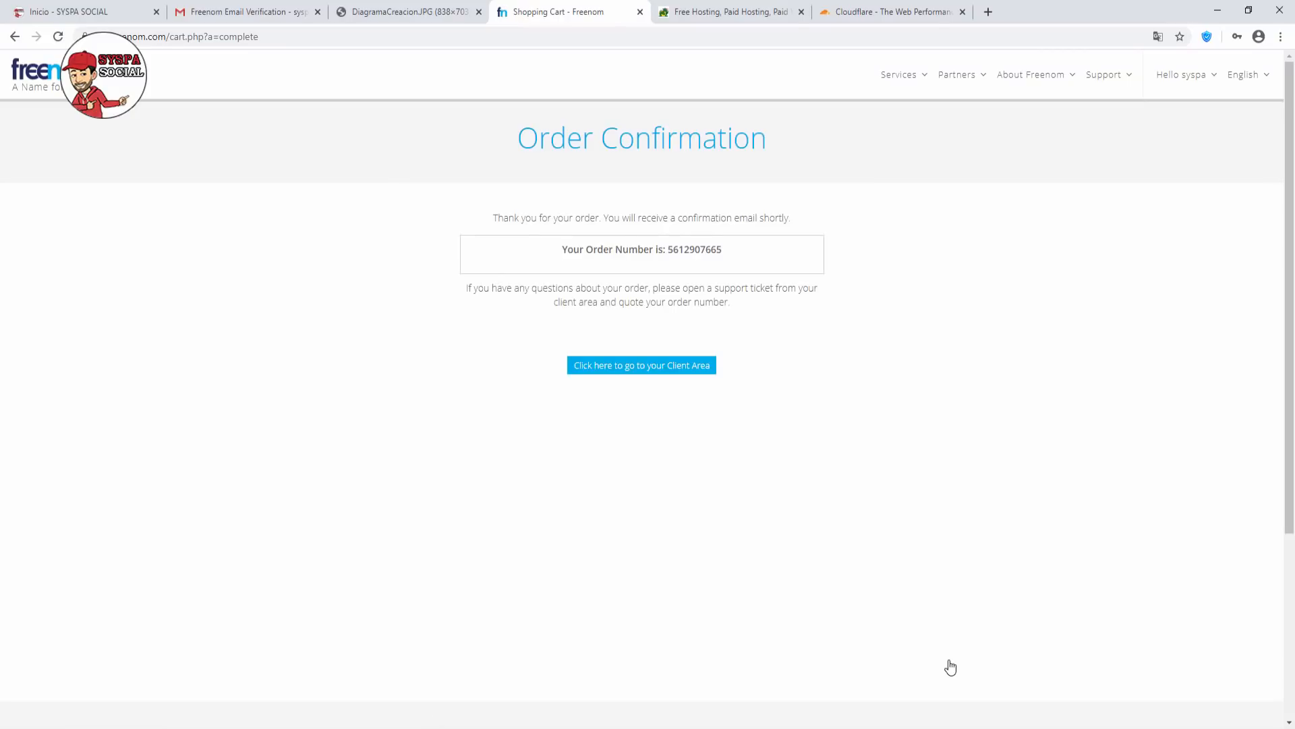
Go from the order confirmation to the Client Area and open Services > My Domains.
{"action": "left_click_drag", "start_coordinate": [561, 249], "coordinate": [730, 243]}
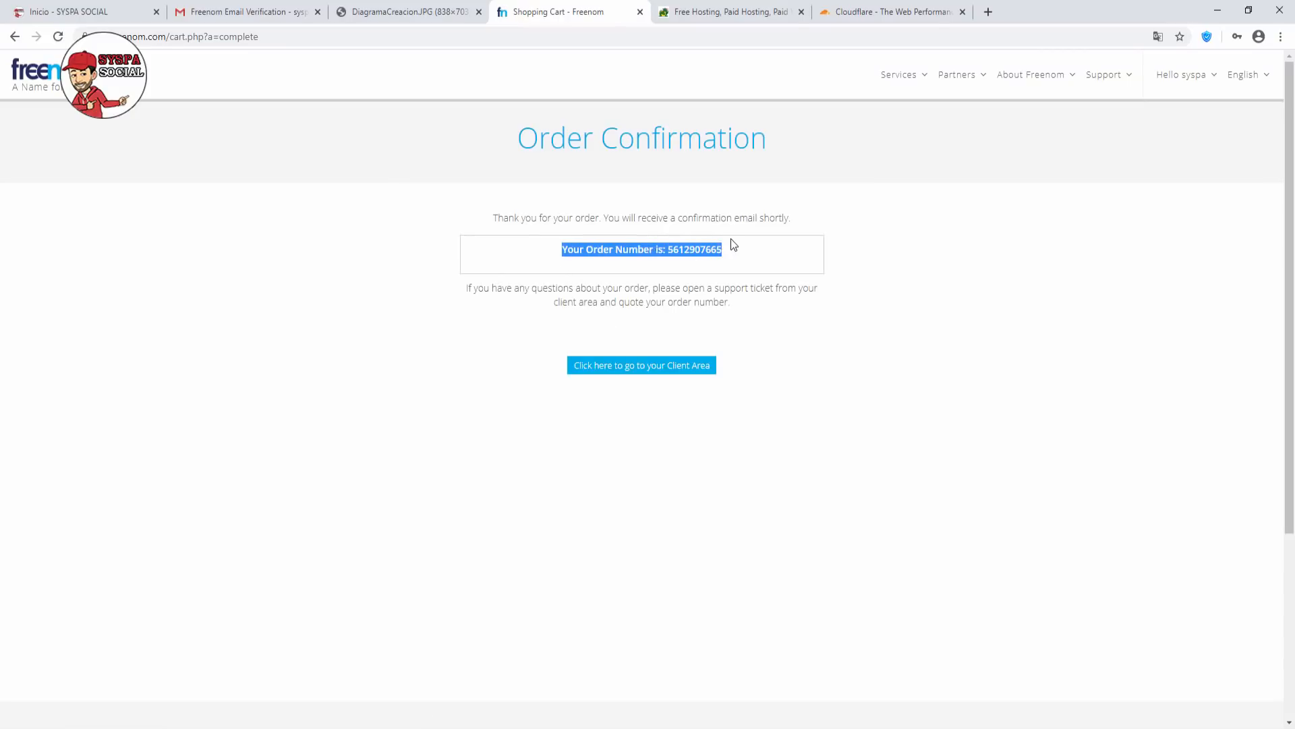
{"action": "left_click", "coordinate": [687, 269]}
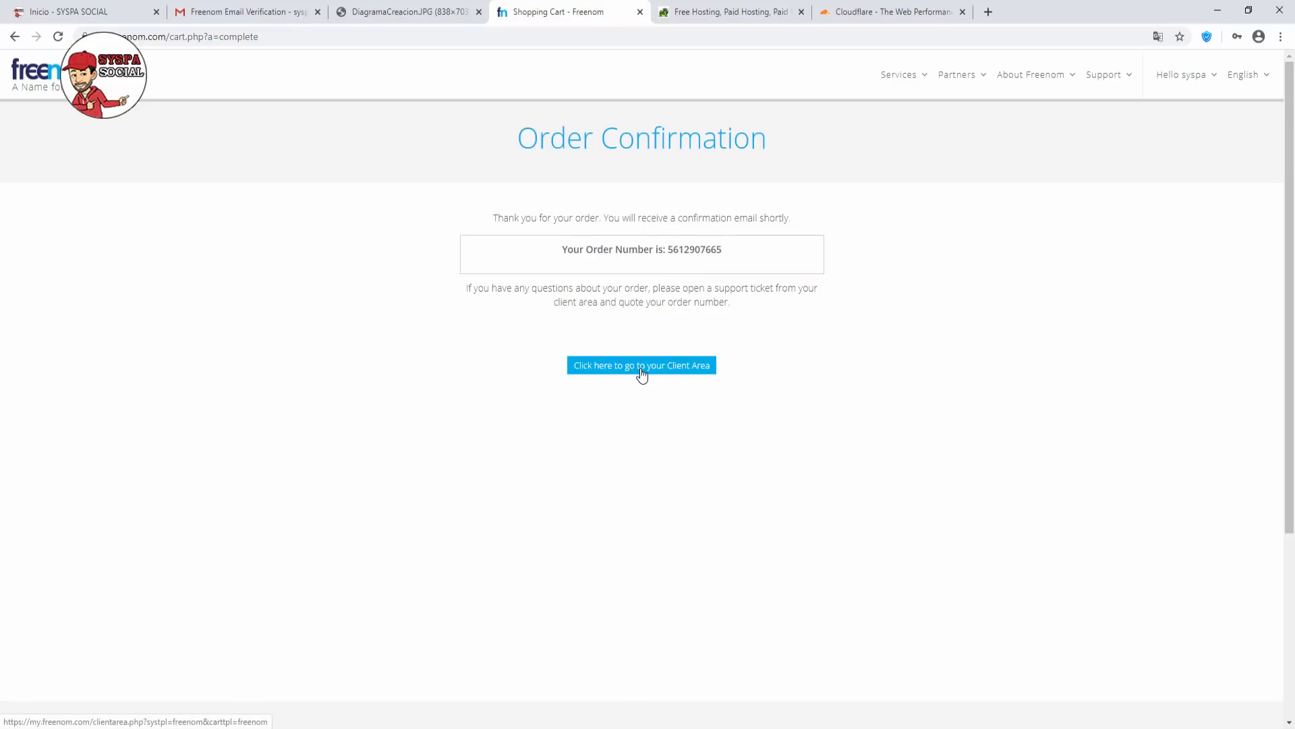
{"action": "left_click", "coordinate": [641, 371]}
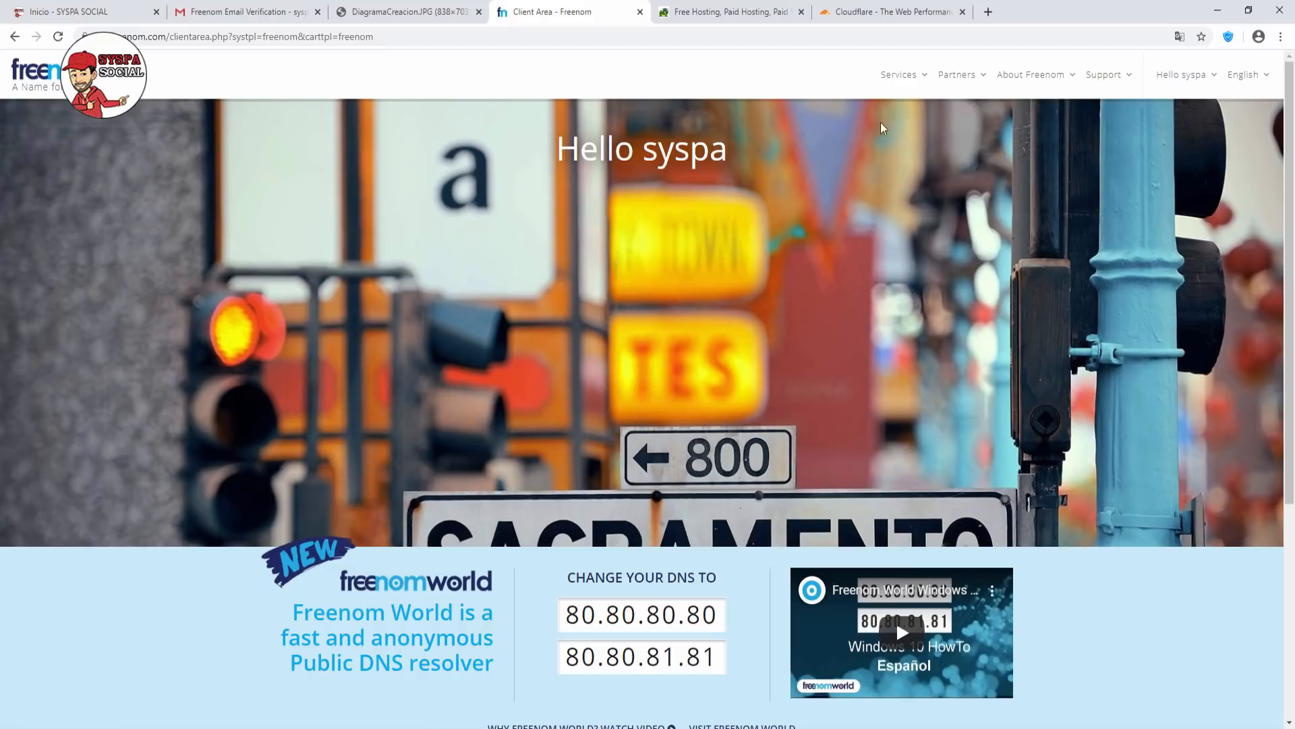
{"action": "left_click", "coordinate": [908, 79]}
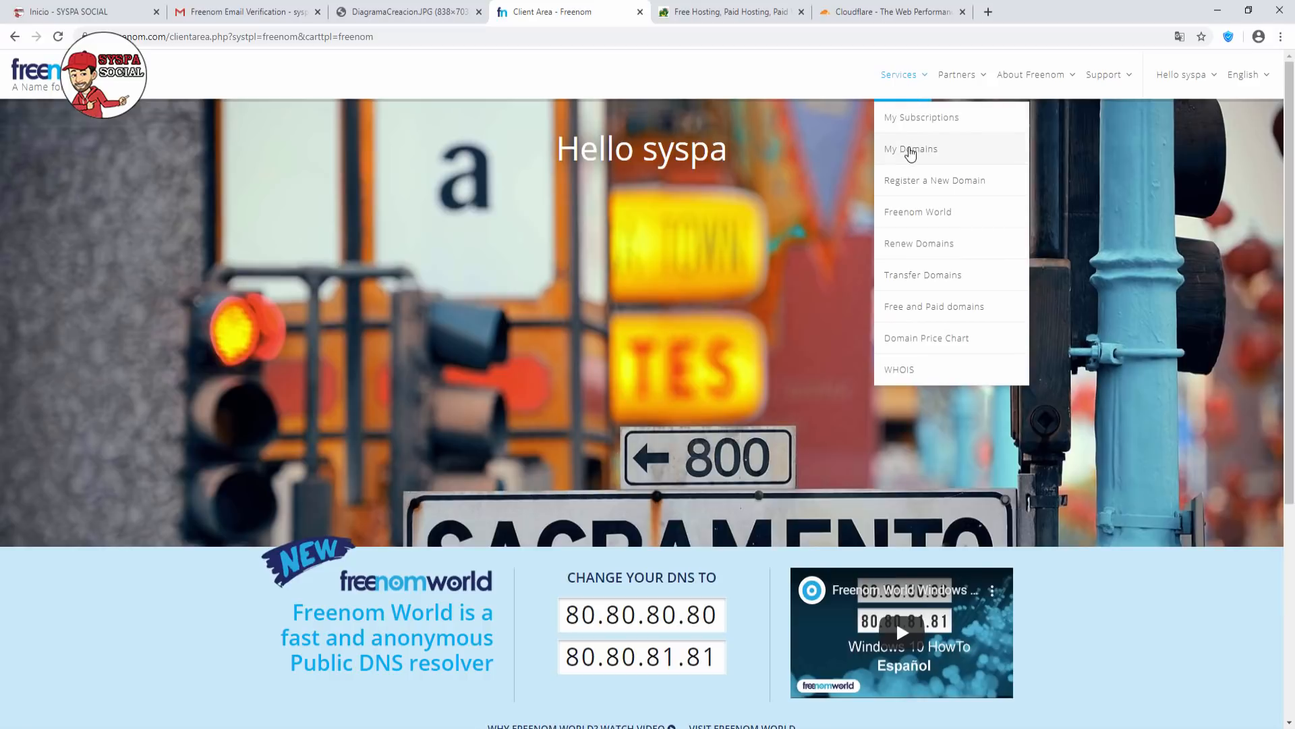
{"action": "left_click", "coordinate": [908, 150]}
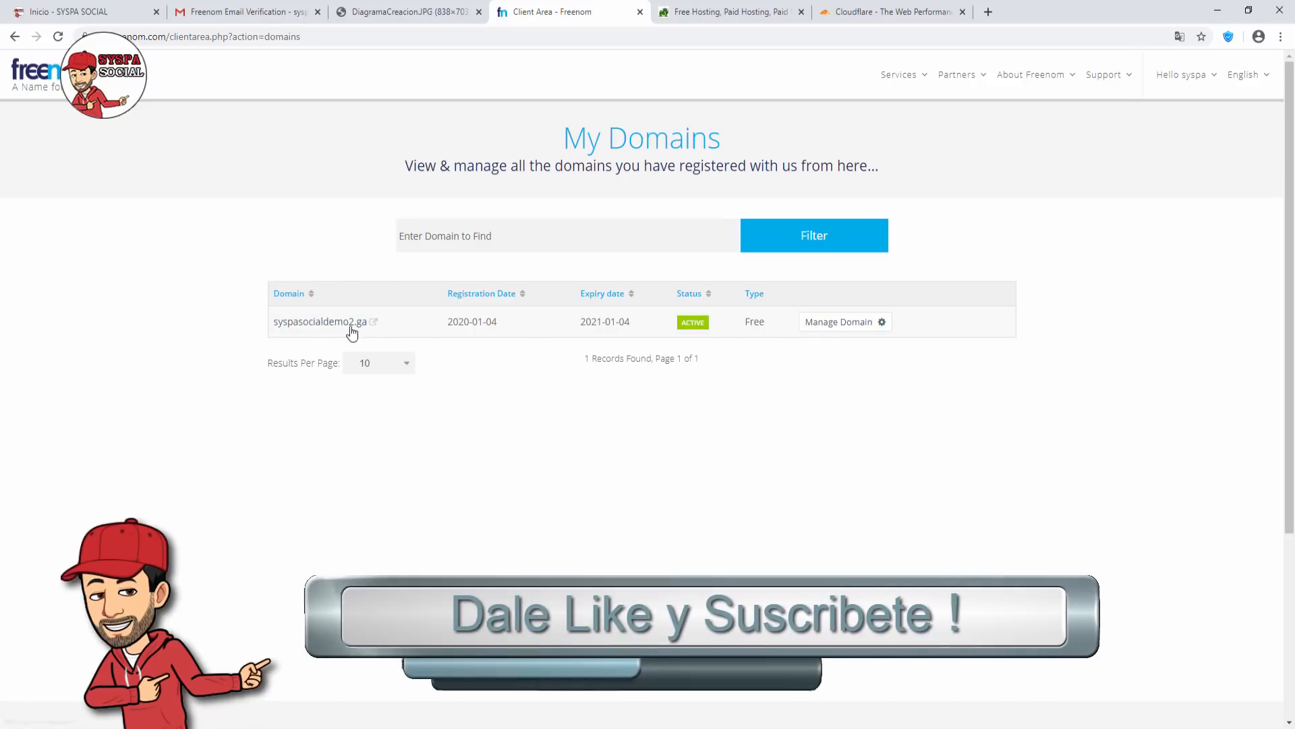
Open Manage Domain for syspasocialdemo2.ga and go to Management Tools > Nameservers.
{"action": "left_click", "coordinate": [839, 325]}
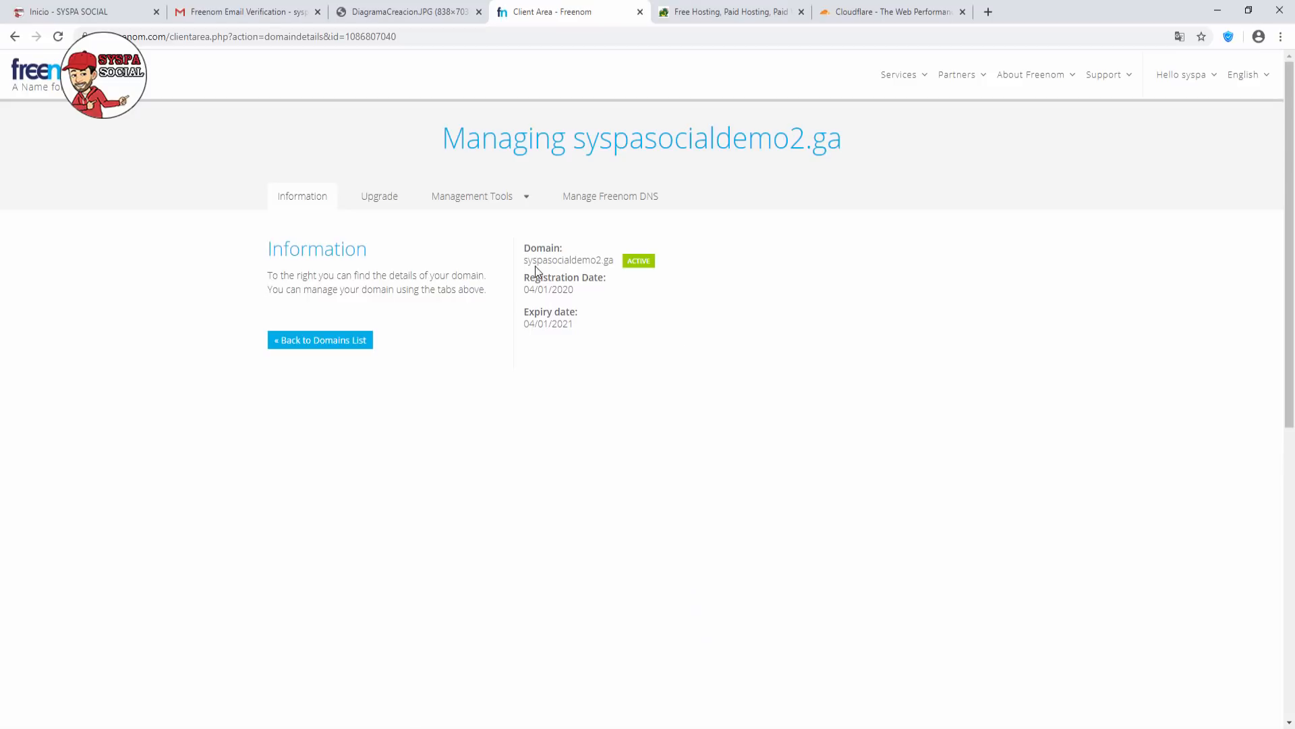
{"action": "left_click", "coordinate": [523, 199]}
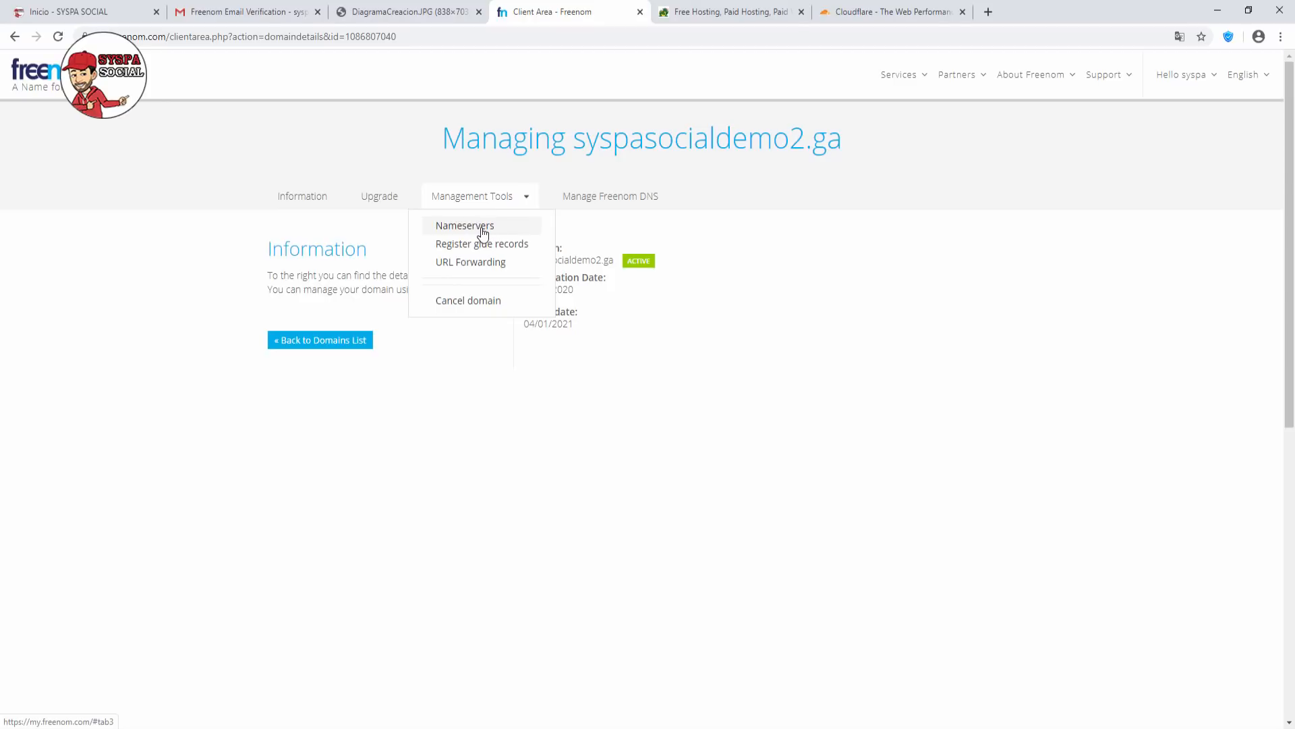
{"action": "left_click", "coordinate": [484, 233]}
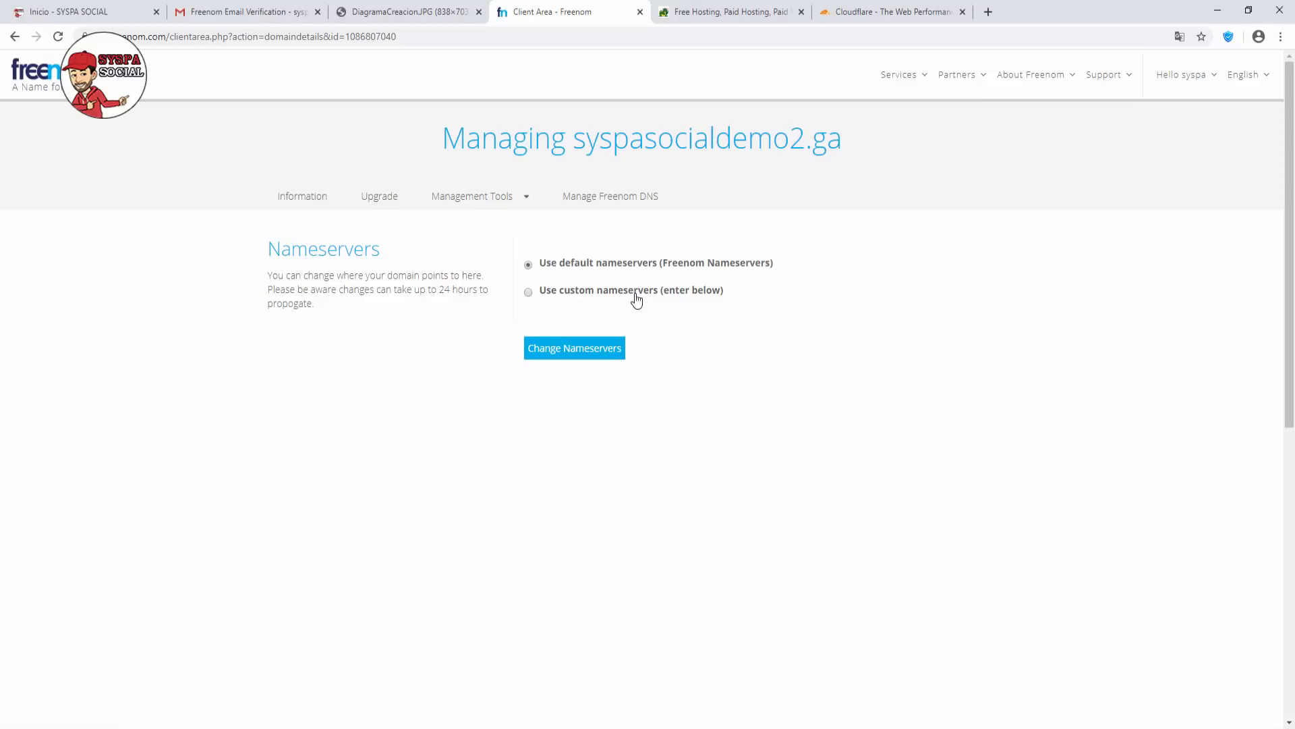
Switch to custom nameservers and set Nameserver 1–3 to ns1, ns2 and ns3.byet.org.
{"action": "left_click", "coordinate": [529, 292]}
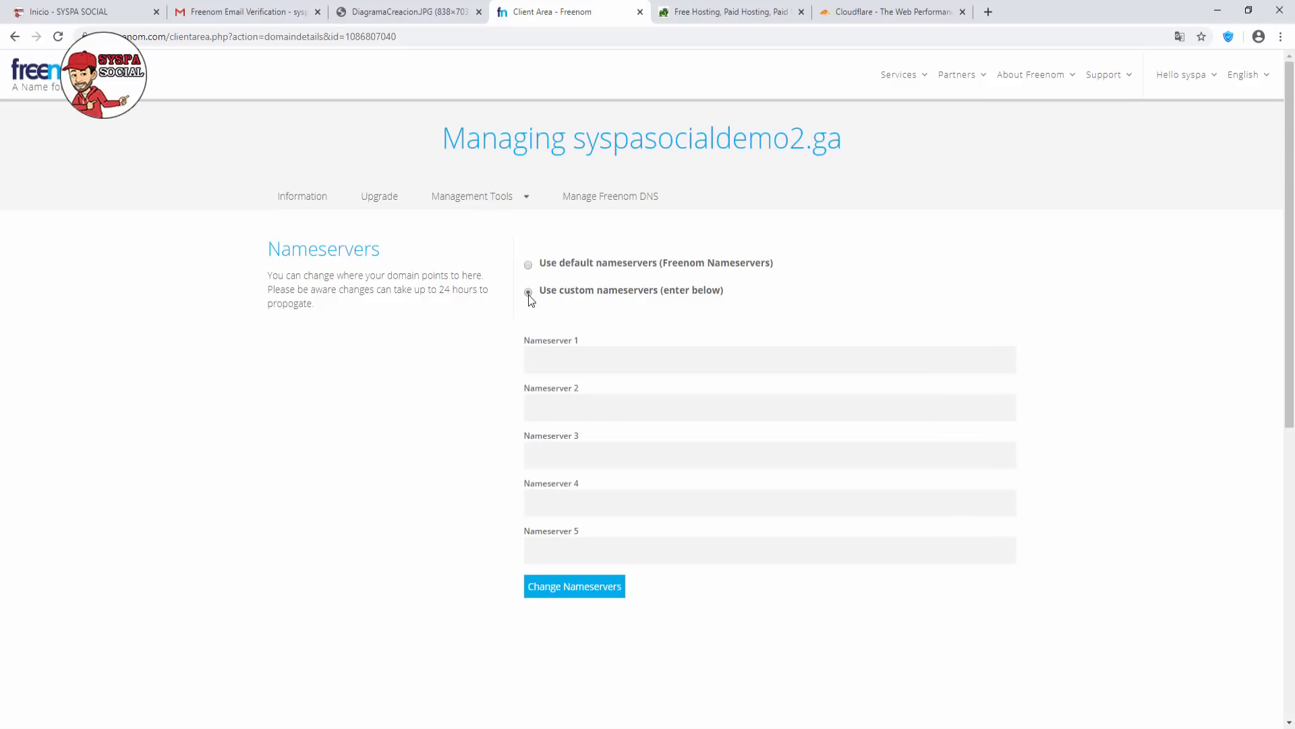
{"action": "left_click", "coordinate": [540, 367]}
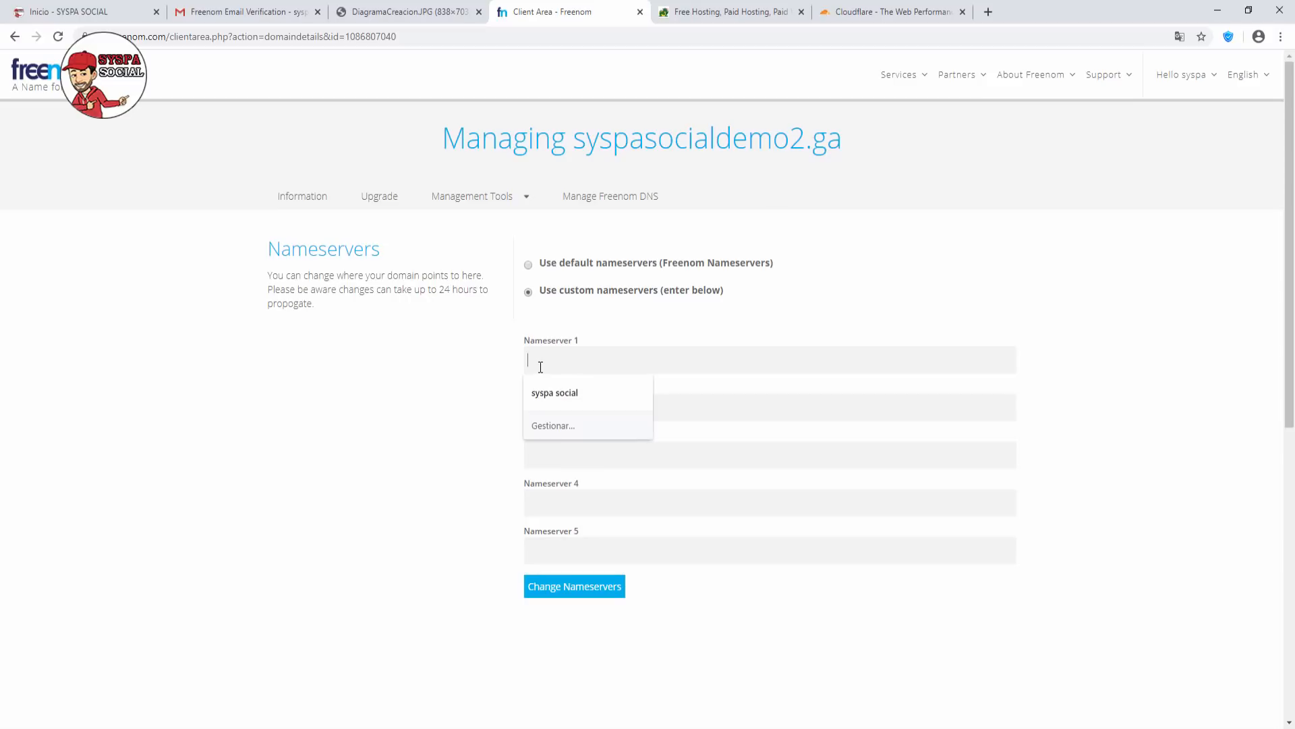
{"action": "type", "text": "ns1.byet.org"}
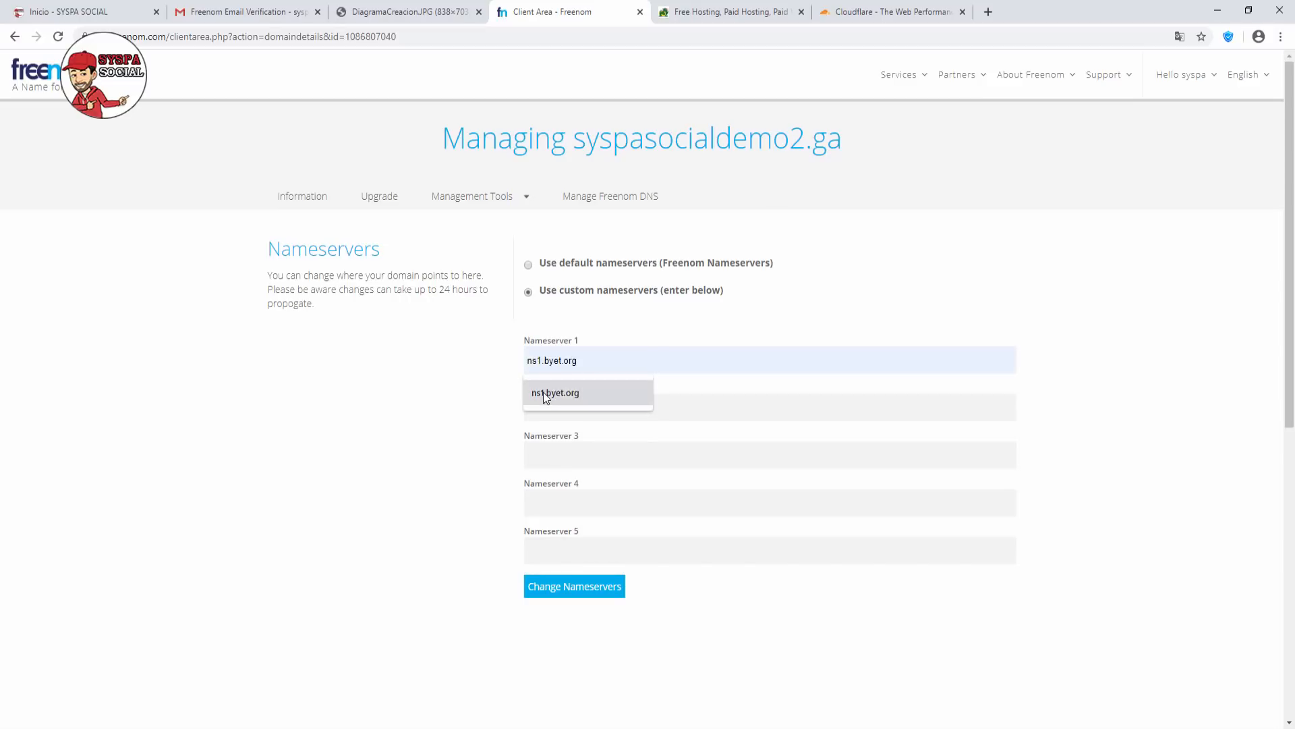
{"action": "left_click", "coordinate": [548, 392]}
{"action": "left_click", "coordinate": [557, 405]}
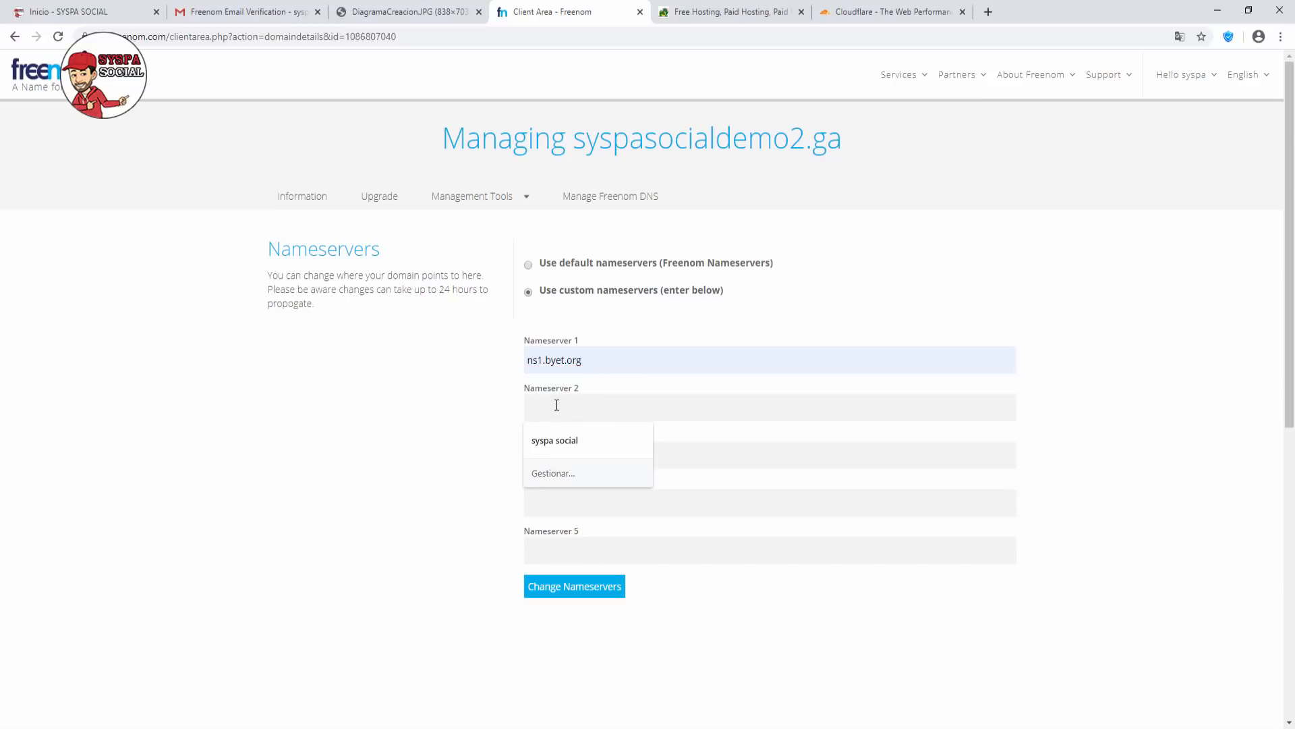
{"action": "type", "text": "ns2.byet.org"}
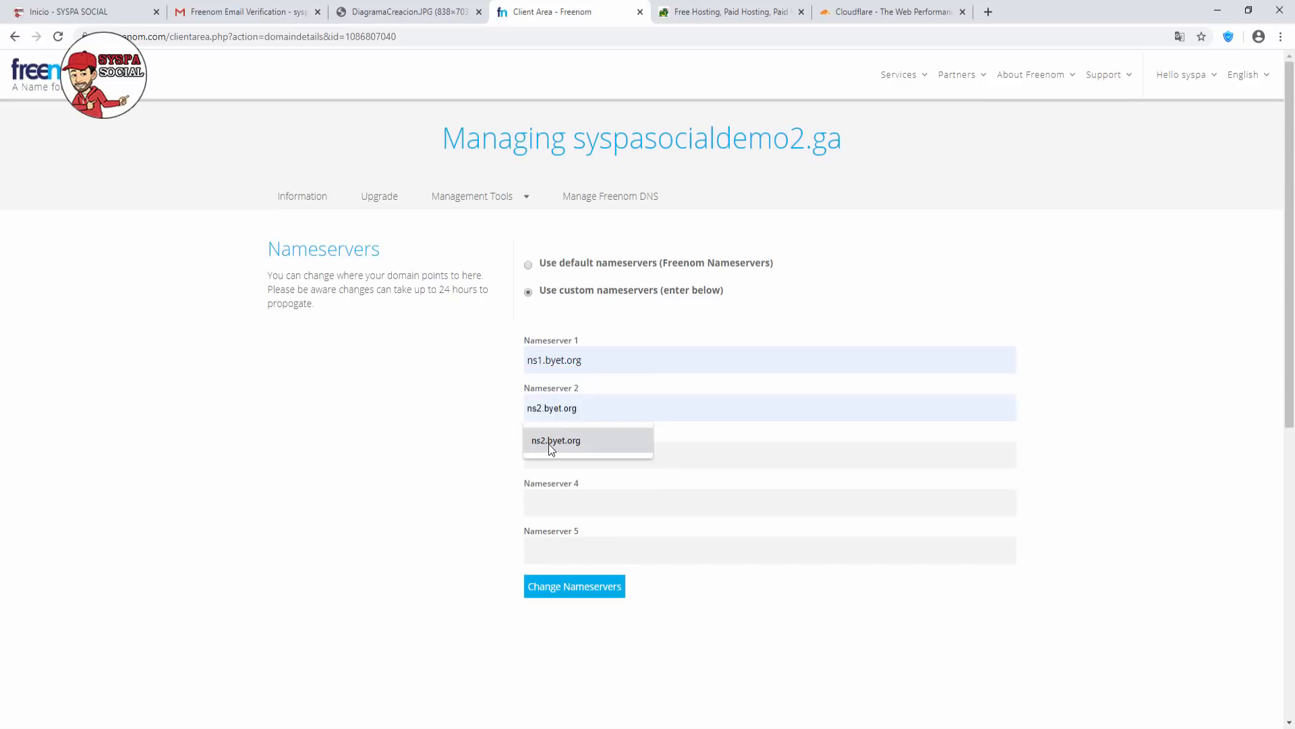
{"action": "left_click", "coordinate": [551, 445]}
{"action": "left_click", "coordinate": [549, 455]}
{"action": "type", "text": "ns"}
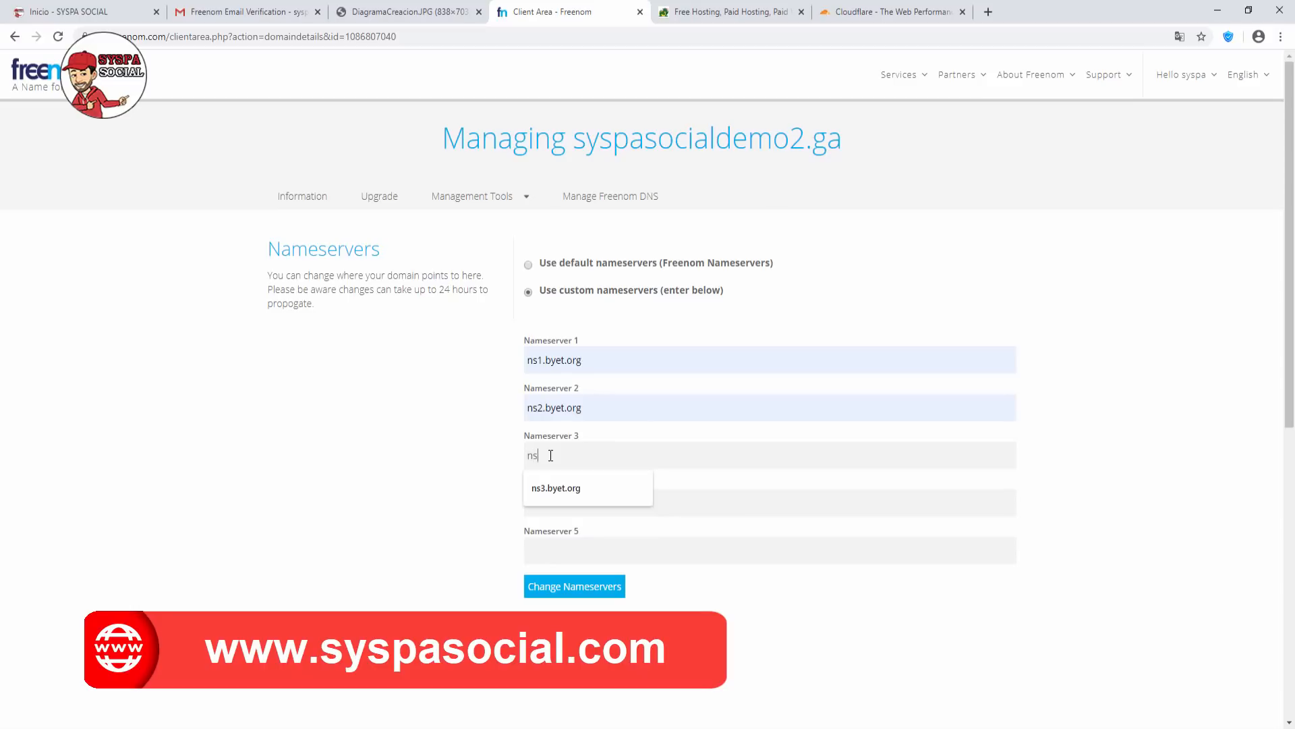
{"action": "left_click", "coordinate": [555, 488]}
Set Nameserver 4 and 5 to ns4.byet.org and ns5.byet.org and save the change.
{"action": "left_click", "coordinate": [543, 511]}
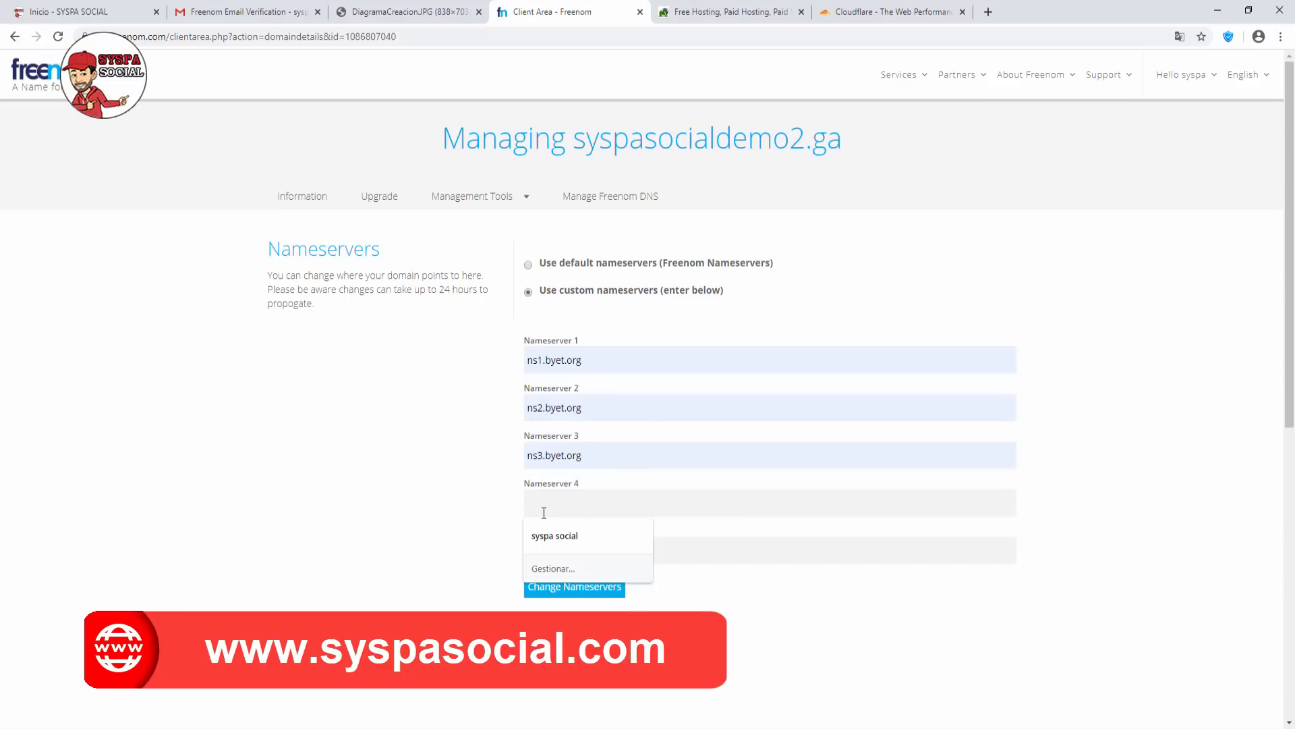
{"action": "type", "text": "ns4.byet.org"}
{"action": "left_click", "coordinate": [544, 535]}
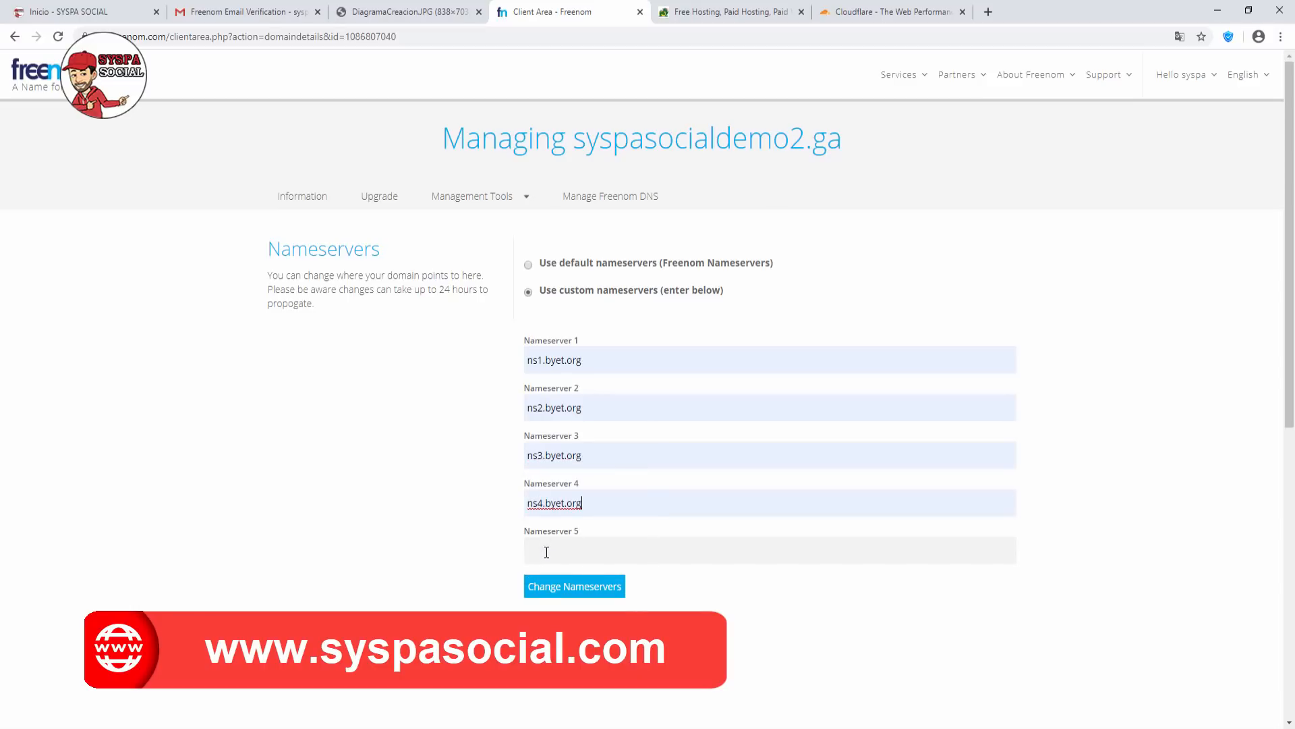
{"action": "left_click", "coordinate": [547, 552]}
{"action": "type", "text": "ns"}
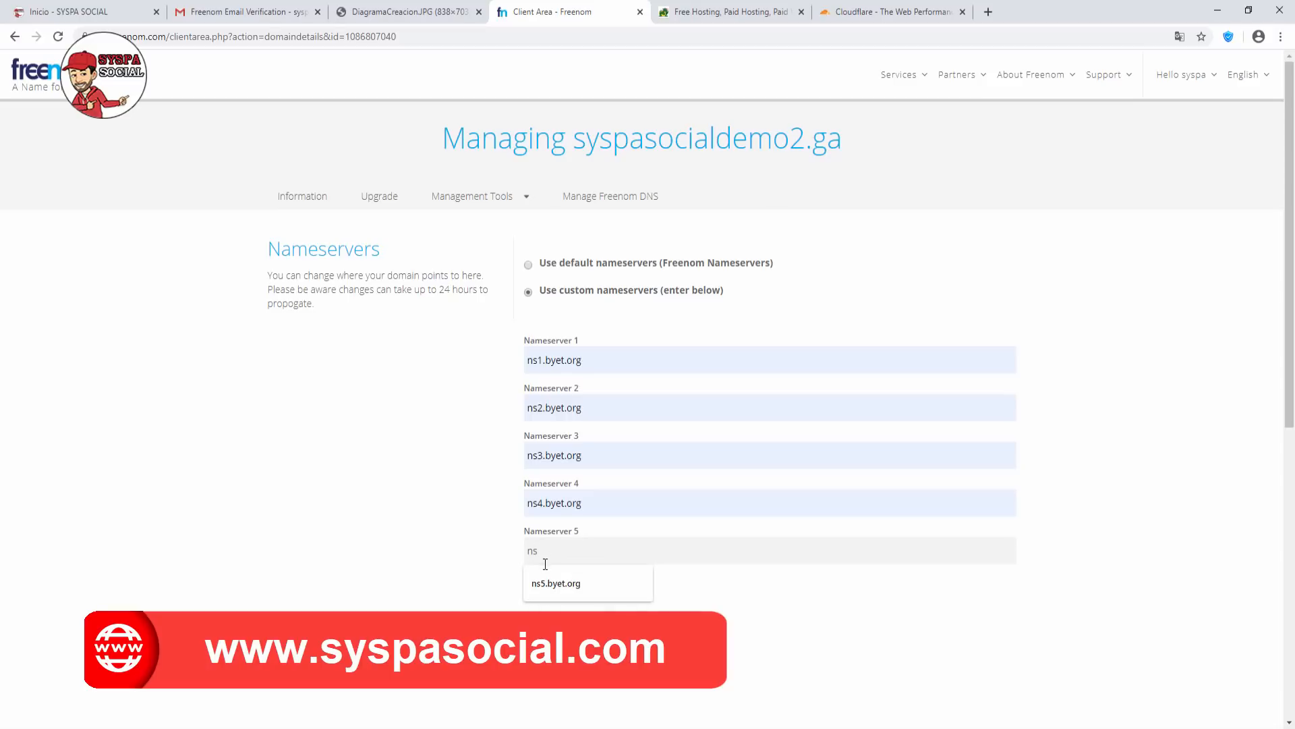
{"action": "left_click", "coordinate": [544, 578]}
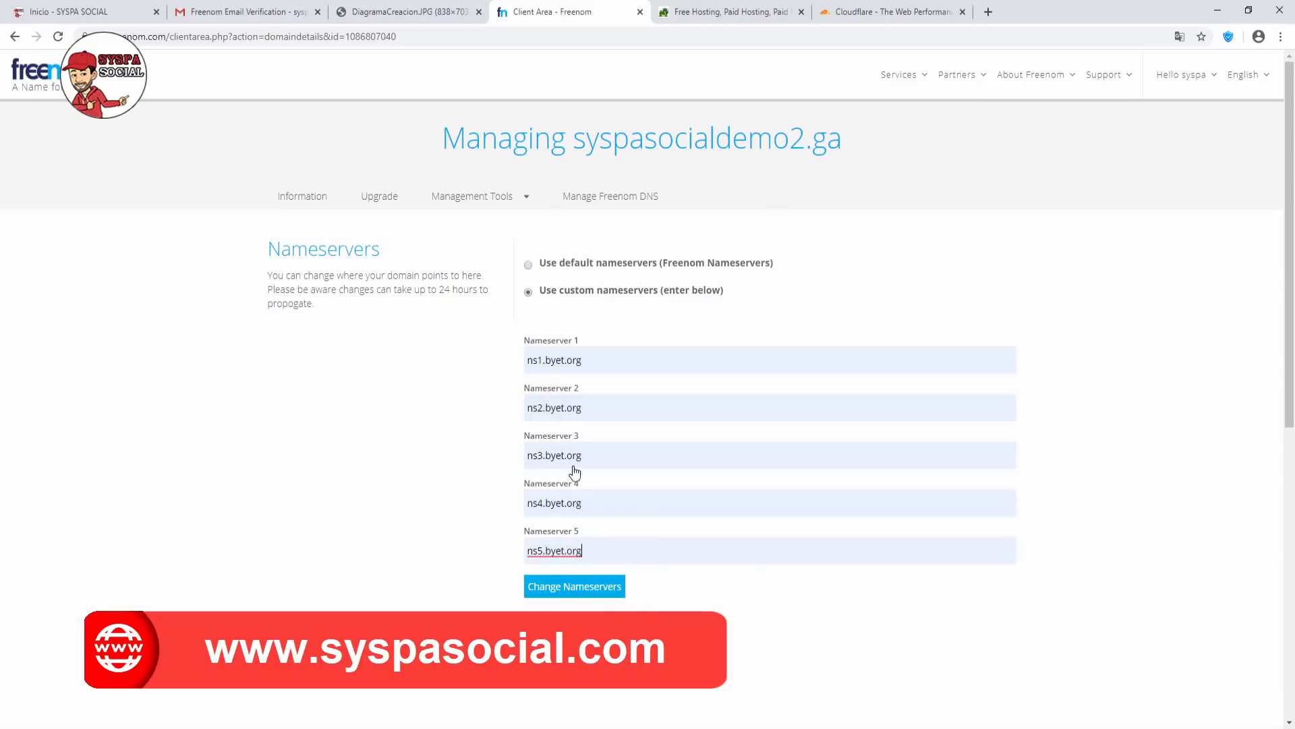
{"action": "left_click", "coordinate": [582, 587]}
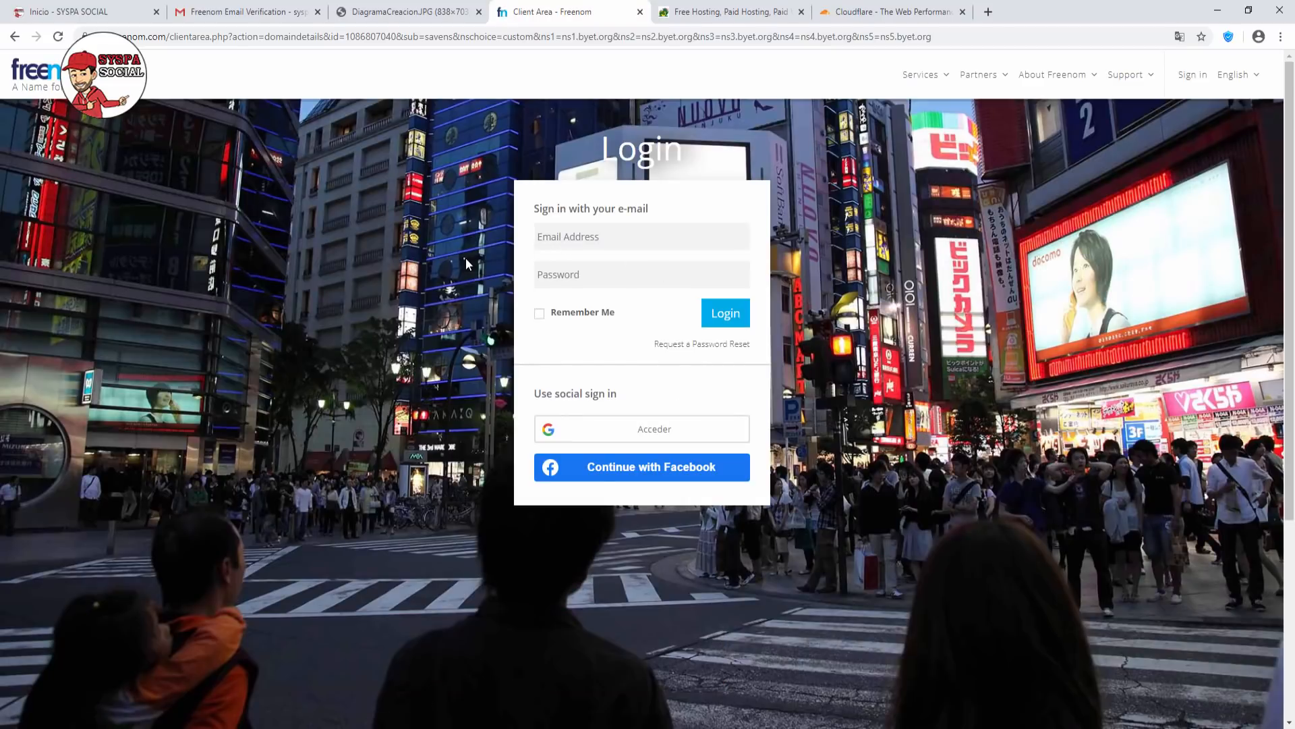
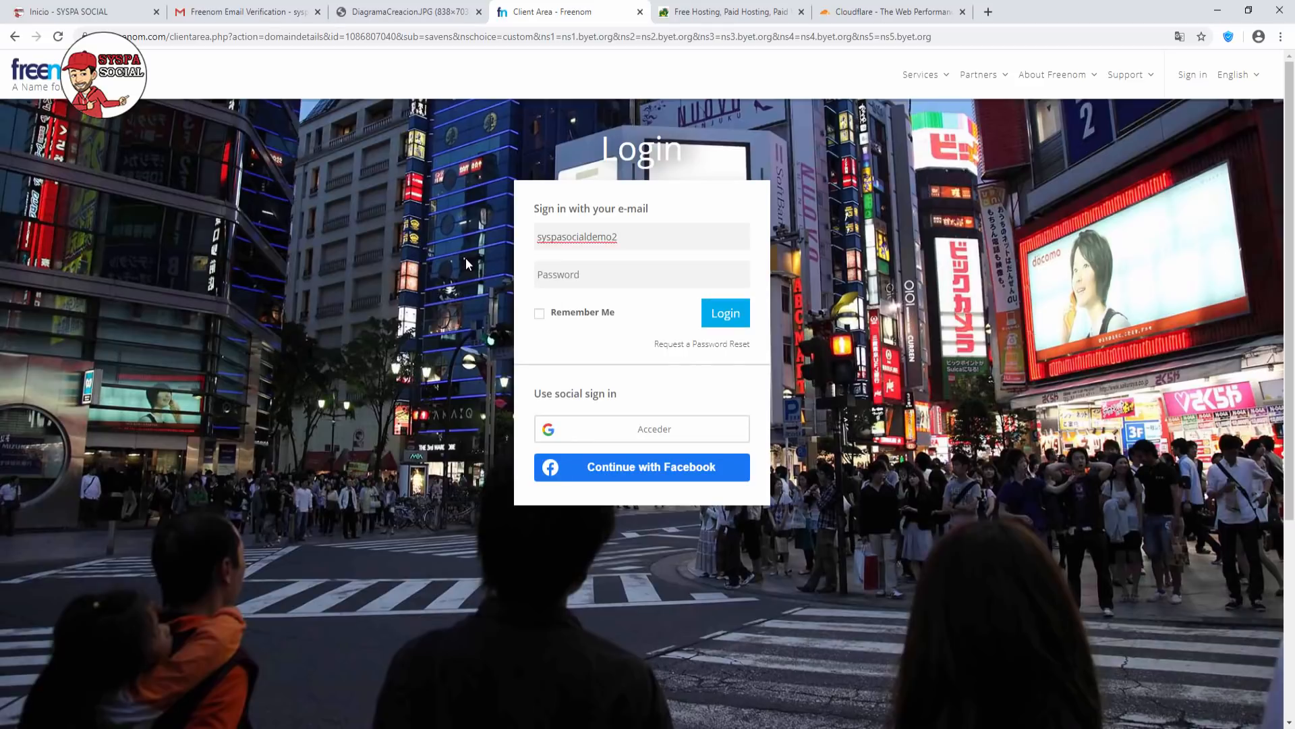
Log in to the Freenom client area with the account e-mail and password.
{"action": "key", "text": "Tab"}
{"action": "type", "text": "••"}
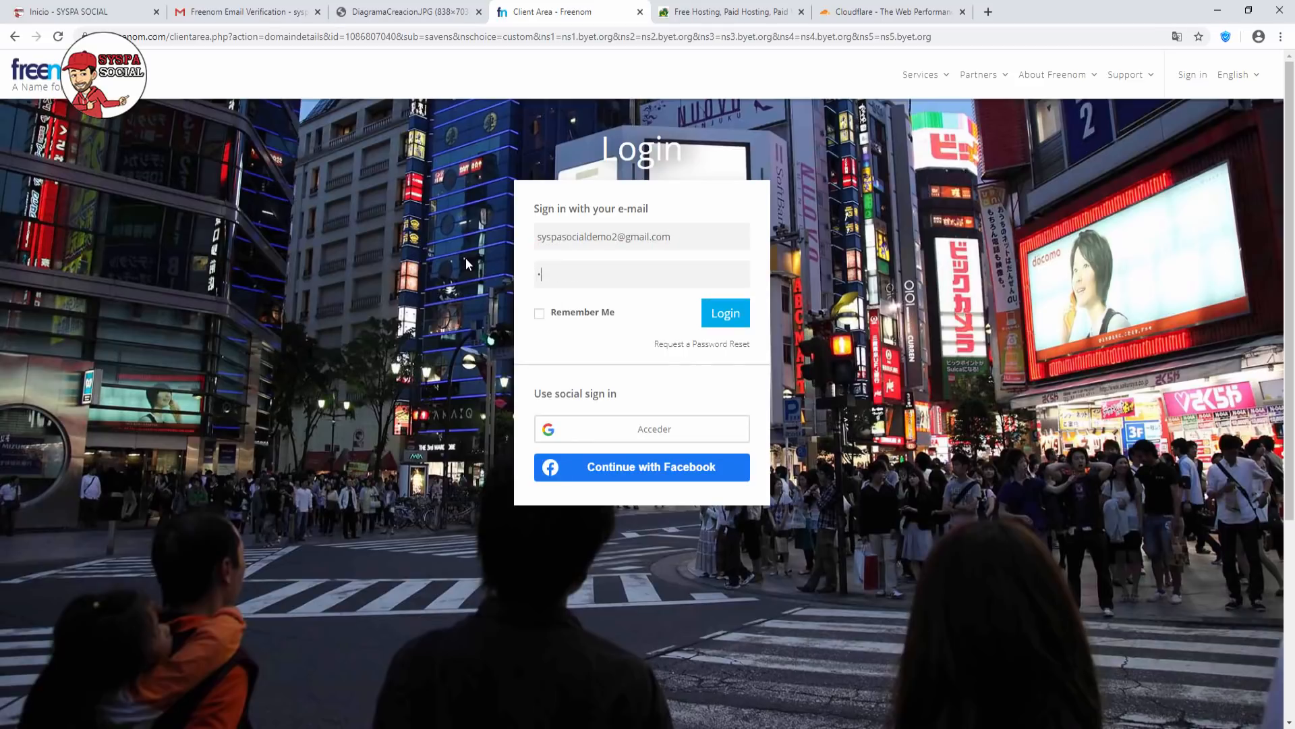
{"action": "type", "text": "•••••••"}
{"action": "left_click", "coordinate": [727, 316]}
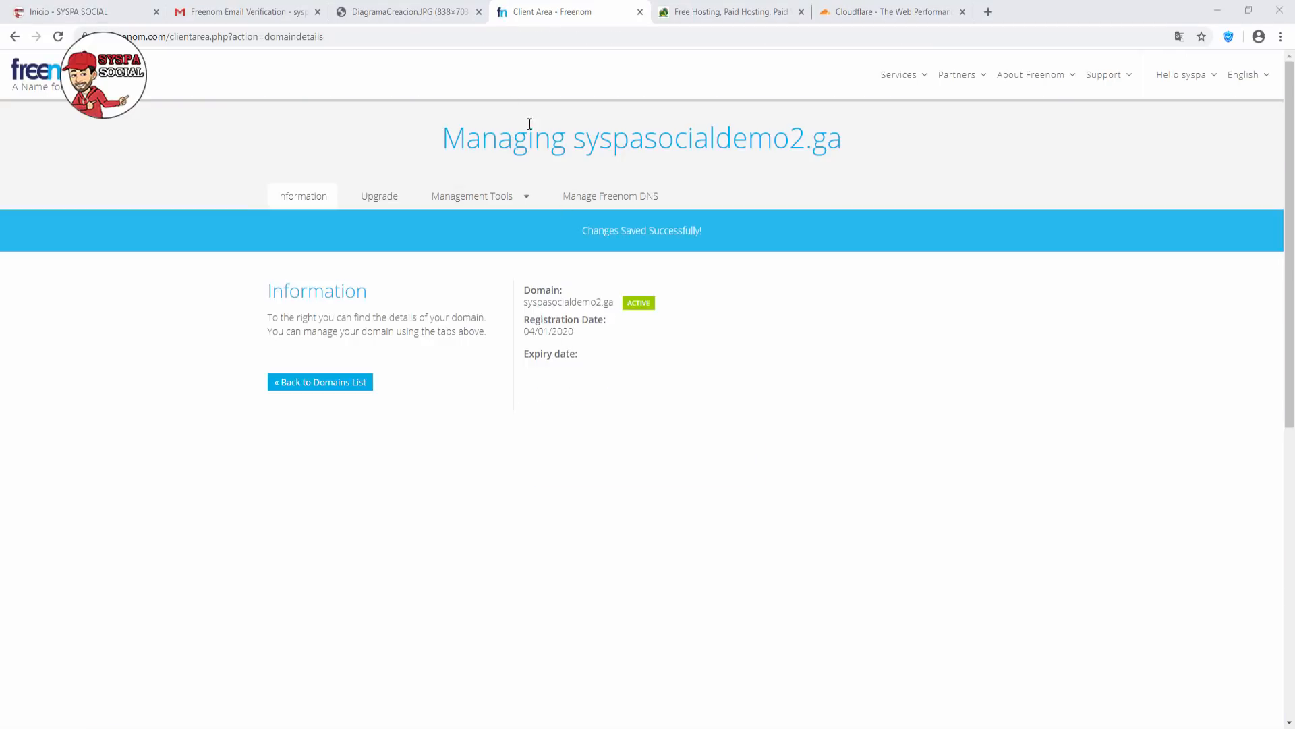
Review the DiagramaCreacion.JPG plan, then bring up the Byet 'Free Hosting, Paid Hosting' page.
{"action": "left_click", "coordinate": [398, 15]}
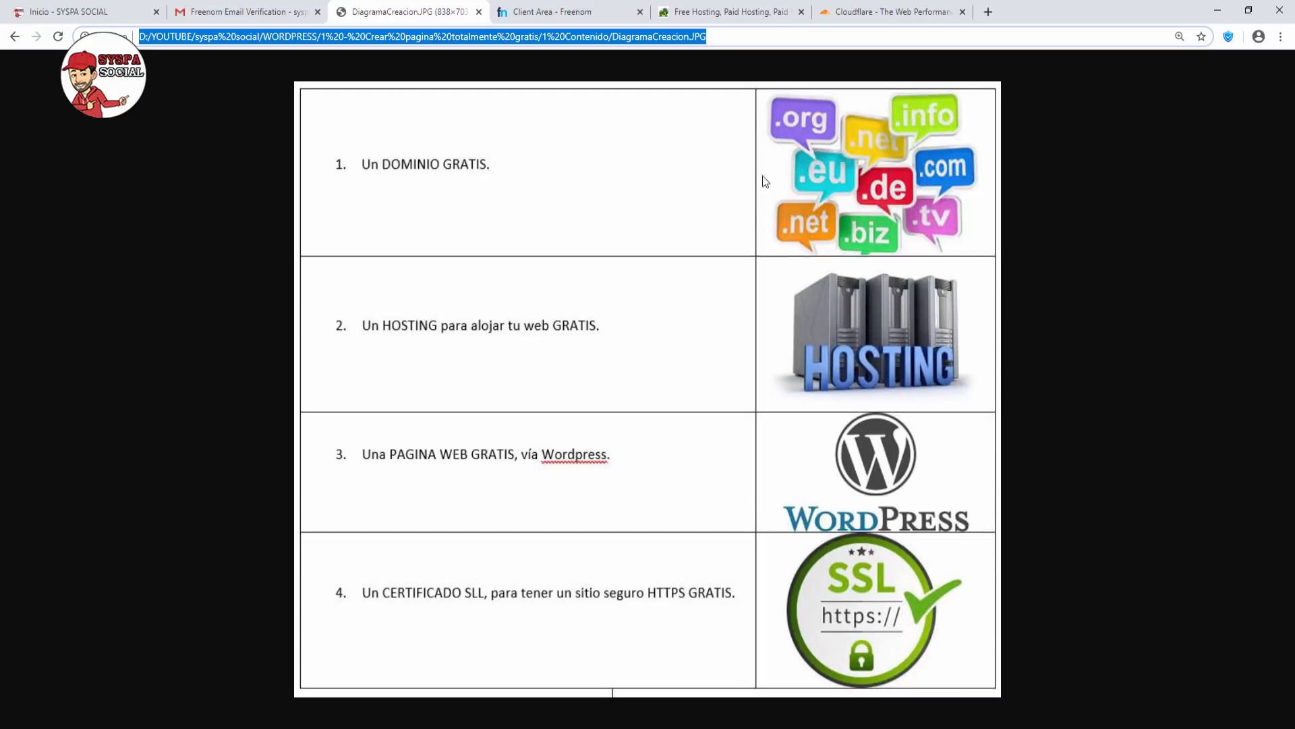
{"action": "left_click", "coordinate": [729, 12]}
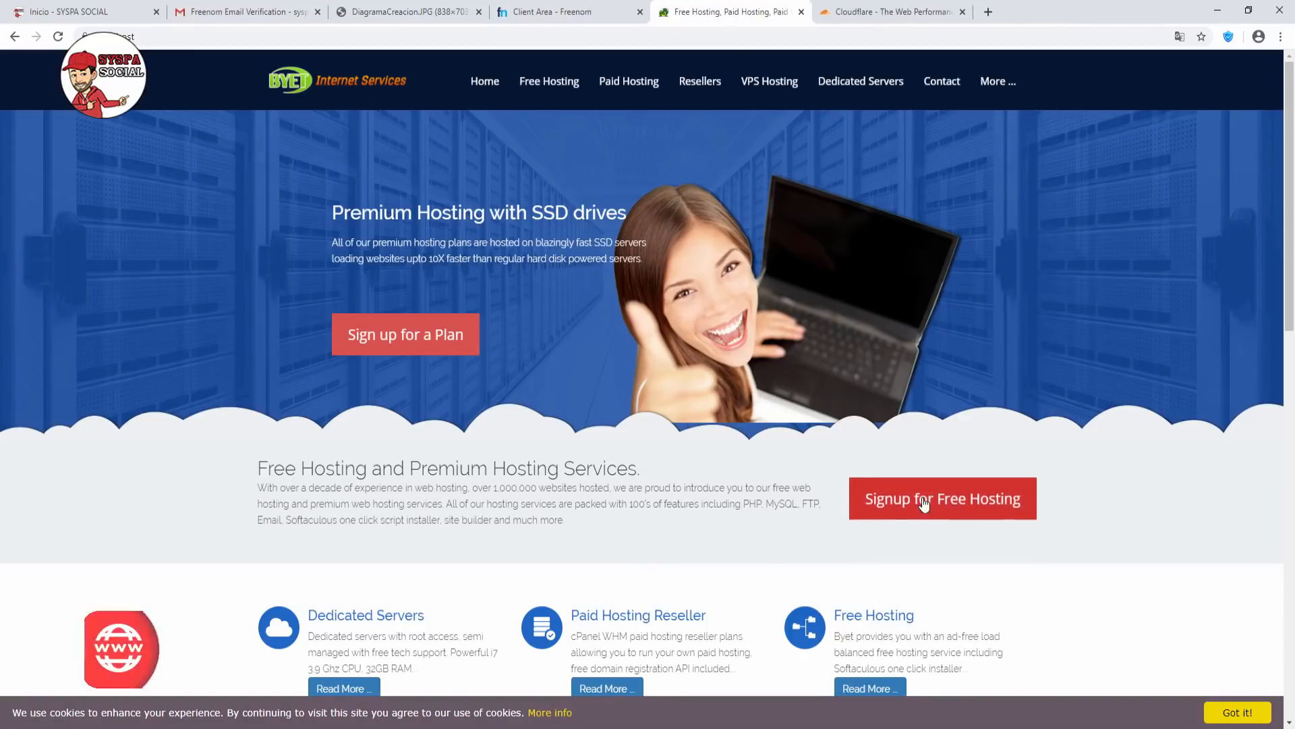
Open the free hosting signup and enter subdomain syspasocialdemo2, a password and the account e-mail.
{"action": "left_click", "coordinate": [942, 506]}
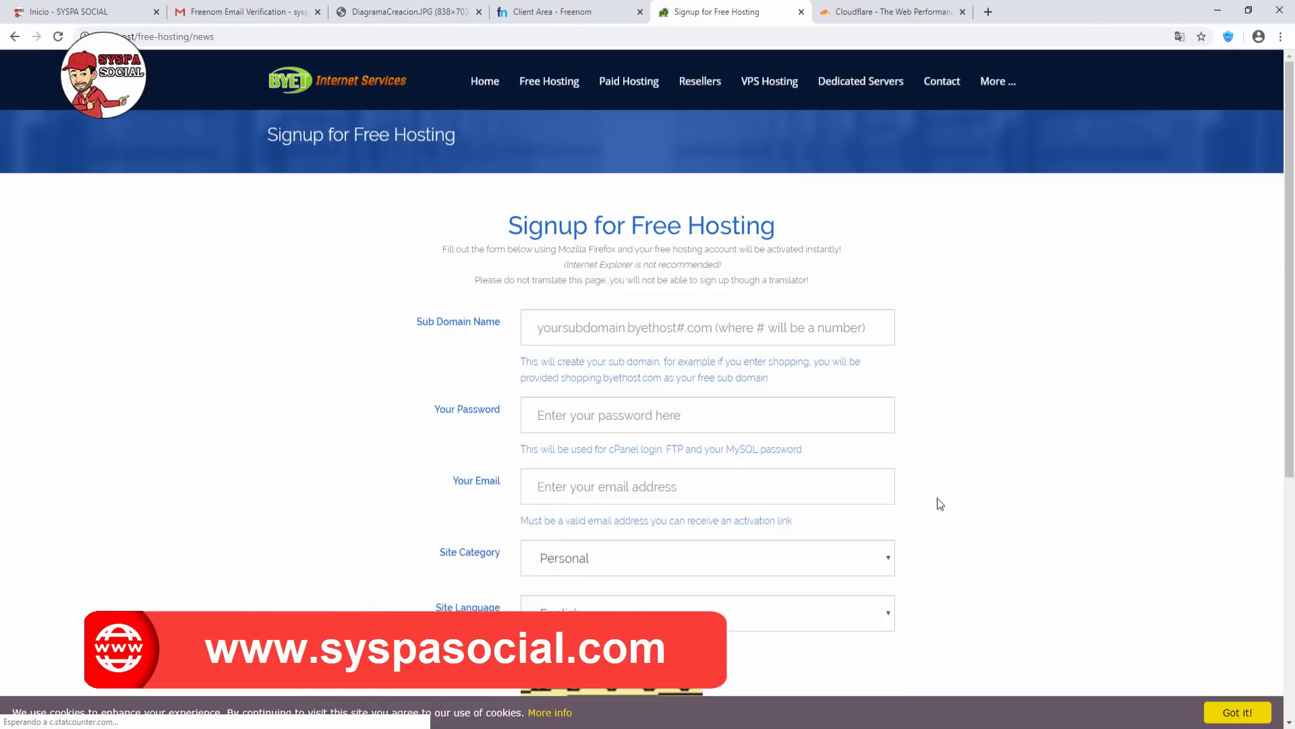
{"action": "left_click", "coordinate": [536, 320]}
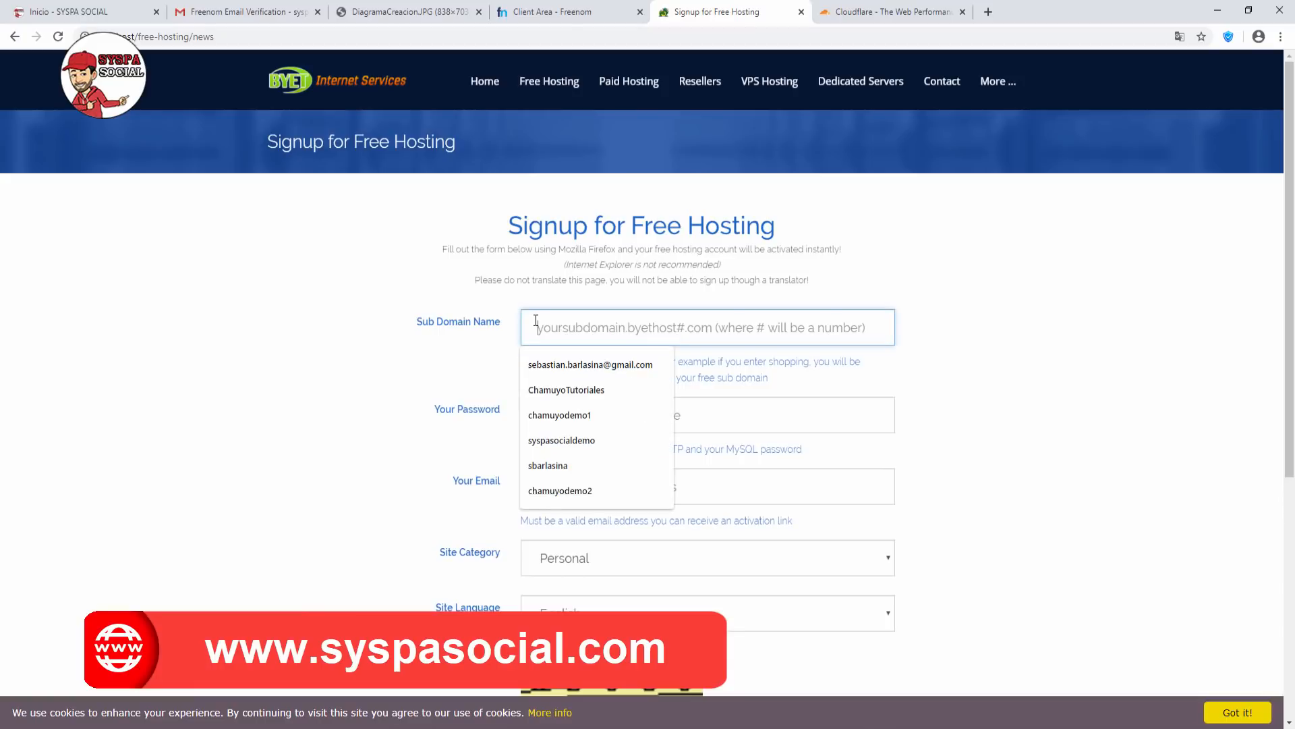
{"action": "type", "text": "s"}
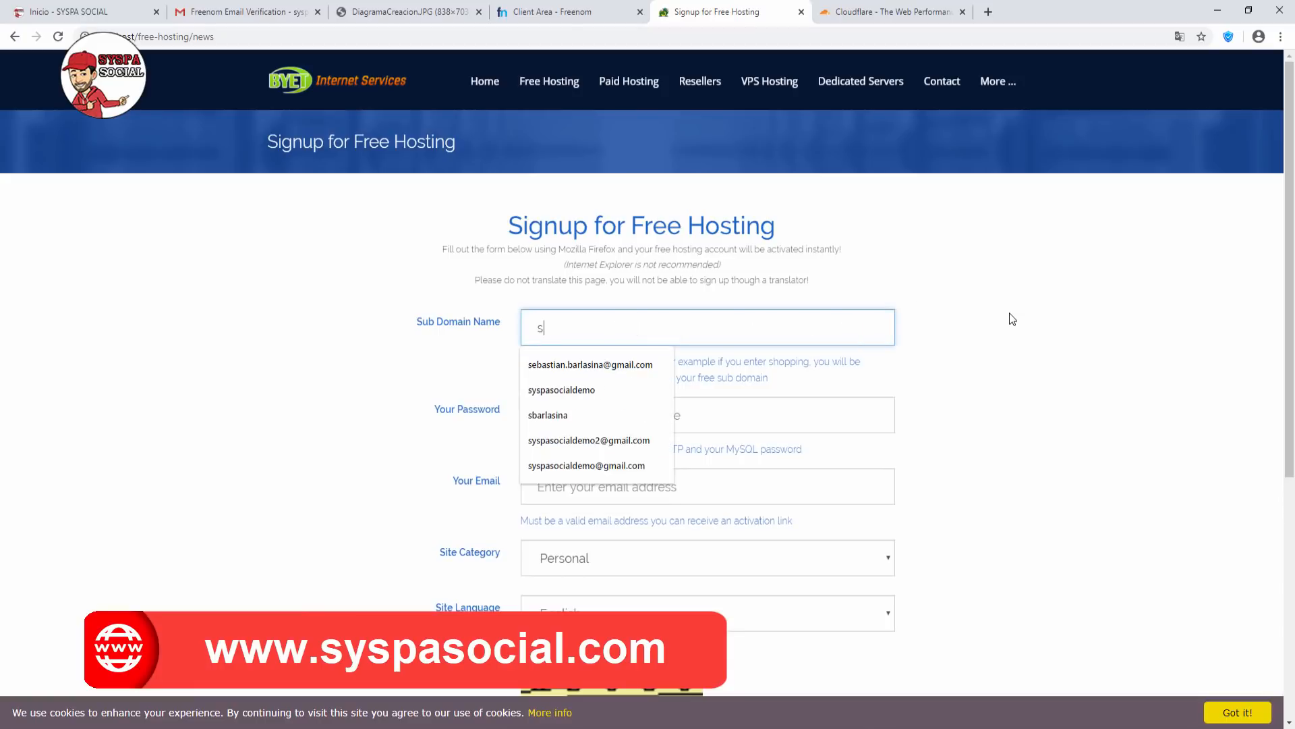
{"action": "type", "text": "yspasoci"}
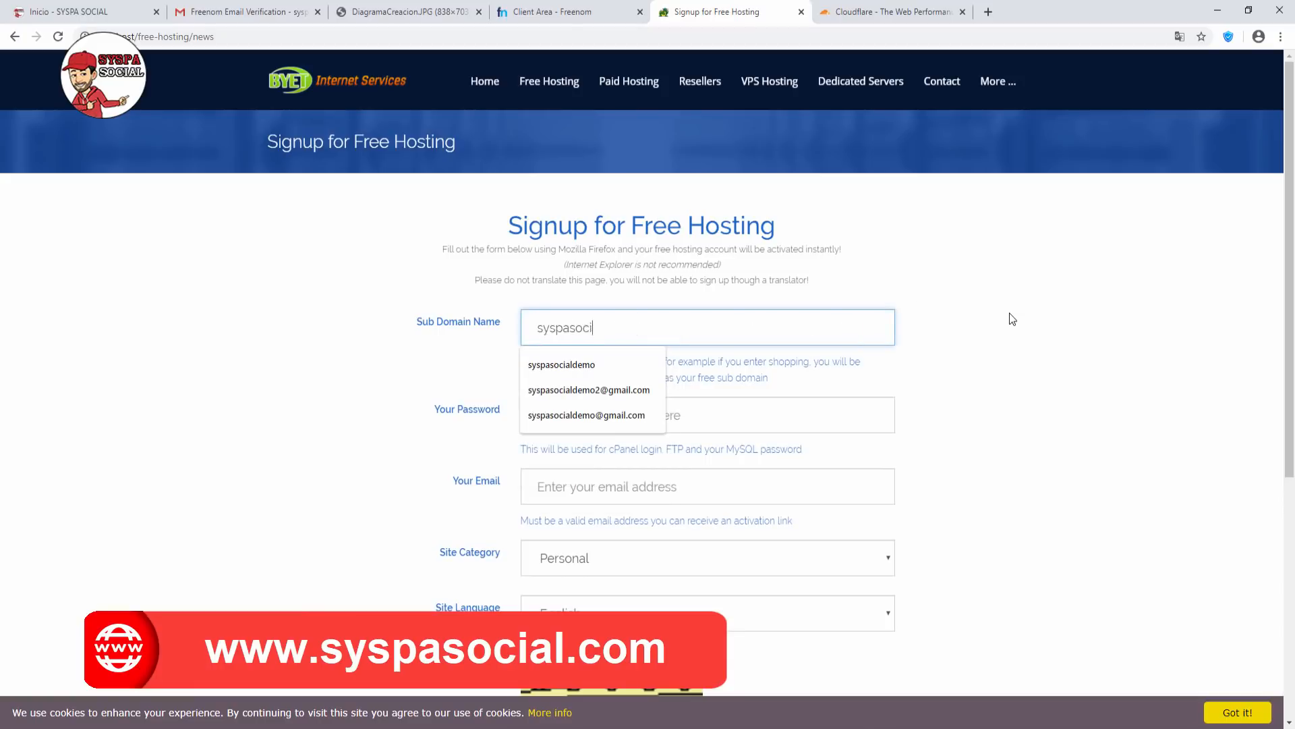
{"action": "type", "text": "aldemo2"}
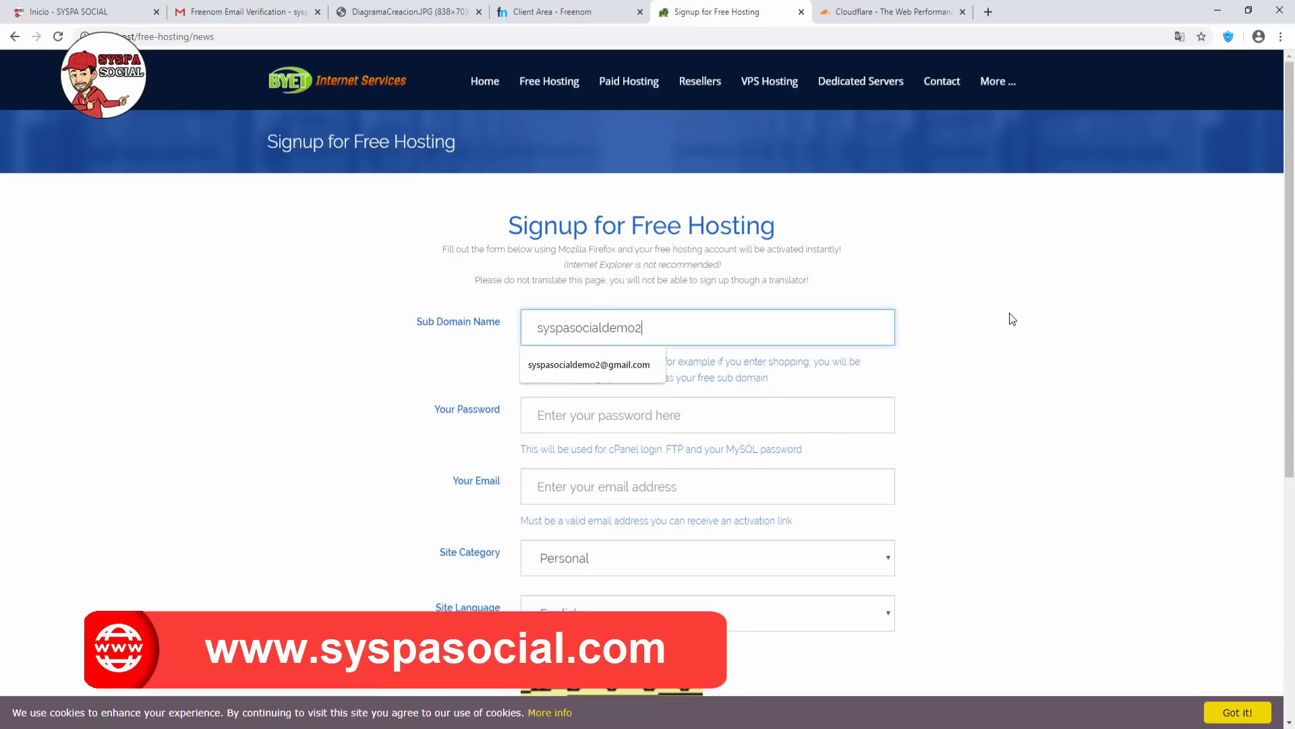
{"action": "left_click", "coordinate": [699, 408]}
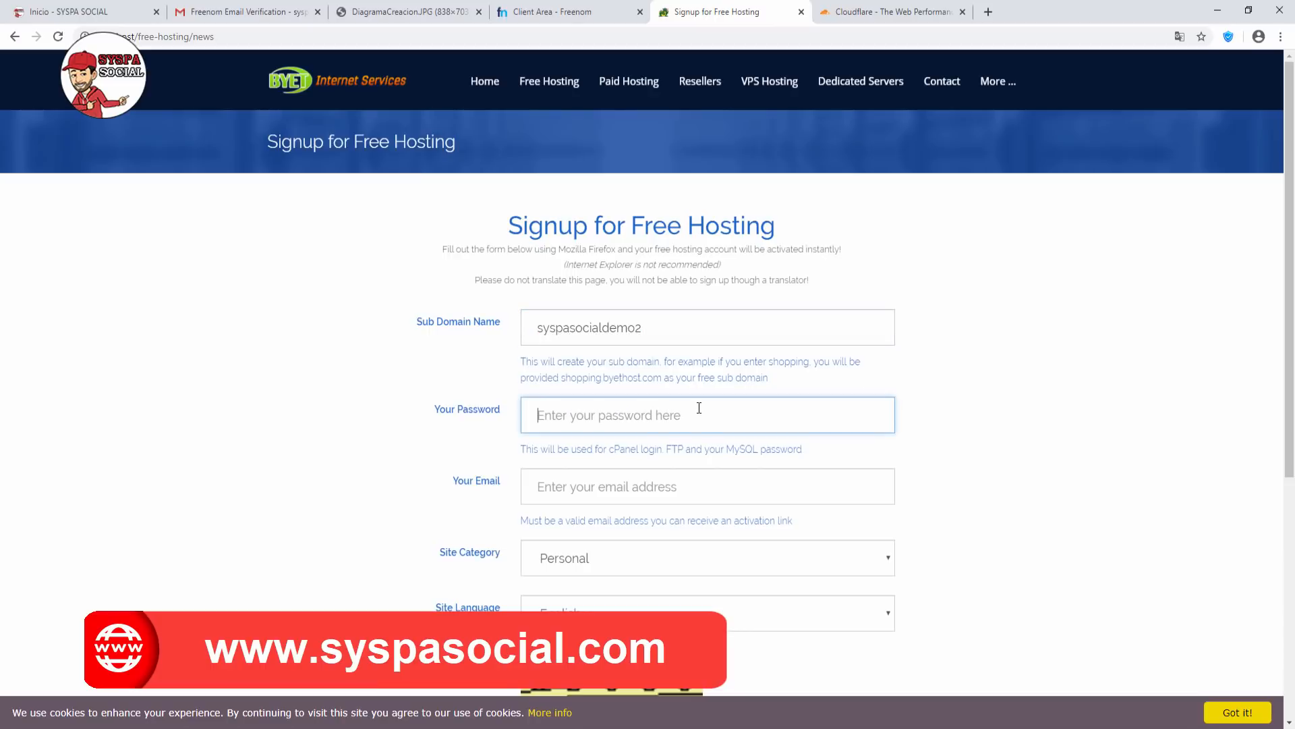
{"action": "type", "text": "••"}
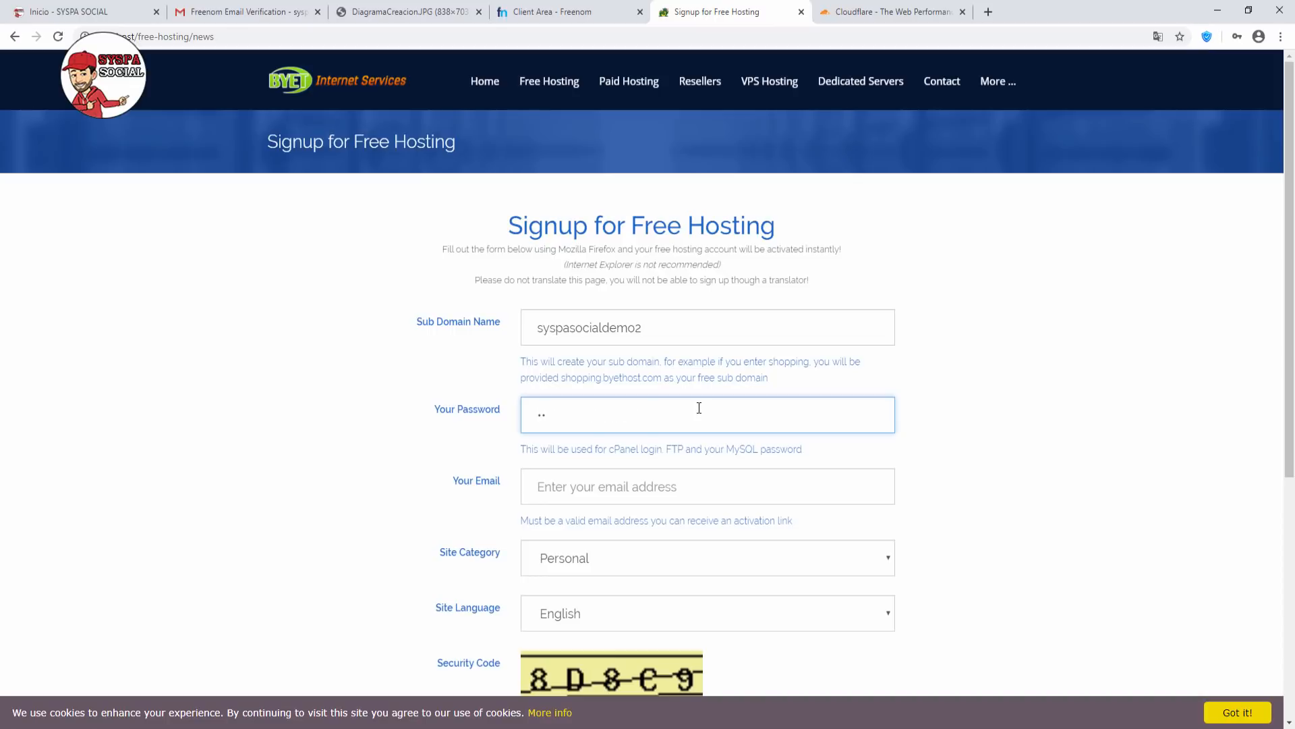
{"action": "type", "text": "•••••••"}
{"action": "key", "text": "Tab"}
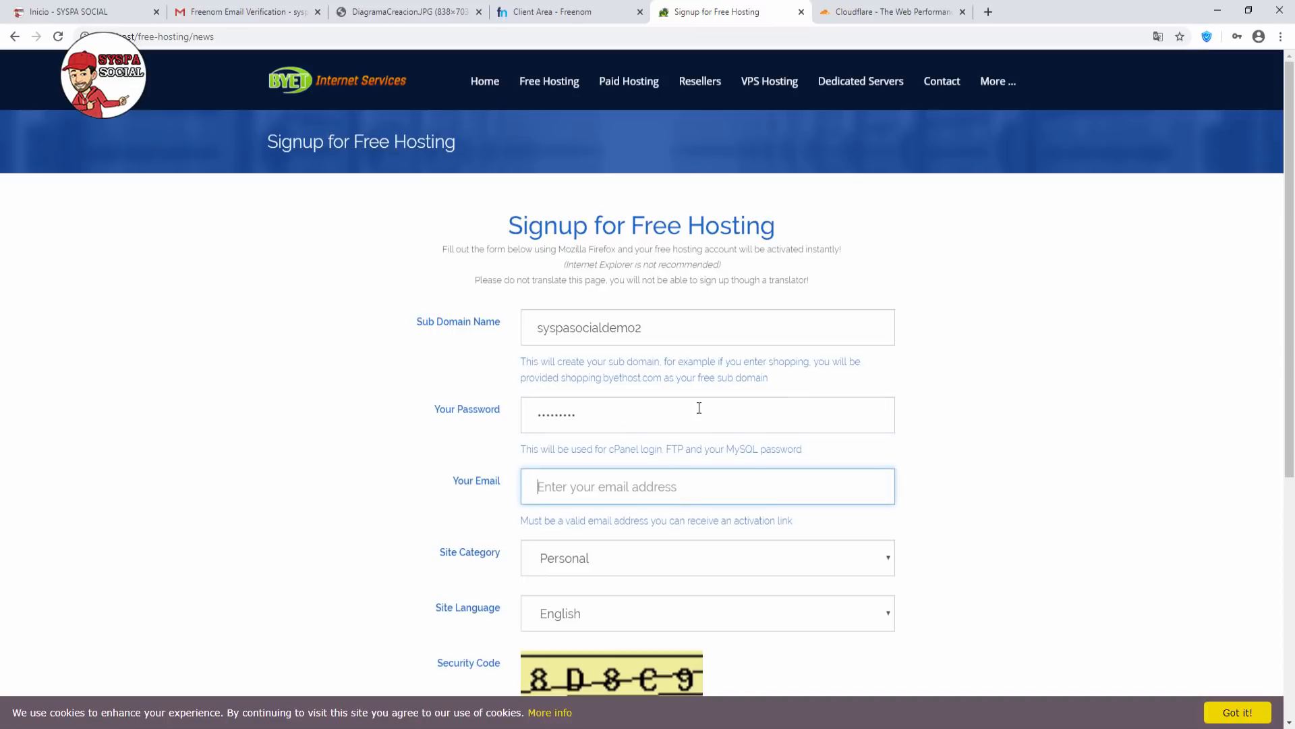
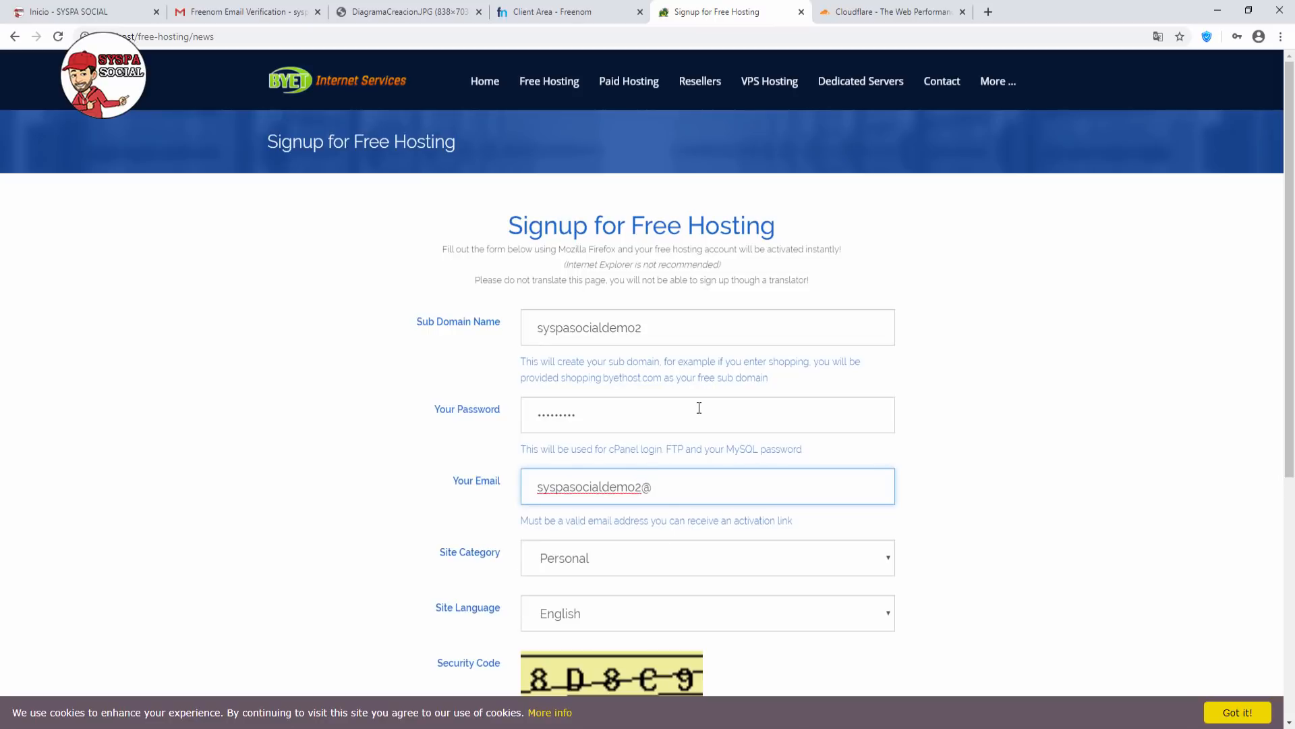
Enter security code 8d8c9, submit the registration and highlight the activation e-mail notice.
{"action": "scroll", "coordinate": [966, 482], "scroll_direction": "down", "scroll_amount": 1}
{"action": "scroll", "coordinate": [966, 482], "scroll_direction": "down", "scroll_amount": 2}
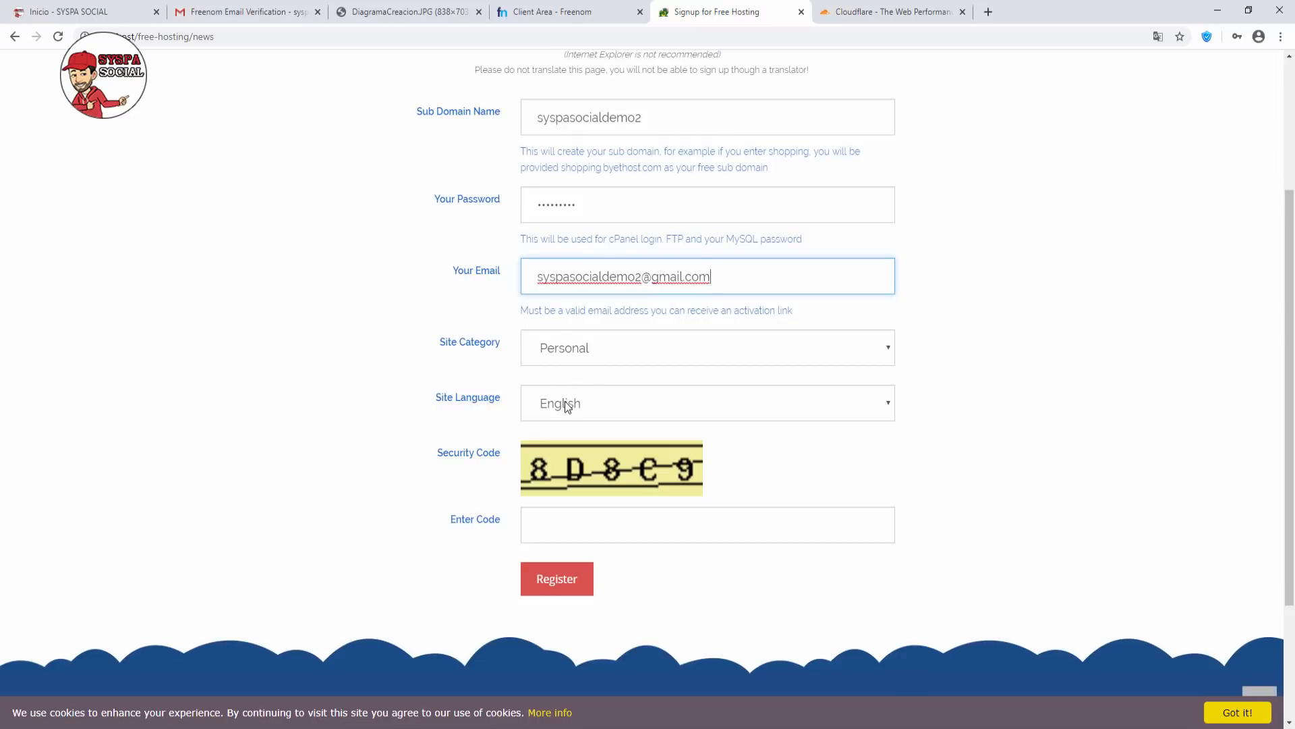
{"action": "left_click", "coordinate": [552, 525]}
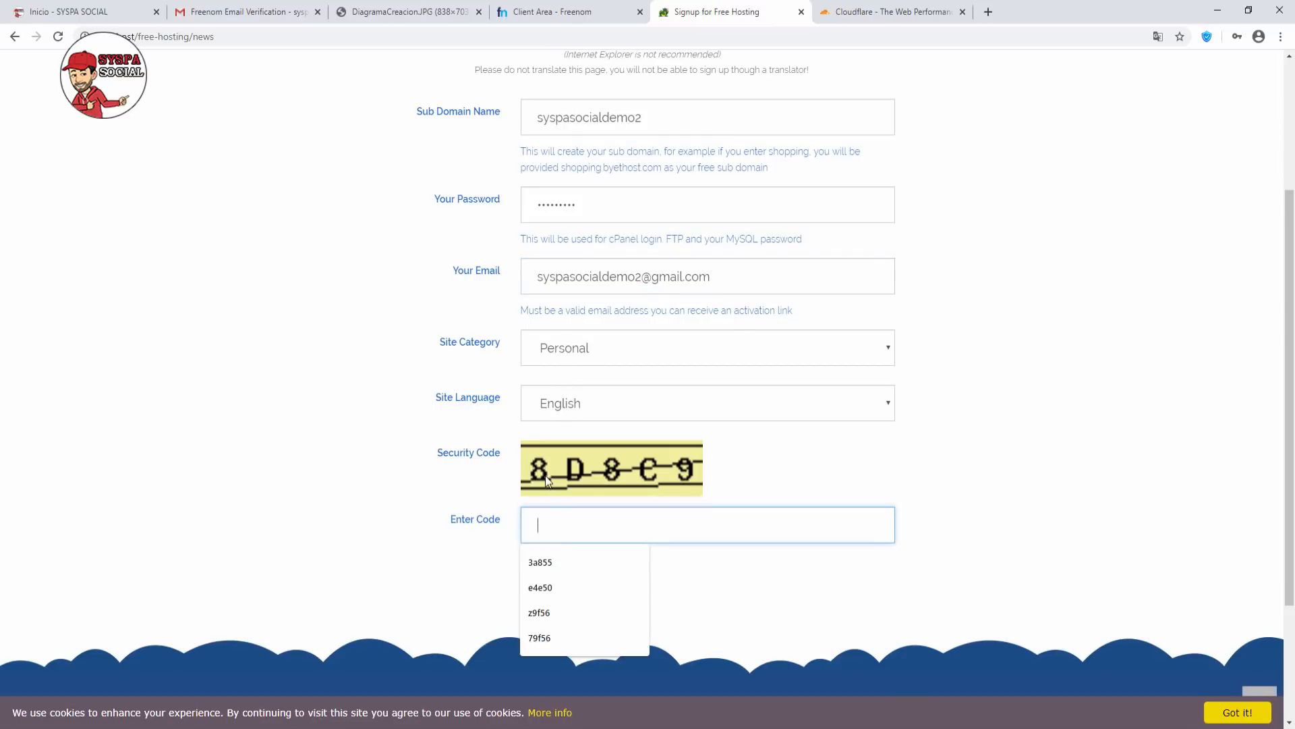
{"action": "type", "text": "8"}
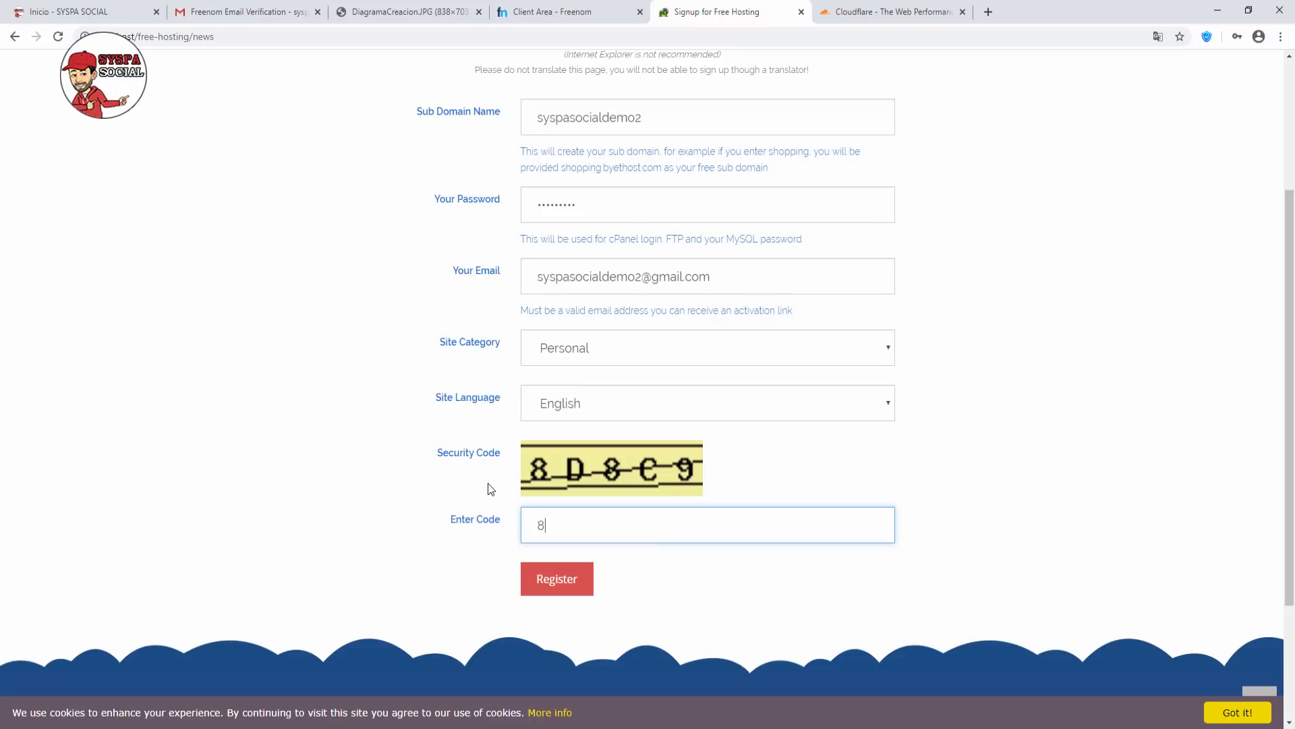
{"action": "type", "text": "d8c9"}
{"action": "left_click", "coordinate": [567, 584]}
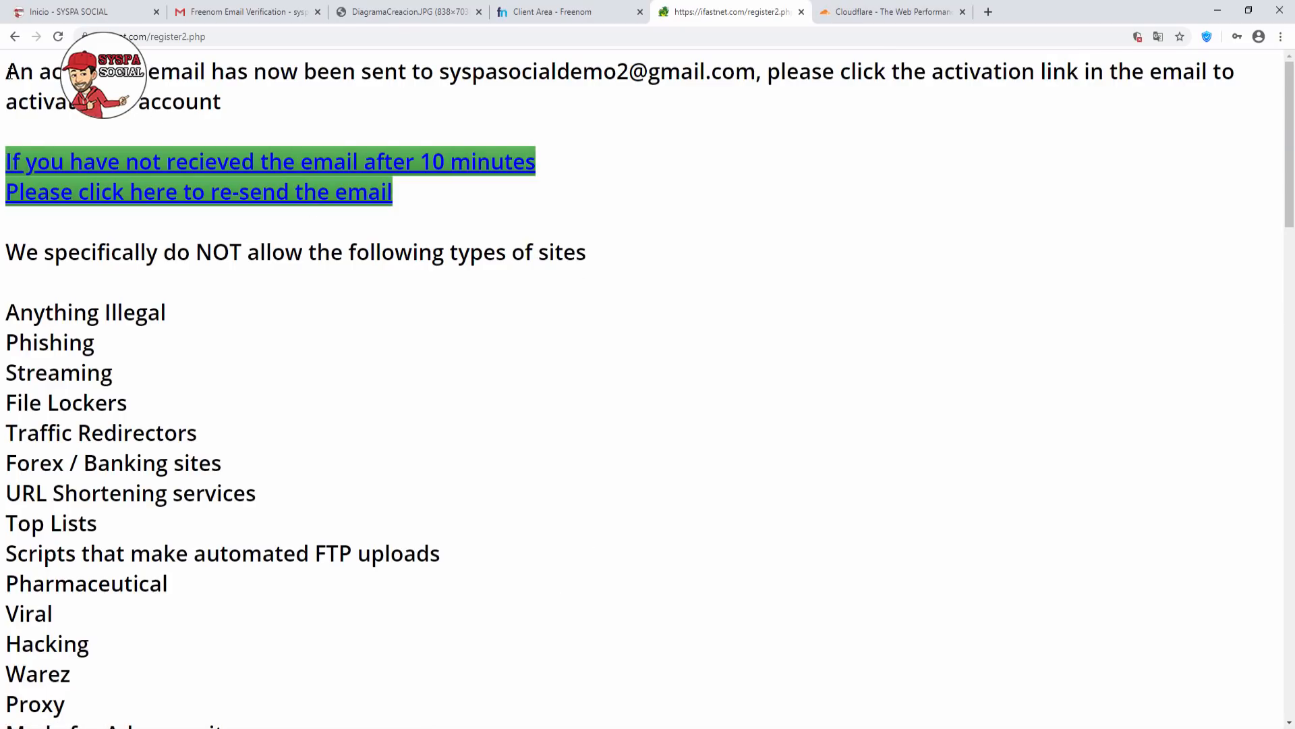
{"action": "left_click_drag", "start_coordinate": [8, 73], "coordinate": [221, 102]}
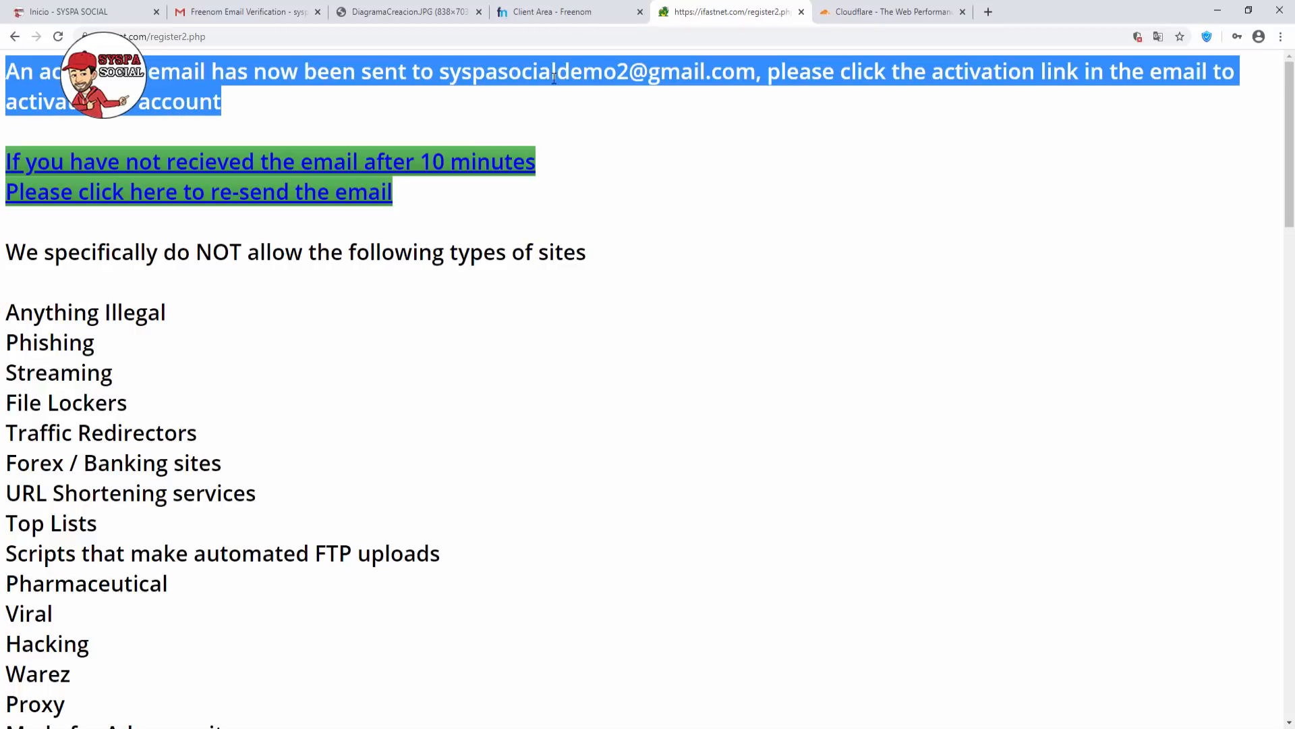
{"action": "left_click", "coordinate": [529, 106]}
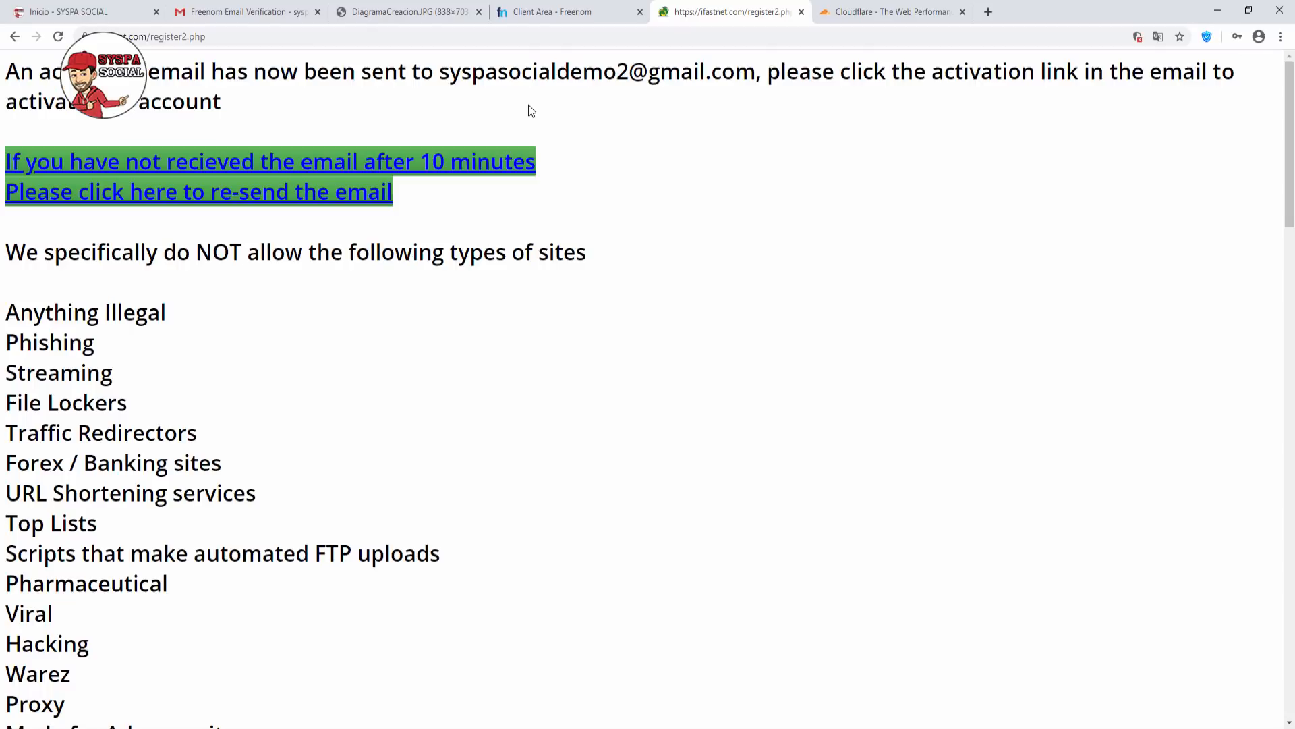
Find the Hosting Activation e-mail in Gmail's Spam folder and mark it as not spam.
{"action": "left_click", "coordinate": [247, 11]}
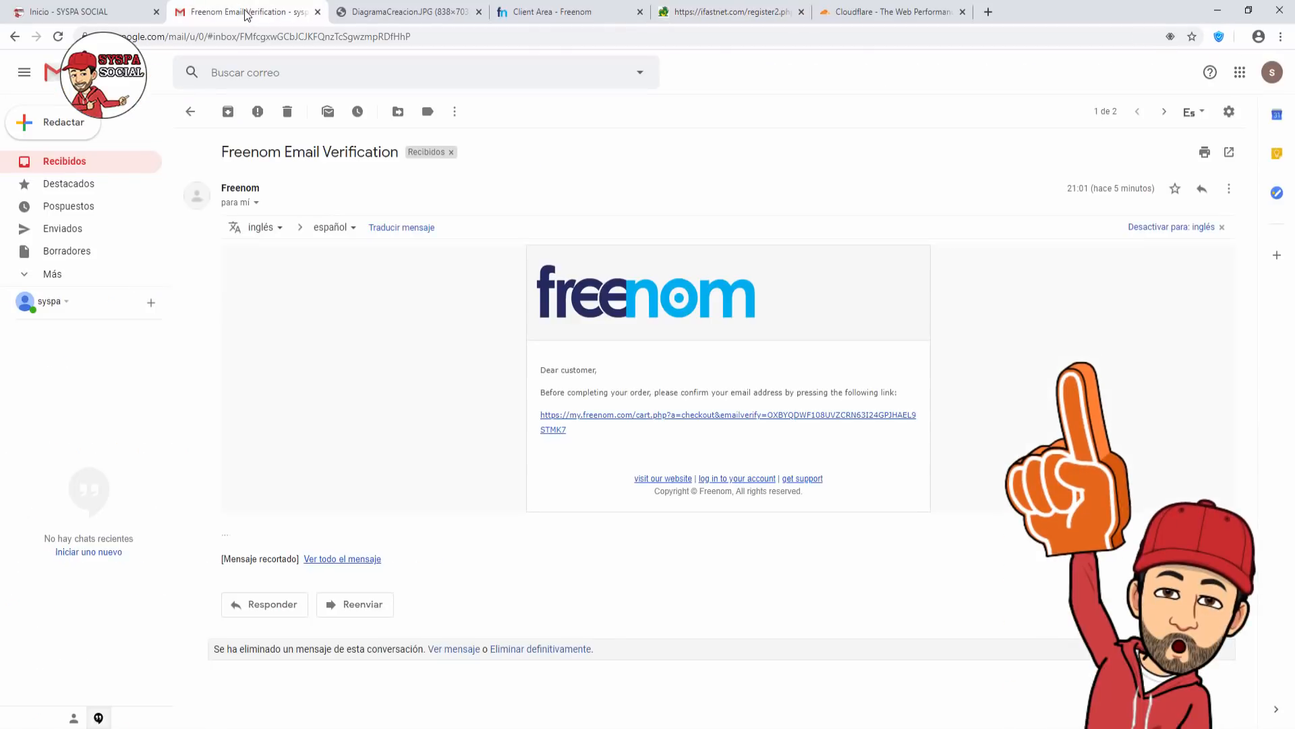
{"action": "left_click", "coordinate": [67, 163]}
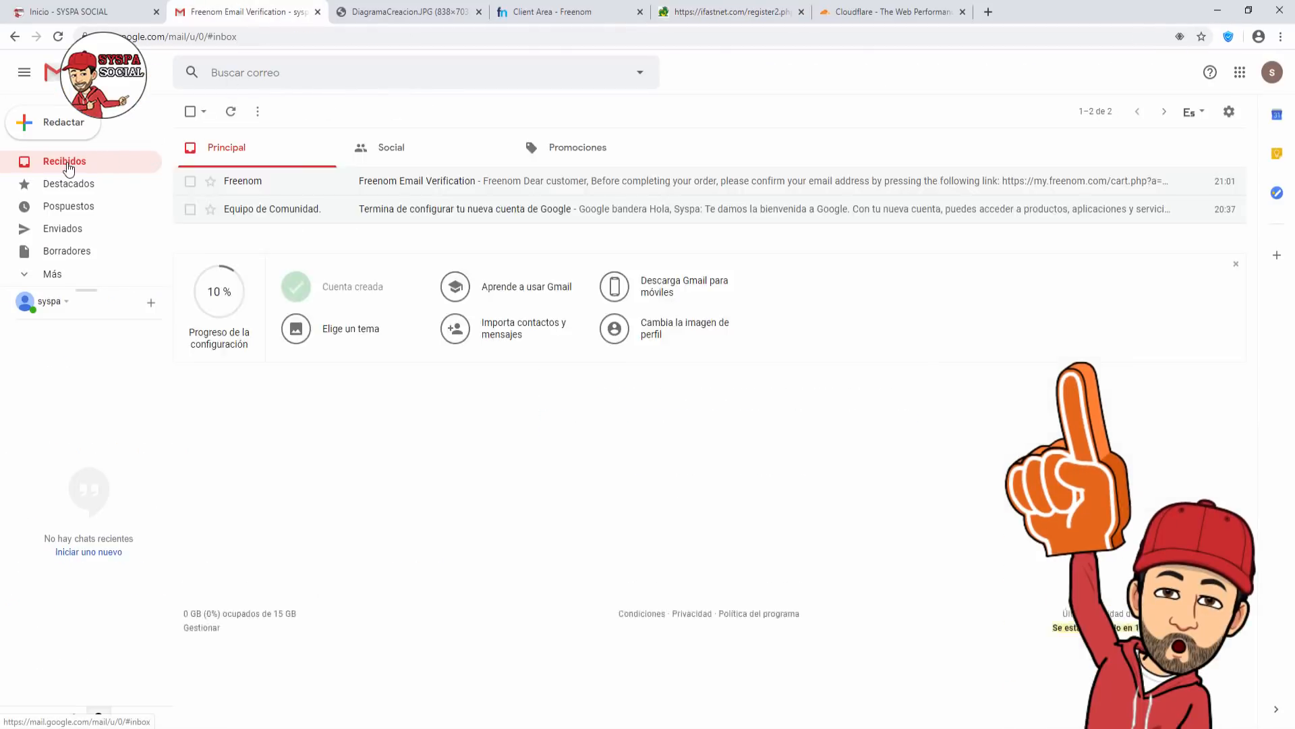
{"action": "left_click", "coordinate": [231, 113]}
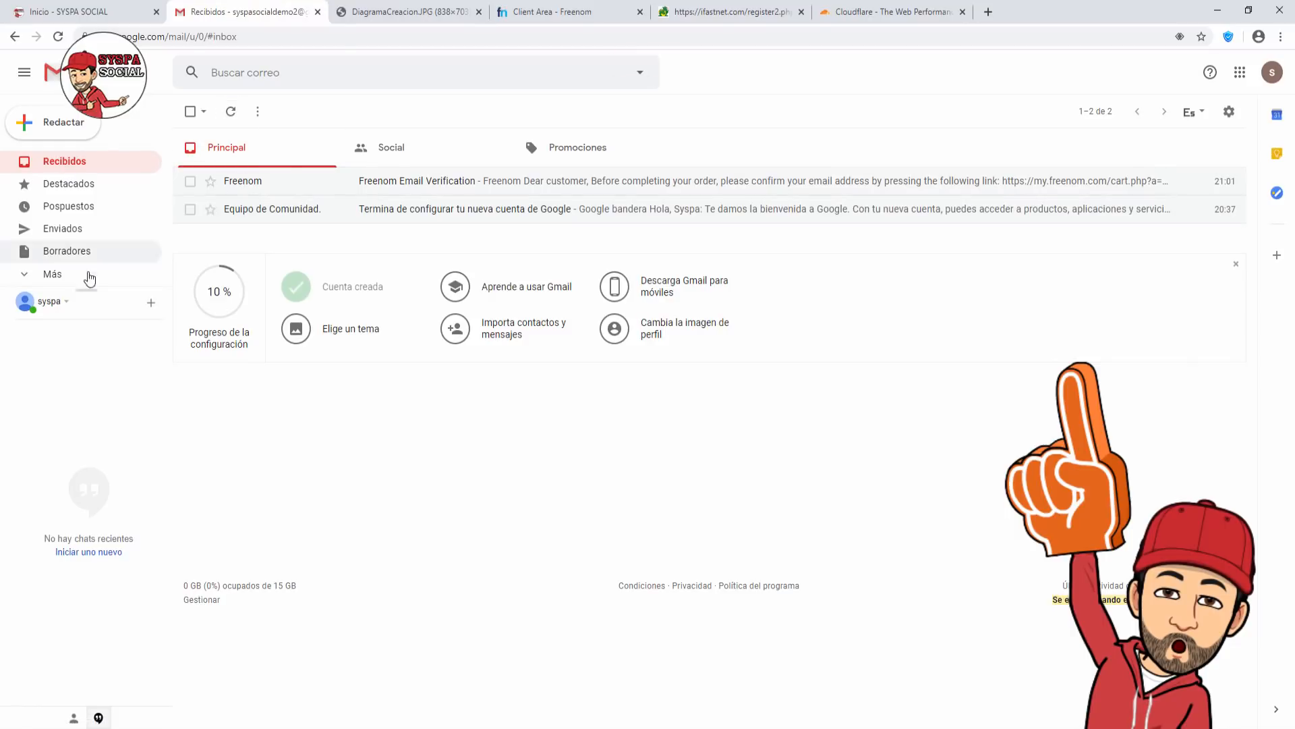
{"action": "left_click", "coordinate": [45, 278]}
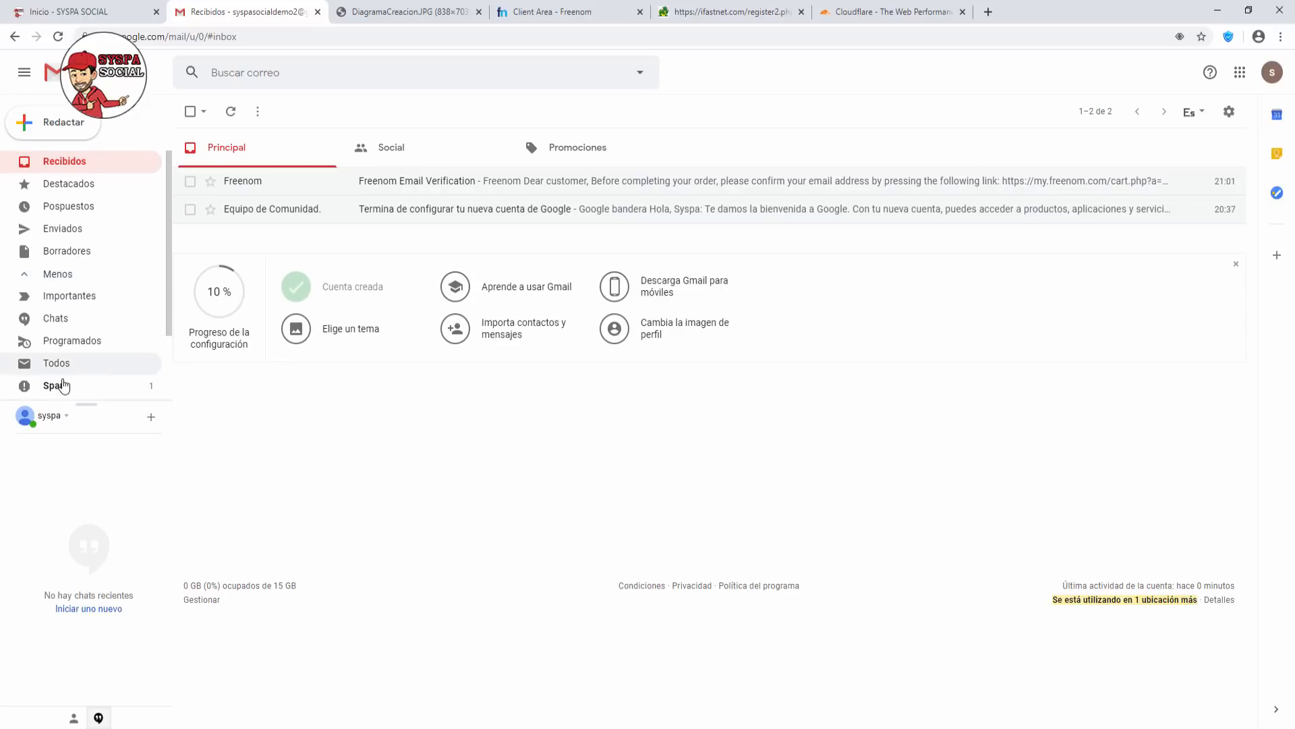
{"action": "left_click", "coordinate": [57, 386]}
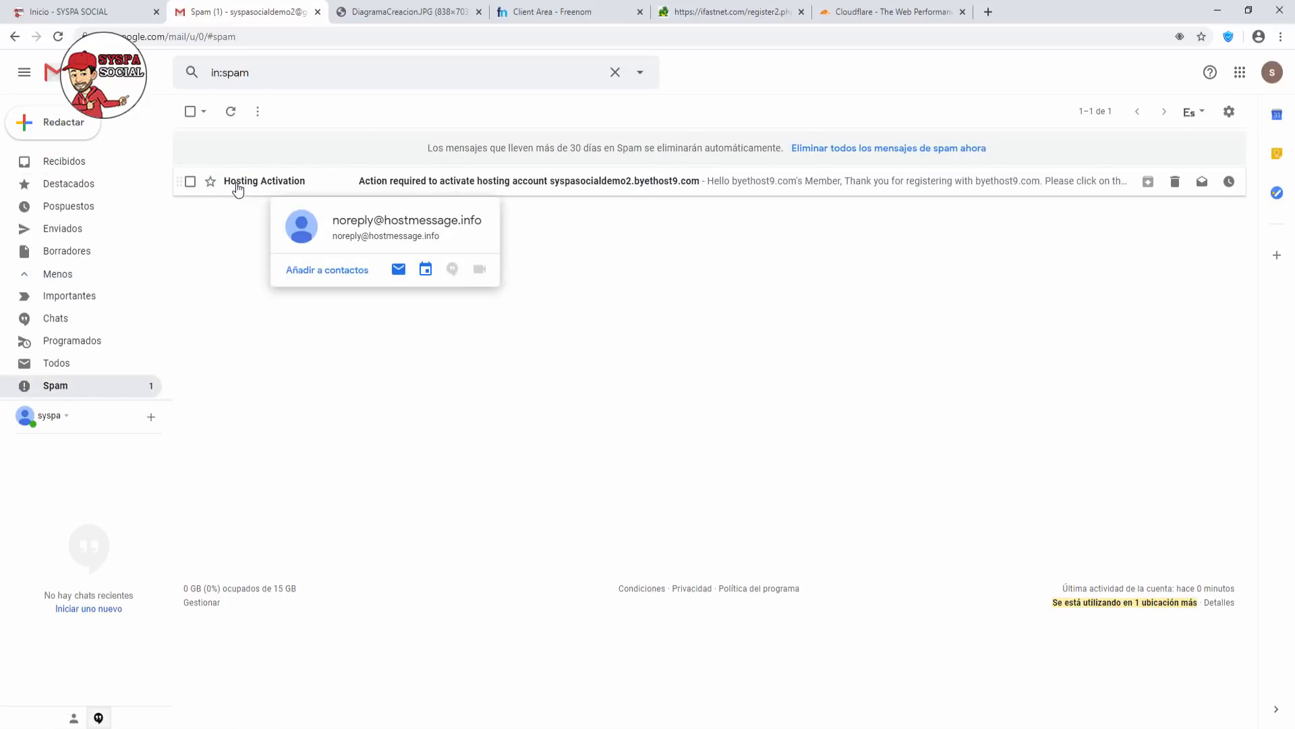
{"action": "right_click", "coordinate": [238, 190]}
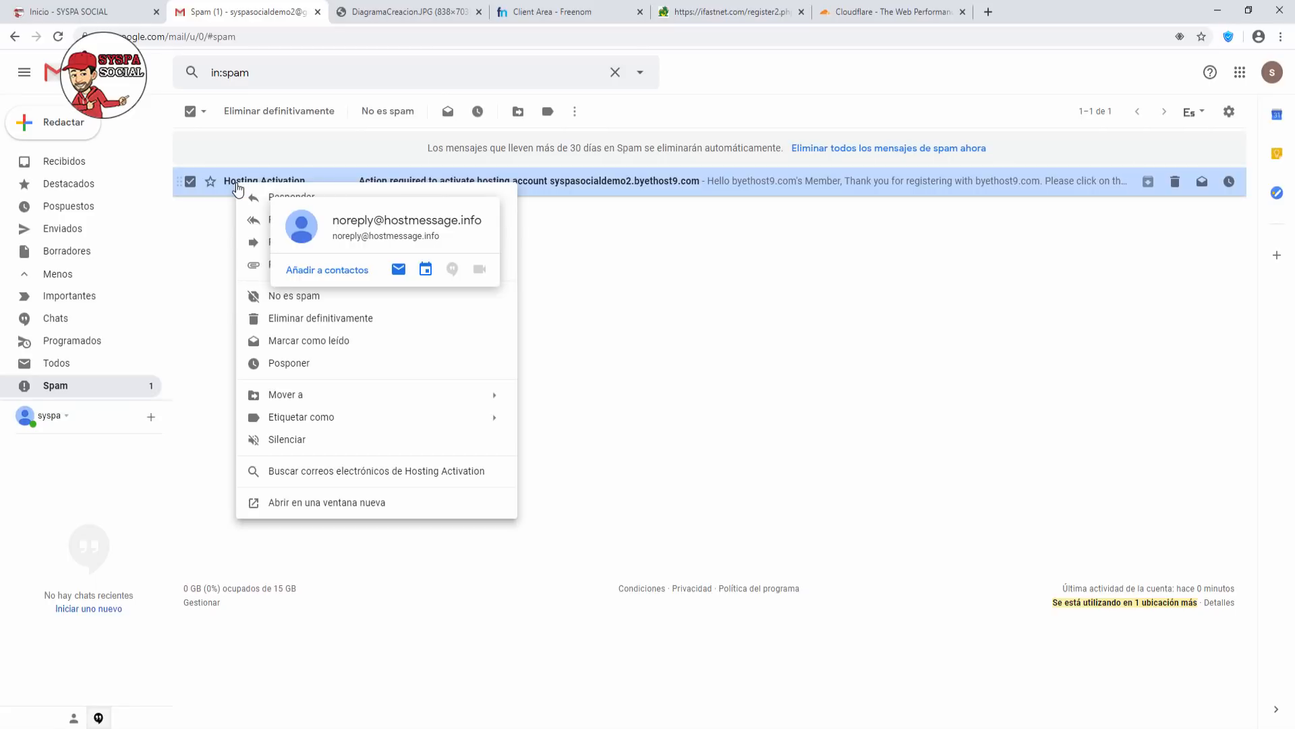
{"action": "left_click", "coordinate": [309, 298]}
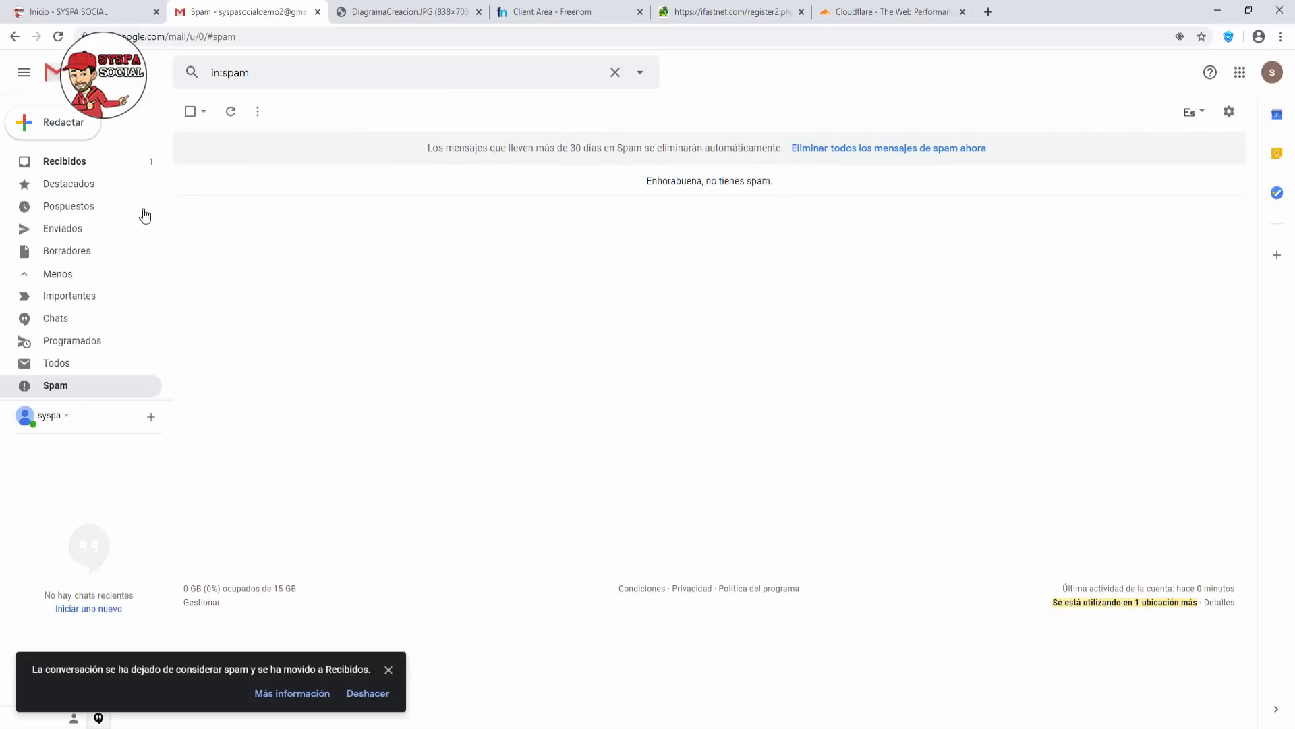
Open the Hosting Activation e-mail from the inbox and follow its activation link.
{"action": "left_click", "coordinate": [88, 166]}
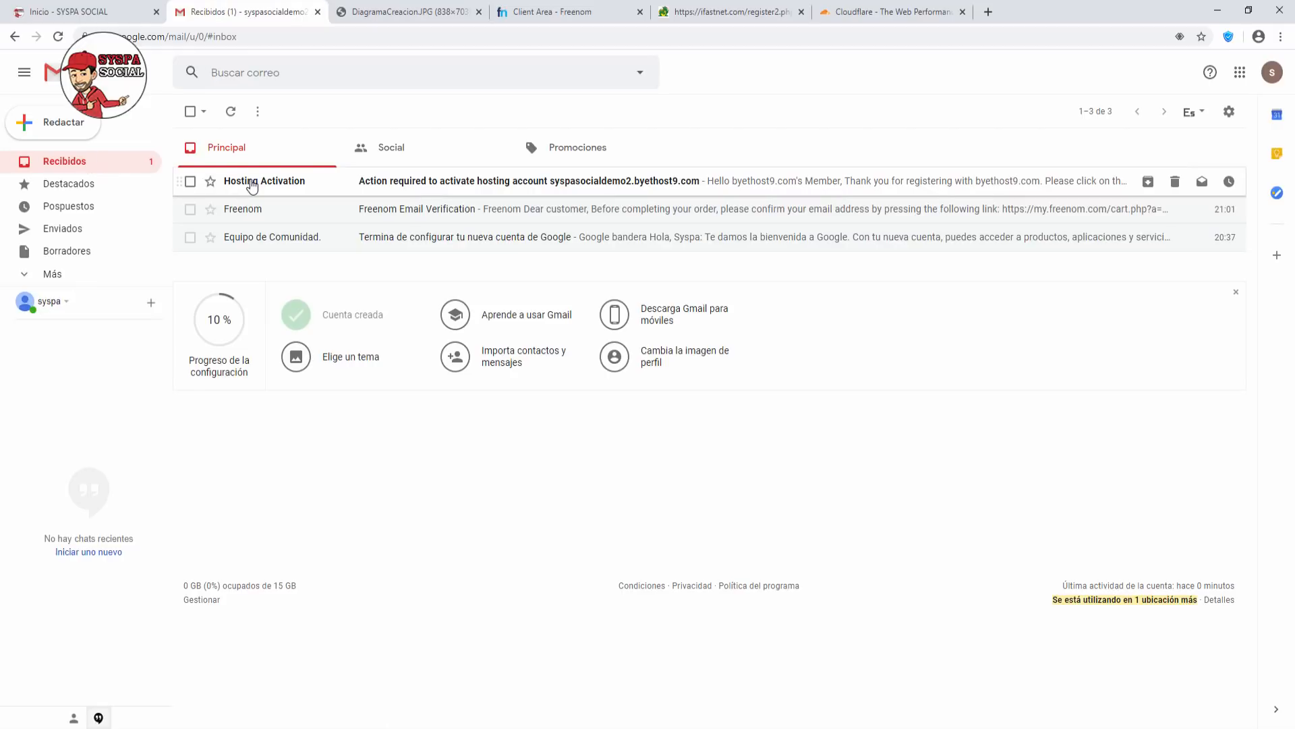
{"action": "left_click", "coordinate": [252, 182]}
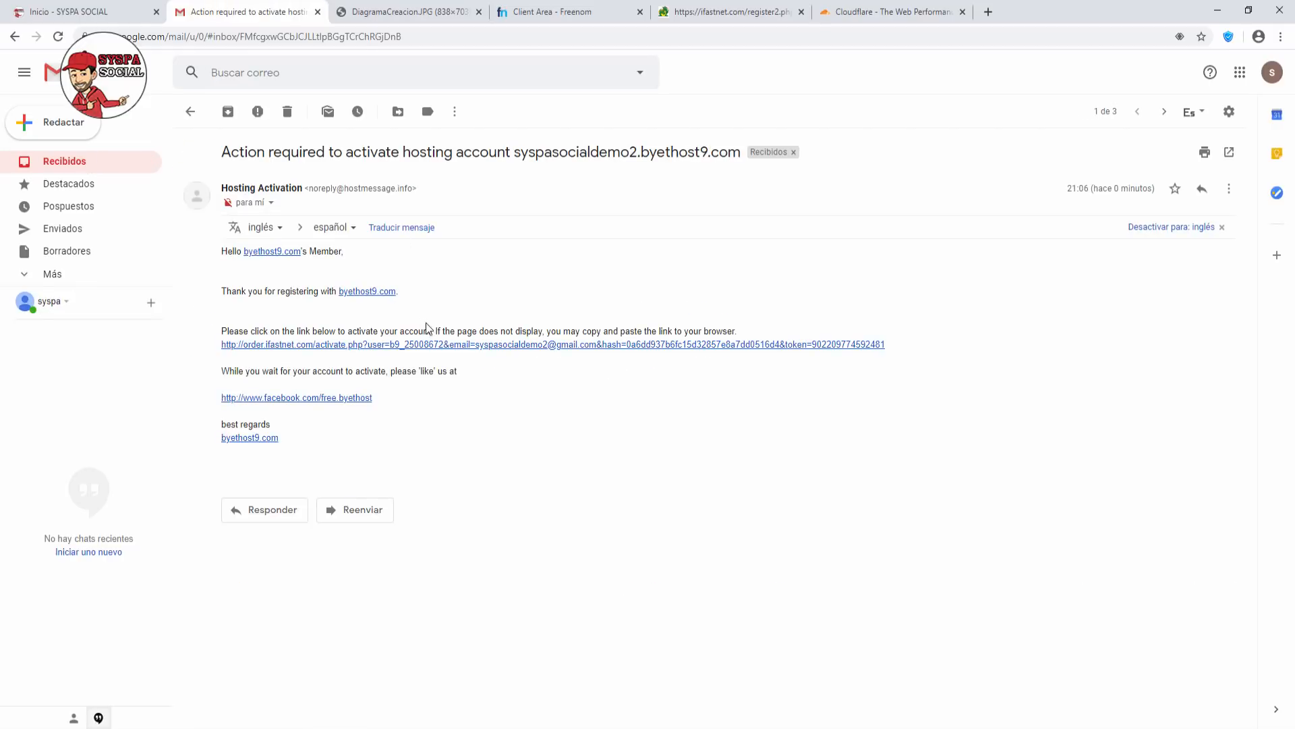
{"action": "left_click", "coordinate": [453, 346]}
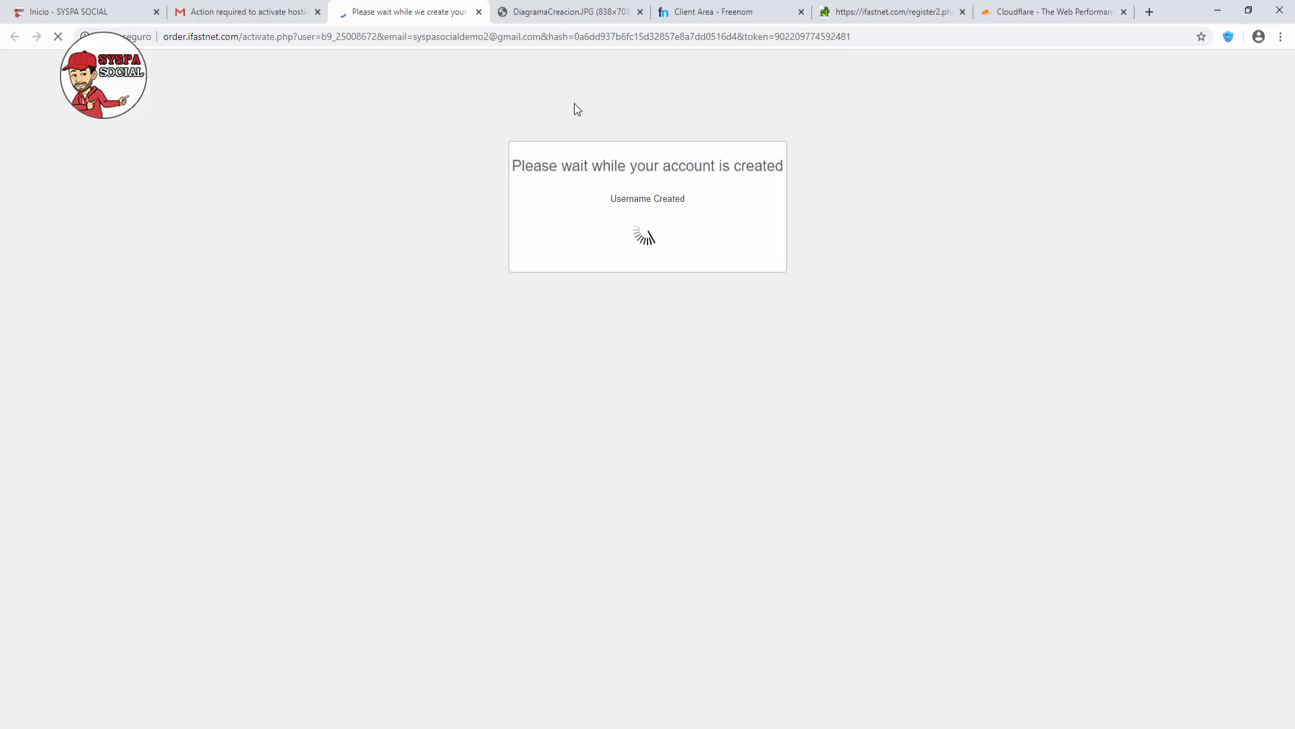
Close the register2.php tab and move to the Account Order Confirmation tab.
{"action": "left_click", "coordinate": [962, 12]}
{"action": "key", "text": "ctrl+shift+Page_Down"}
{"action": "key", "text": "ctrl+shift+Page_Down"}
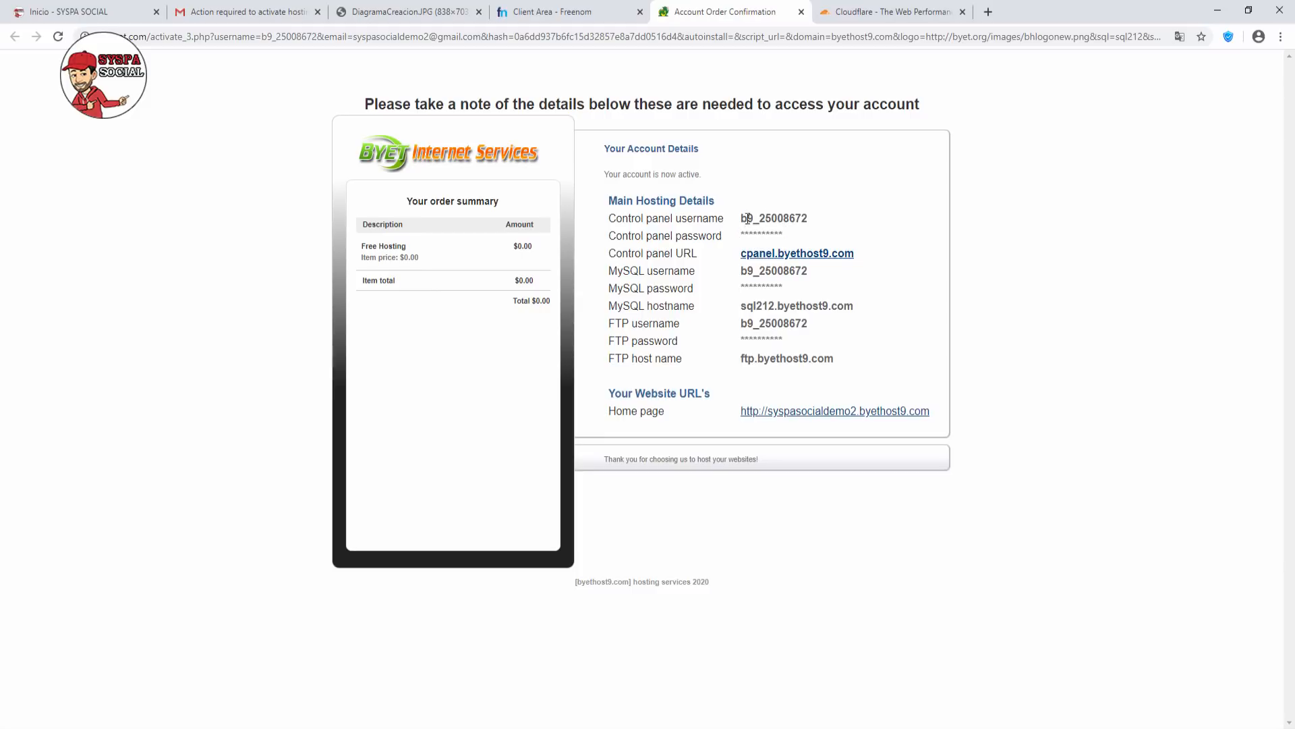
Copy the control panel username and open the cpanel.byethost9.com link in a new tab.
{"action": "left_click_drag", "start_coordinate": [742, 218], "coordinate": [800, 213]}
{"action": "right_click", "coordinate": [796, 218]}
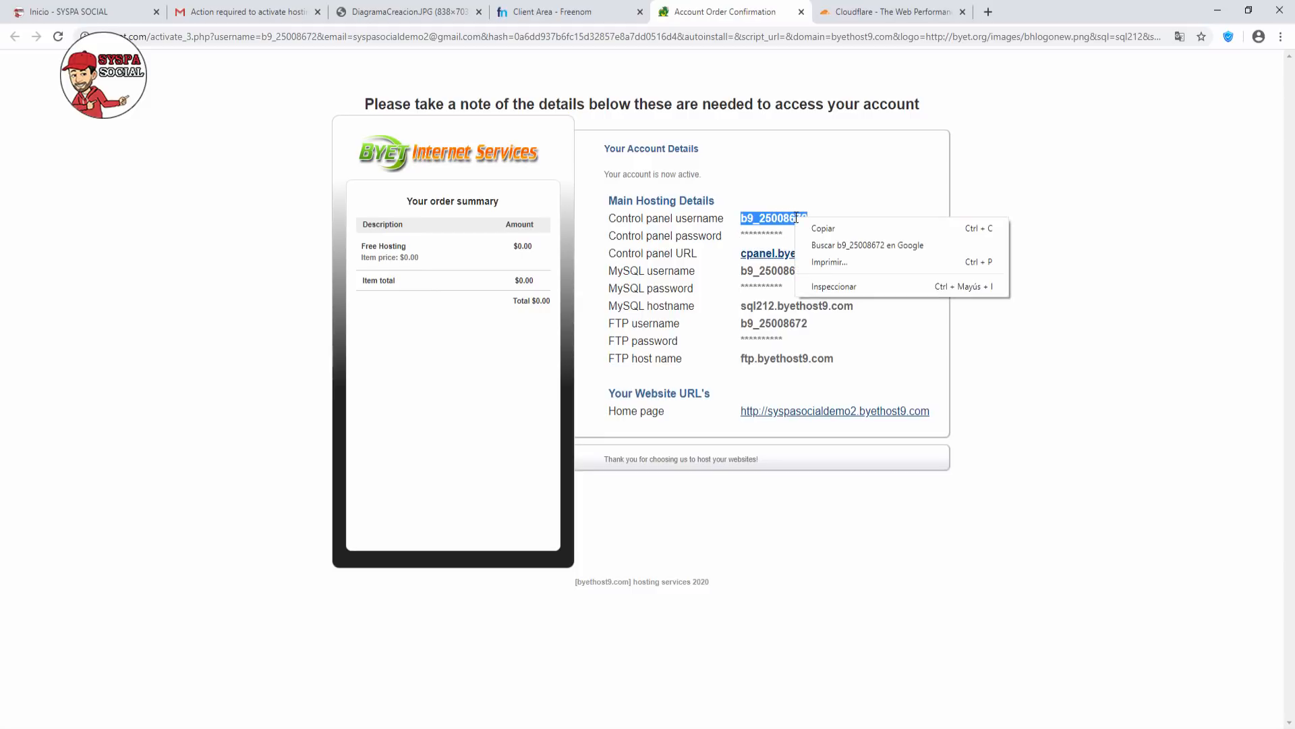
{"action": "left_click", "coordinate": [823, 229]}
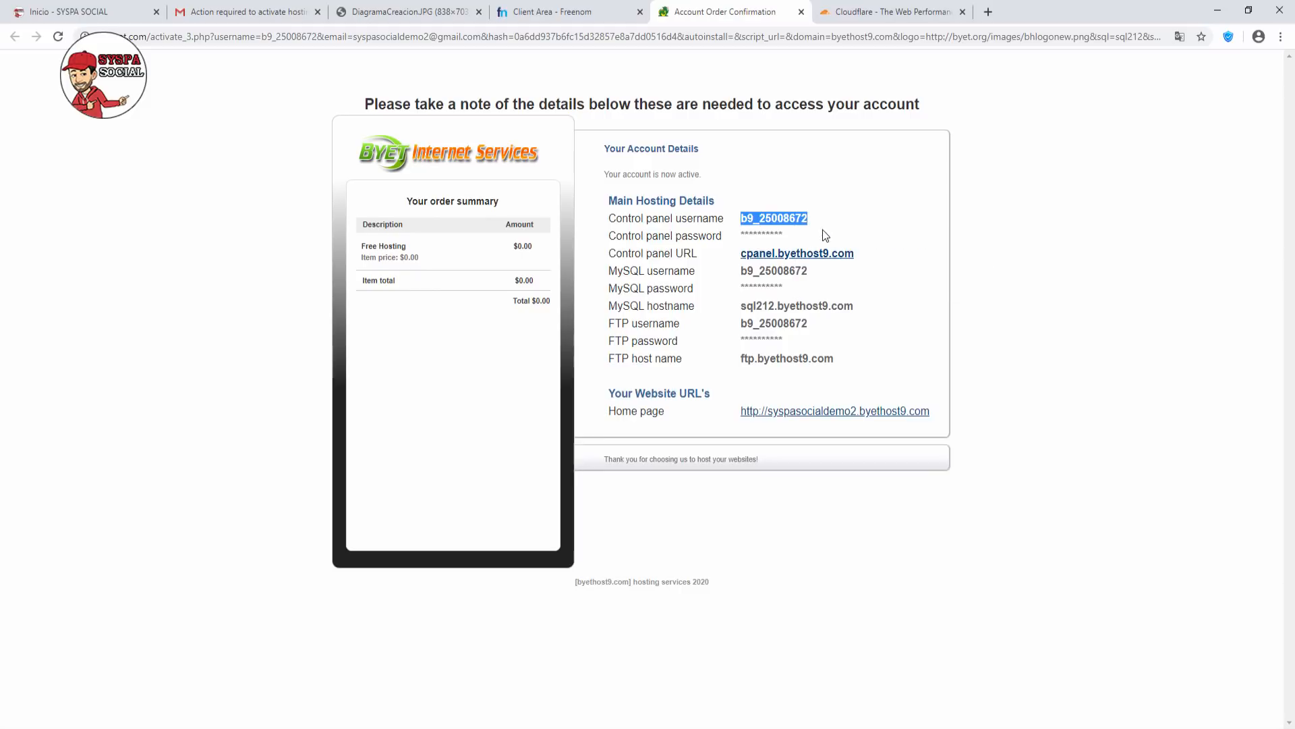
{"action": "right_click", "coordinate": [788, 255]}
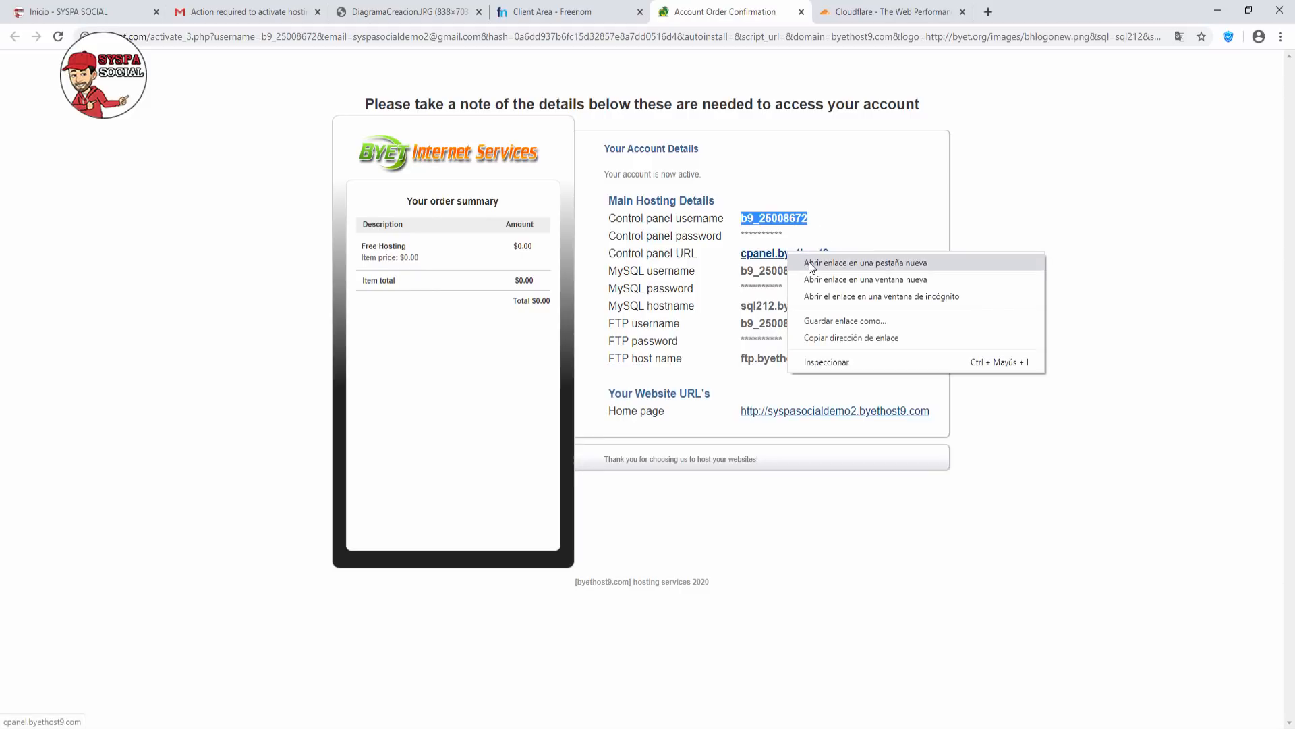
{"action": "left_click", "coordinate": [811, 264]}
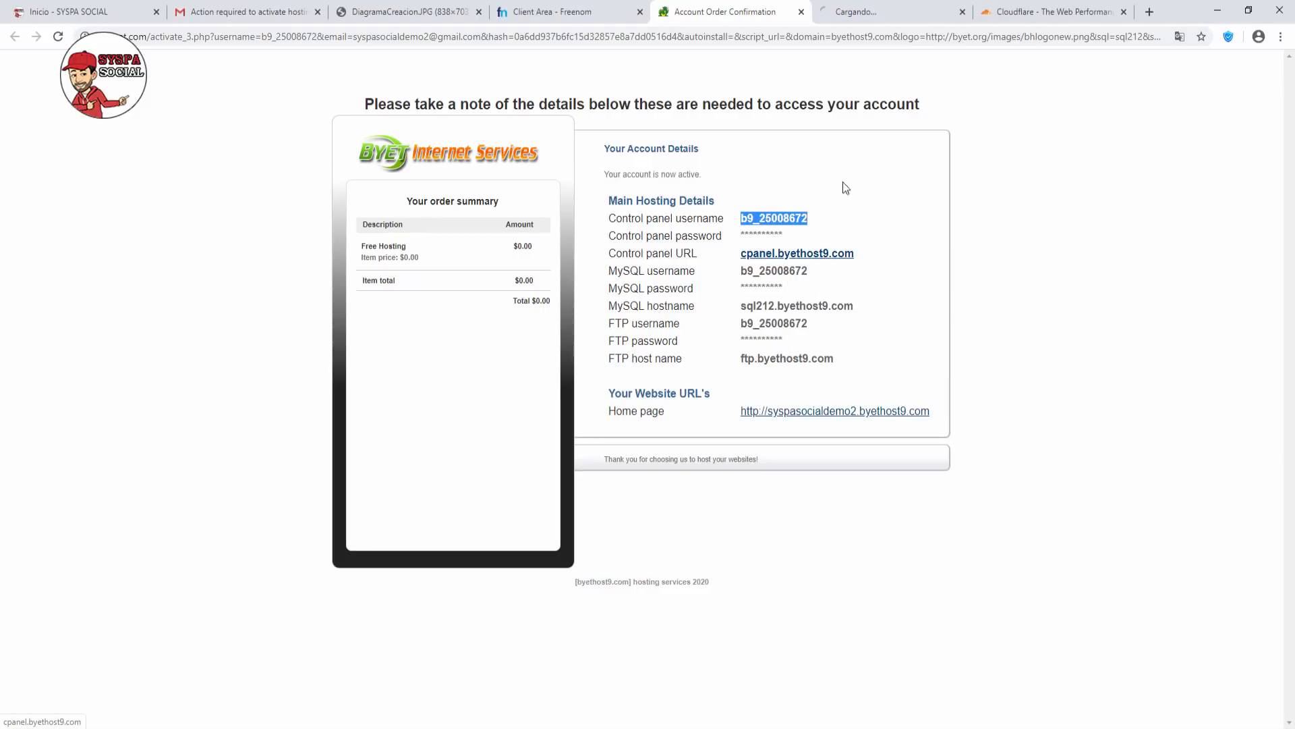
{"action": "left_click", "coordinate": [860, 17]}
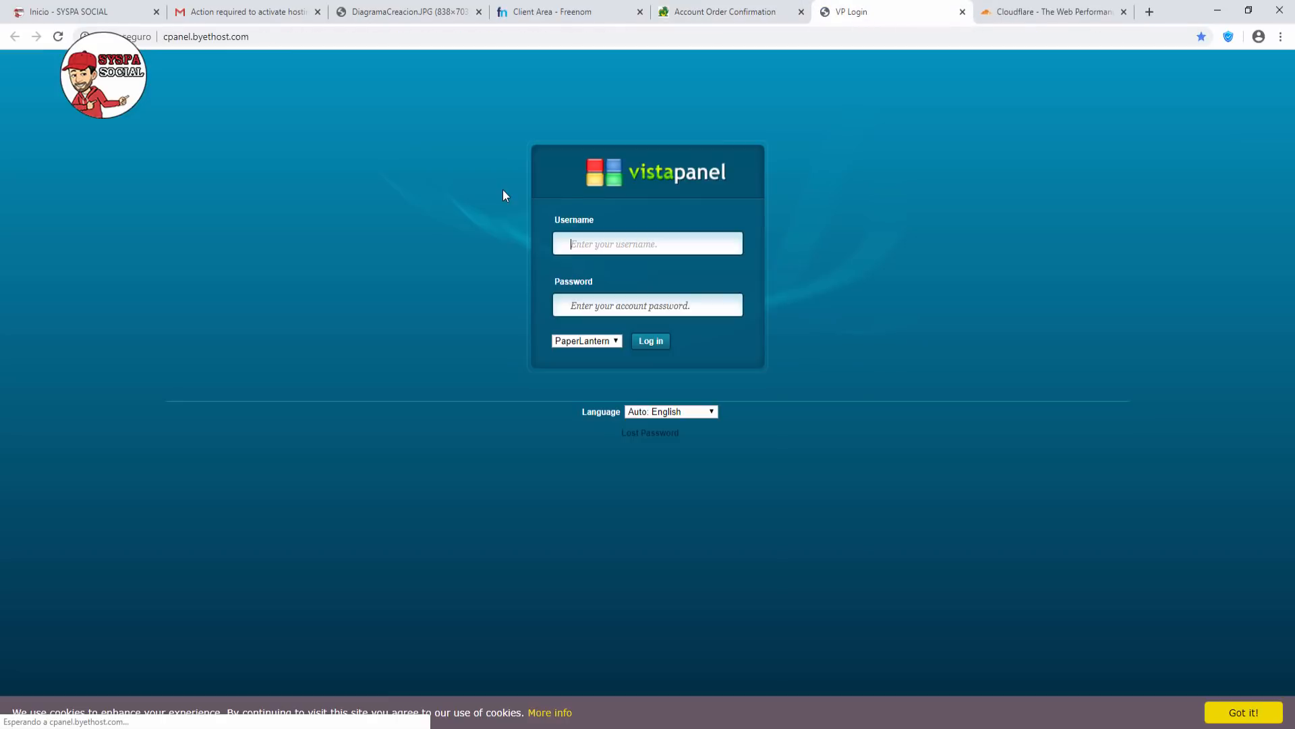
Sign into VistaPanel with the pasted username and password, then approve service emails.
{"action": "right_click", "coordinate": [578, 244]}
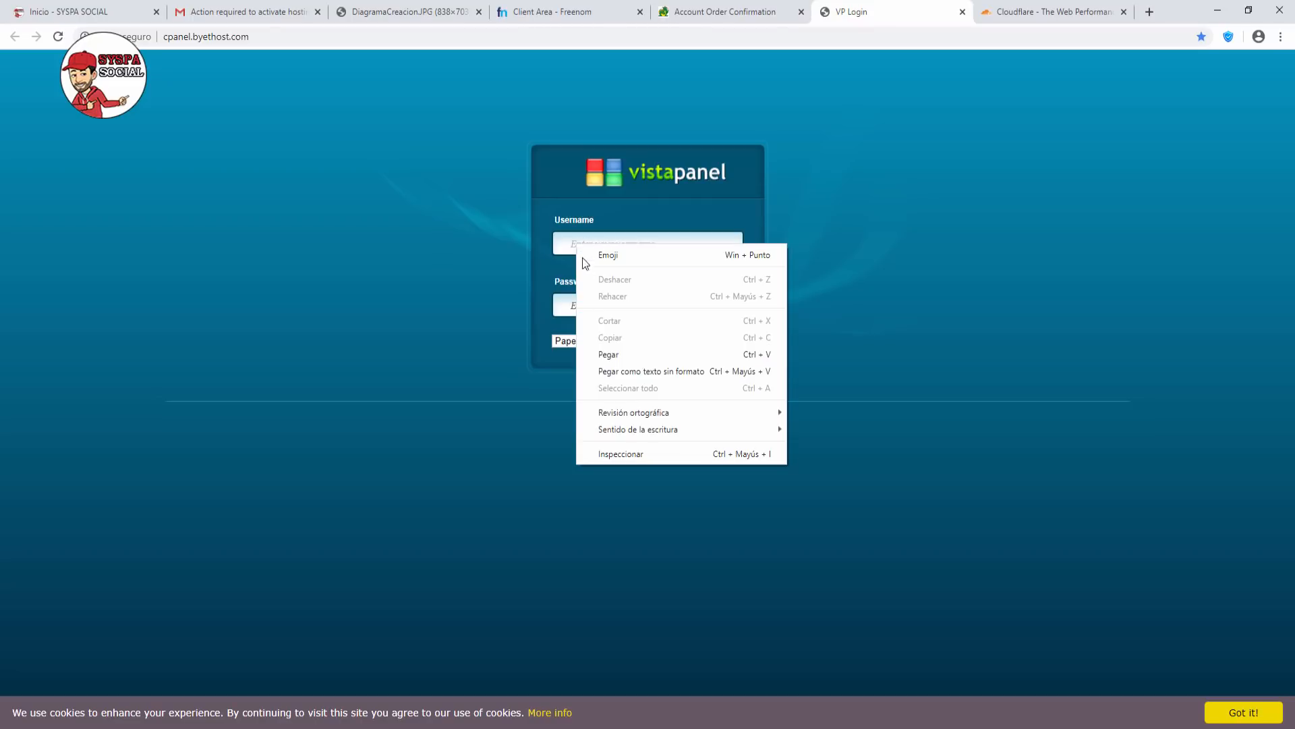
{"action": "left_click", "coordinate": [606, 354]}
{"action": "left_click", "coordinate": [587, 306]}
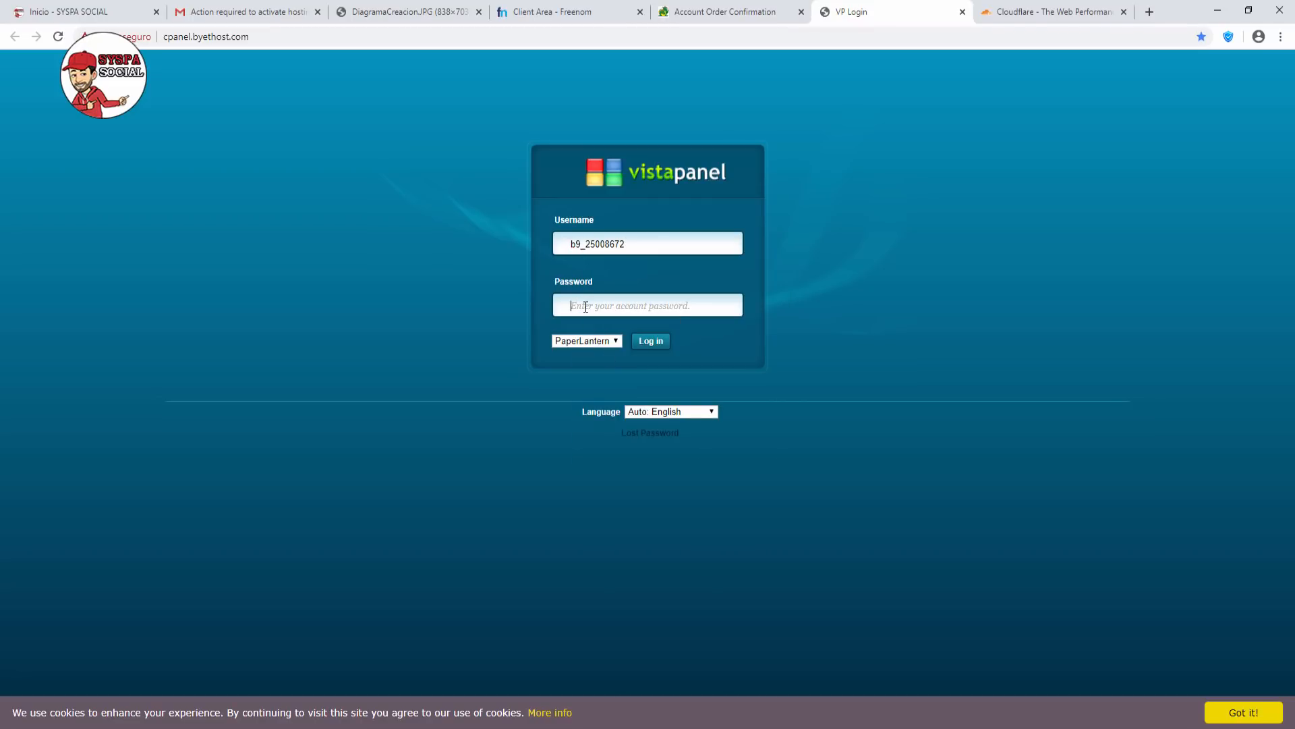
{"action": "type", "text": "••"}
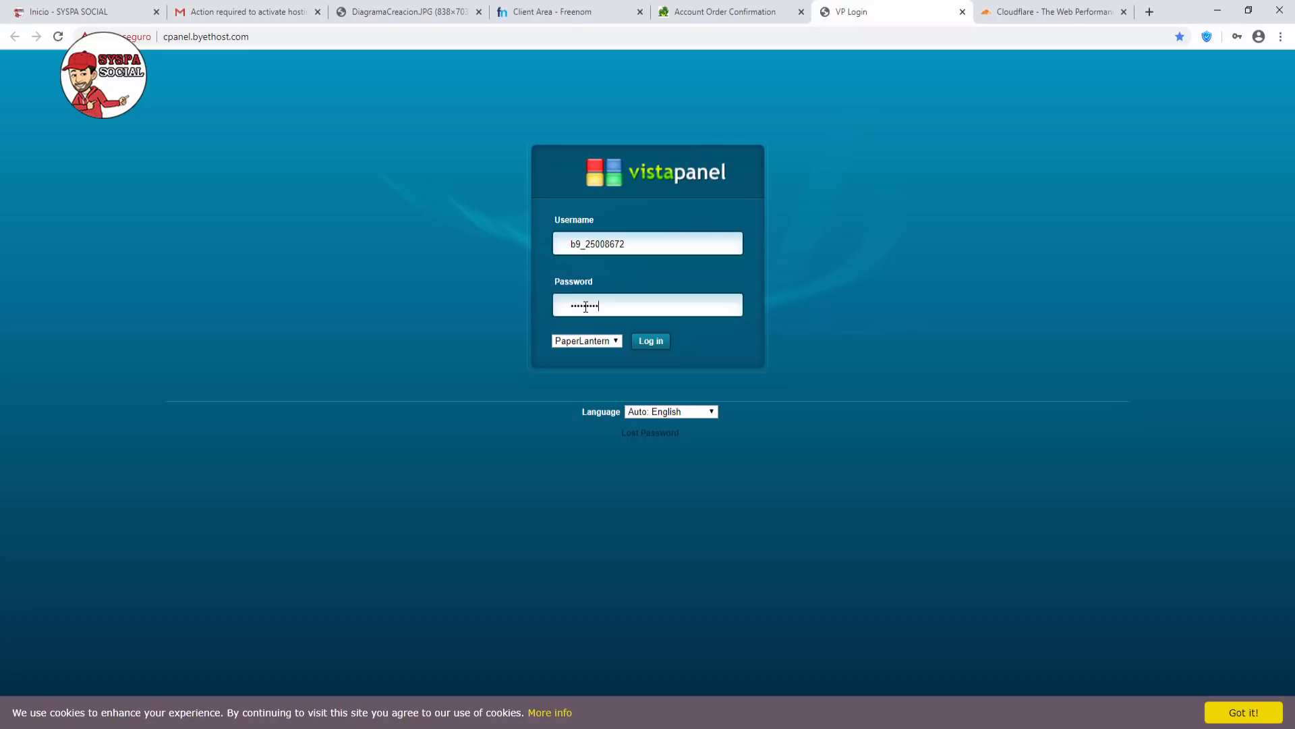
{"action": "key", "text": "Return"}
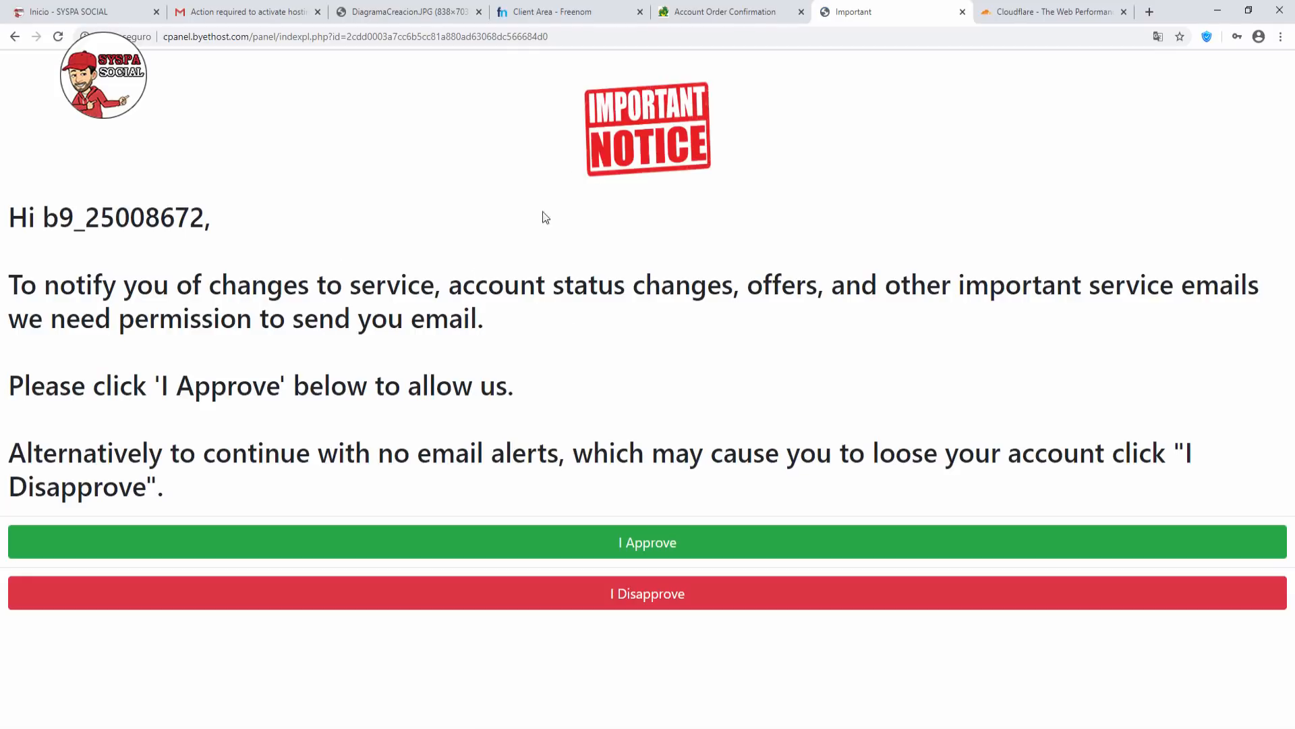
{"action": "left_click", "coordinate": [662, 548]}
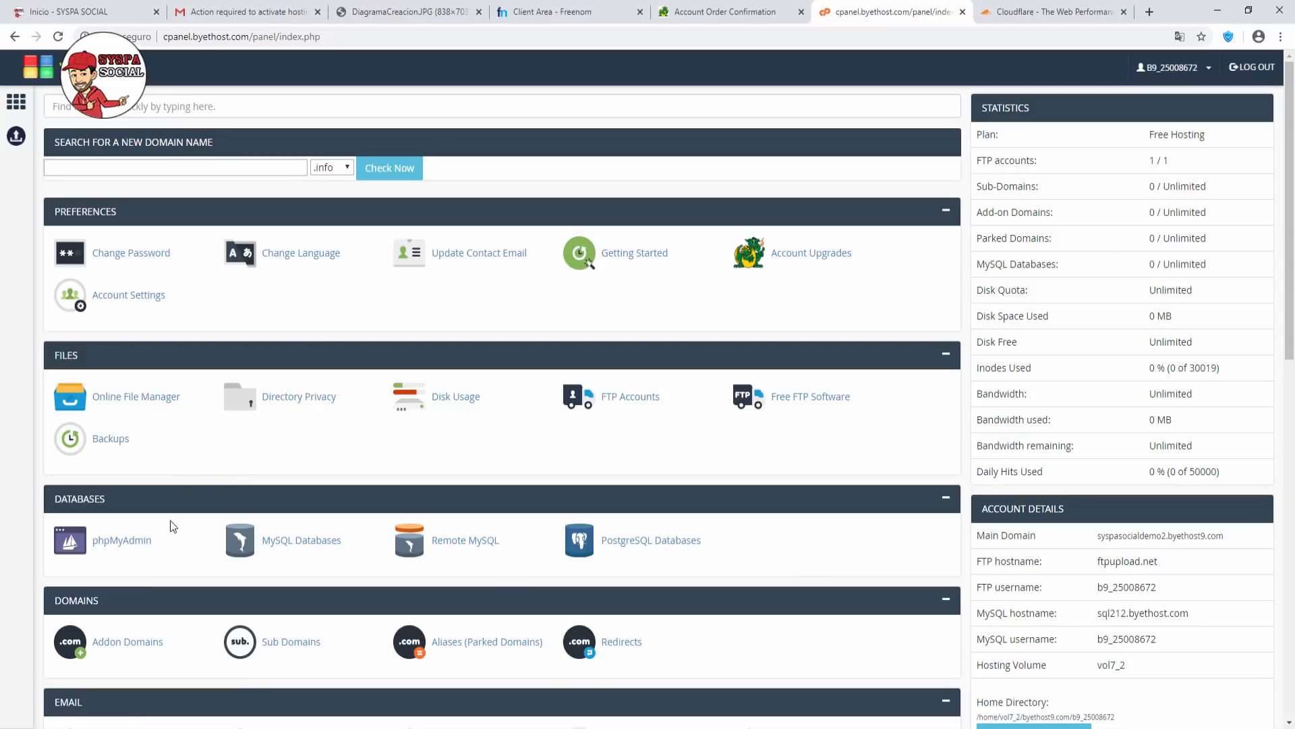
Add syspasocialdemo2.ga as a new domain on the Addon Domains page.
{"action": "left_click", "coordinate": [142, 646]}
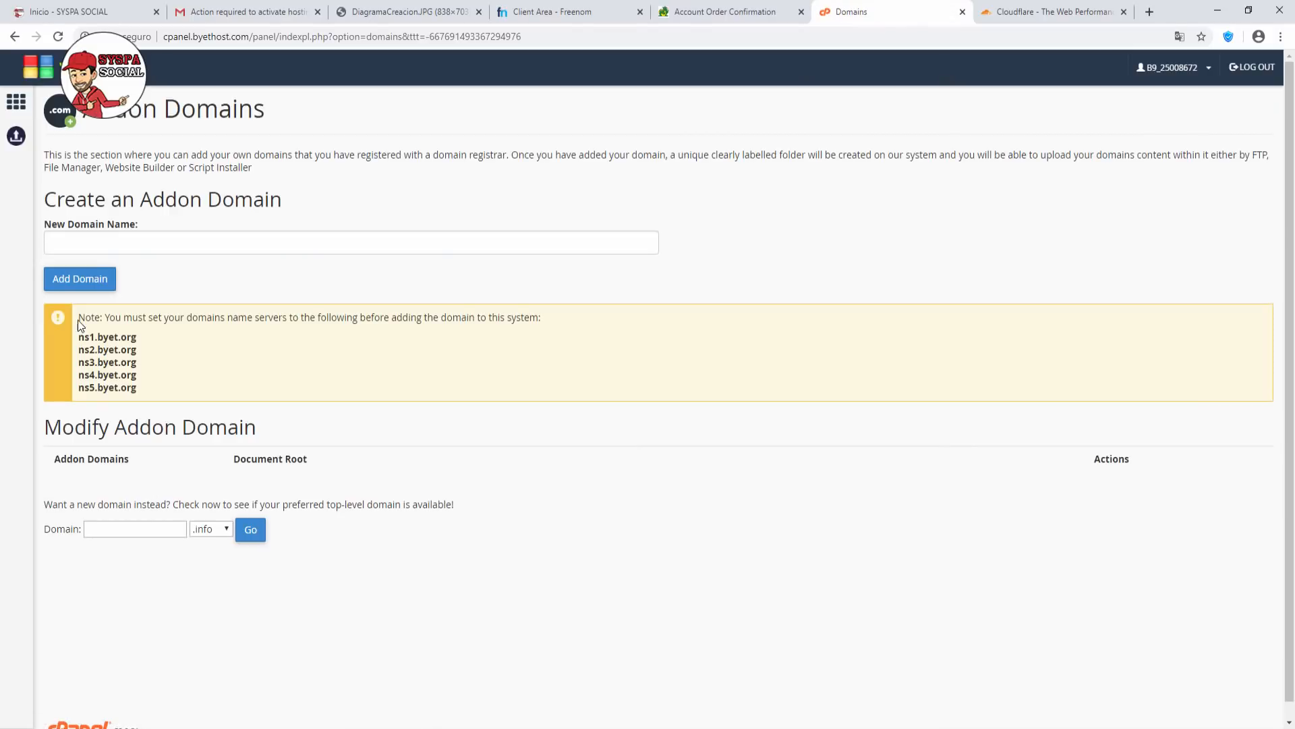
{"action": "left_click_drag", "start_coordinate": [80, 318], "coordinate": [152, 392]}
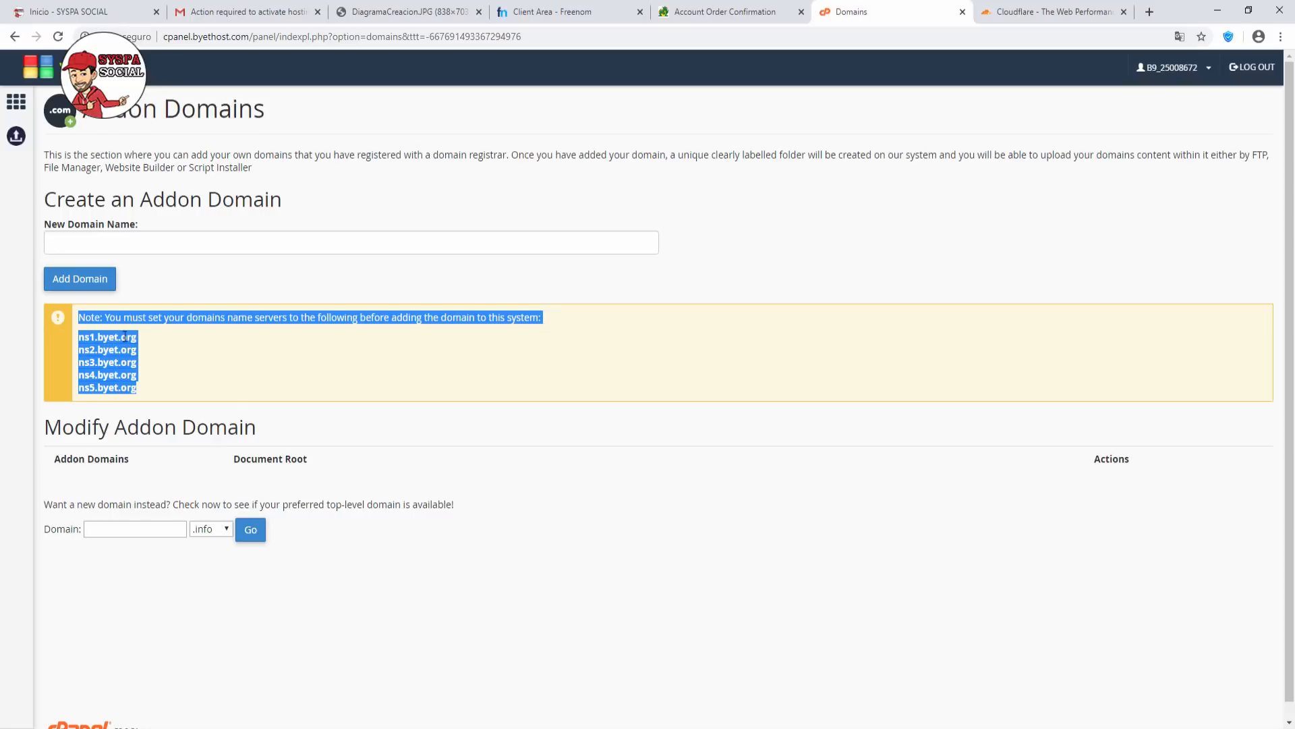
{"action": "left_click", "coordinate": [84, 245]}
{"action": "type", "text": "sy"}
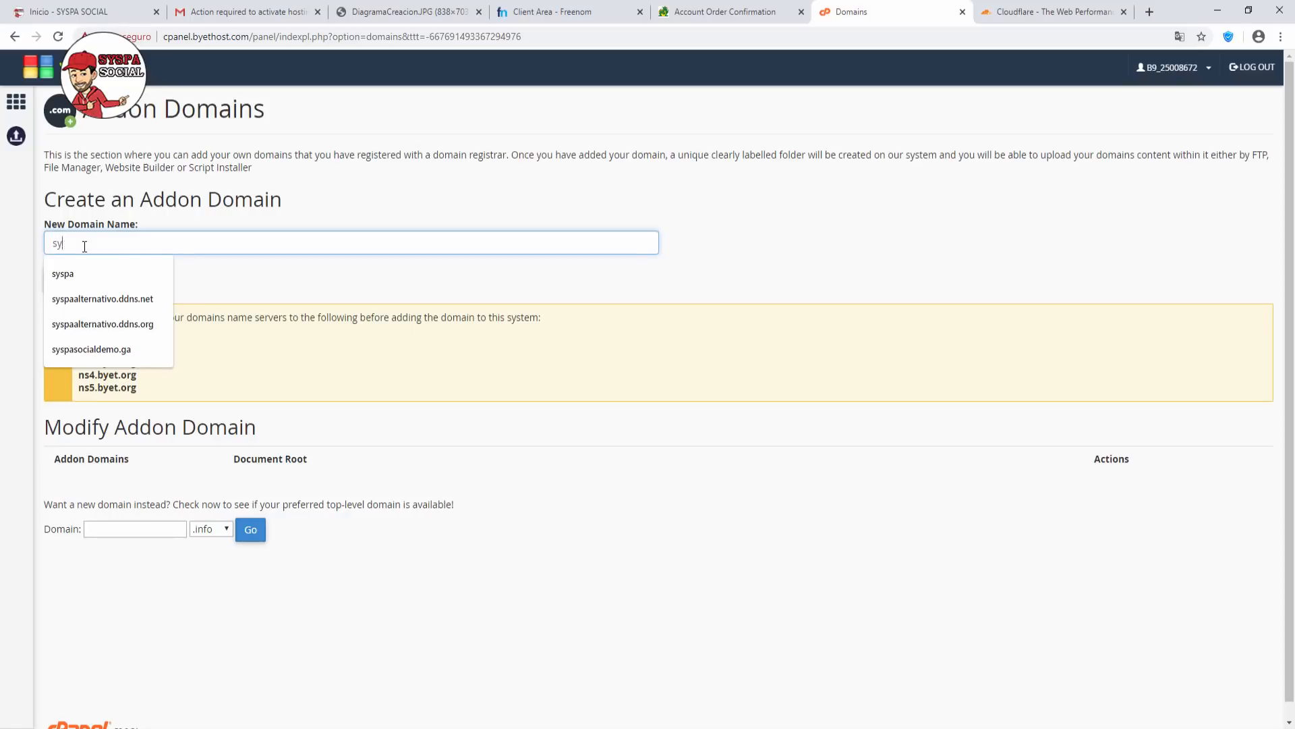
{"action": "type", "text": "spasocial"}
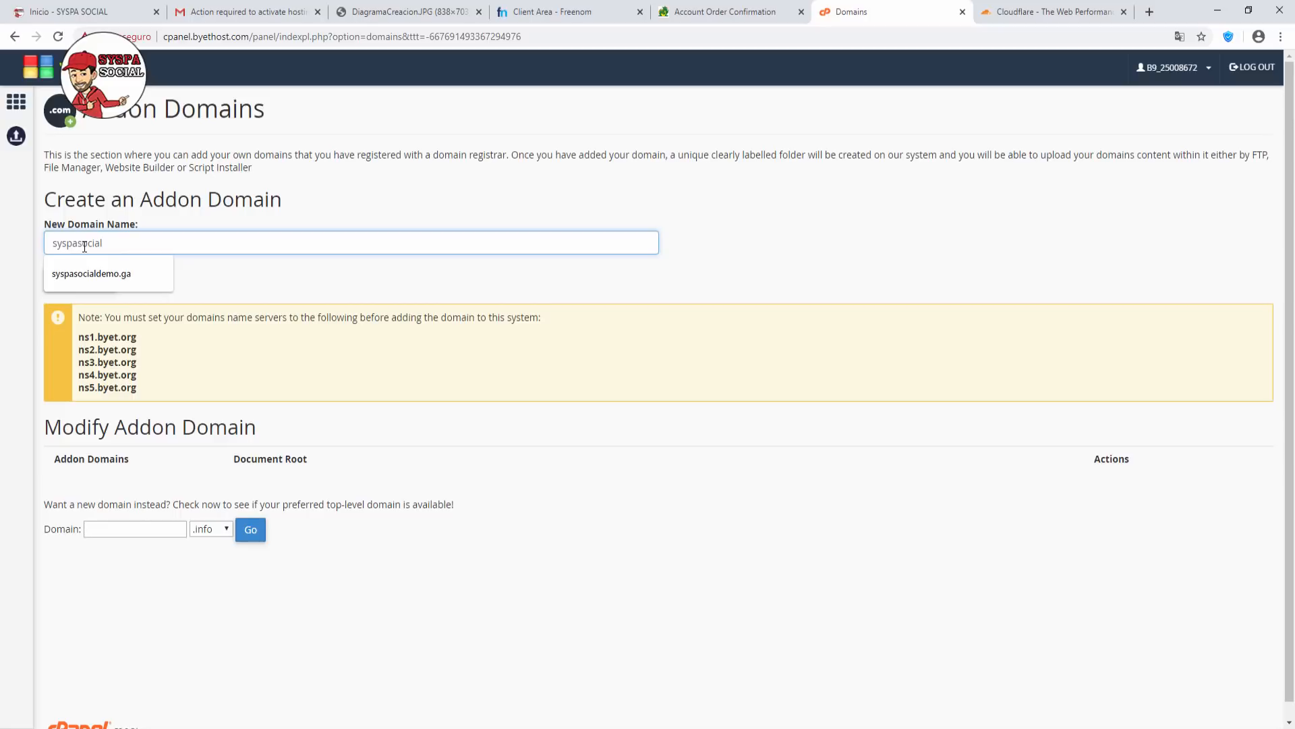
{"action": "type", "text": "demo2.ga"}
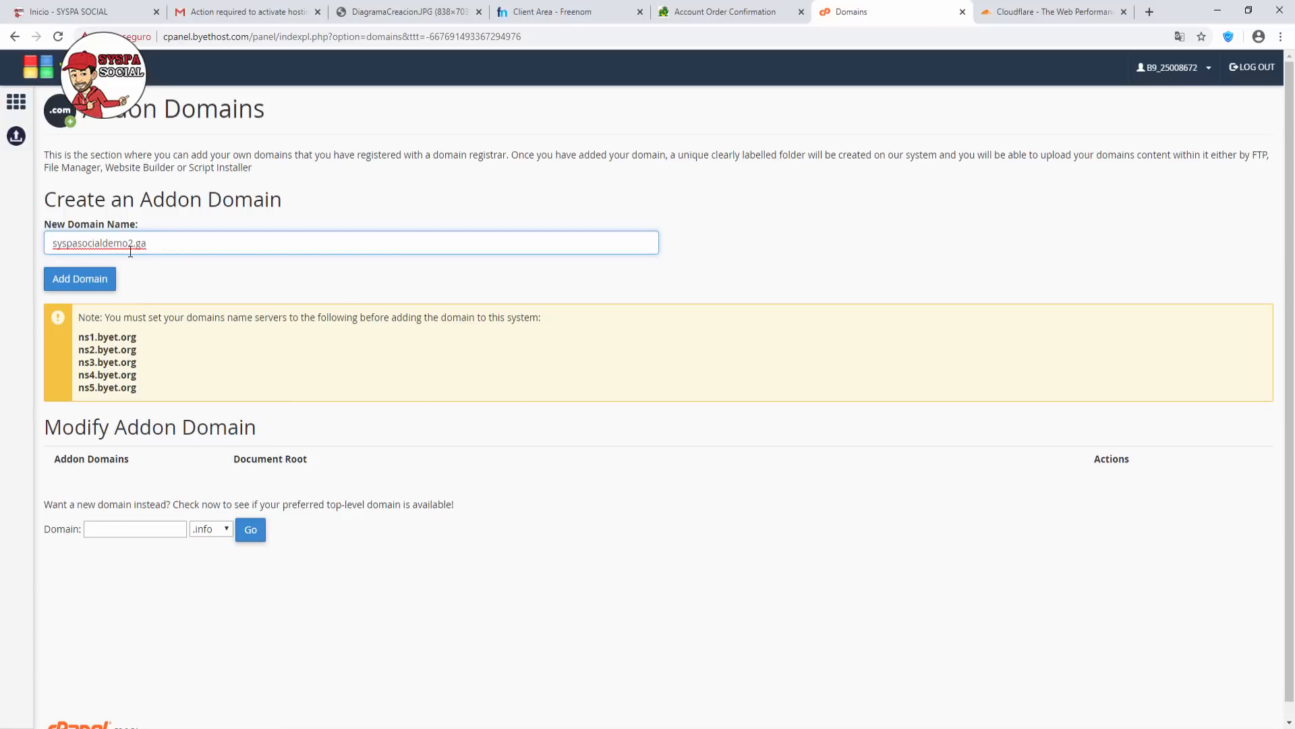
{"action": "left_click", "coordinate": [79, 289]}
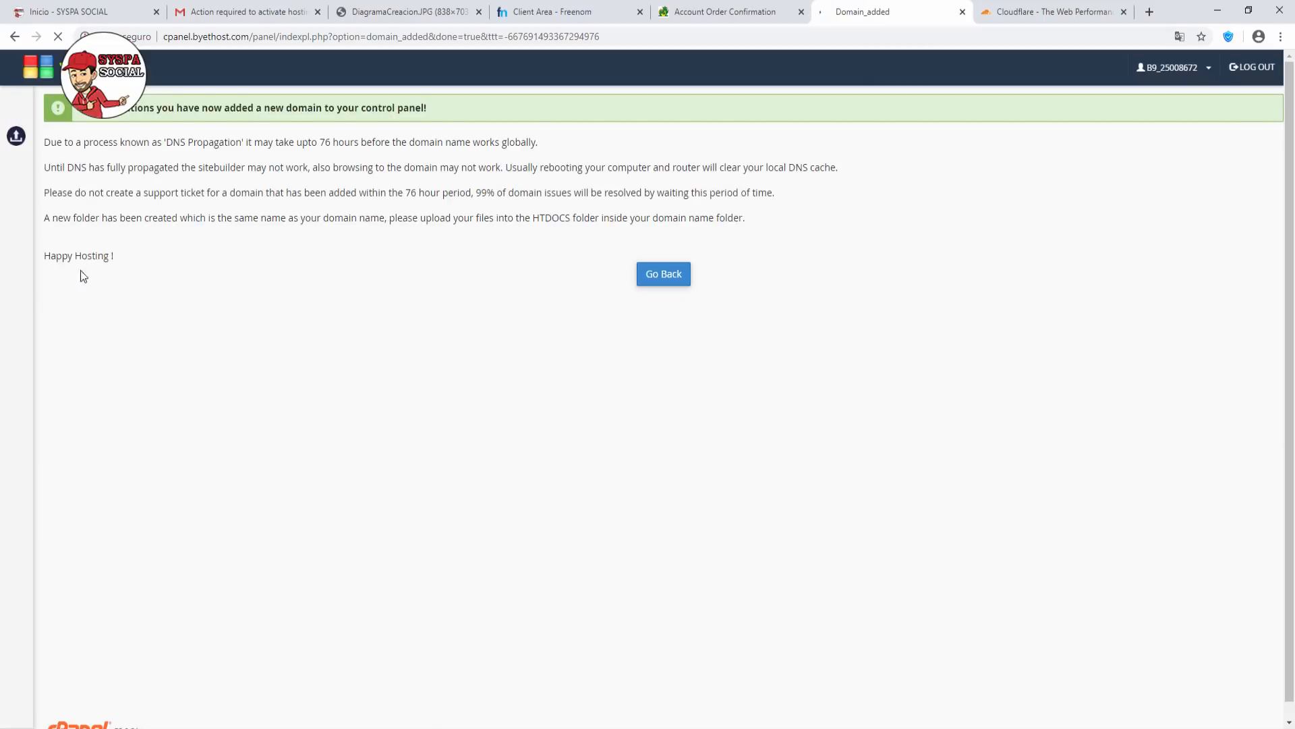
Check the domain-added confirmation and the addon domains list, then return to the control panel home.
{"action": "left_click_drag", "start_coordinate": [78, 108], "coordinate": [446, 109]}
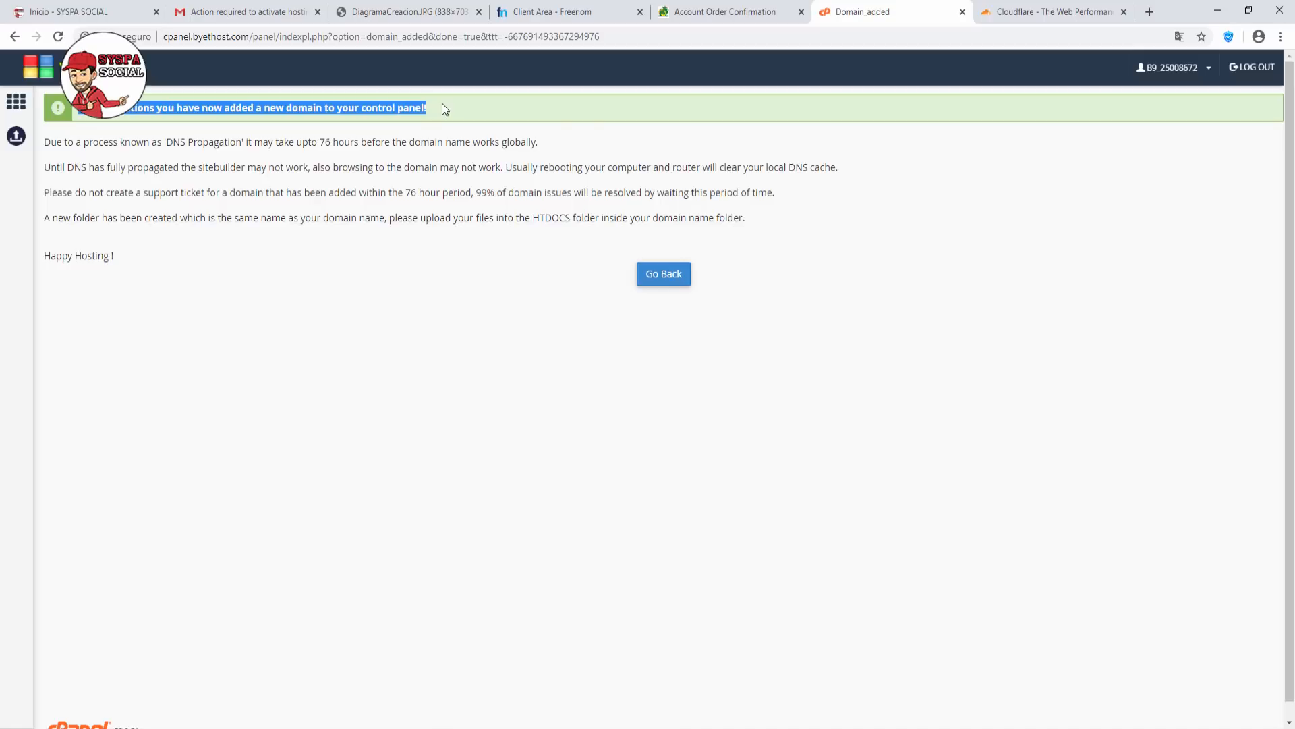
{"action": "left_click", "coordinate": [370, 277]}
{"action": "left_click", "coordinate": [664, 274]}
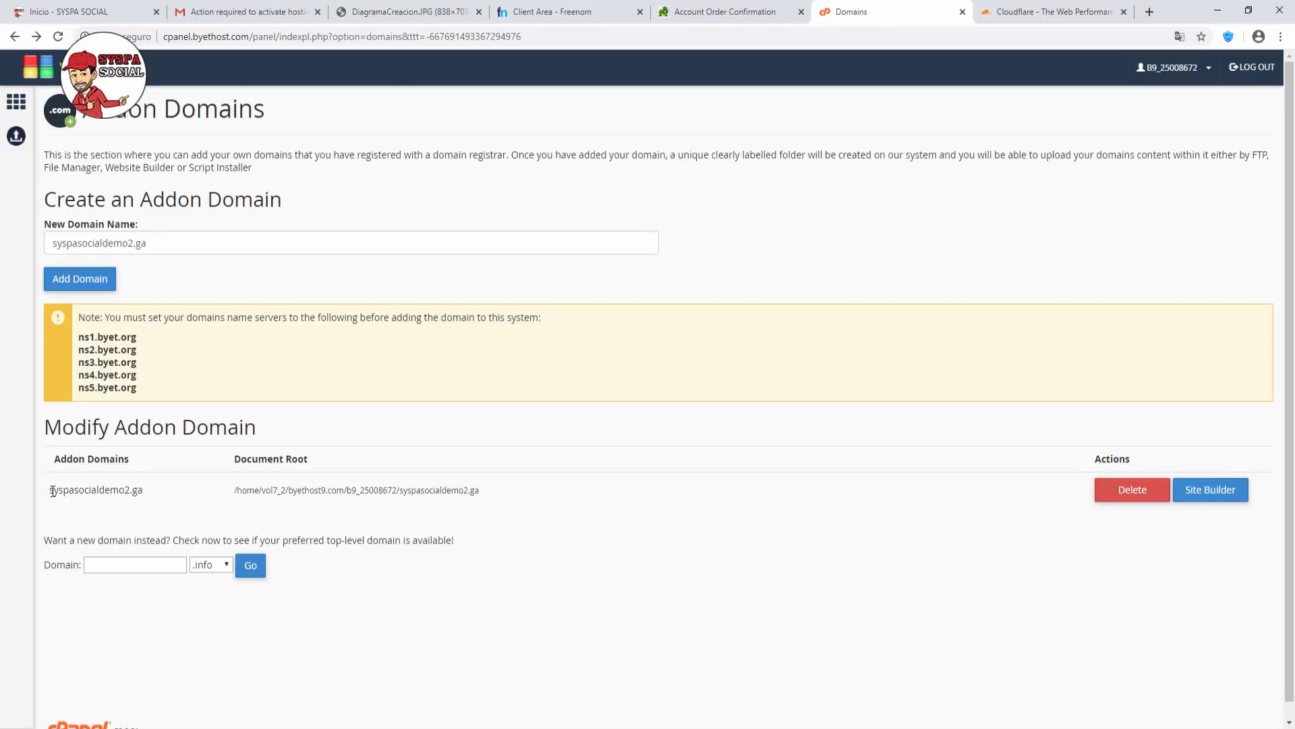
{"action": "left_click_drag", "start_coordinate": [50, 491], "coordinate": [157, 493]}
{"action": "left_click", "coordinate": [16, 103]}
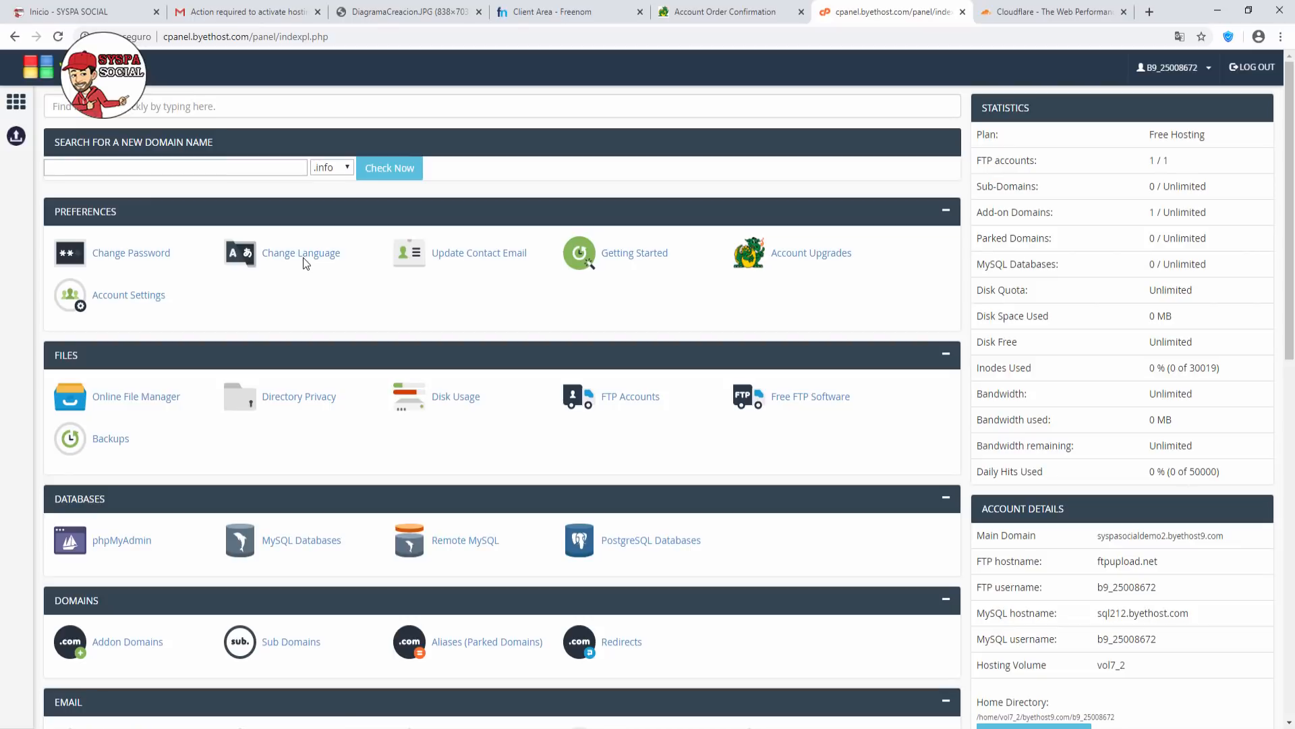
Glance at the DiagramaCreacion.JPG plan, then scroll the control panel down to Software.
{"action": "left_click", "coordinate": [389, 17]}
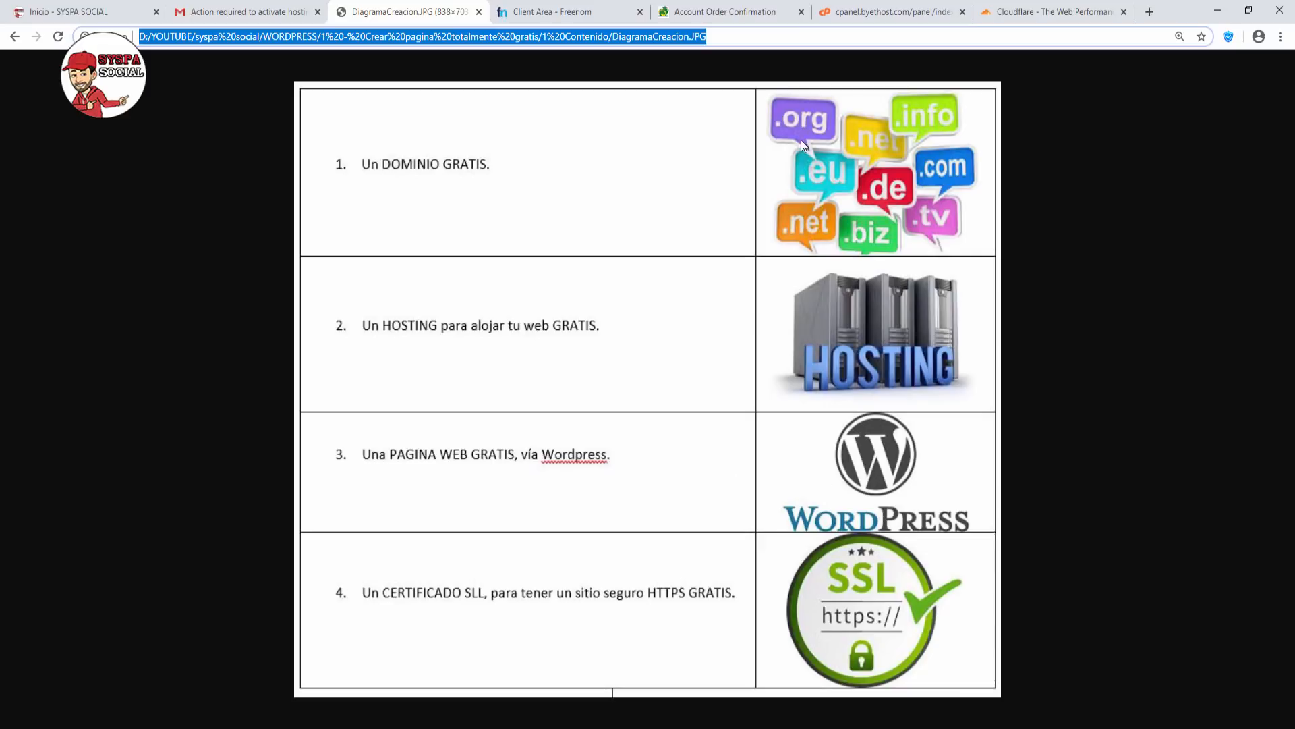
{"action": "left_click", "coordinate": [877, 16]}
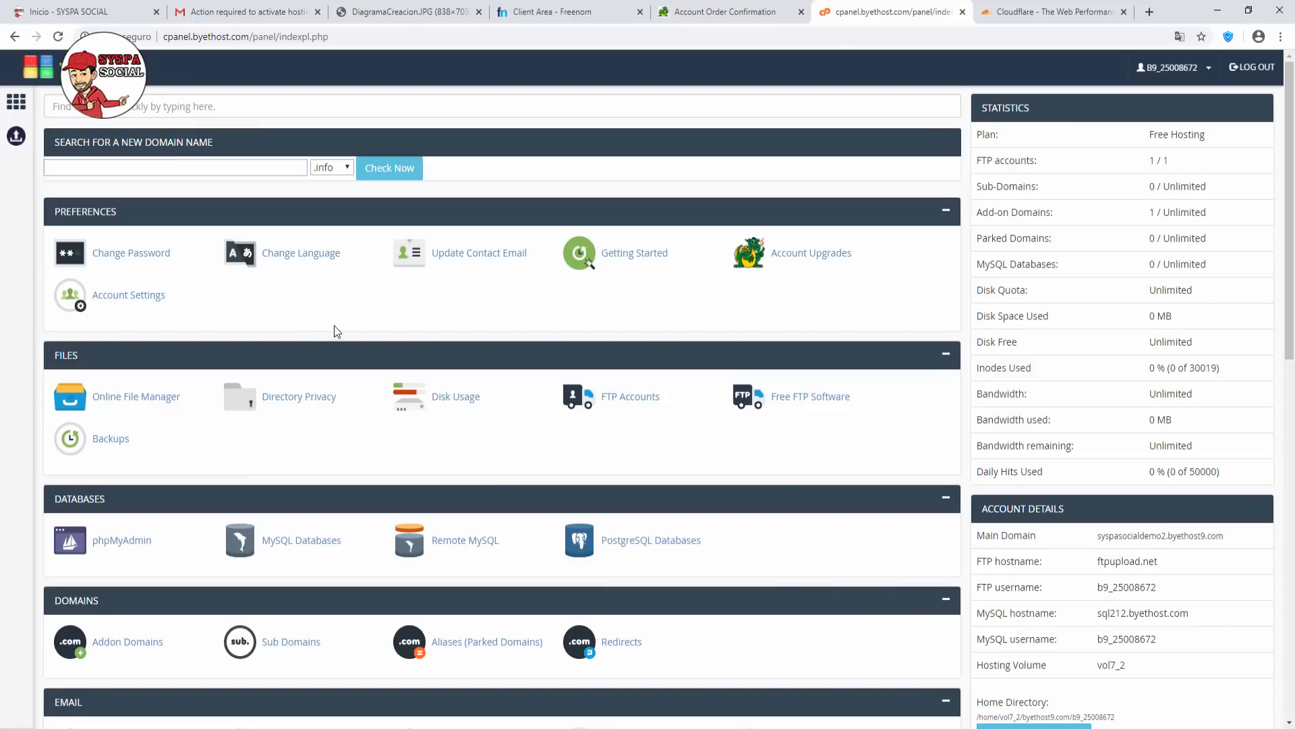
{"action": "scroll", "coordinate": [334, 325], "scroll_direction": "down", "scroll_amount": 5}
{"action": "scroll", "coordinate": [334, 325], "scroll_direction": "down", "scroll_amount": 3}
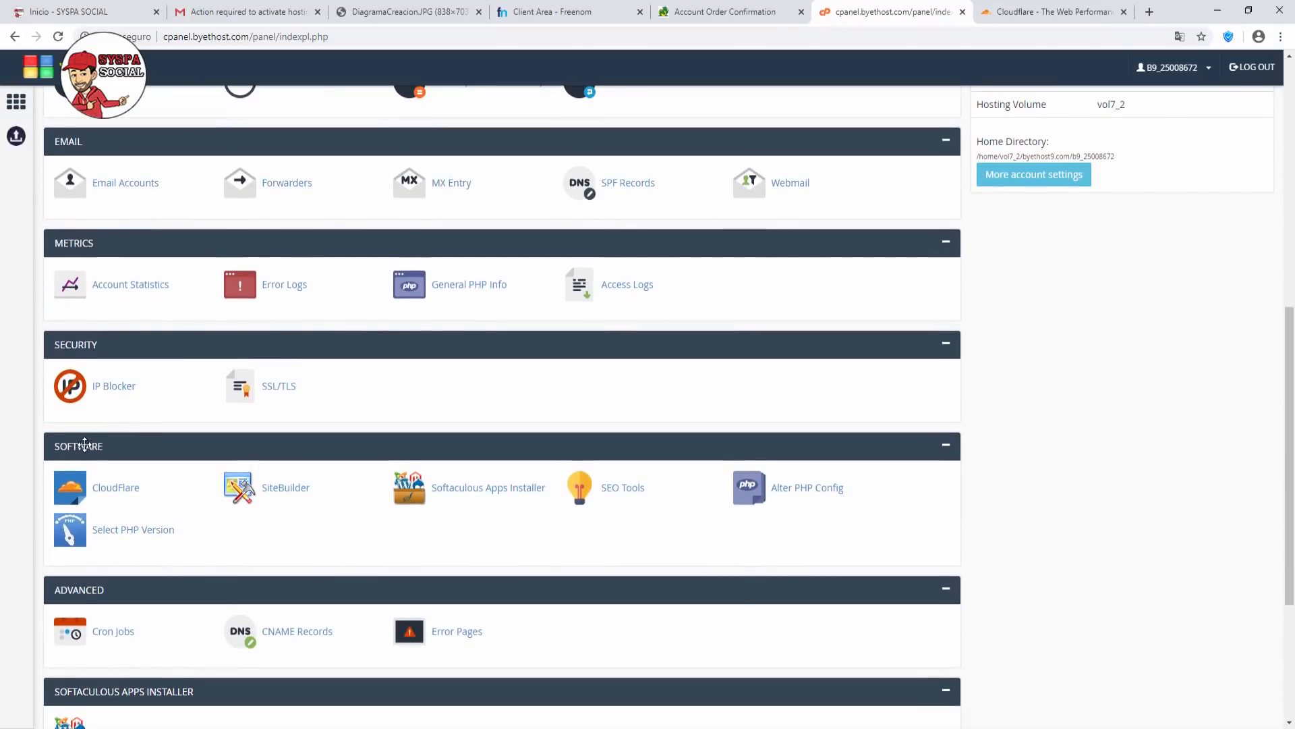
Start a Softaculous WordPress install on the syspasocialdemo2.ga domain.
{"action": "left_click", "coordinate": [489, 490]}
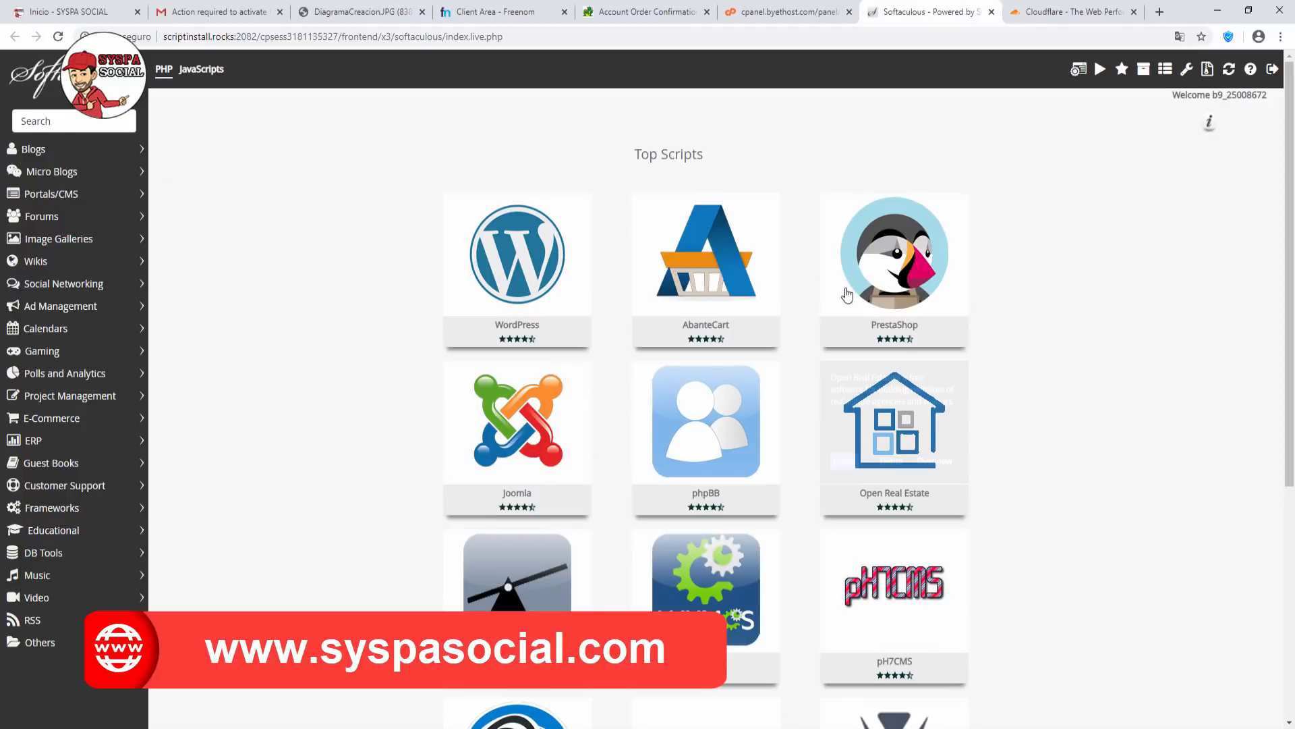
{"action": "mouse_move", "coordinate": [520, 272]}
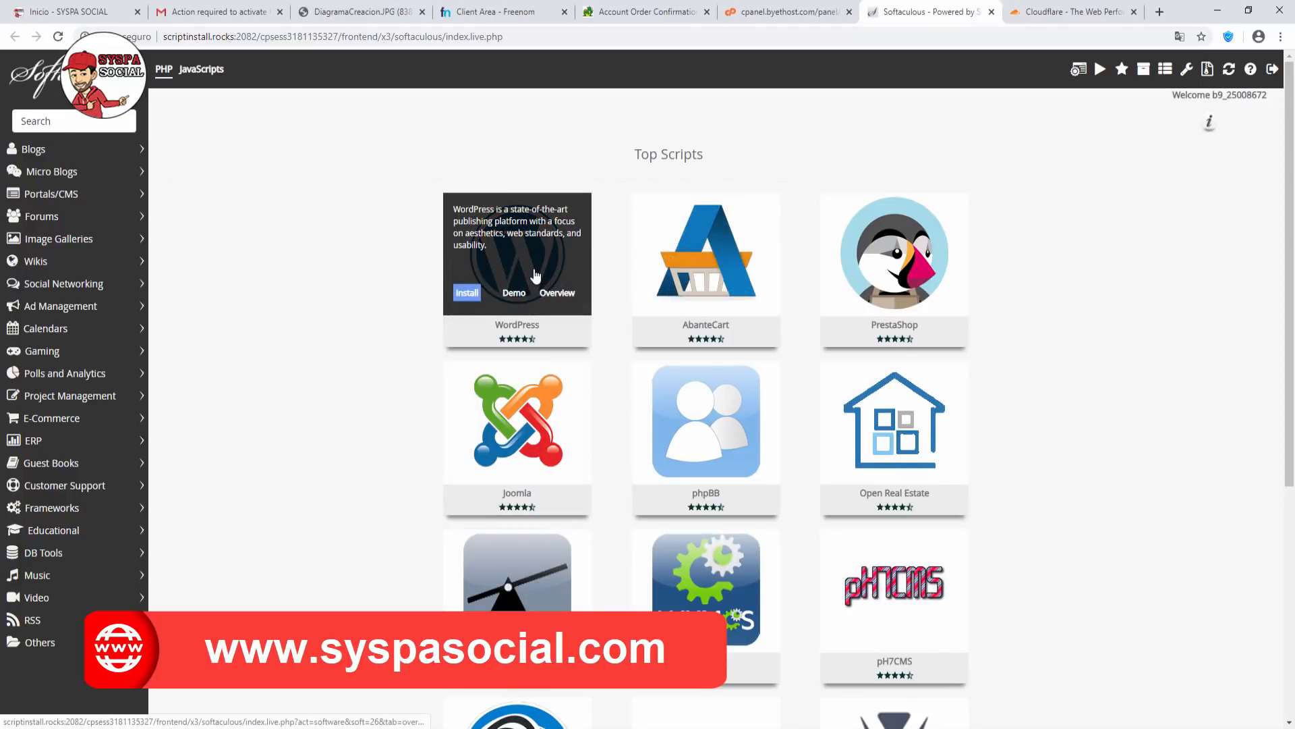
{"action": "left_click", "coordinate": [472, 296]}
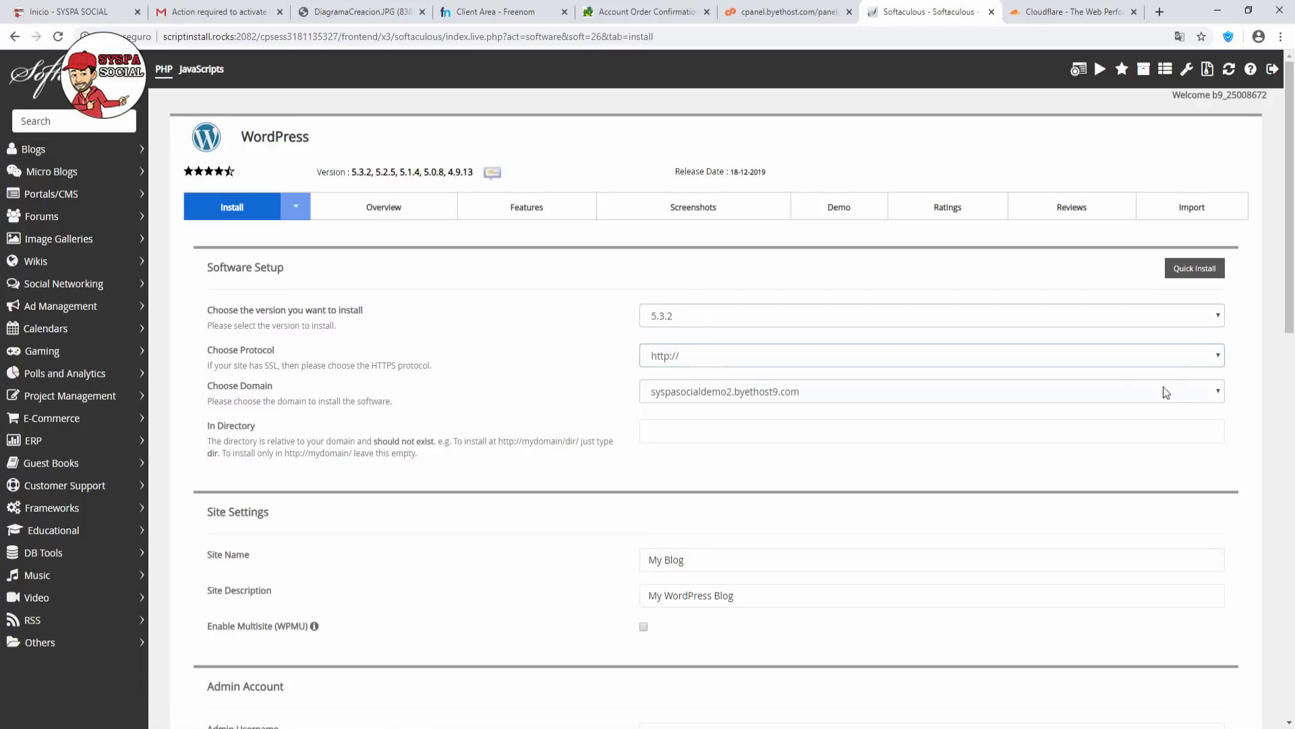
{"action": "left_click", "coordinate": [1220, 394]}
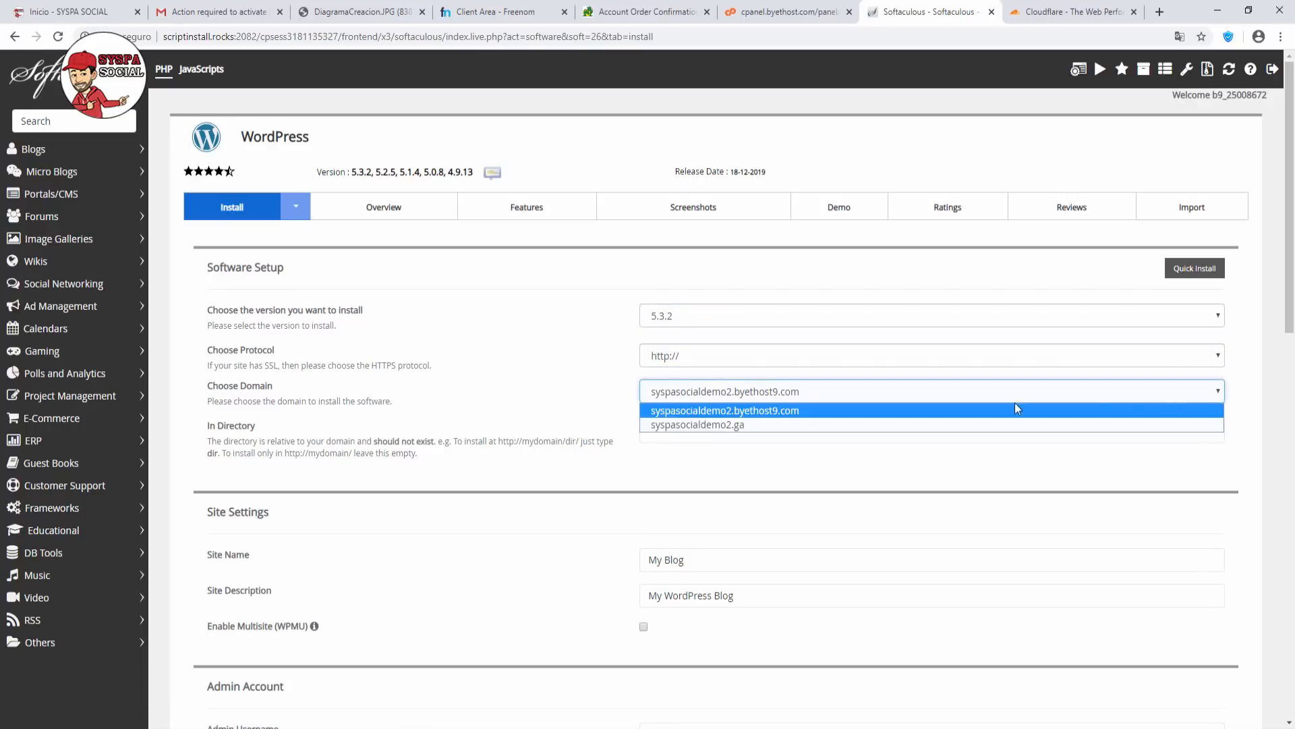
{"action": "left_click", "coordinate": [711, 424]}
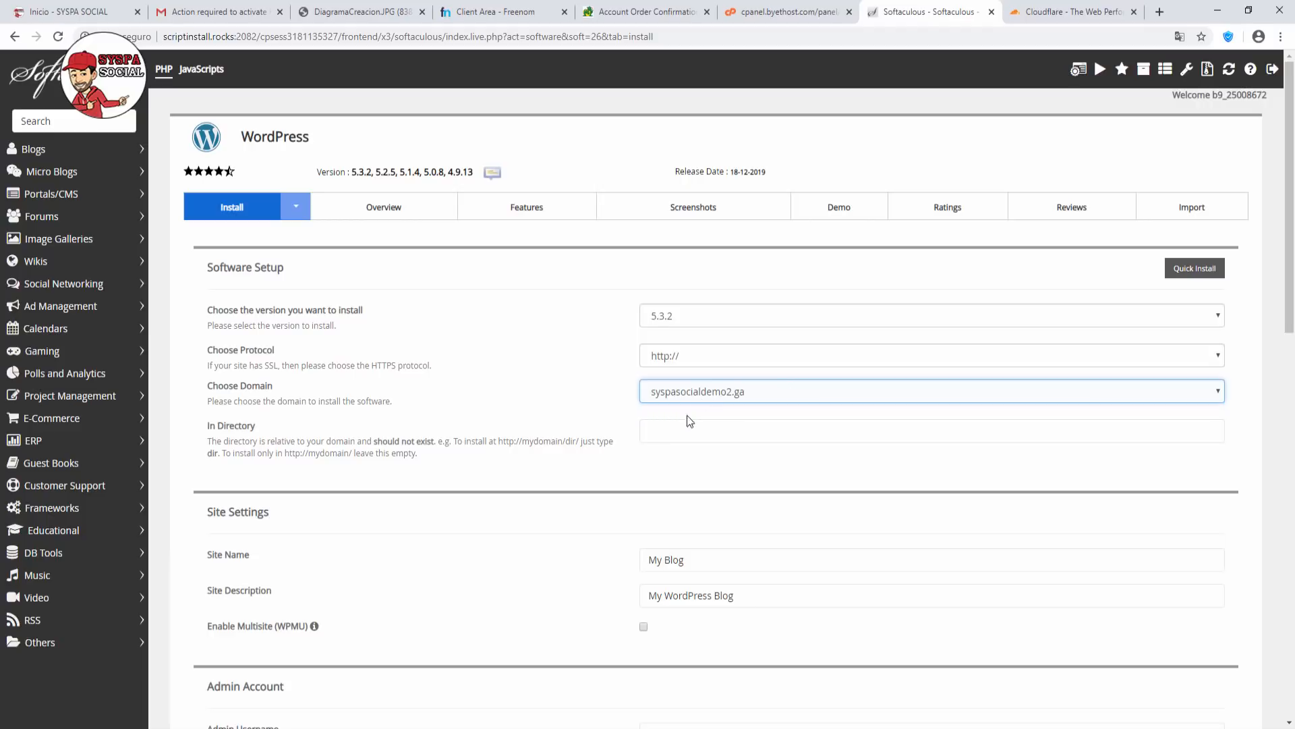
Replace the site name with SYSPA DEMO 2 and the description with TUTORIALES.
{"action": "scroll", "coordinate": [648, 445], "scroll_direction": "down", "scroll_amount": 1}
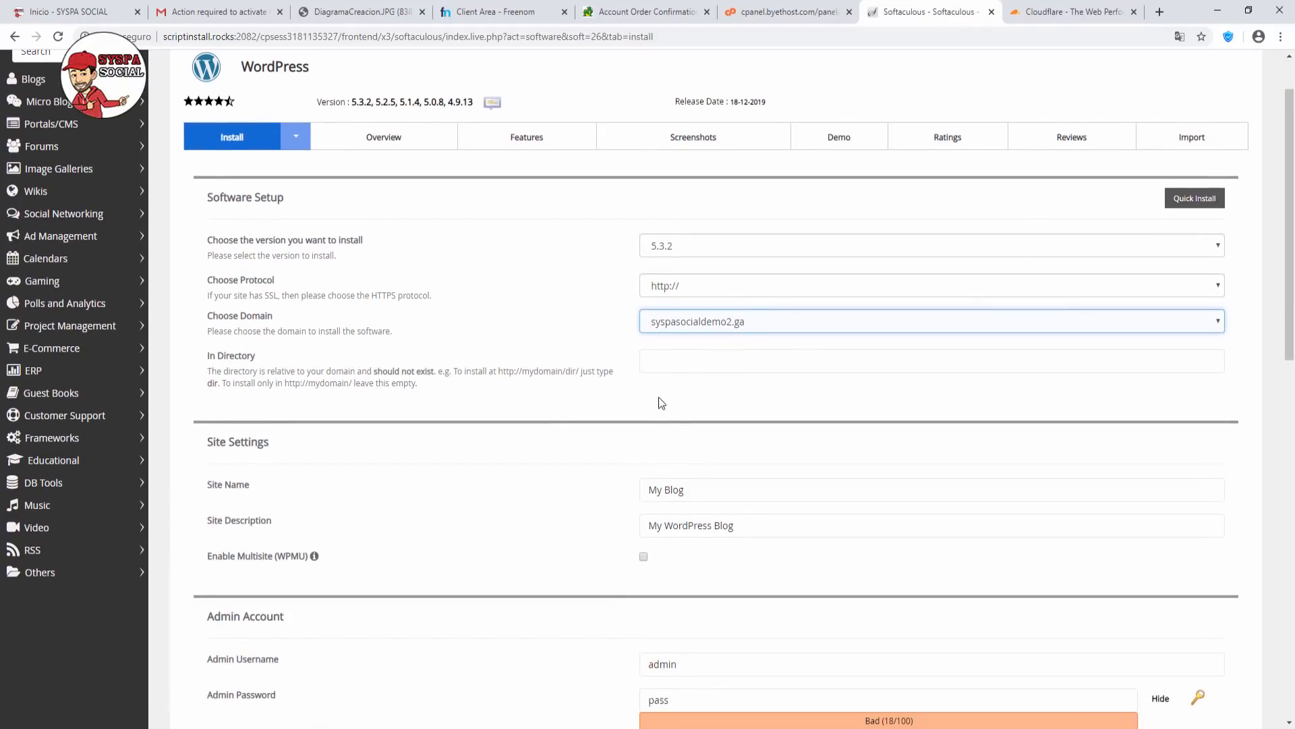
{"action": "scroll", "coordinate": [662, 418], "scroll_direction": "down", "scroll_amount": 2}
{"action": "left_click", "coordinate": [677, 349]}
{"action": "left_click_drag", "start_coordinate": [684, 349], "coordinate": [600, 355]}
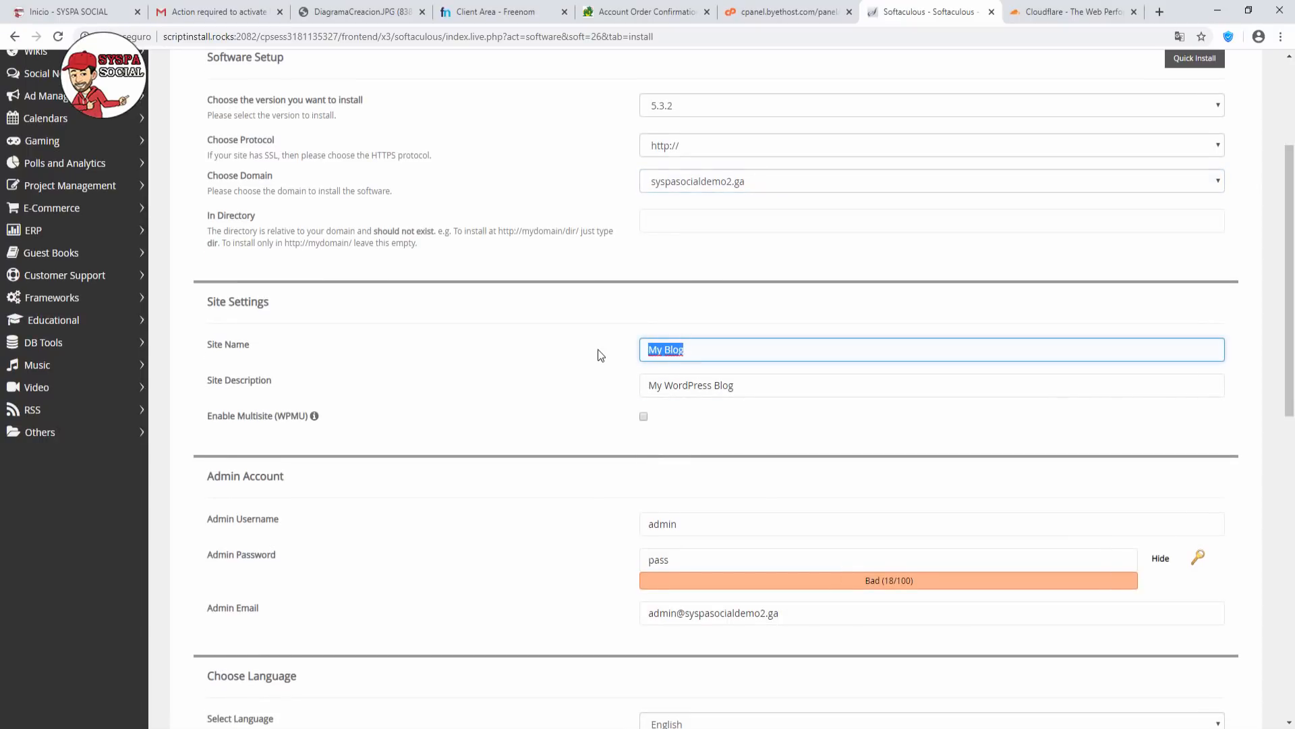
{"action": "type", "text": "SYSPA"}
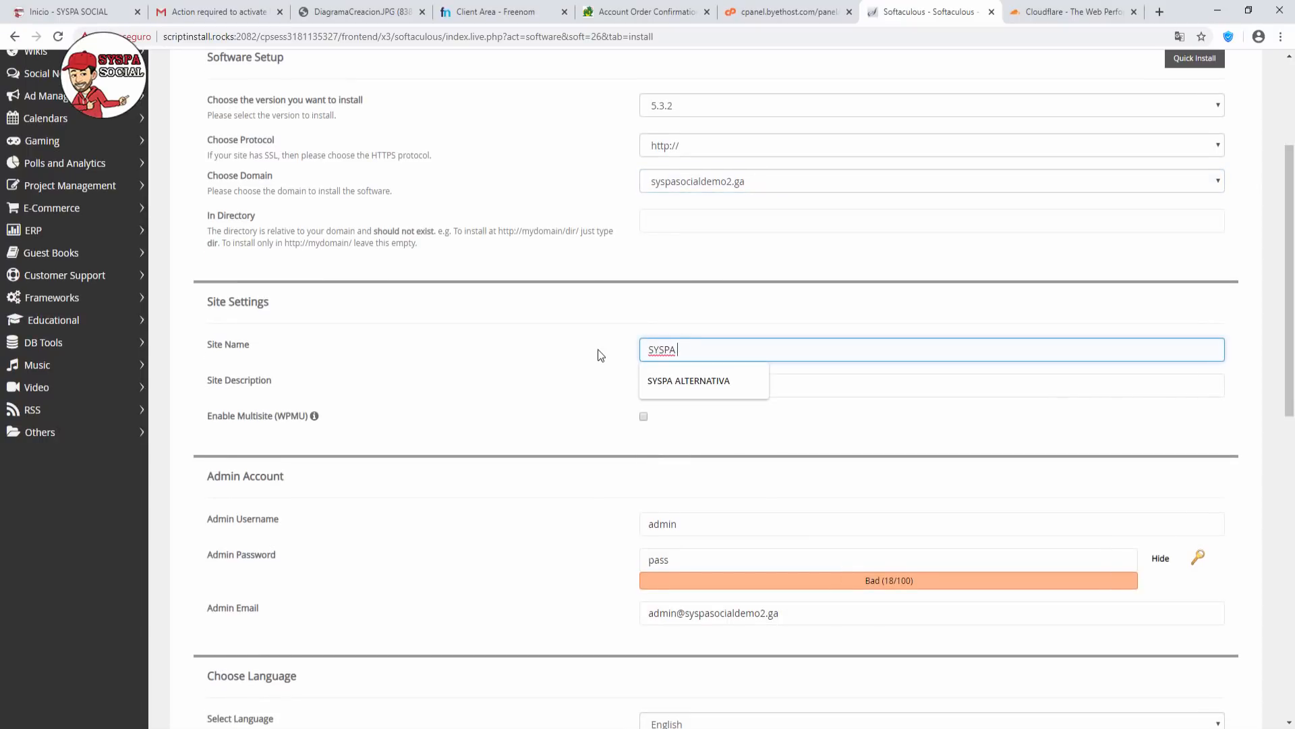
{"action": "type", "text": " DEMO 2"}
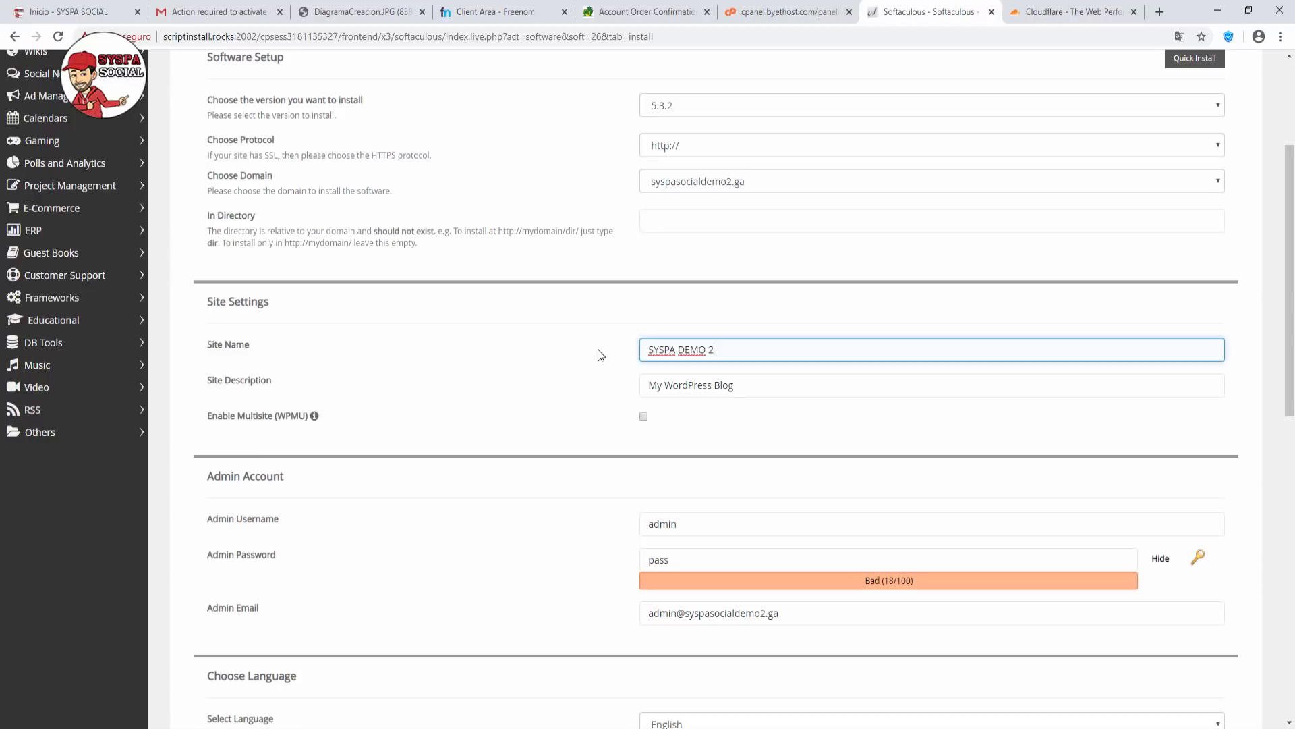
{"action": "left_click_drag", "start_coordinate": [766, 393], "coordinate": [544, 401]}
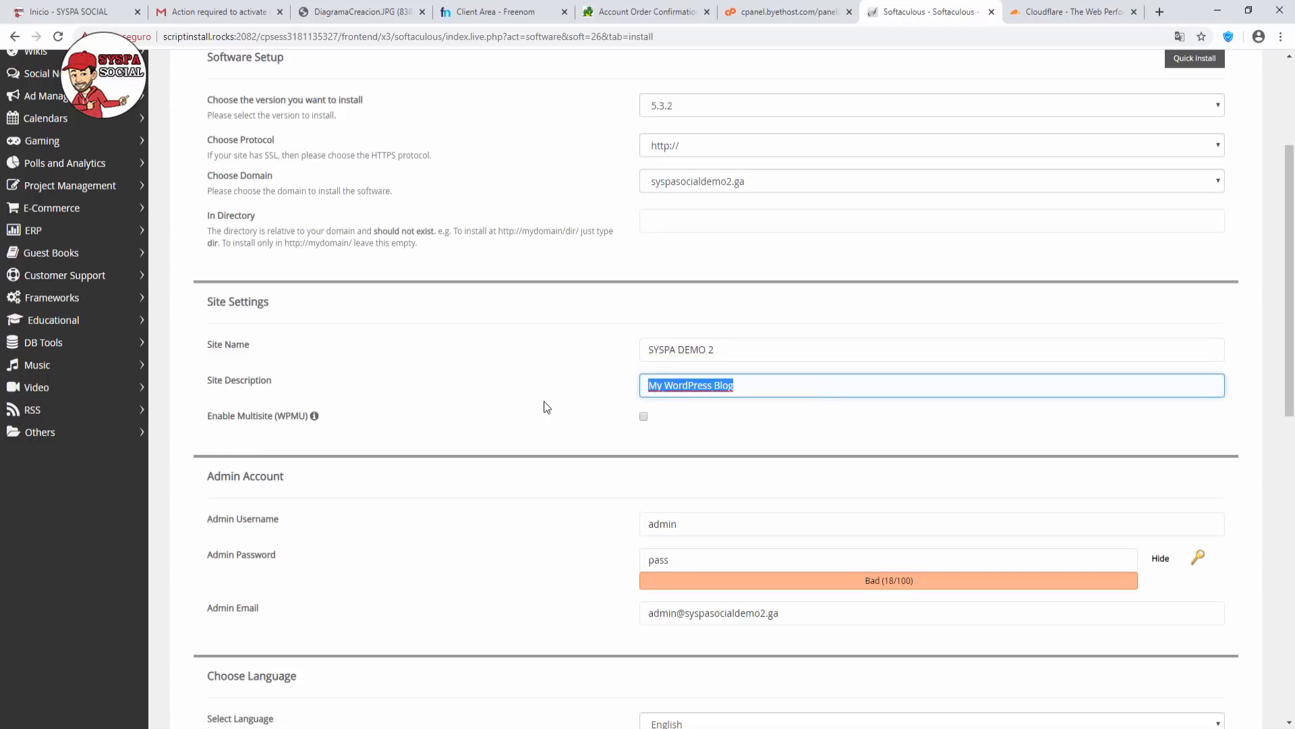
{"action": "type", "text": "TUT"}
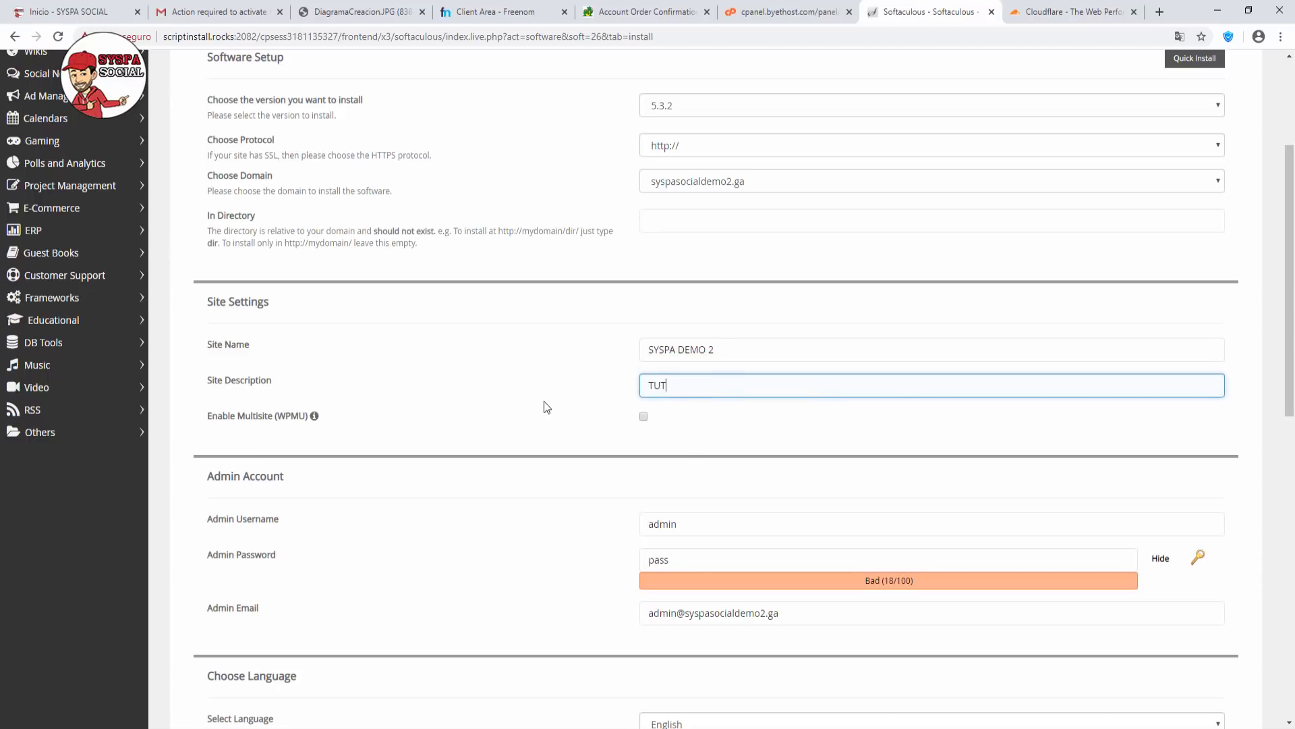
{"action": "type", "text": "ORIALES"}
Overwrite the admin password with a new one, masking the field.
{"action": "scroll", "coordinate": [563, 397], "scroll_direction": "down", "scroll_amount": 1}
{"action": "scroll", "coordinate": [564, 395], "scroll_direction": "down", "scroll_amount": 3}
{"action": "left_click", "coordinate": [704, 386]}
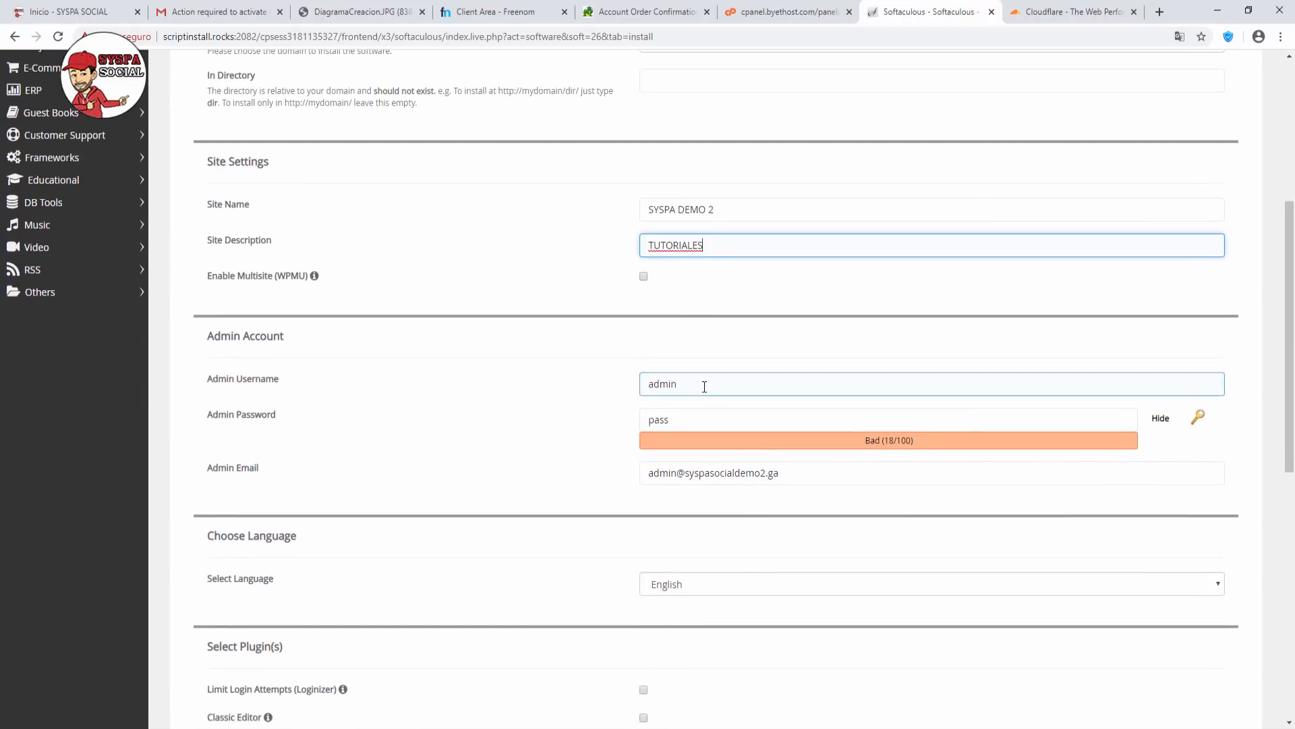
{"action": "left_click", "coordinate": [670, 425]}
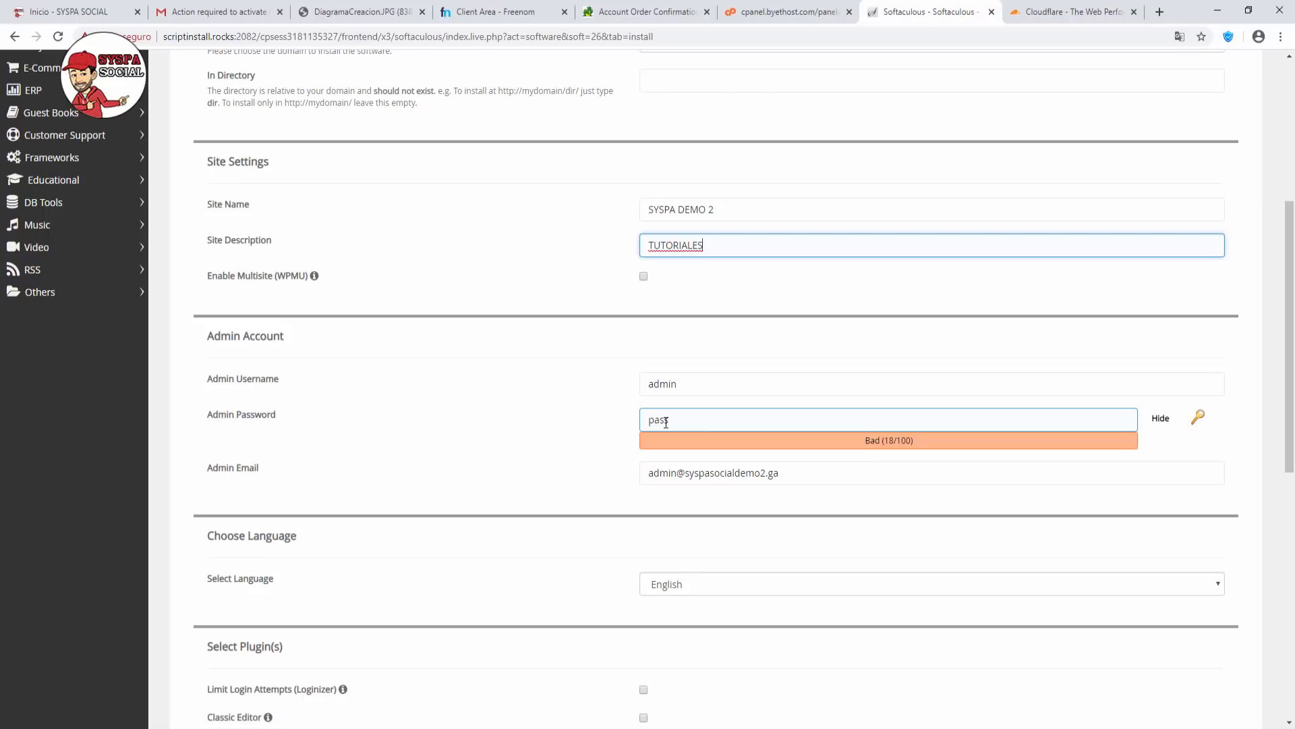
{"action": "left_click", "coordinate": [667, 422]}
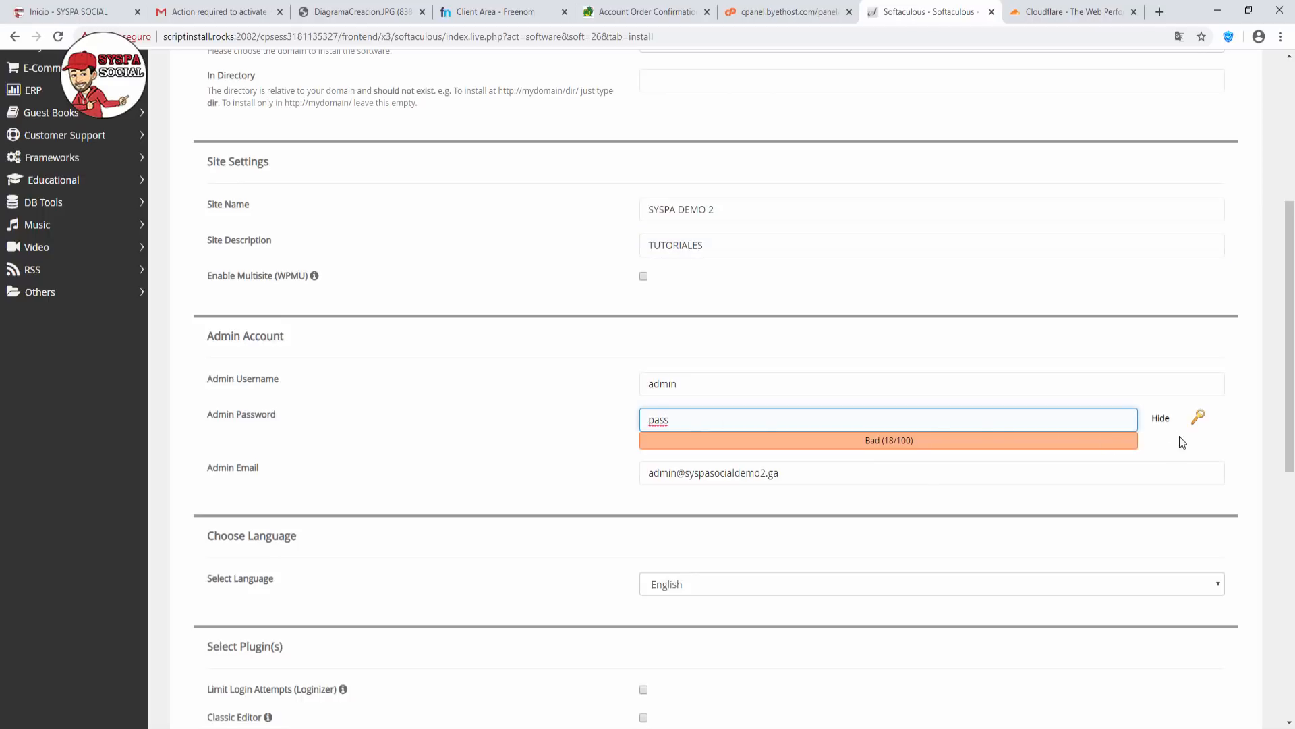
{"action": "left_click", "coordinate": [1164, 421]}
{"action": "left_click_drag", "start_coordinate": [690, 425], "coordinate": [559, 424]}
{"action": "type", "text": "ad"}
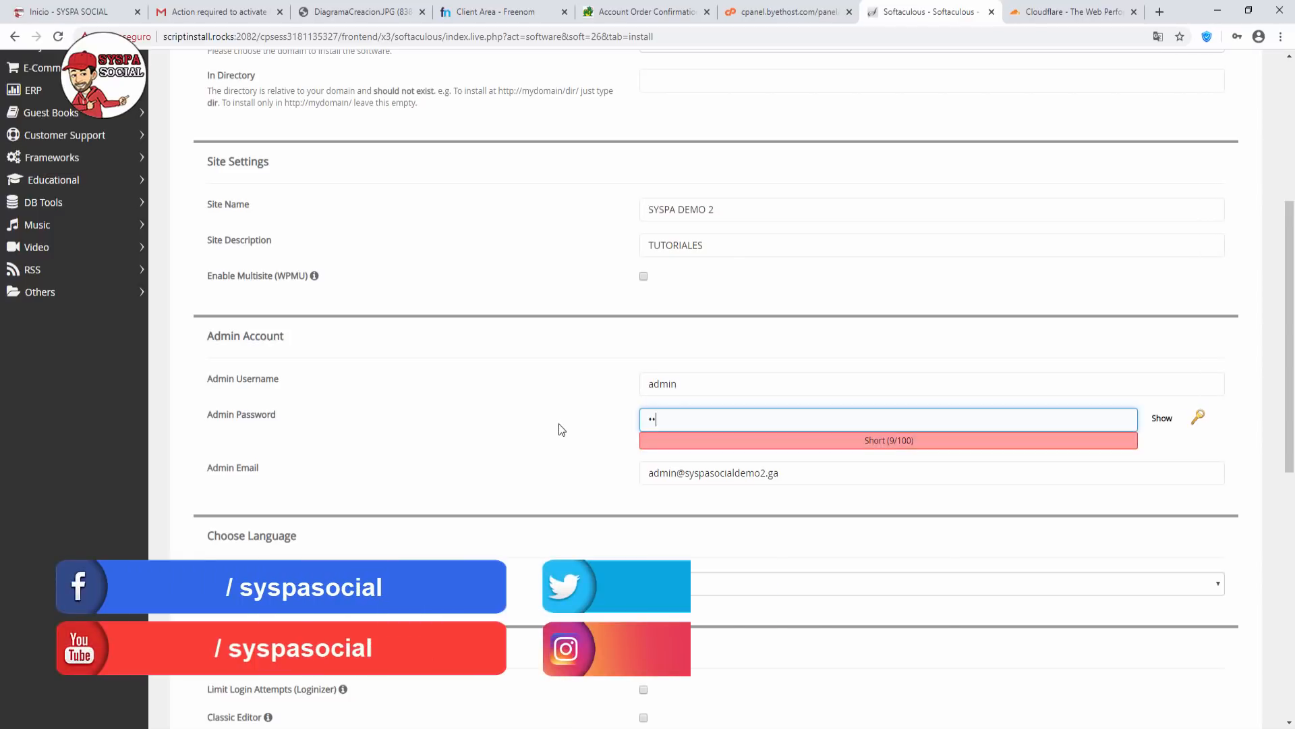
{"action": "type", "text": "min123"}
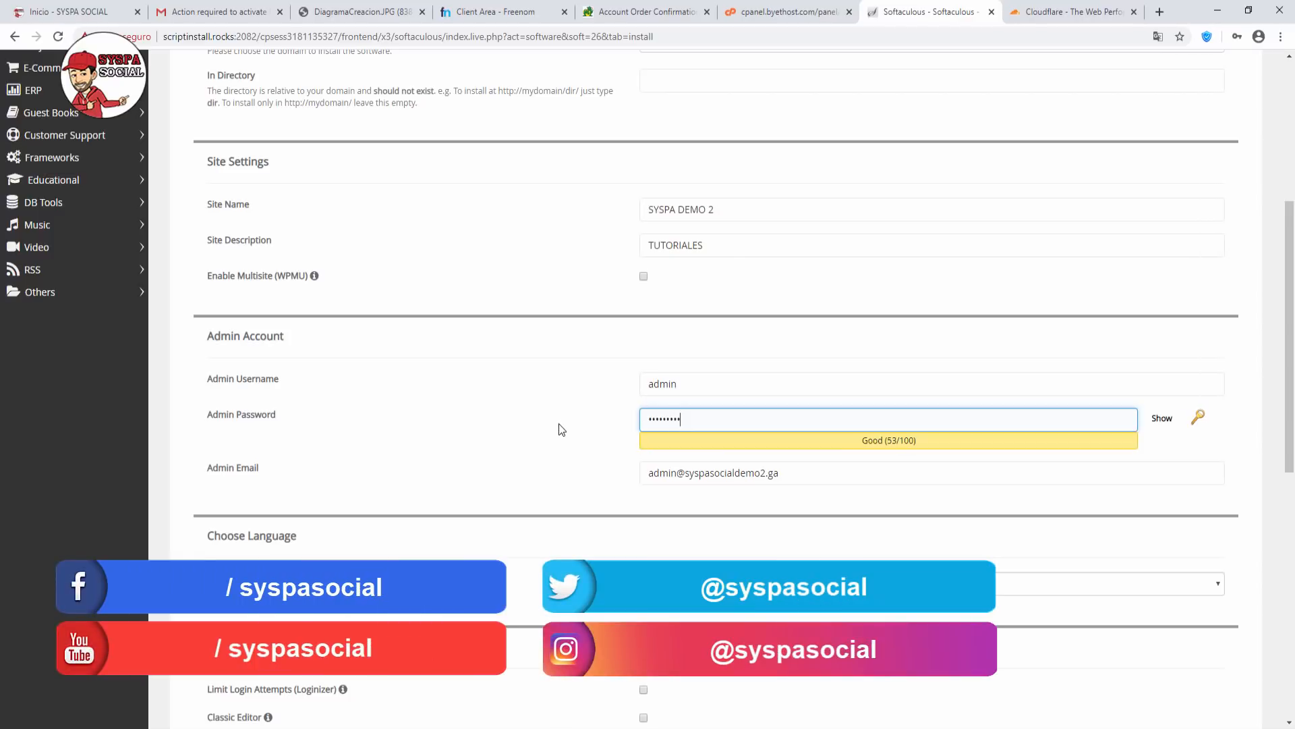
Replace the admin e-mail with the account's Gmail address.
{"action": "scroll", "coordinate": [559, 429], "scroll_direction": "down", "scroll_amount": 2}
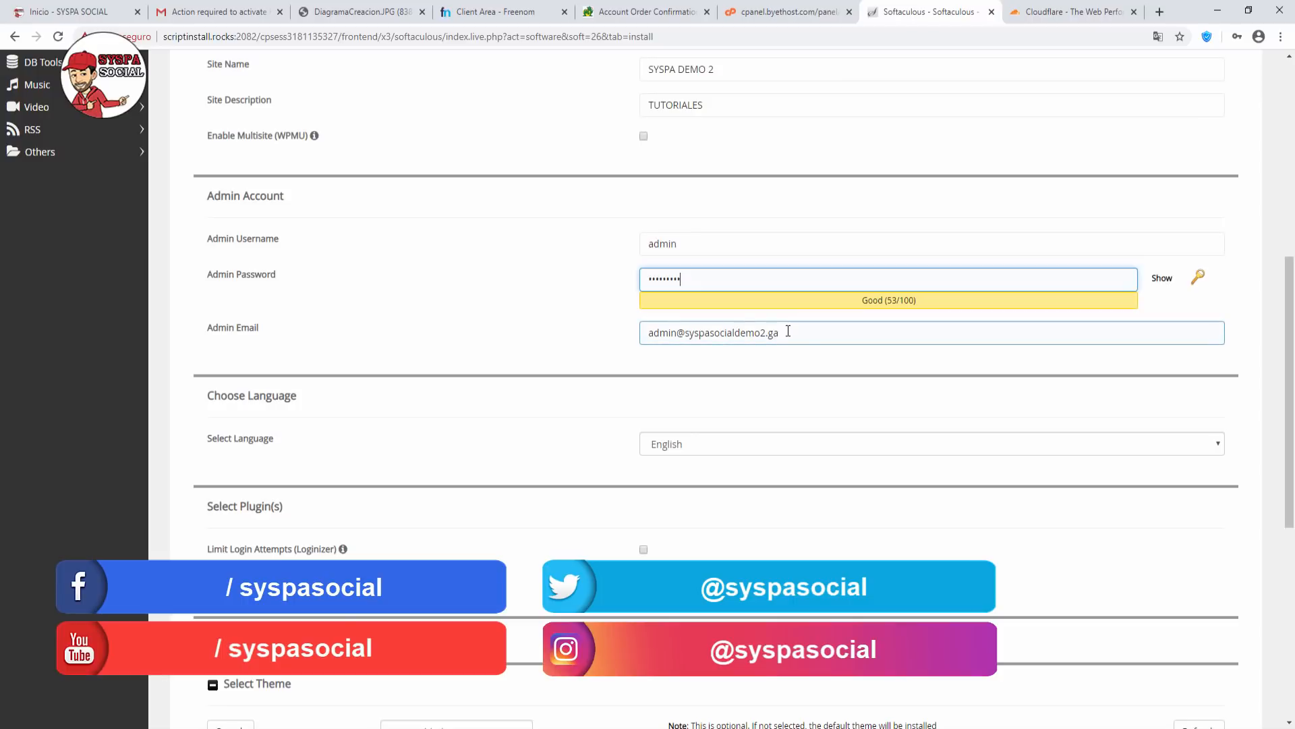
{"action": "left_click_drag", "start_coordinate": [790, 332], "coordinate": [583, 330]}
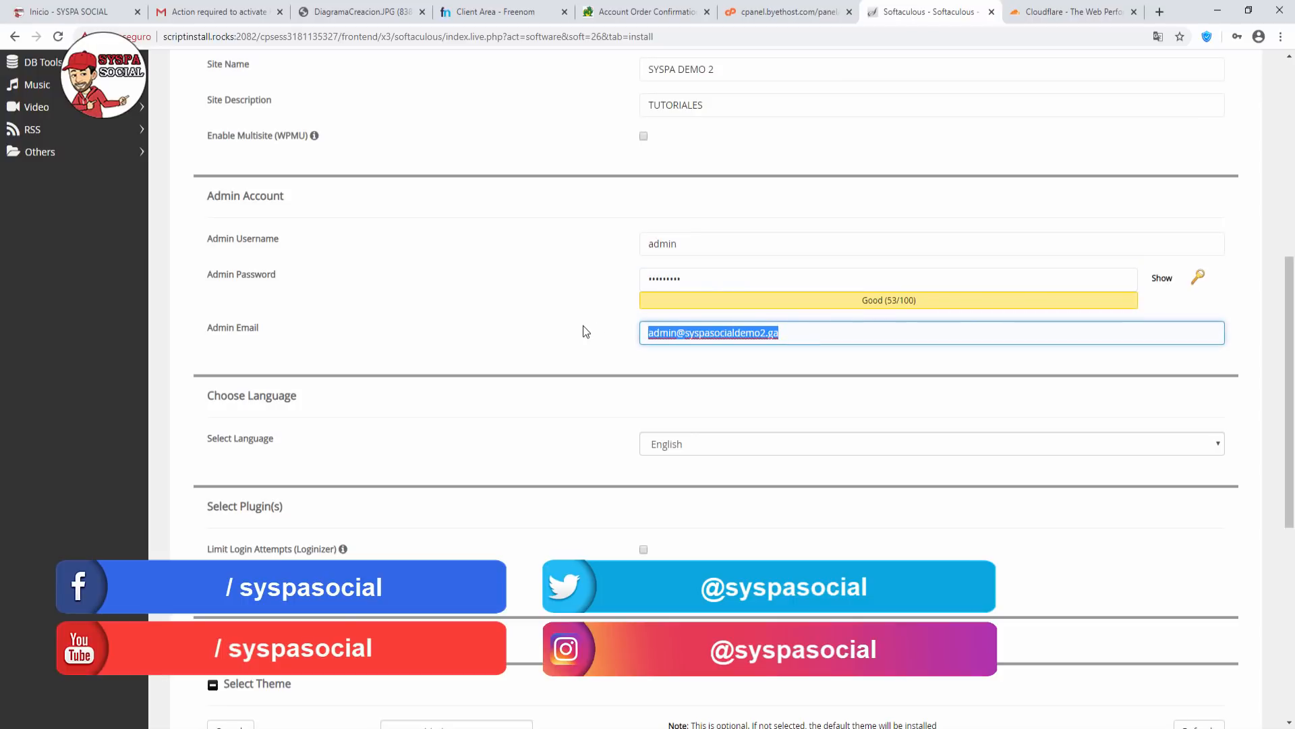
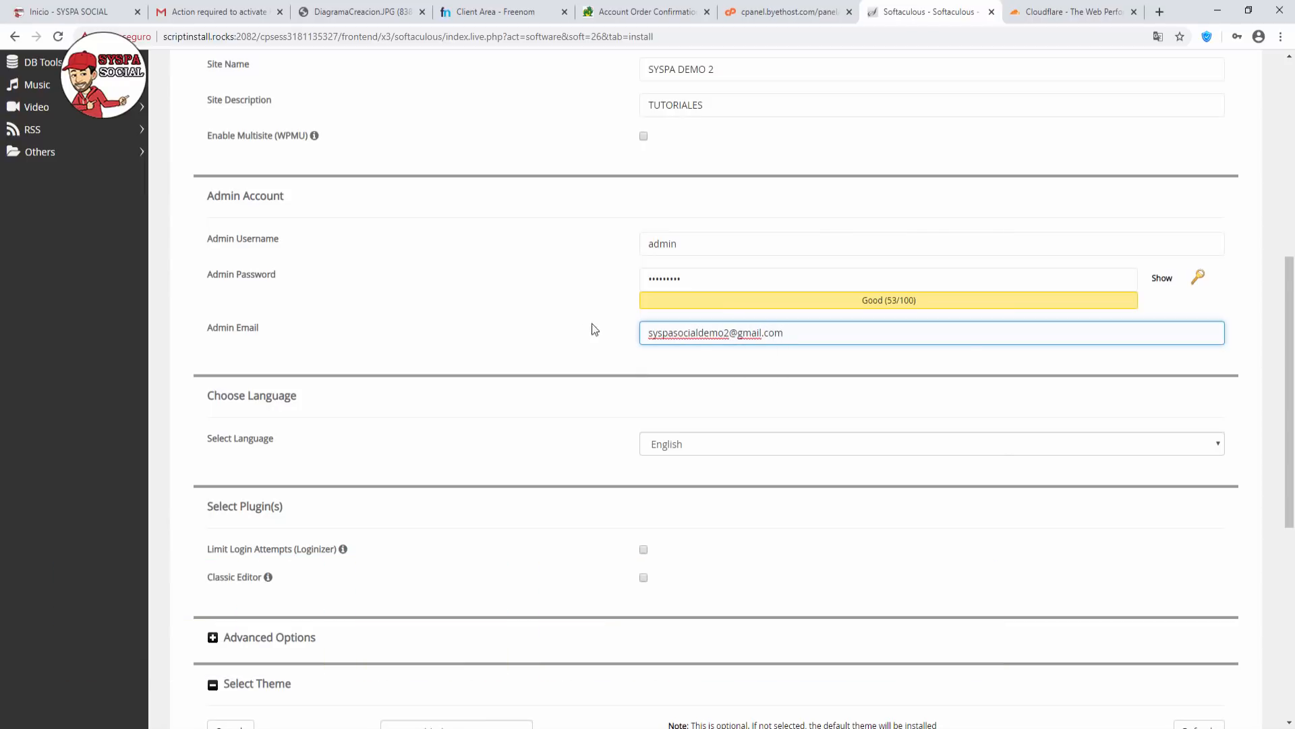
{"action": "left_click", "coordinate": [563, 403]}
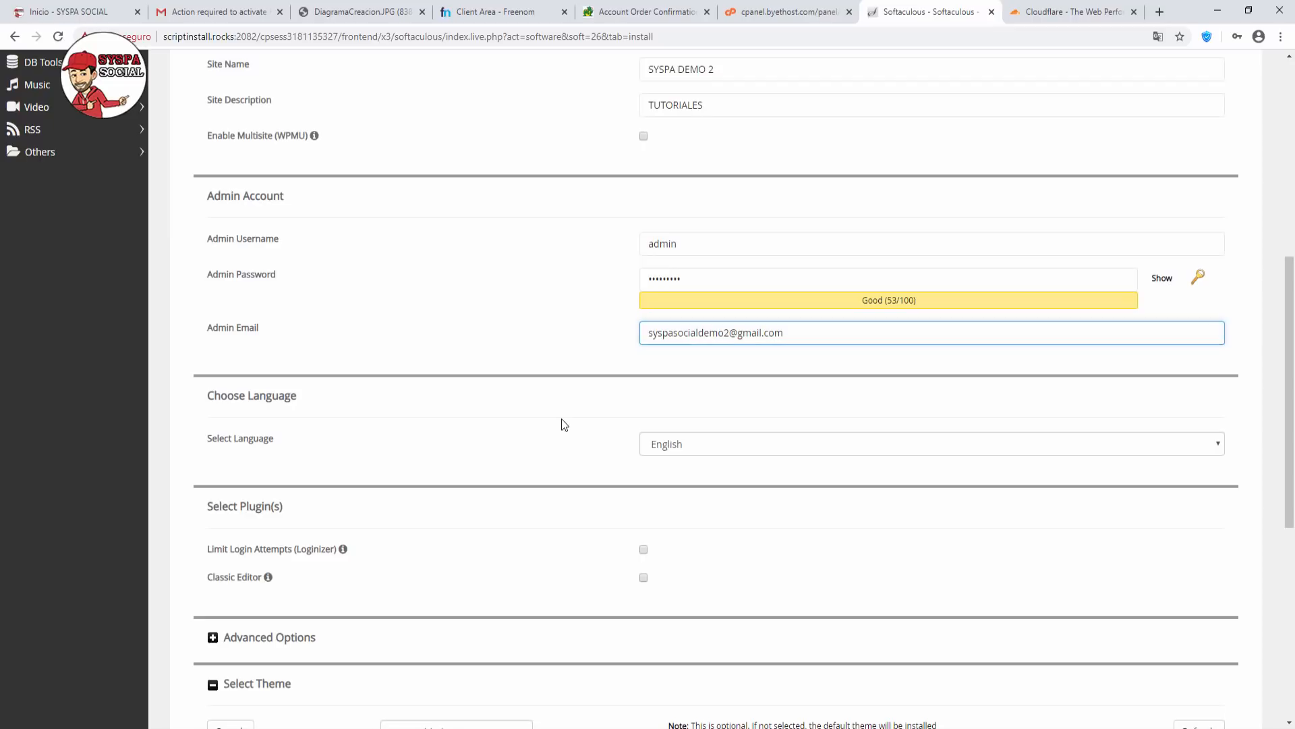
{"action": "scroll", "coordinate": [626, 415], "scroll_direction": "down", "scroll_amount": 3}
{"action": "scroll", "coordinate": [675, 386], "scroll_direction": "down", "scroll_amount": 1}
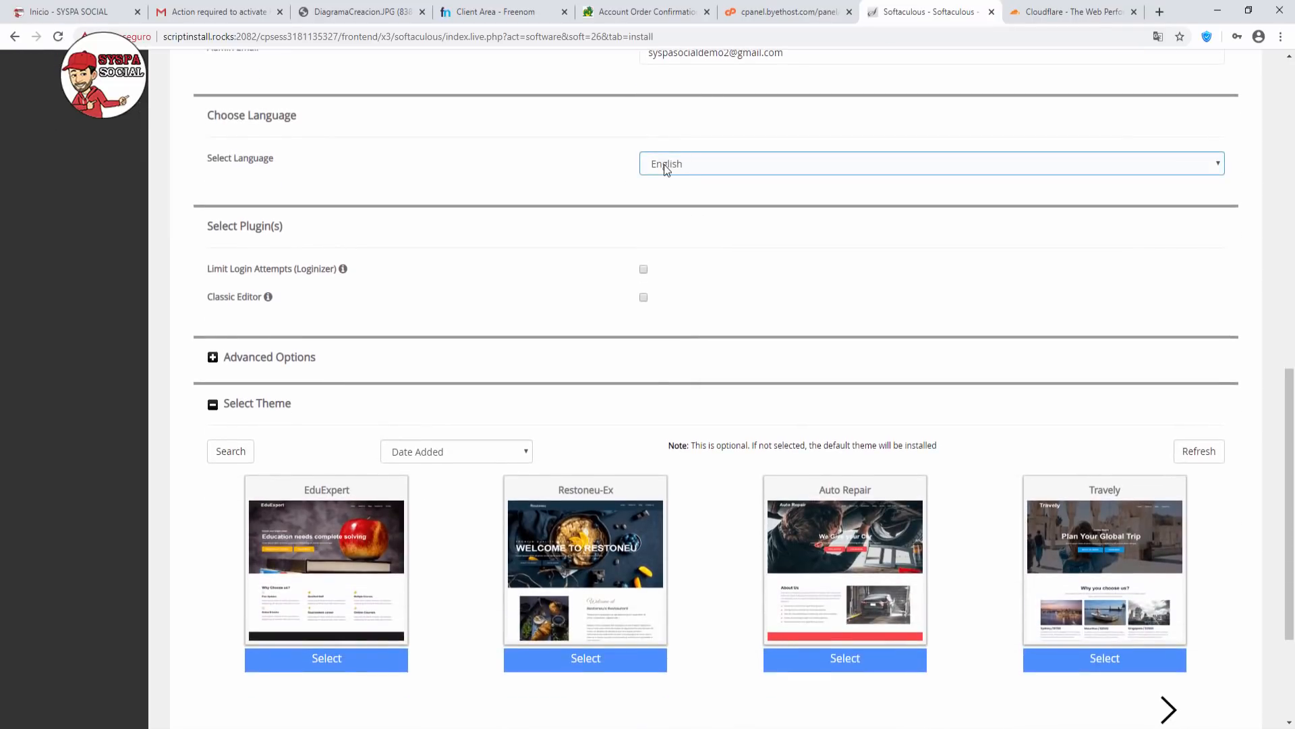
Set the WordPress install language to Spanish.
{"action": "left_click", "coordinate": [664, 164]}
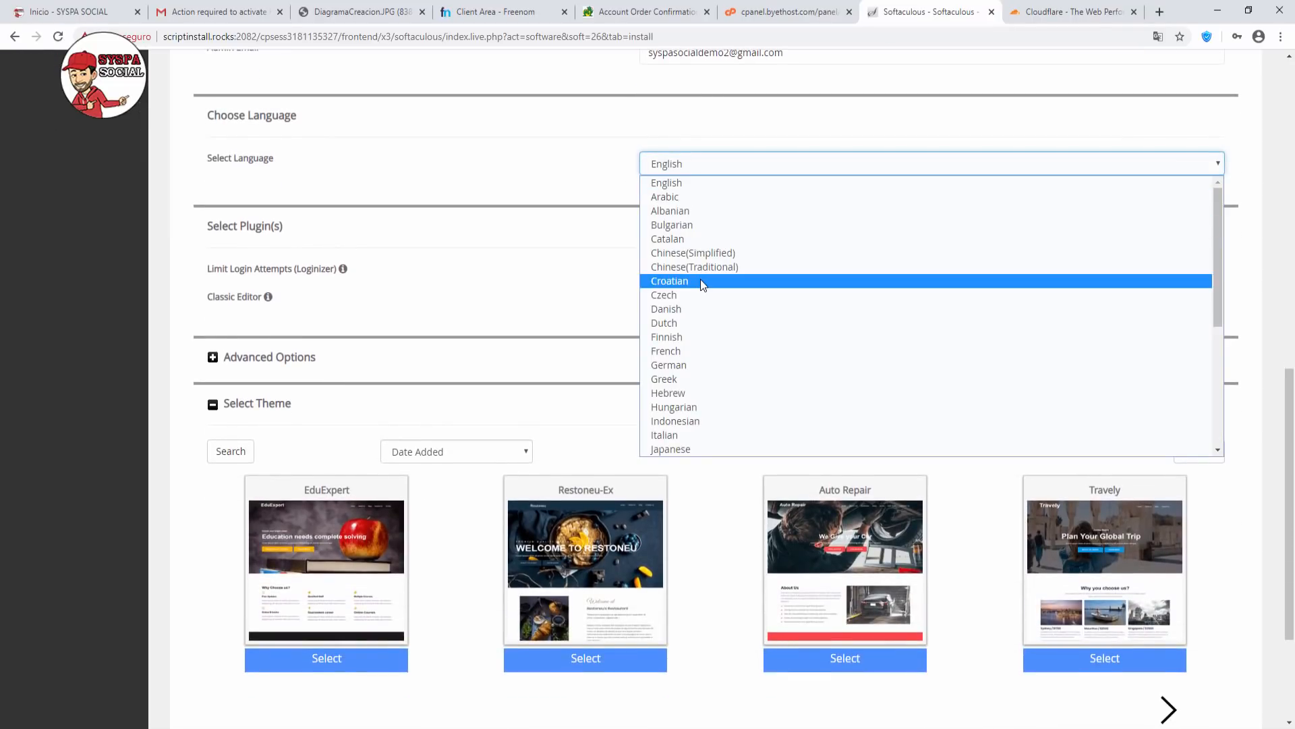
{"action": "key", "text": "s"}
{"action": "scroll", "coordinate": [701, 279], "scroll_direction": "down", "scroll_amount": 3}
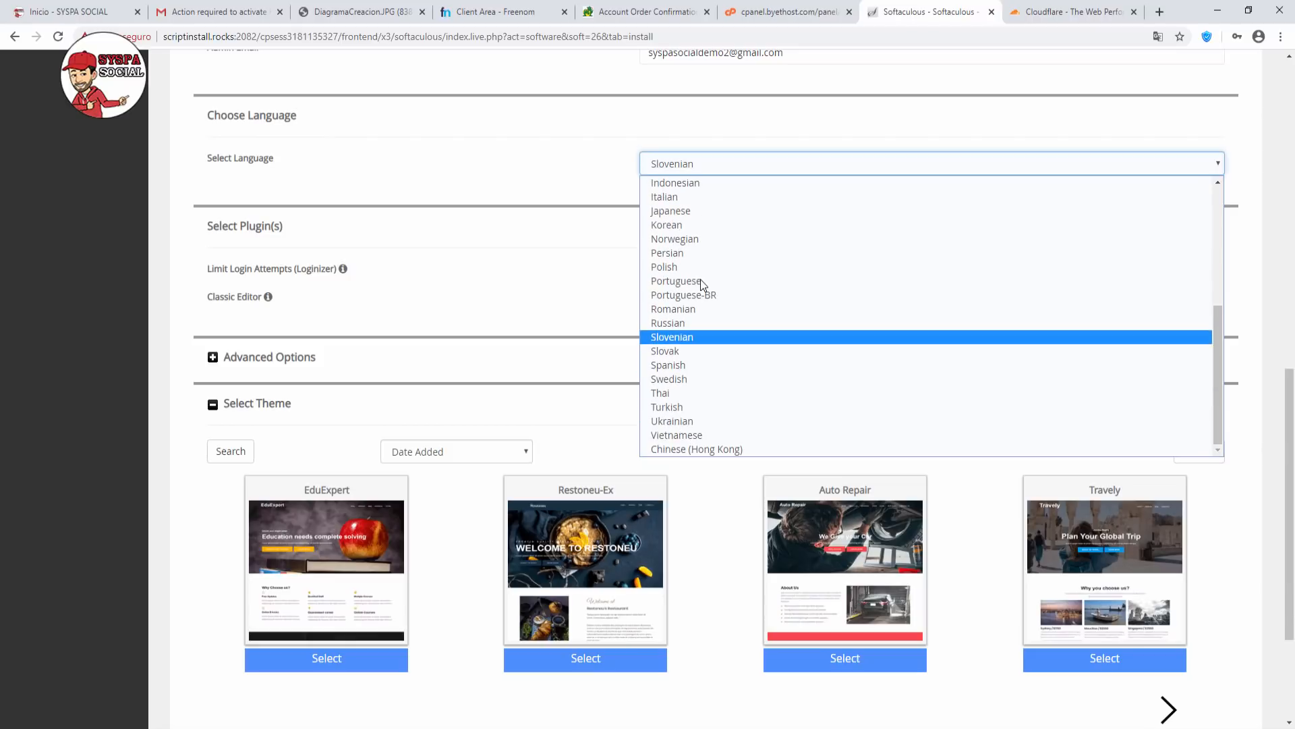
{"action": "left_click", "coordinate": [672, 367]}
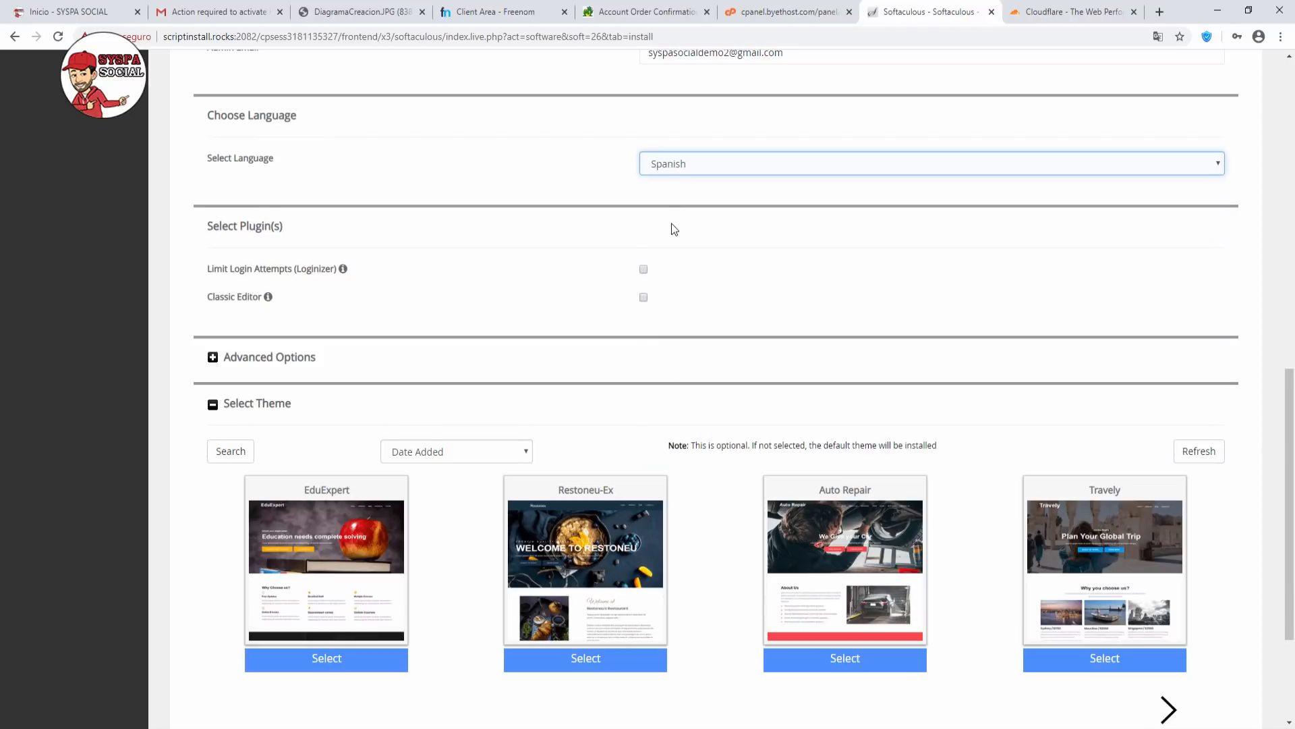
Choose the Construct-Ex theme from the next page of themes.
{"action": "scroll", "coordinate": [674, 229], "scroll_direction": "down", "scroll_amount": 1}
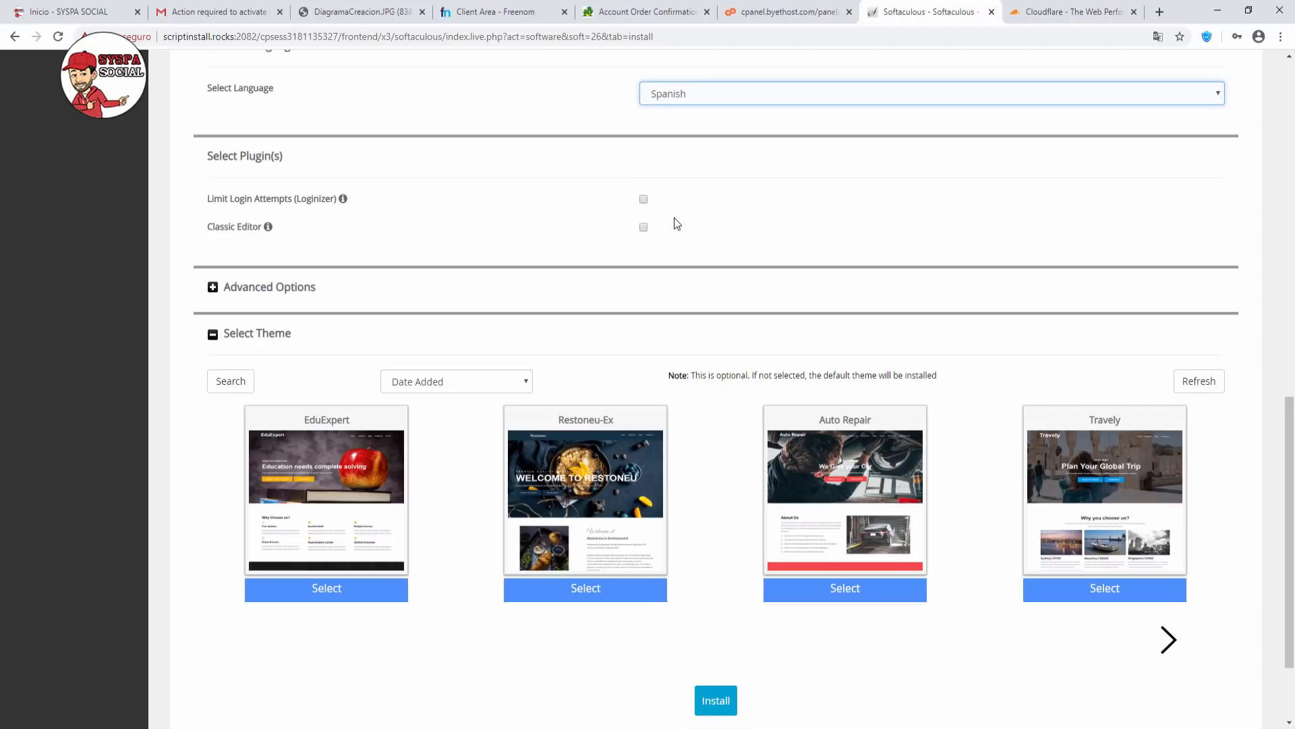
{"action": "scroll", "coordinate": [674, 219], "scroll_direction": "down", "scroll_amount": 2}
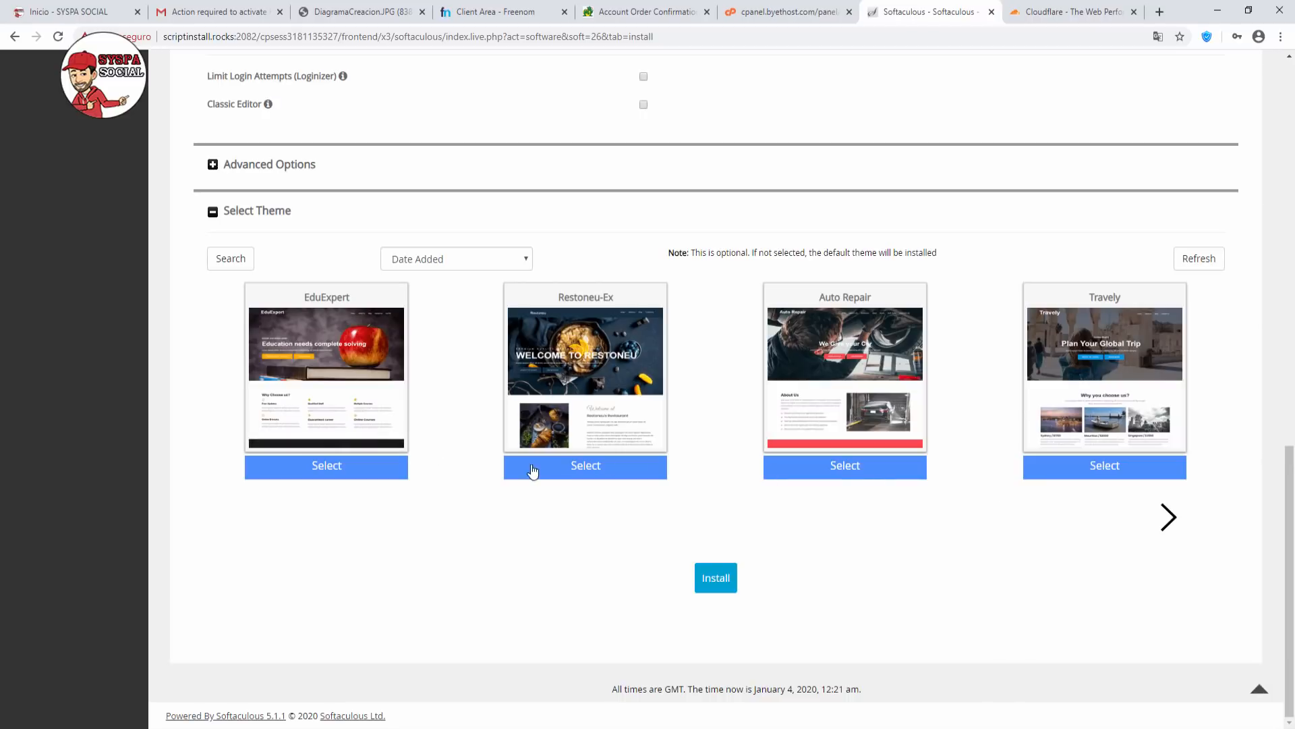
{"action": "left_click", "coordinate": [1170, 518]}
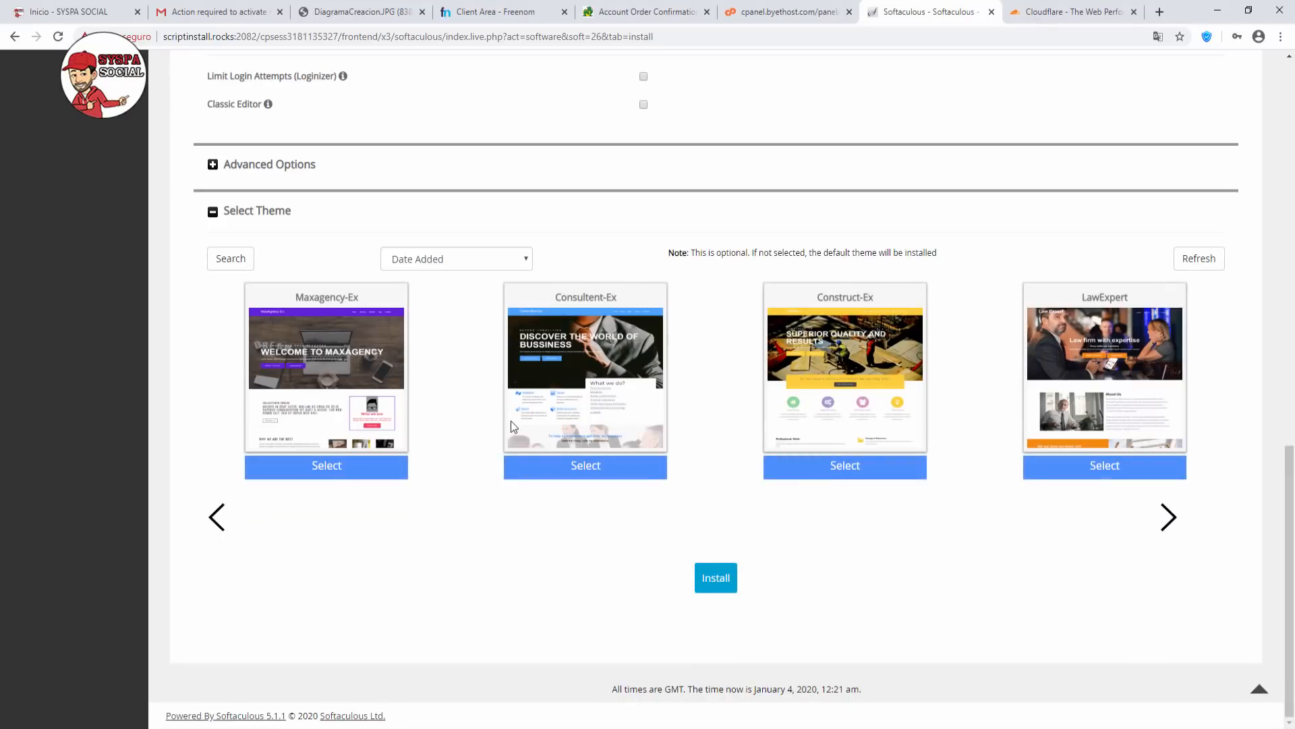
{"action": "left_click", "coordinate": [847, 476]}
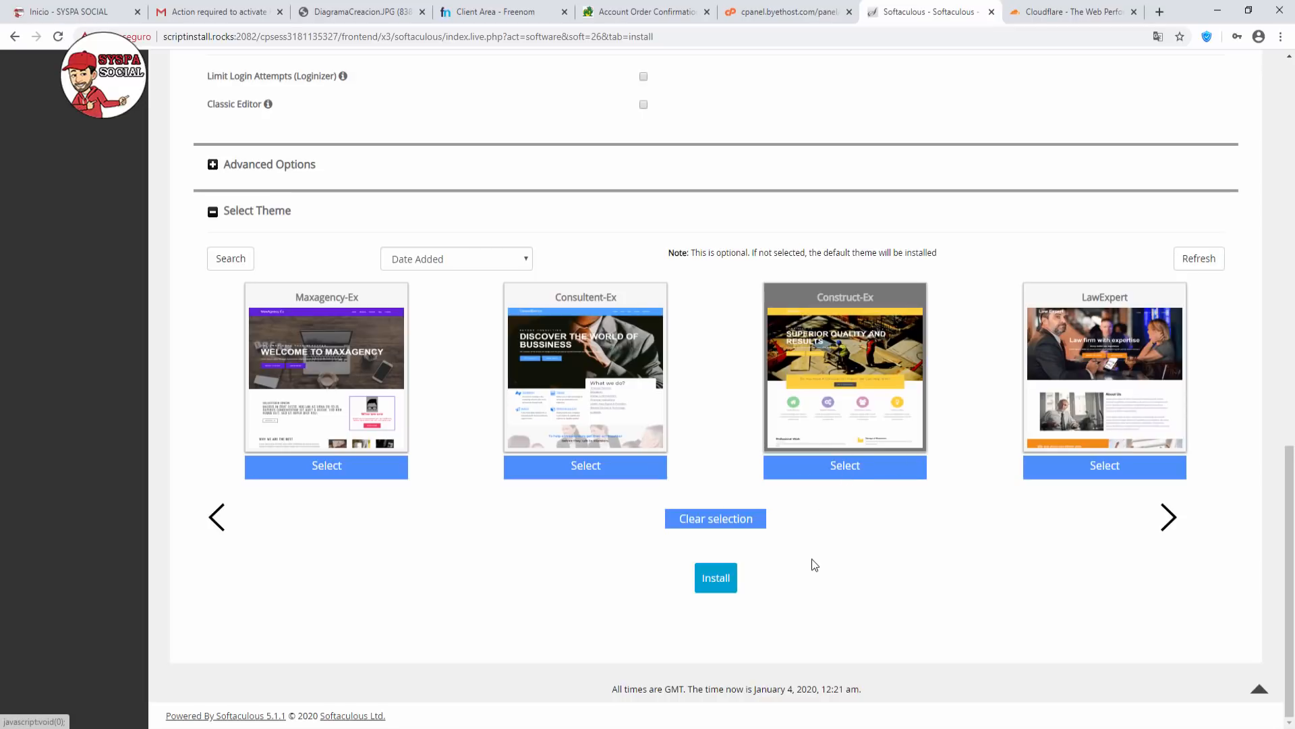
Install WordPress on syspasocialdemo2.ga and preview the new Construct-Ex site in a separate tab.
{"action": "left_click", "coordinate": [718, 585]}
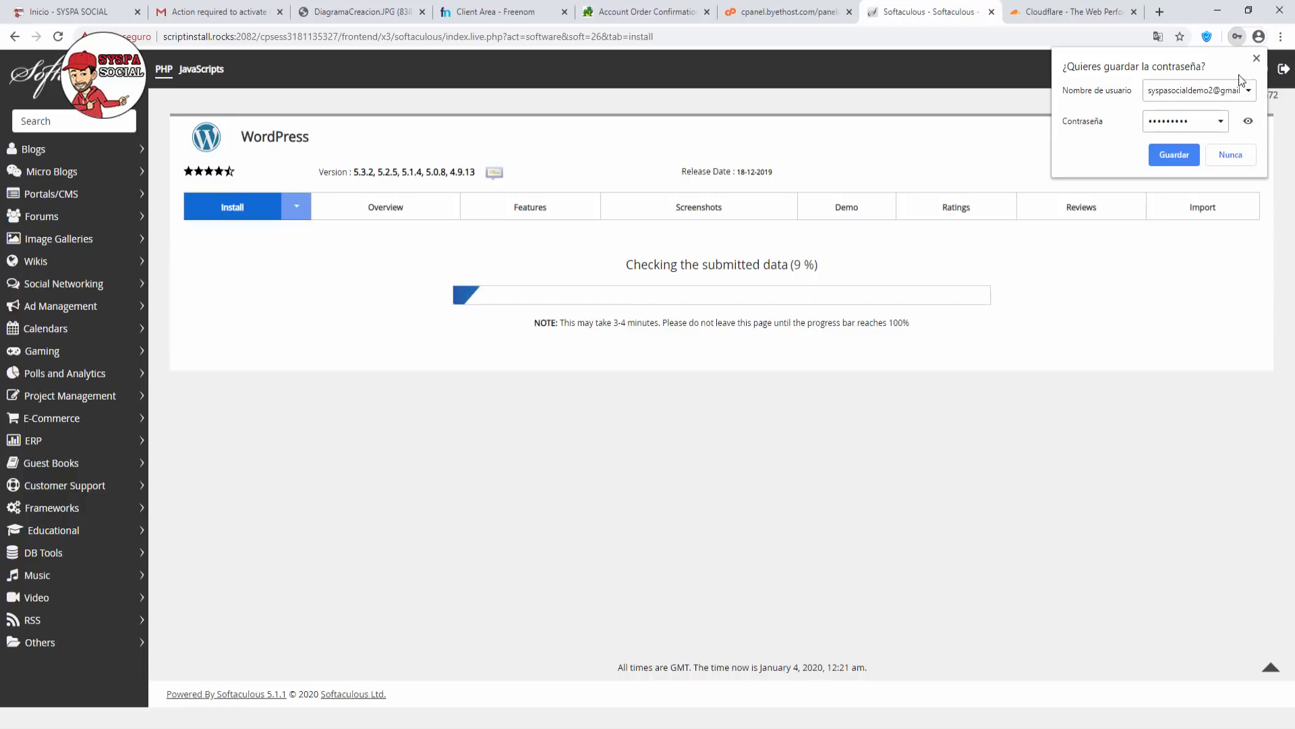
{"action": "left_click", "coordinate": [1256, 58]}
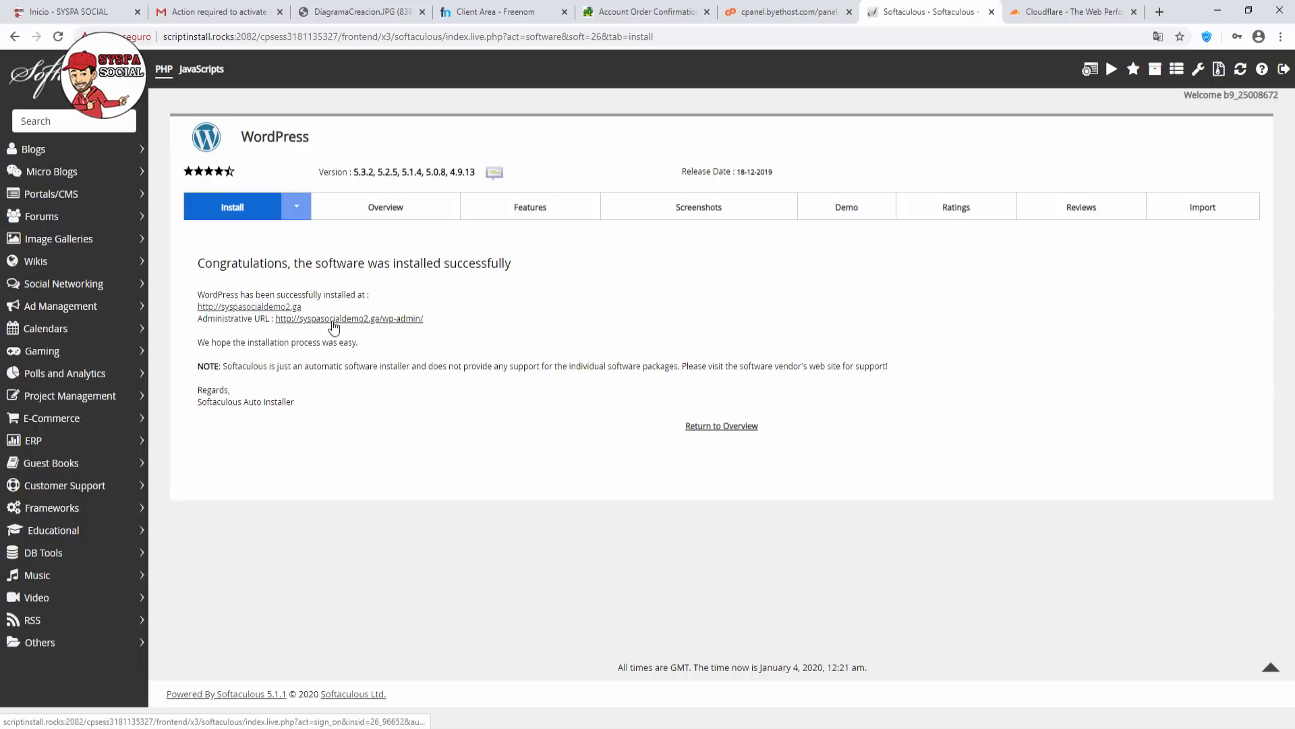
{"action": "right_click", "coordinate": [266, 308]}
{"action": "left_click", "coordinate": [292, 317]}
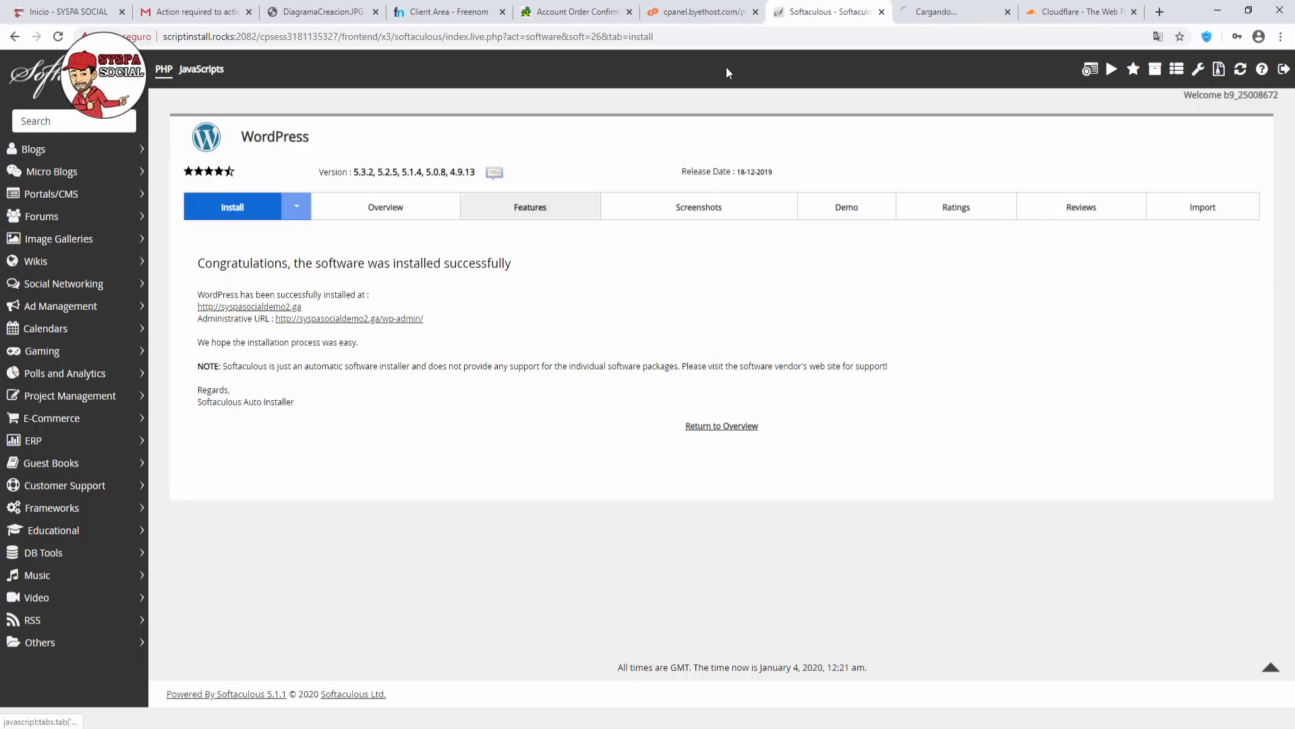
{"action": "key", "text": "ctrl+Tab"}
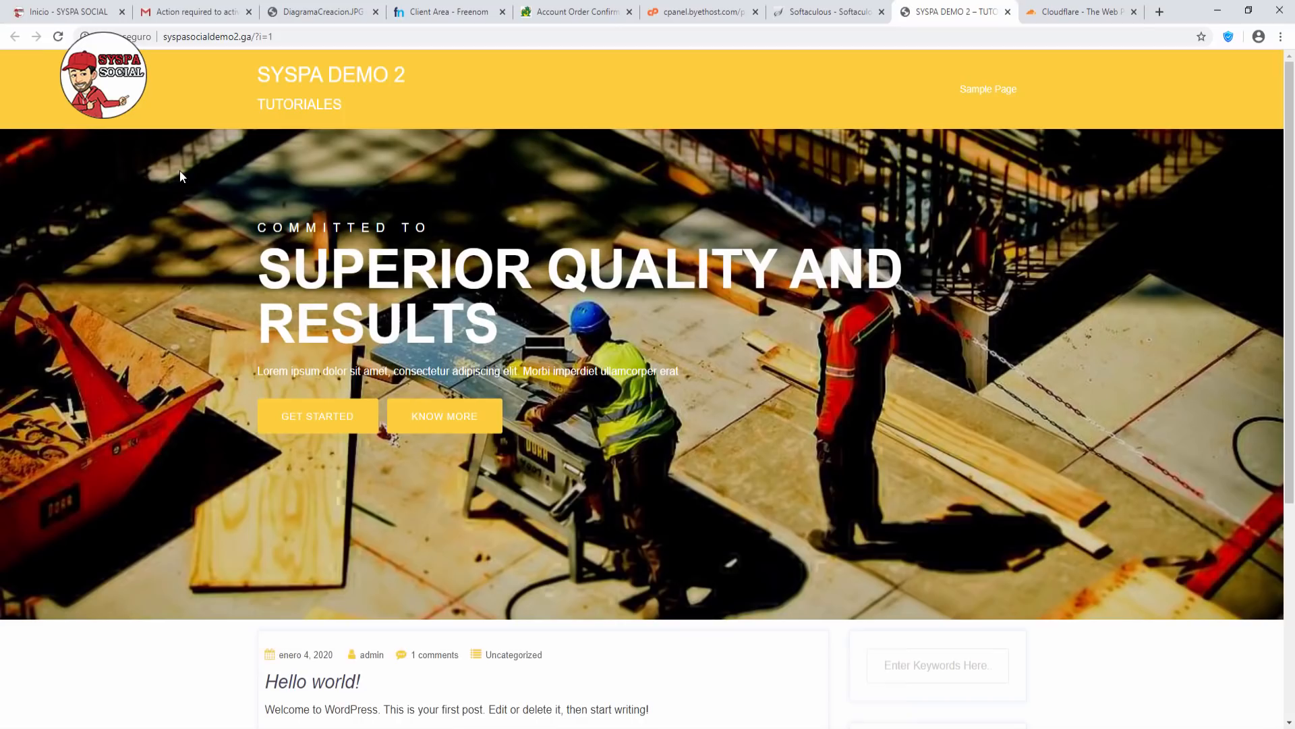
{"action": "scroll", "coordinate": [191, 170], "scroll_direction": "down", "scroll_amount": 1}
{"action": "scroll", "coordinate": [195, 175], "scroll_direction": "down", "scroll_amount": 4}
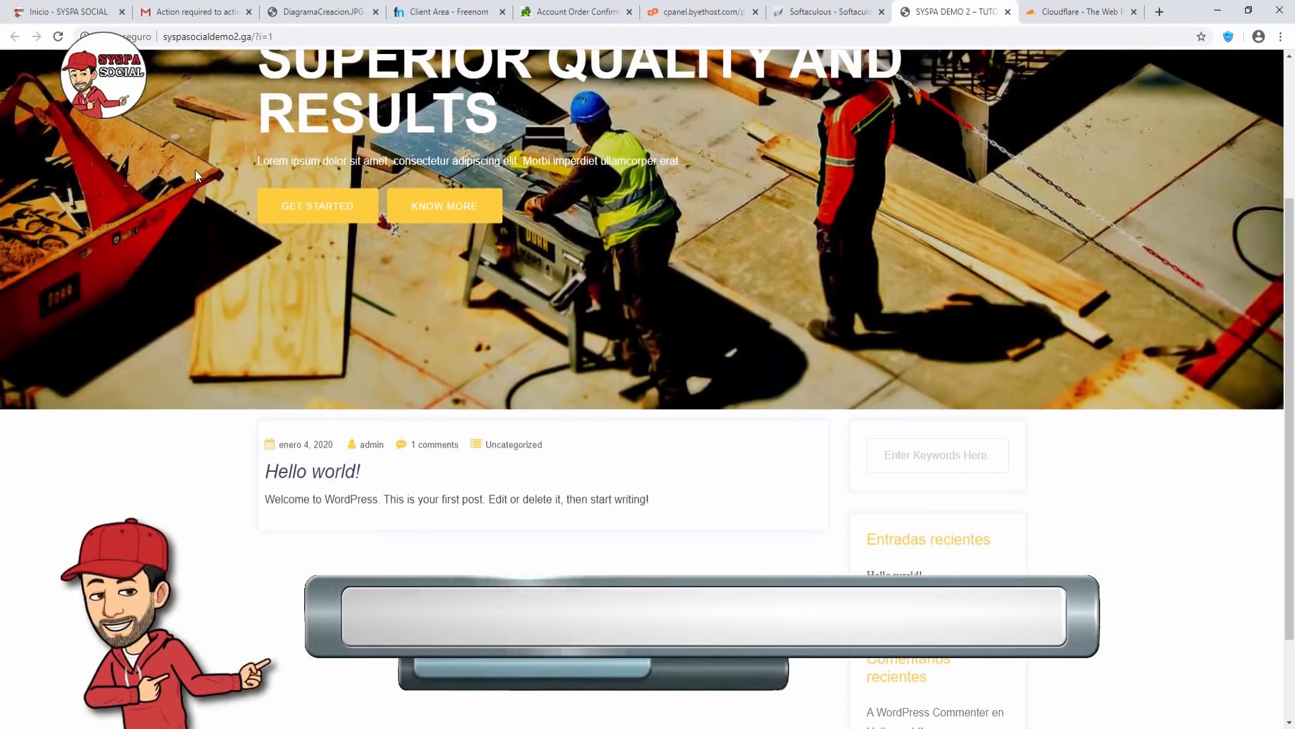
{"action": "scroll", "coordinate": [211, 174], "scroll_direction": "up", "scroll_amount": 5}
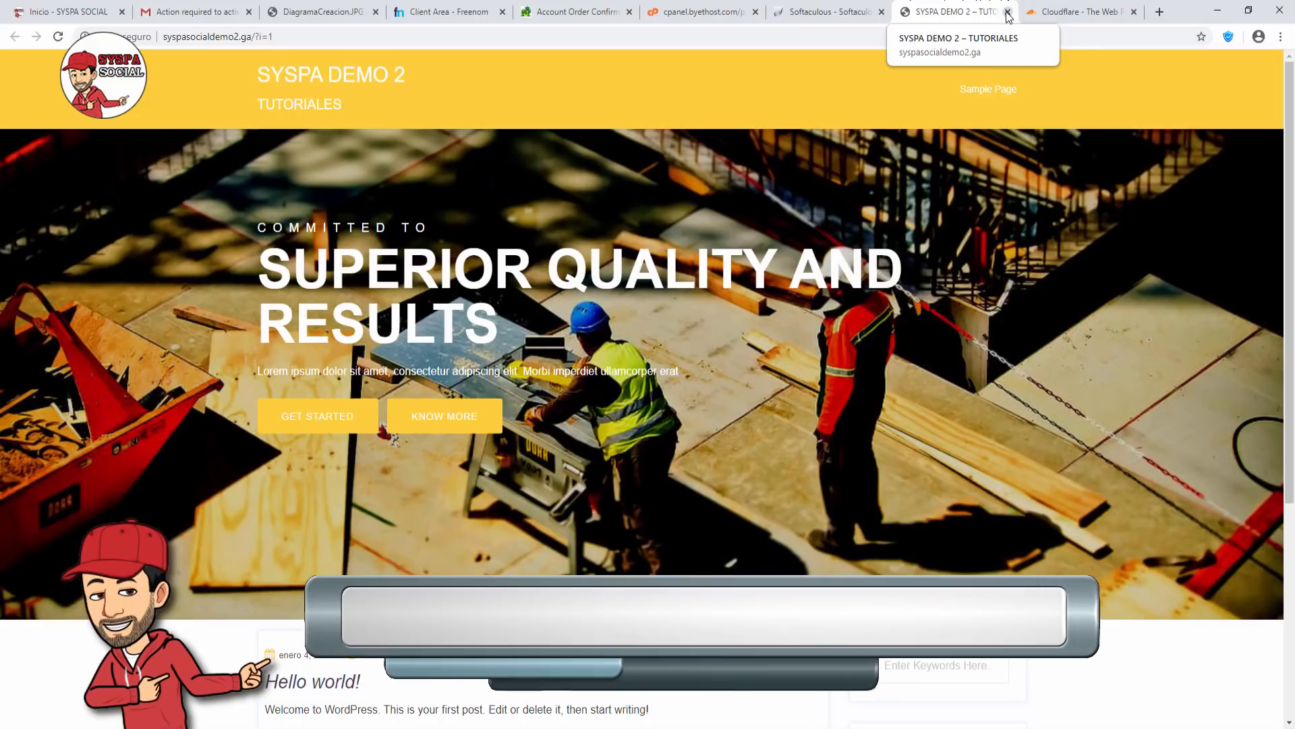
{"action": "left_click", "coordinate": [1008, 13]}
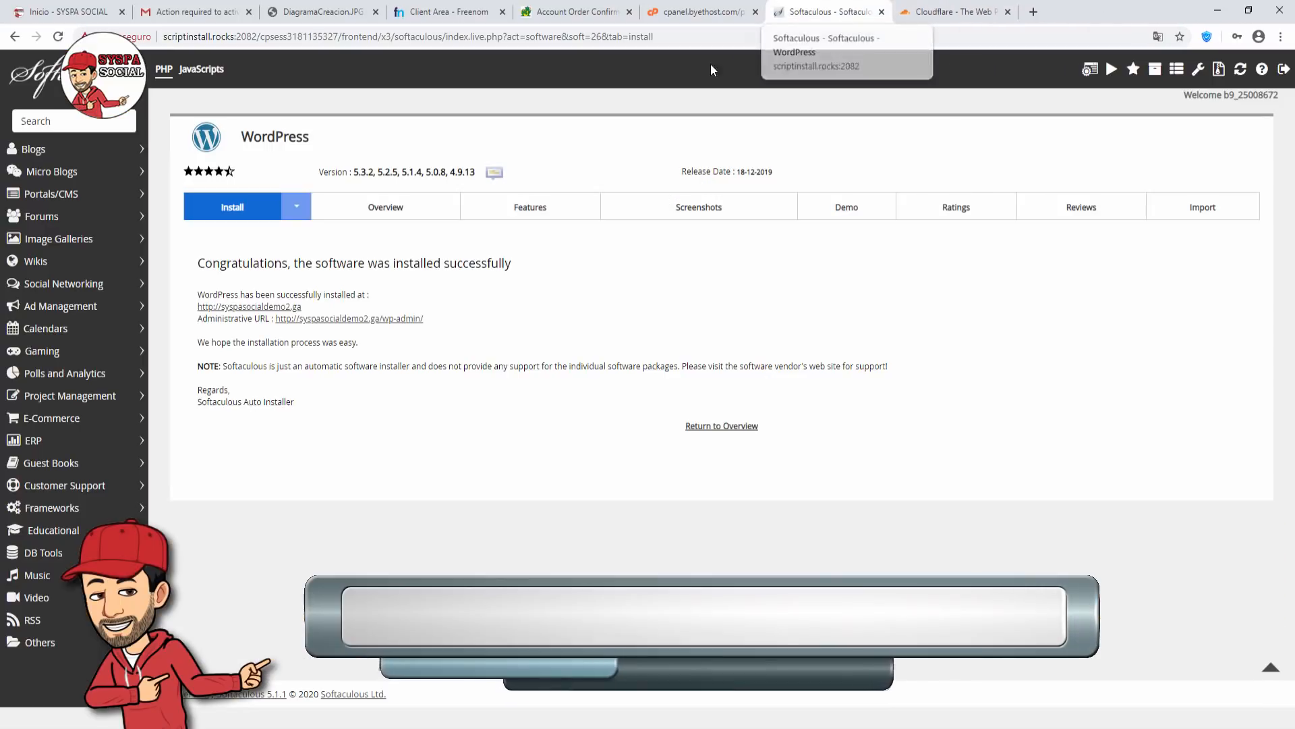
Open the new site's WordPress admin and go to Apariencia > Temas, with Construct-Ex active.
{"action": "right_click", "coordinate": [365, 327]}
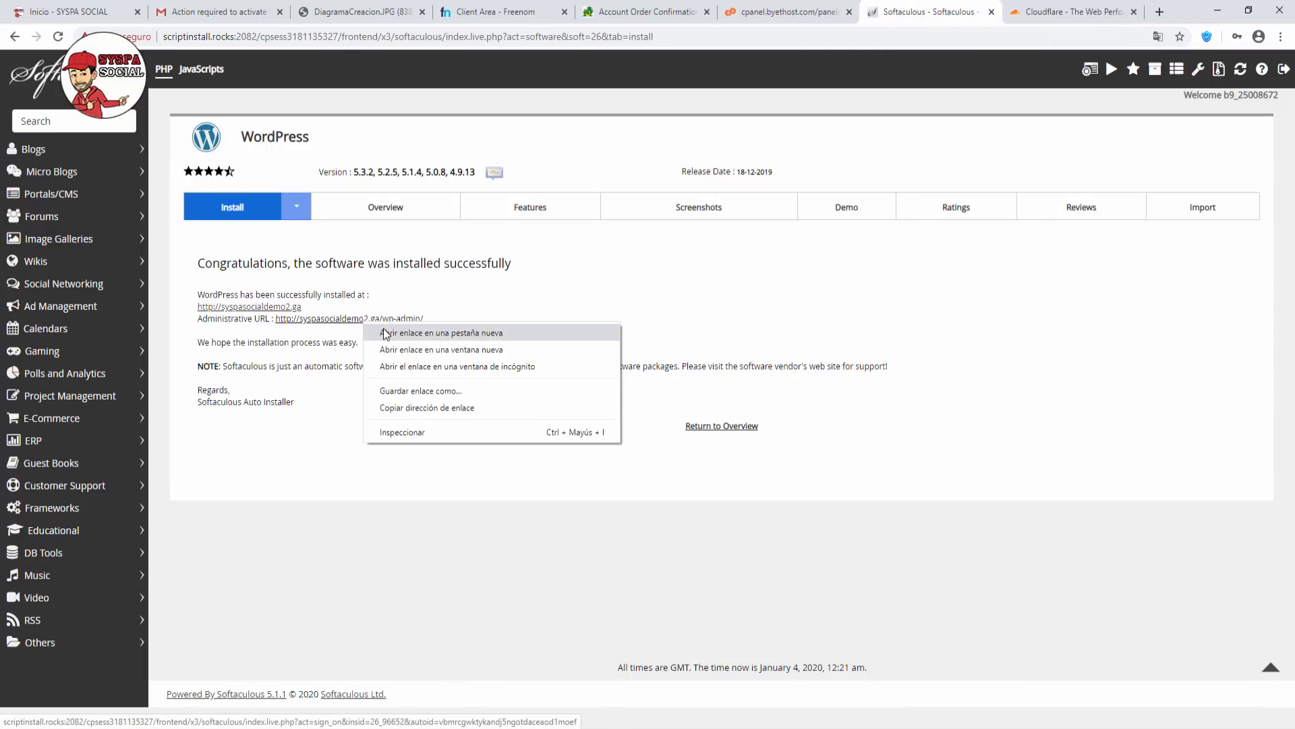
{"action": "left_click", "coordinate": [405, 333]}
{"action": "left_click", "coordinate": [937, 18]}
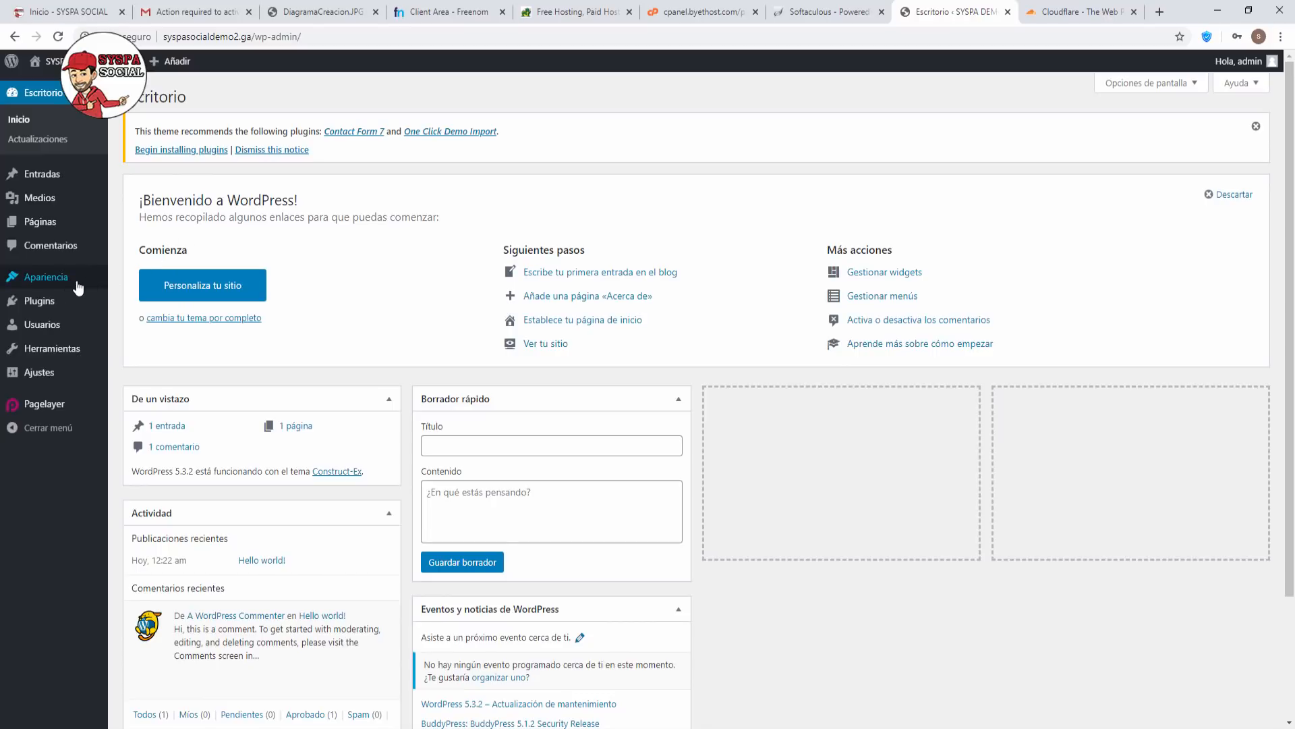
{"action": "mouse_move", "coordinate": [42, 286]}
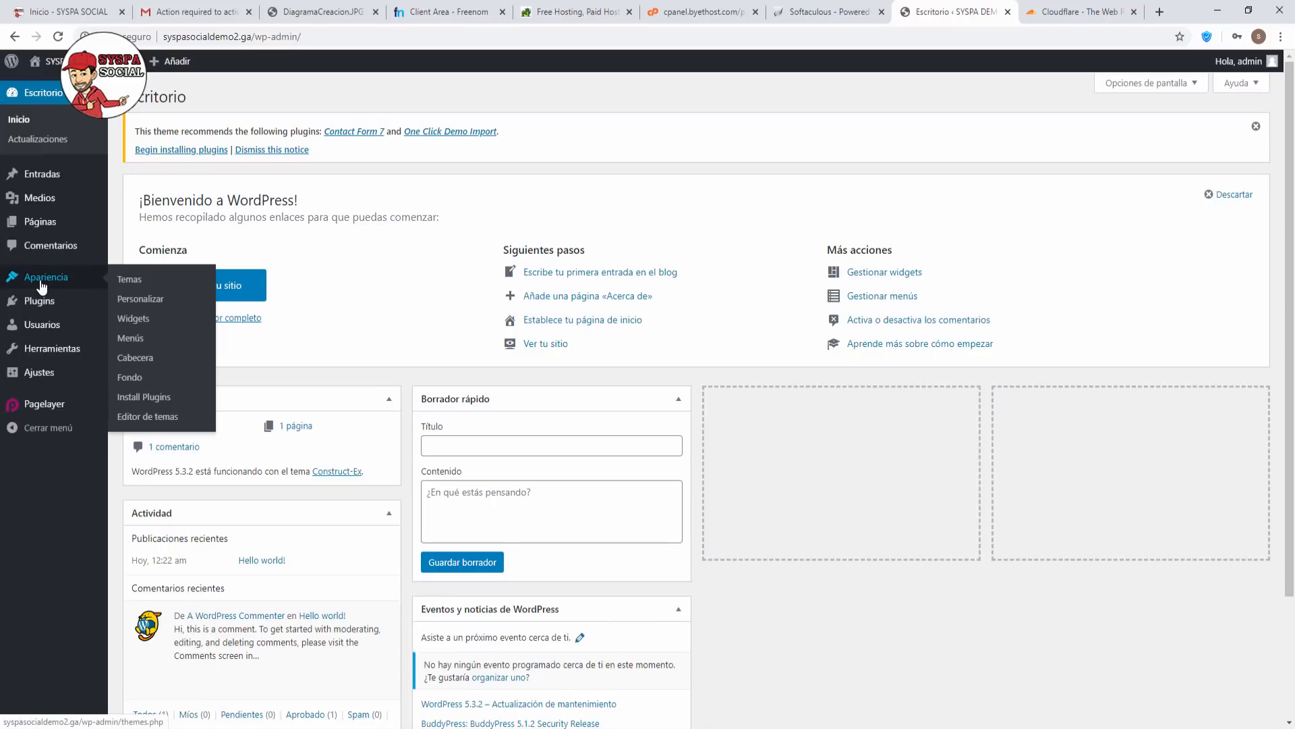
{"action": "left_click", "coordinate": [128, 286]}
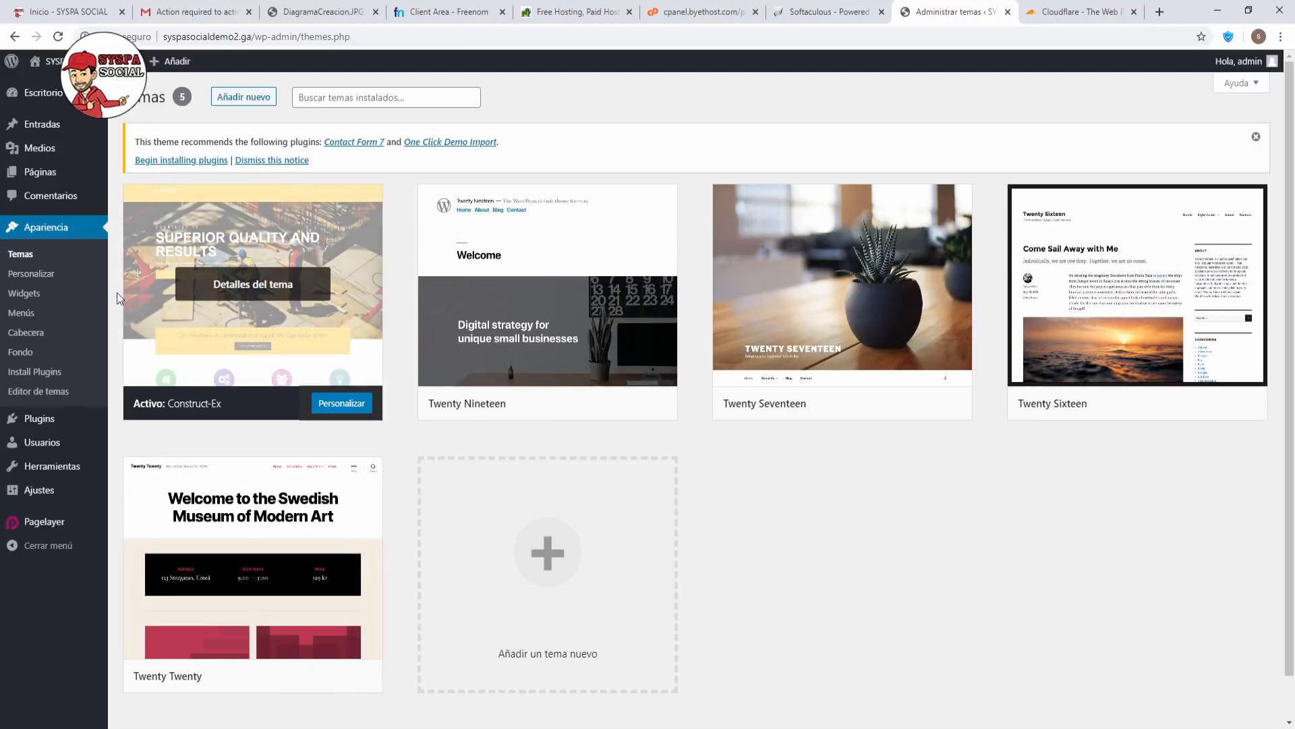
In the Customizer, check the header title and tagline colours, then reach Header Banner > Banner Type (Background Image, 700px).
{"action": "left_click", "coordinate": [49, 274]}
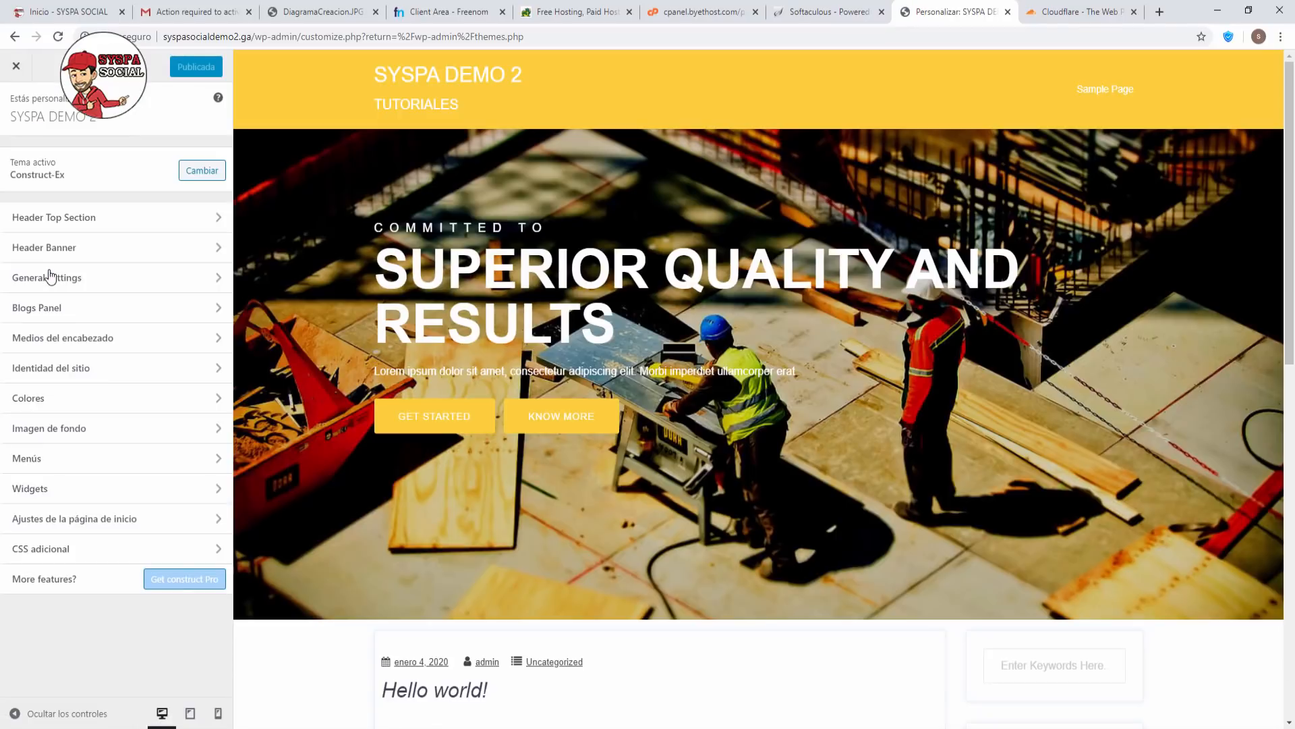
{"action": "left_click", "coordinate": [220, 223]}
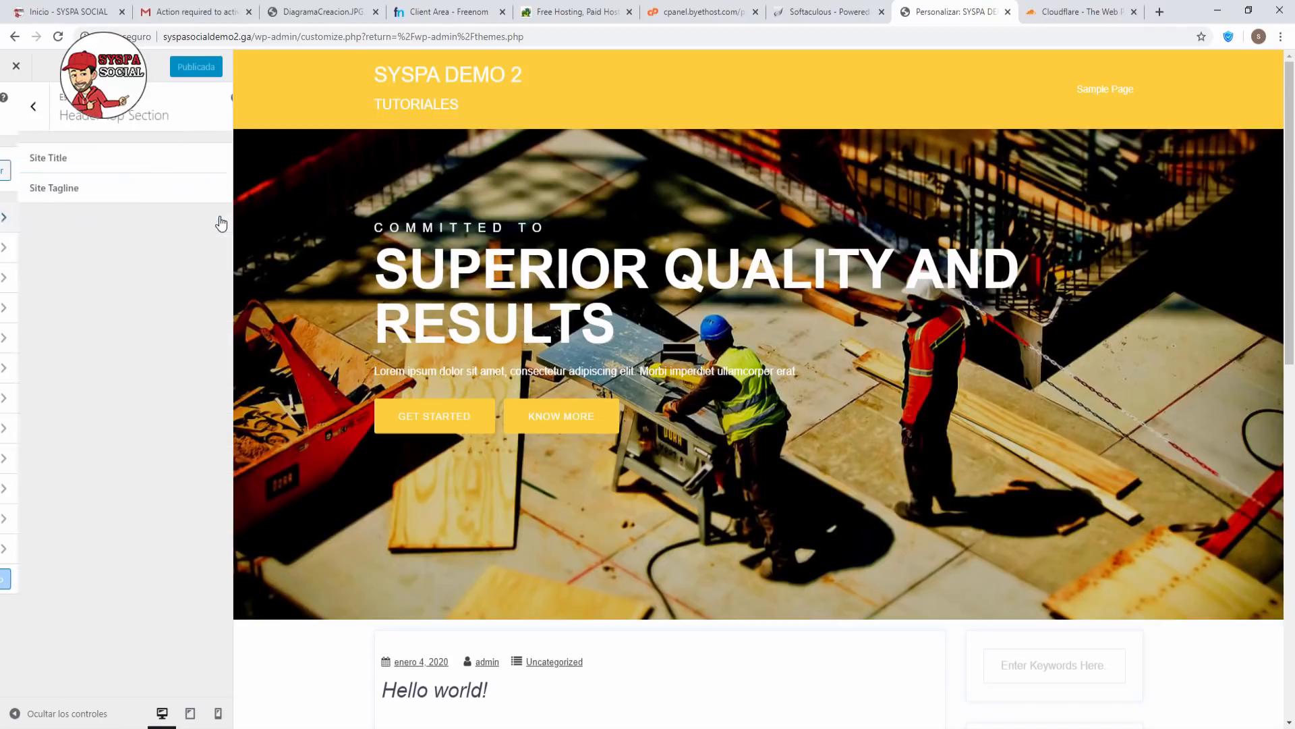
{"action": "left_click", "coordinate": [213, 162]}
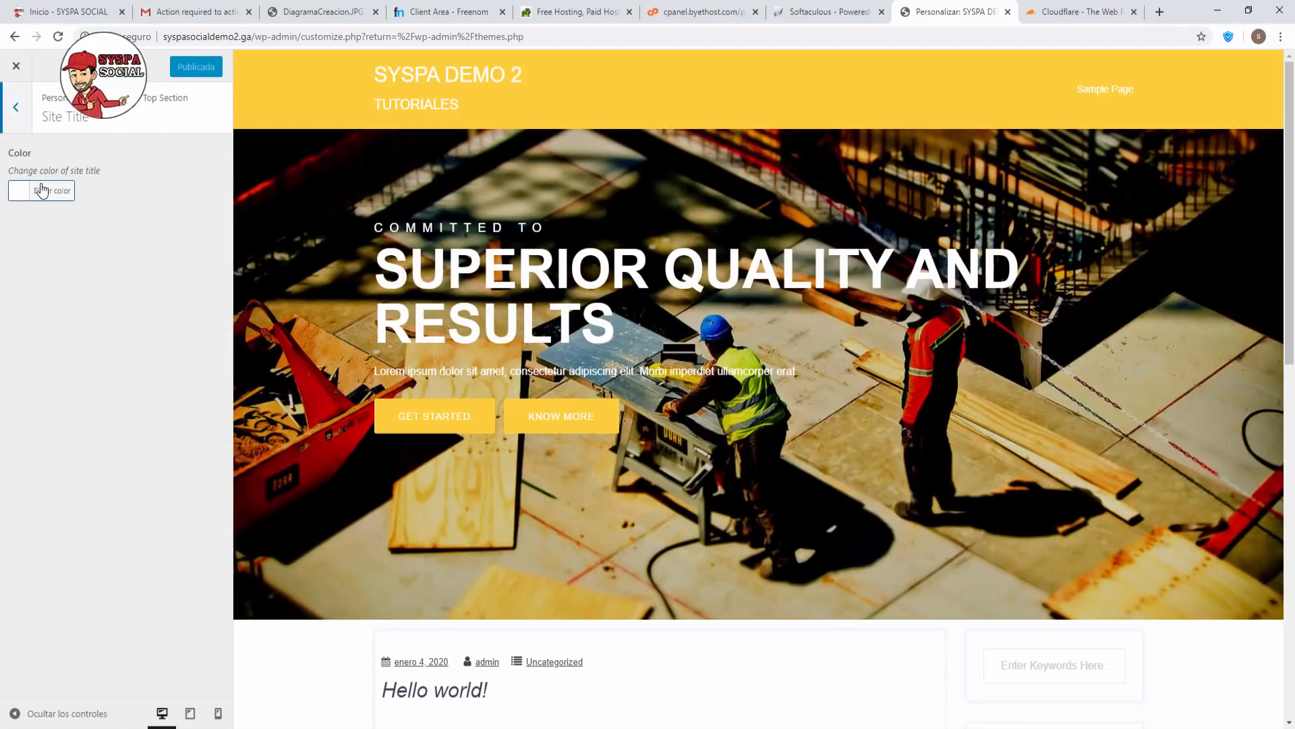
{"action": "left_click", "coordinate": [15, 115]}
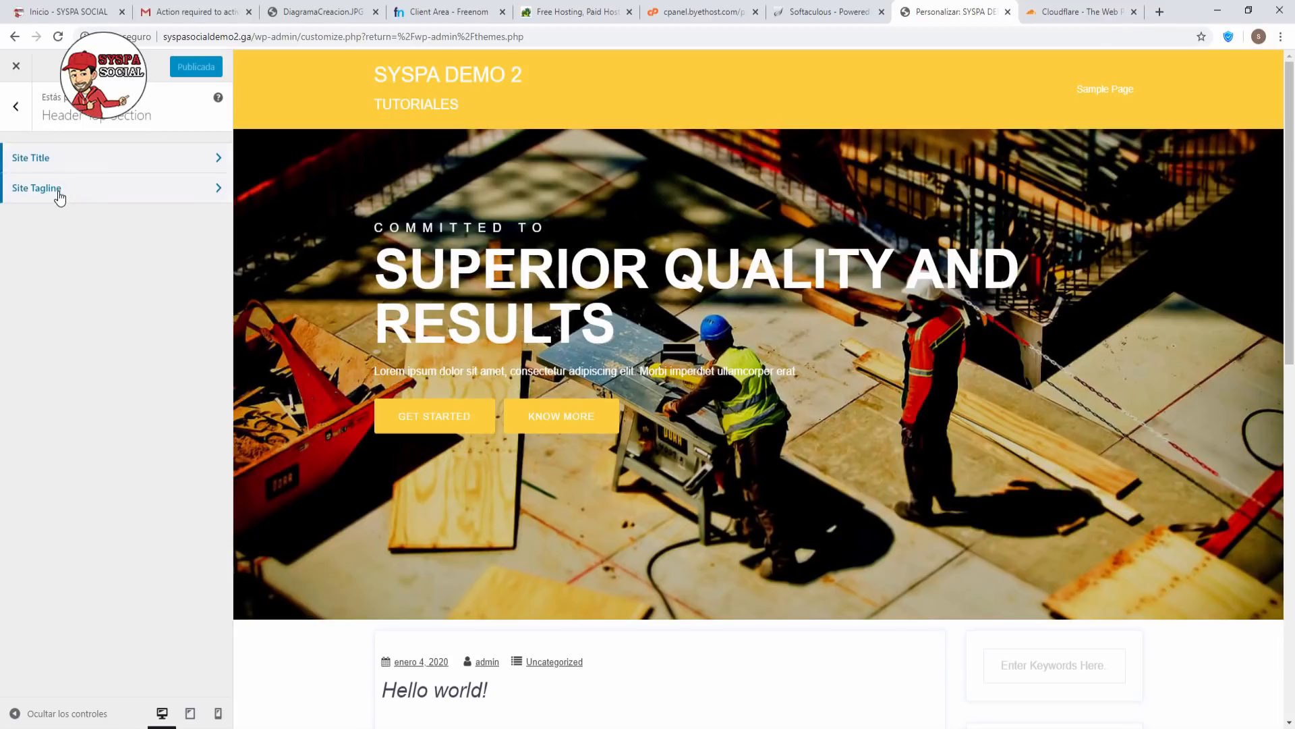
{"action": "left_click", "coordinate": [59, 196]}
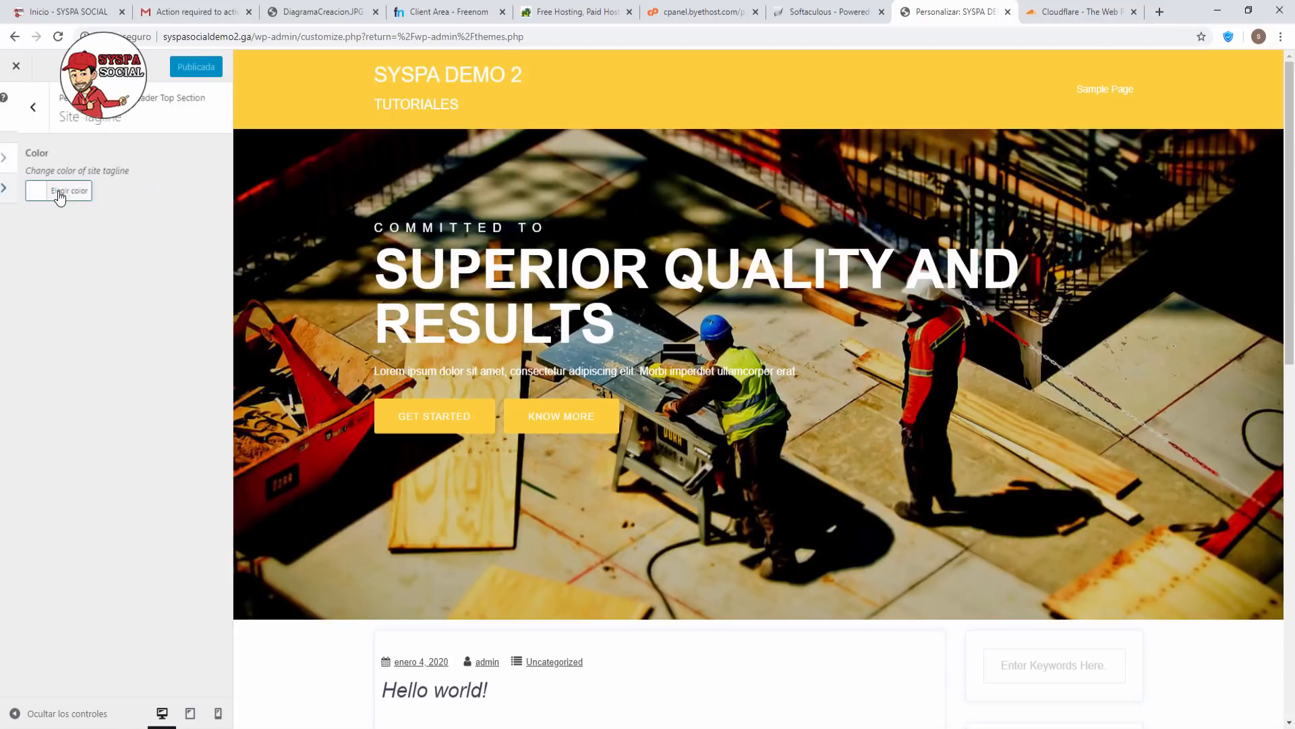
{"action": "left_click", "coordinate": [20, 119]}
{"action": "left_click", "coordinate": [20, 119]}
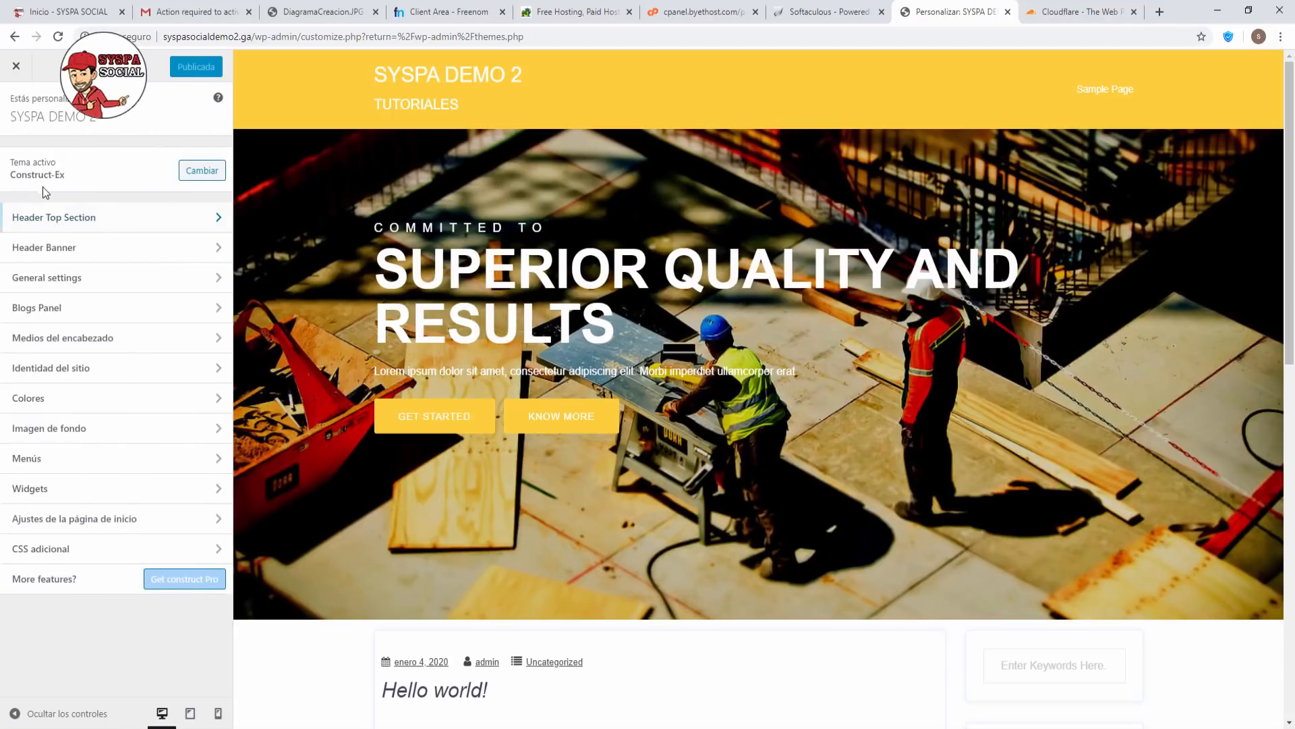
{"action": "left_click", "coordinate": [82, 255]}
{"action": "left_click", "coordinate": [87, 160]}
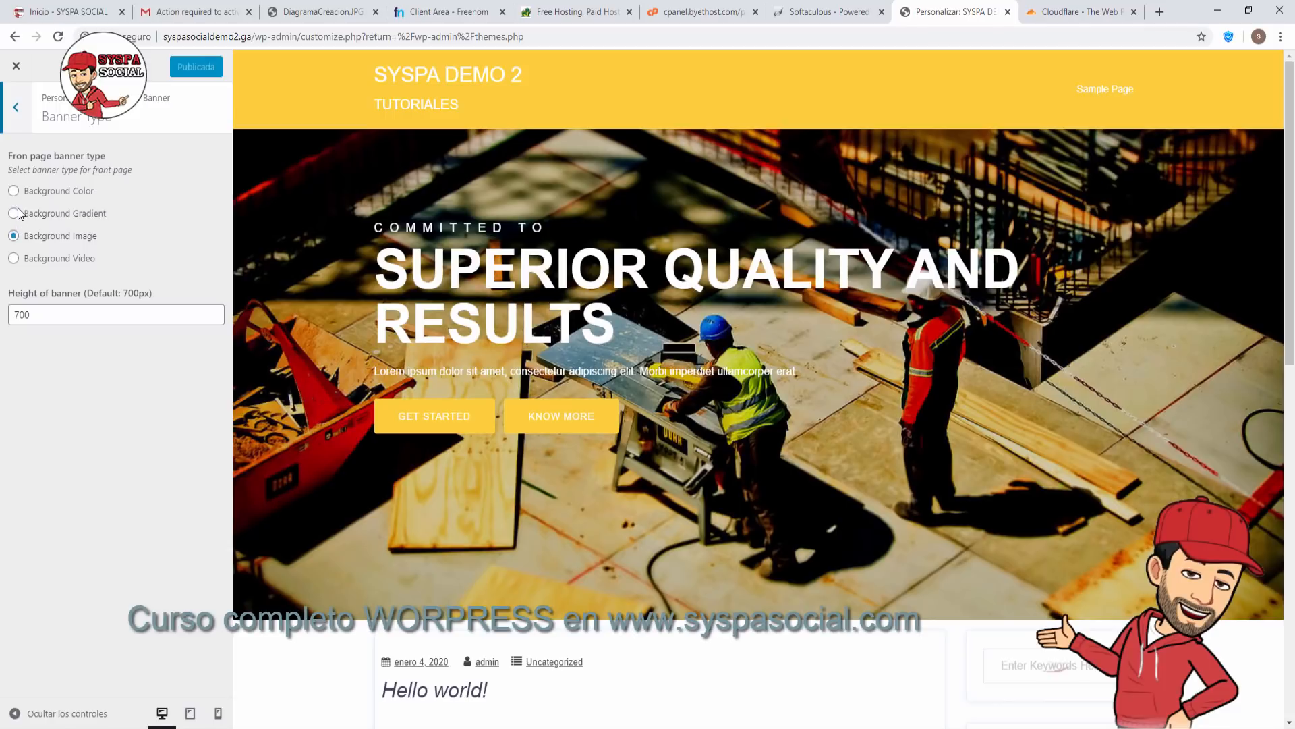
Check the gradient colour settings, then open the Banner Background: Image settings.
{"action": "left_click", "coordinate": [25, 119]}
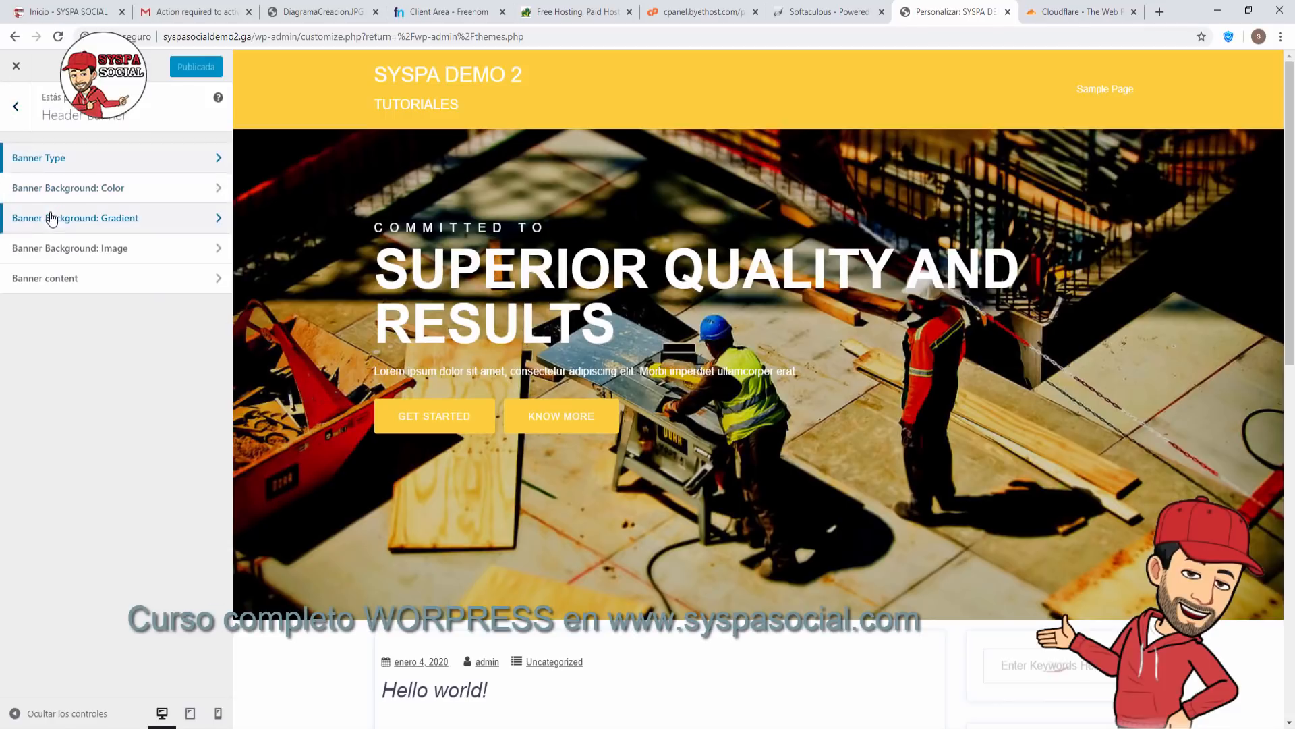
{"action": "left_click", "coordinate": [54, 223]}
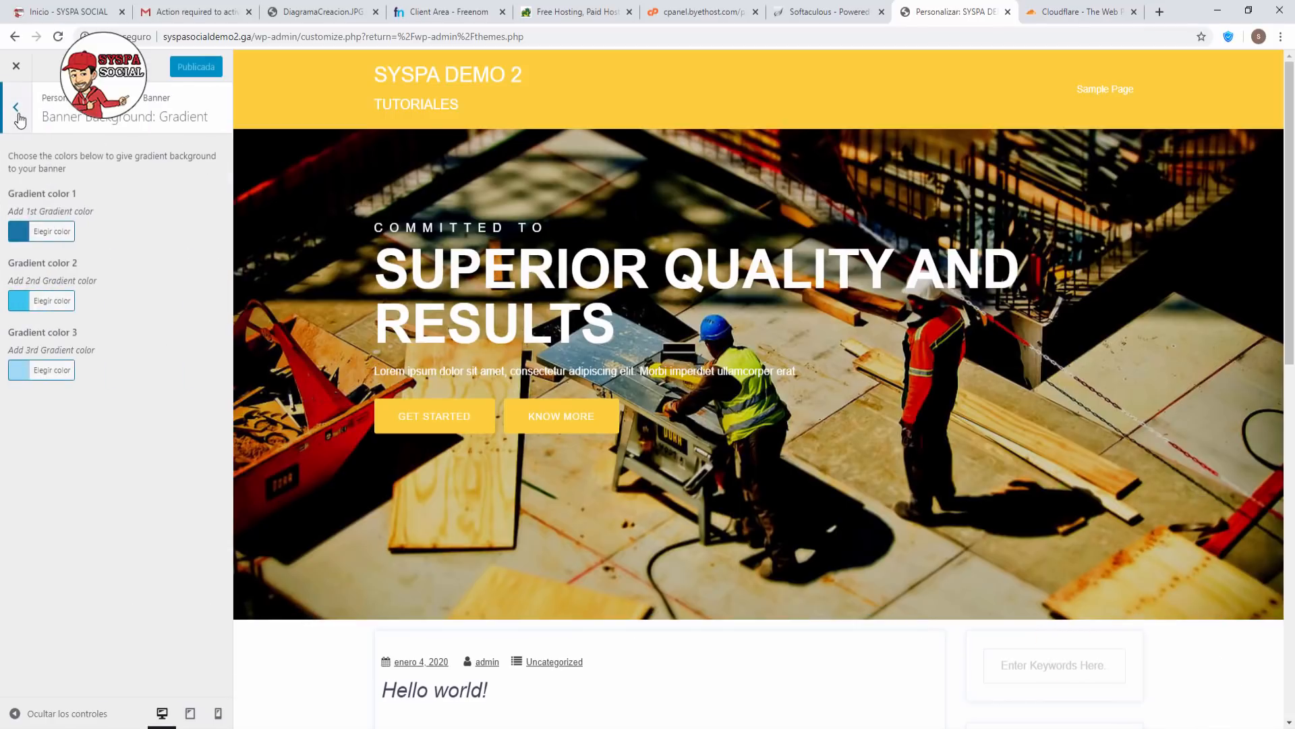
{"action": "left_click", "coordinate": [19, 107]}
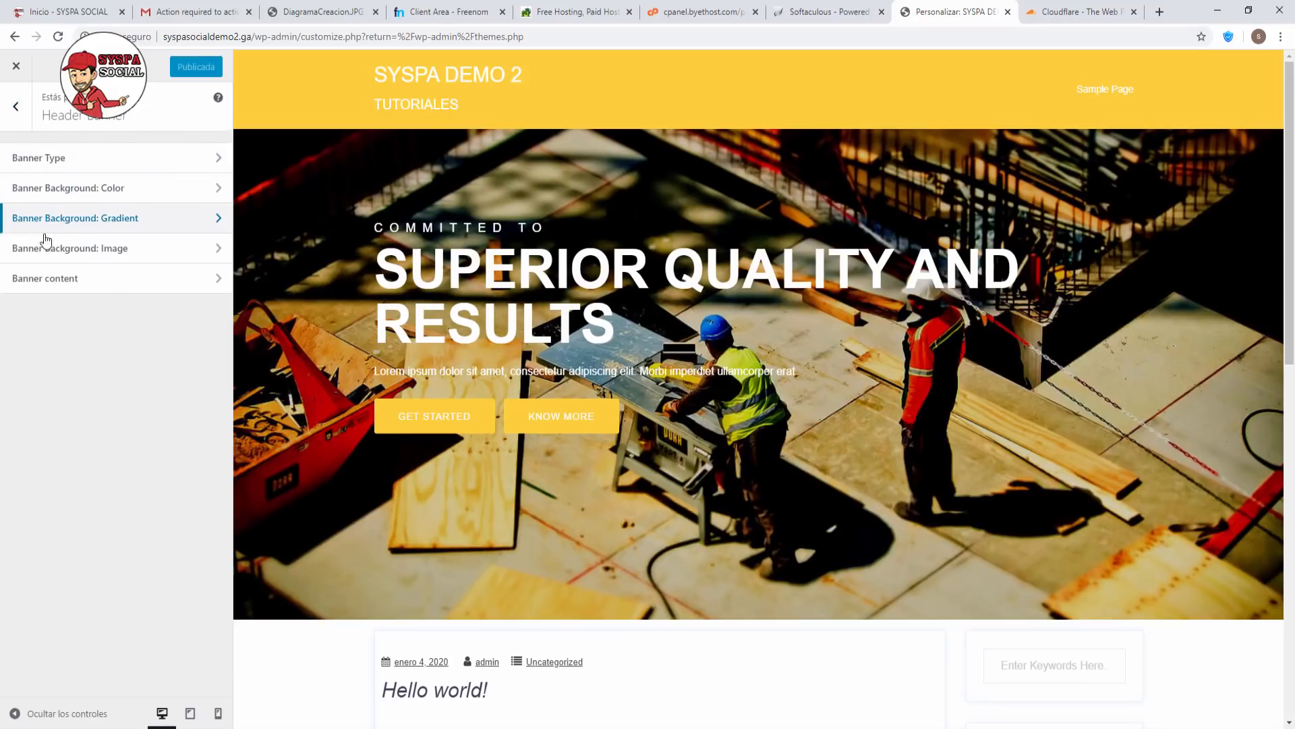
{"action": "left_click", "coordinate": [52, 260]}
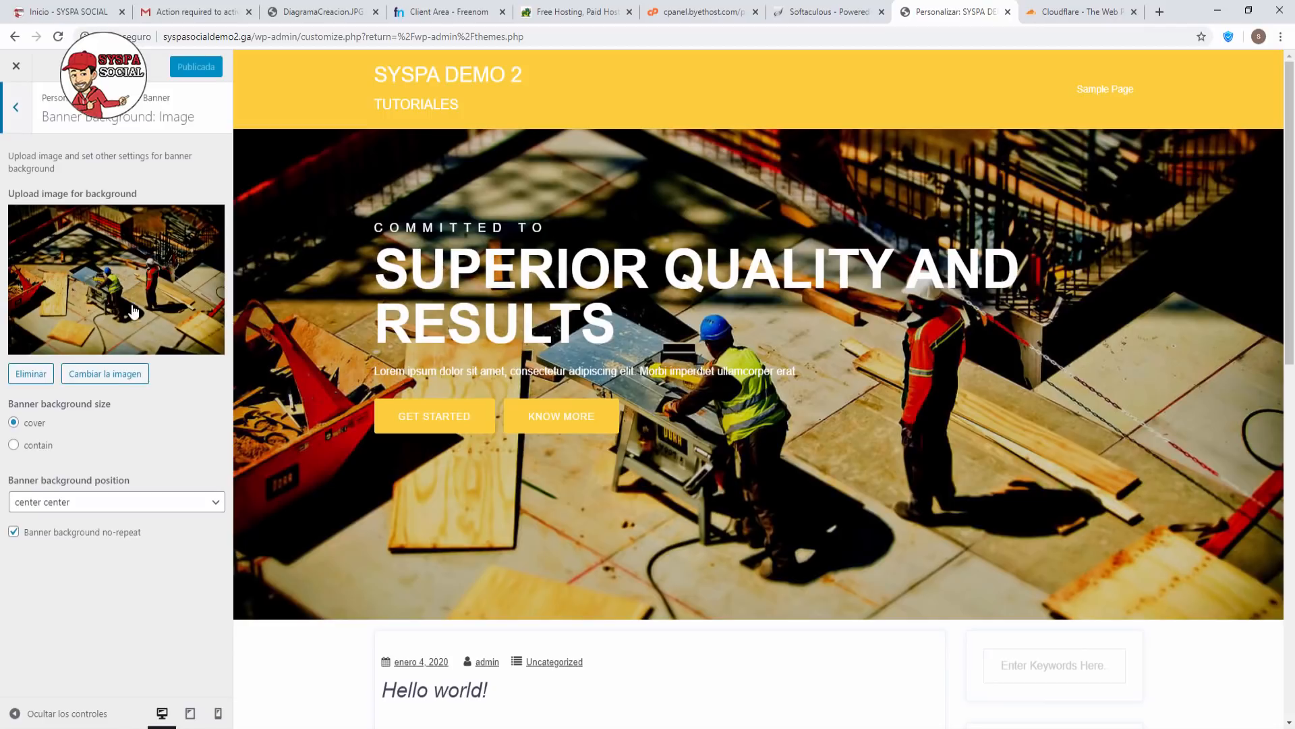
Upload Fondos-01.jpg from the Fondos folder and set it as the banner background image.
{"action": "left_click", "coordinate": [120, 376]}
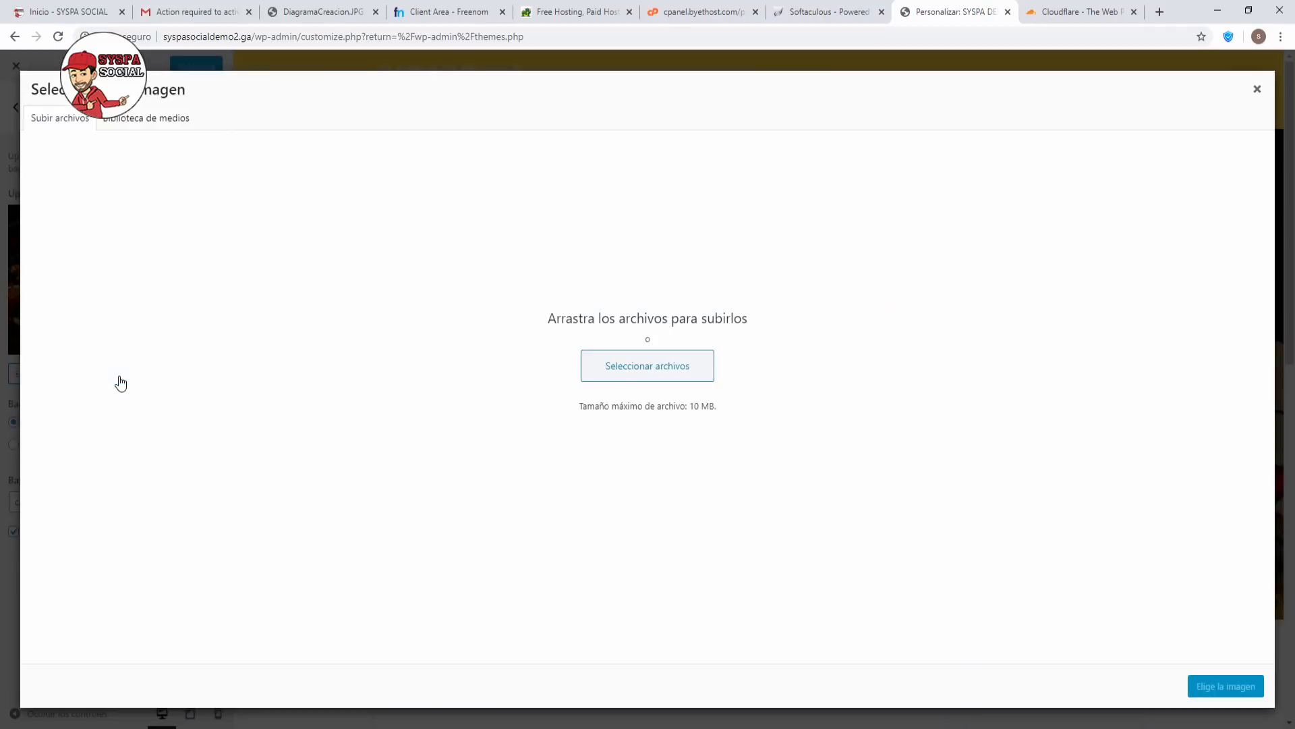
{"action": "left_click", "coordinate": [637, 375]}
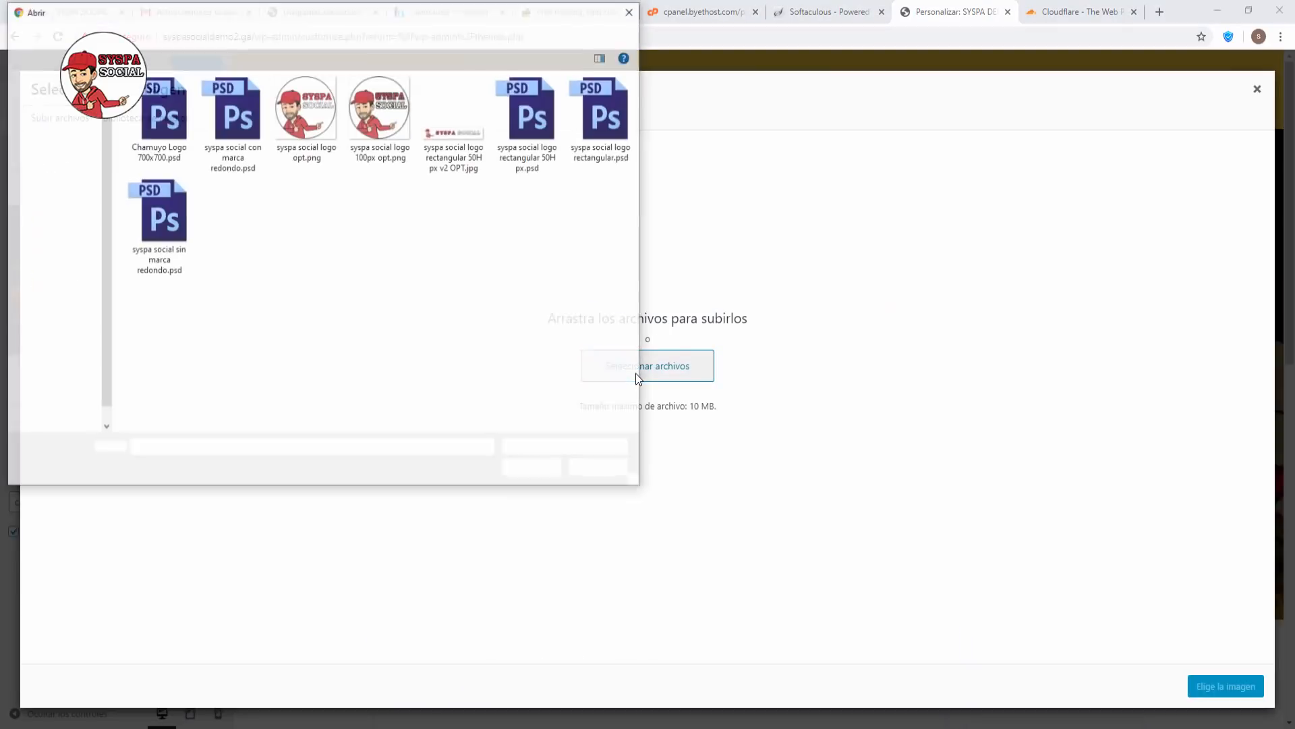
{"action": "left_click", "coordinate": [339, 33]}
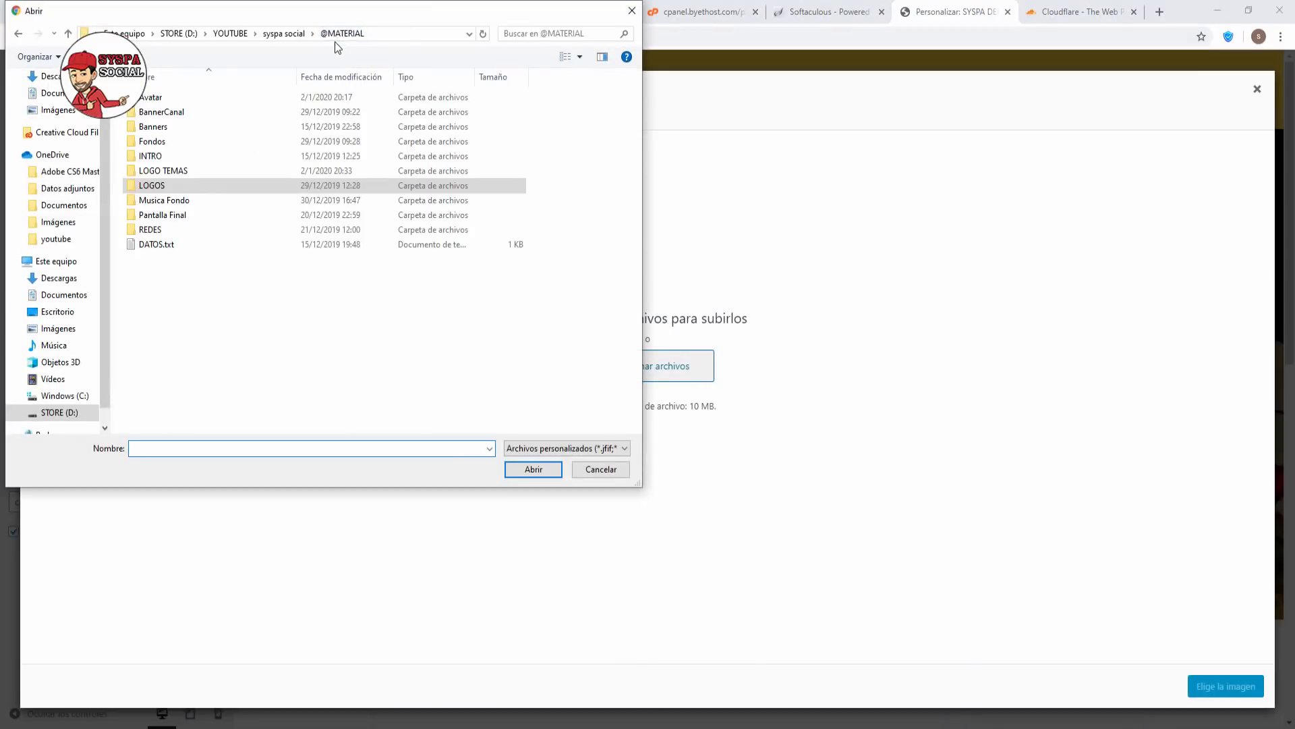
{"action": "double_click", "coordinate": [185, 136]}
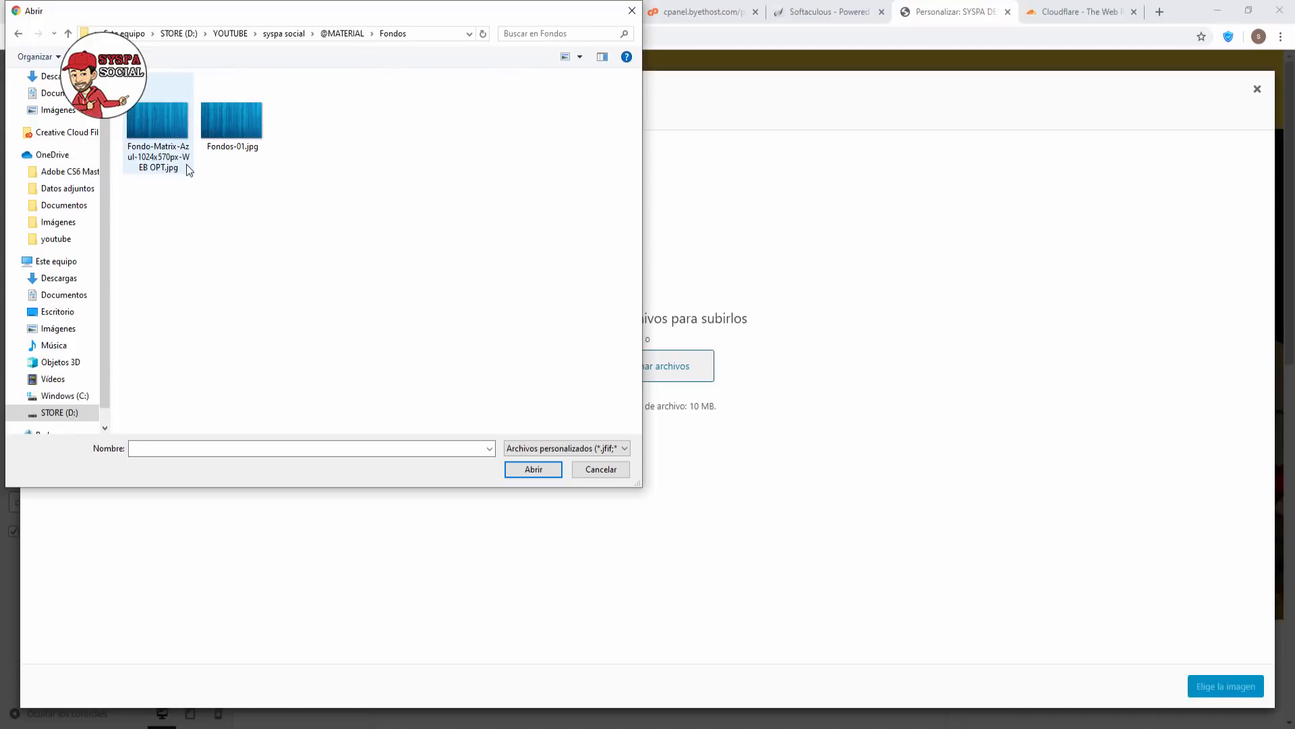
{"action": "double_click", "coordinate": [228, 122]}
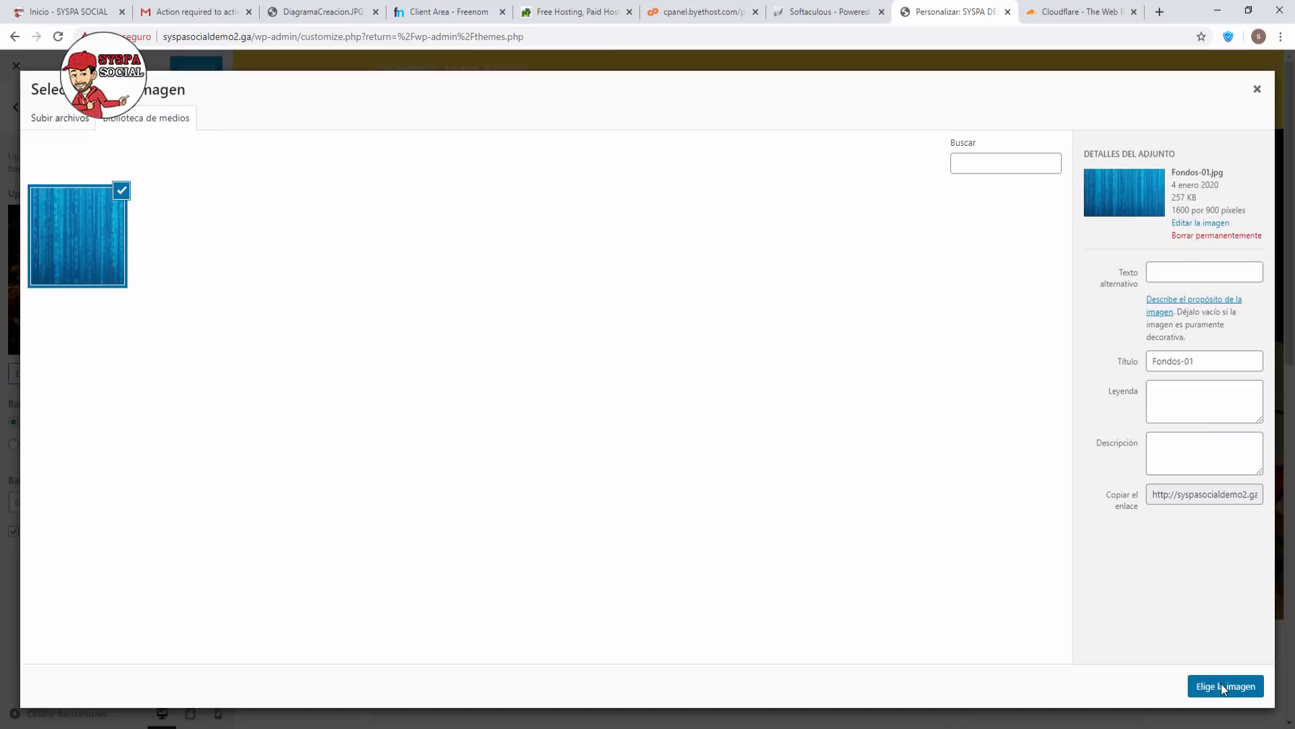
{"action": "left_click", "coordinate": [1221, 683]}
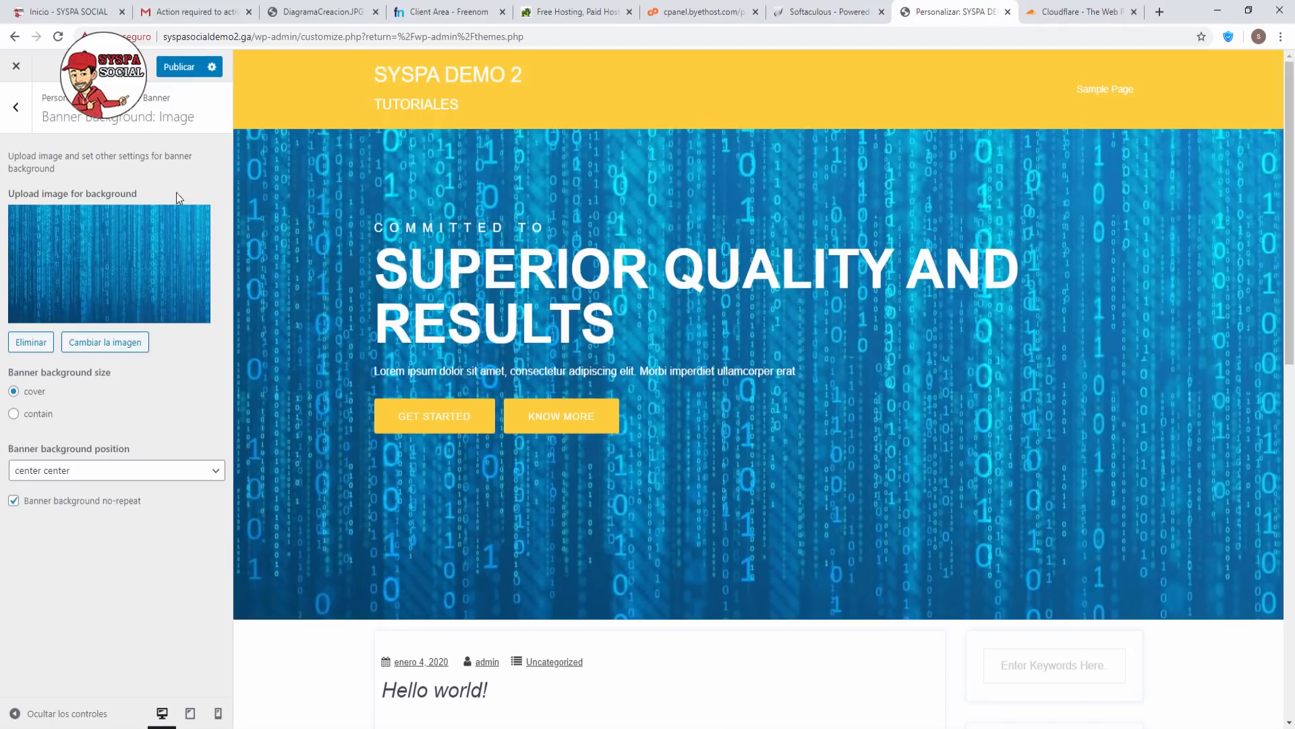
{"action": "left_click", "coordinate": [16, 108]}
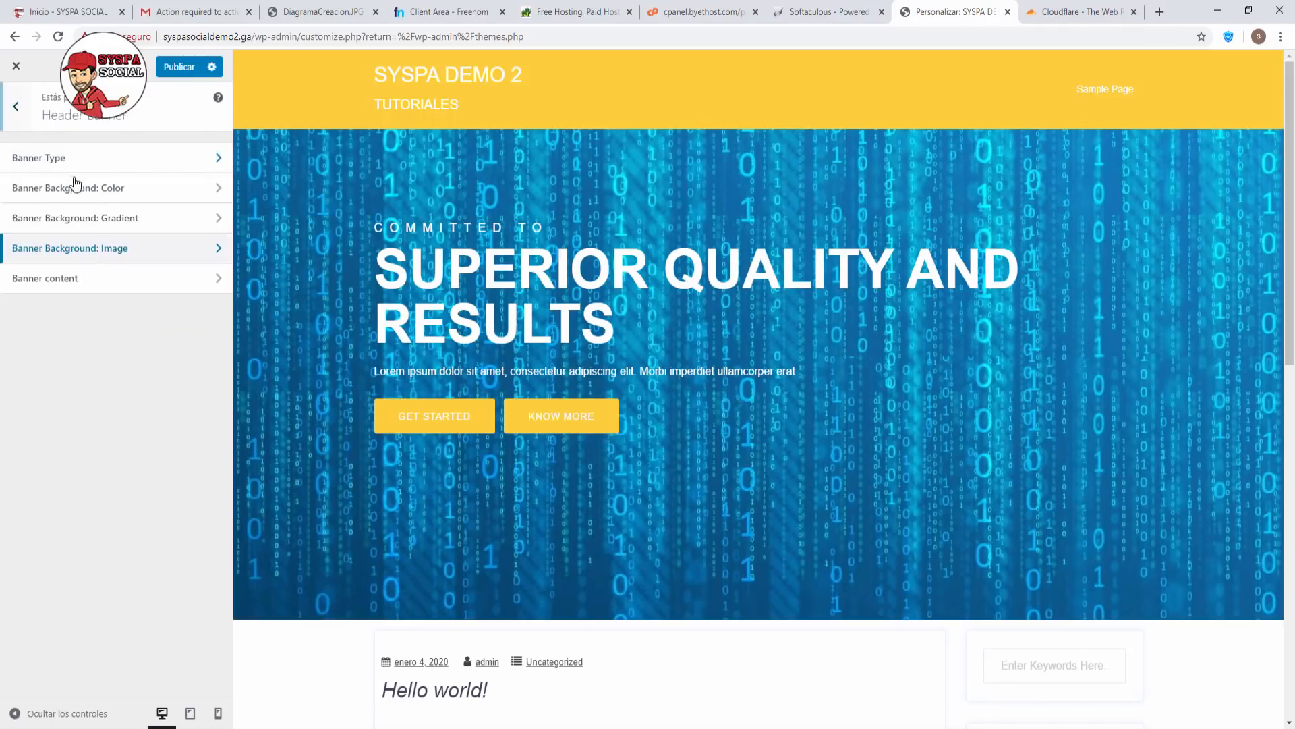
Set banner title SYSPA SOCIAL, subtitle TUTORIALES DE CALIDAD and paragraph Bienvenidos.
{"action": "left_click", "coordinate": [122, 281]}
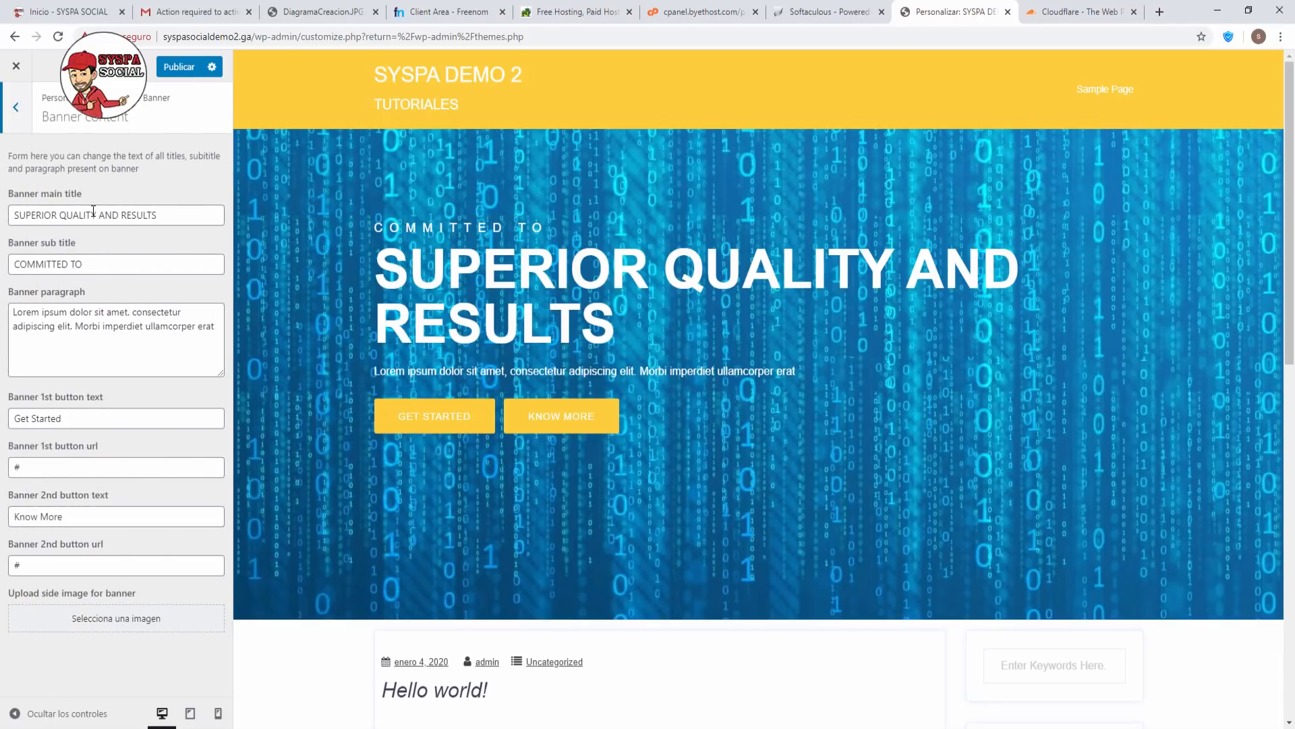
{"action": "left_click_drag", "start_coordinate": [180, 217], "coordinate": [6, 207]}
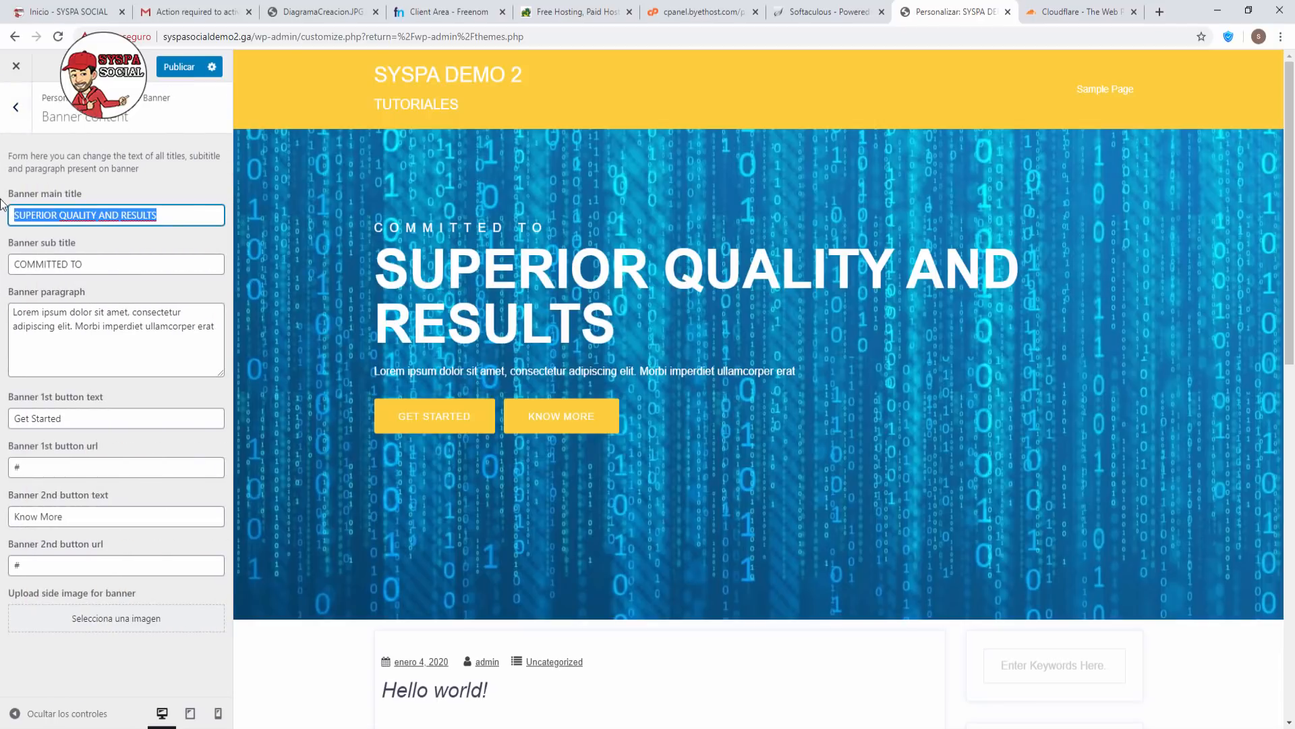
{"action": "type", "text": "SYSPA SOCIAL"}
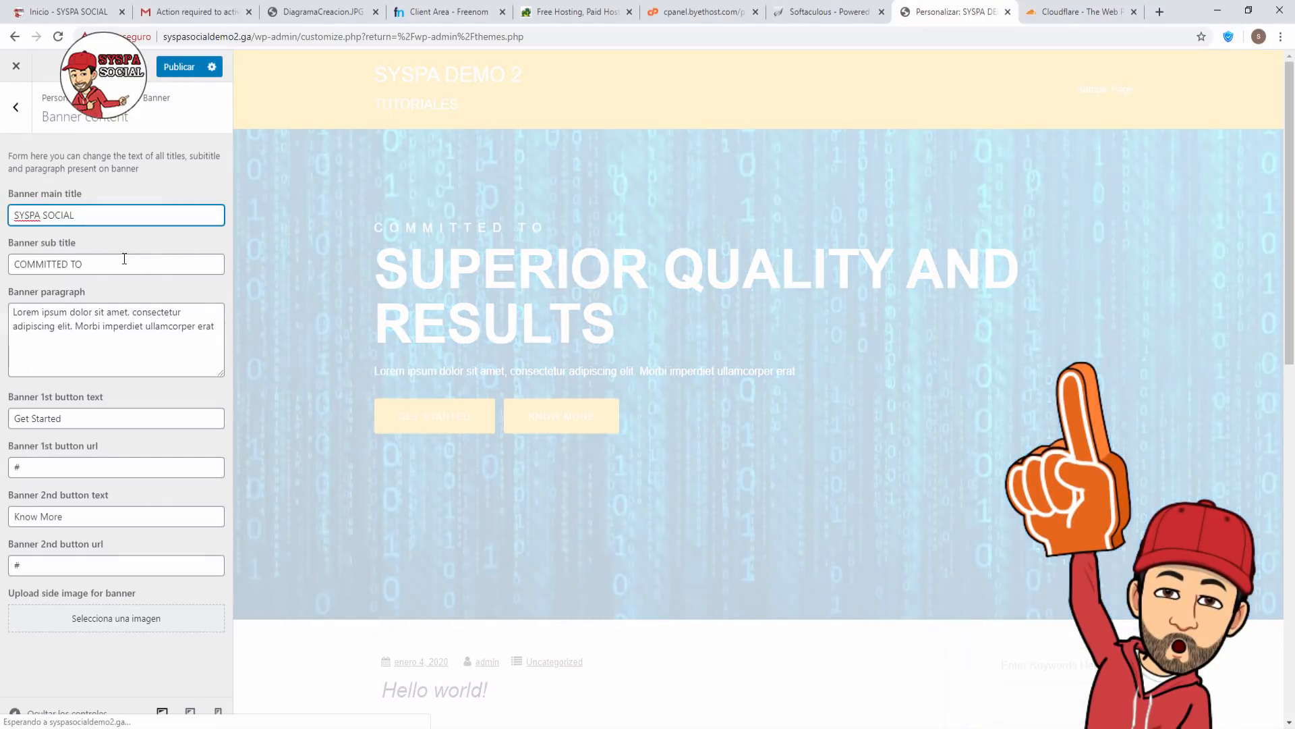
{"action": "left_click_drag", "start_coordinate": [126, 263], "coordinate": [2, 243]}
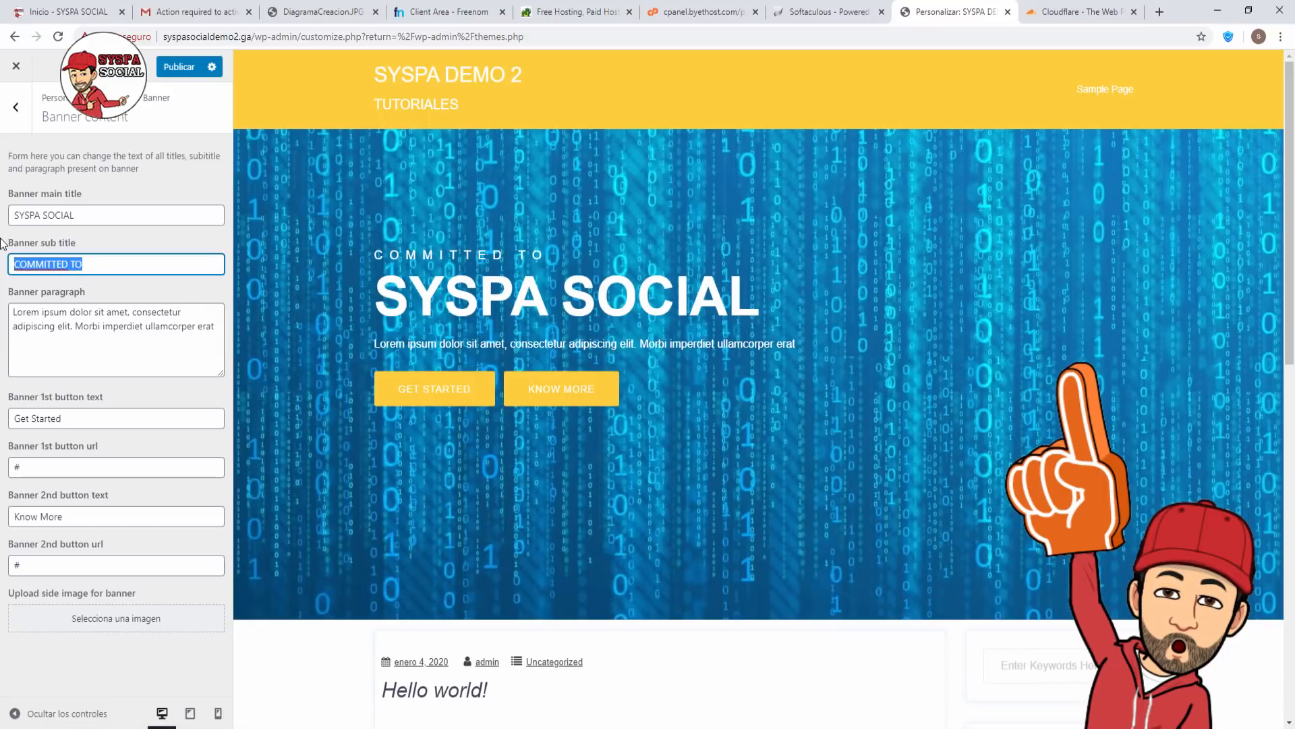
{"action": "type", "text": "TUTORIALES"}
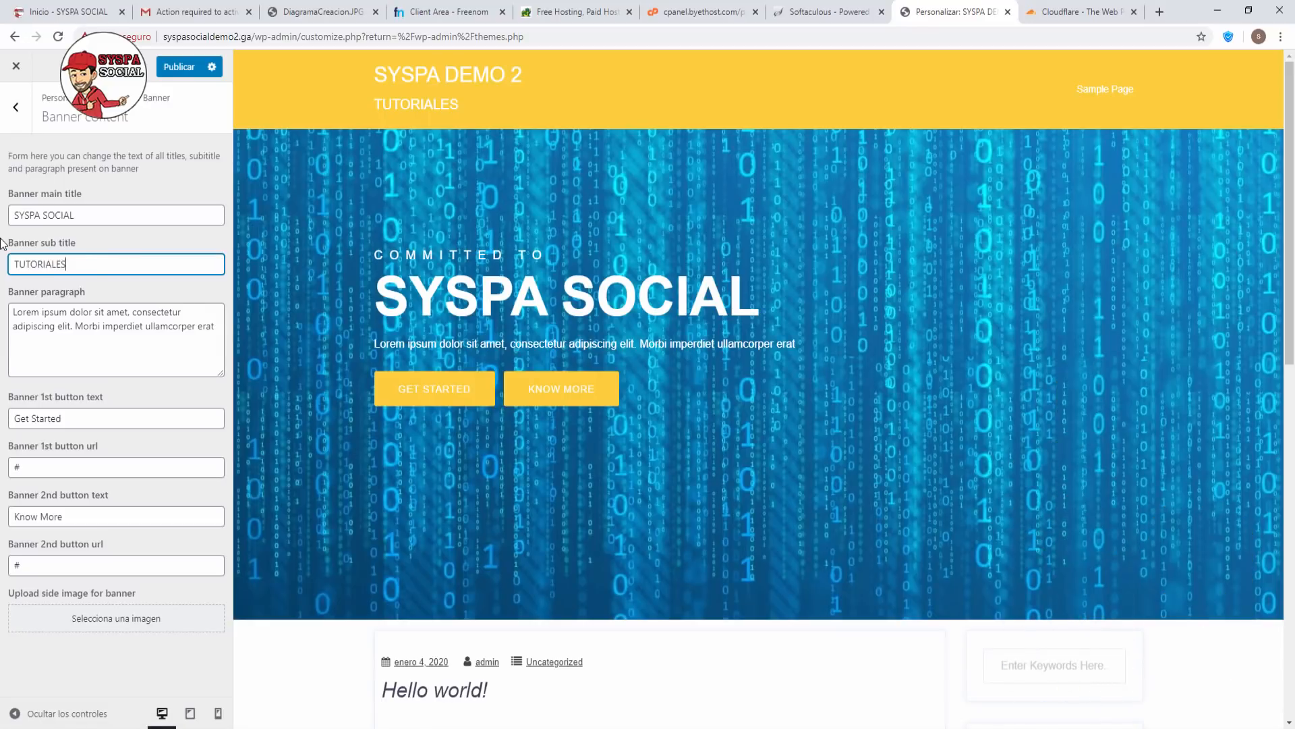
{"action": "type", "text": " DE CALIDAD"}
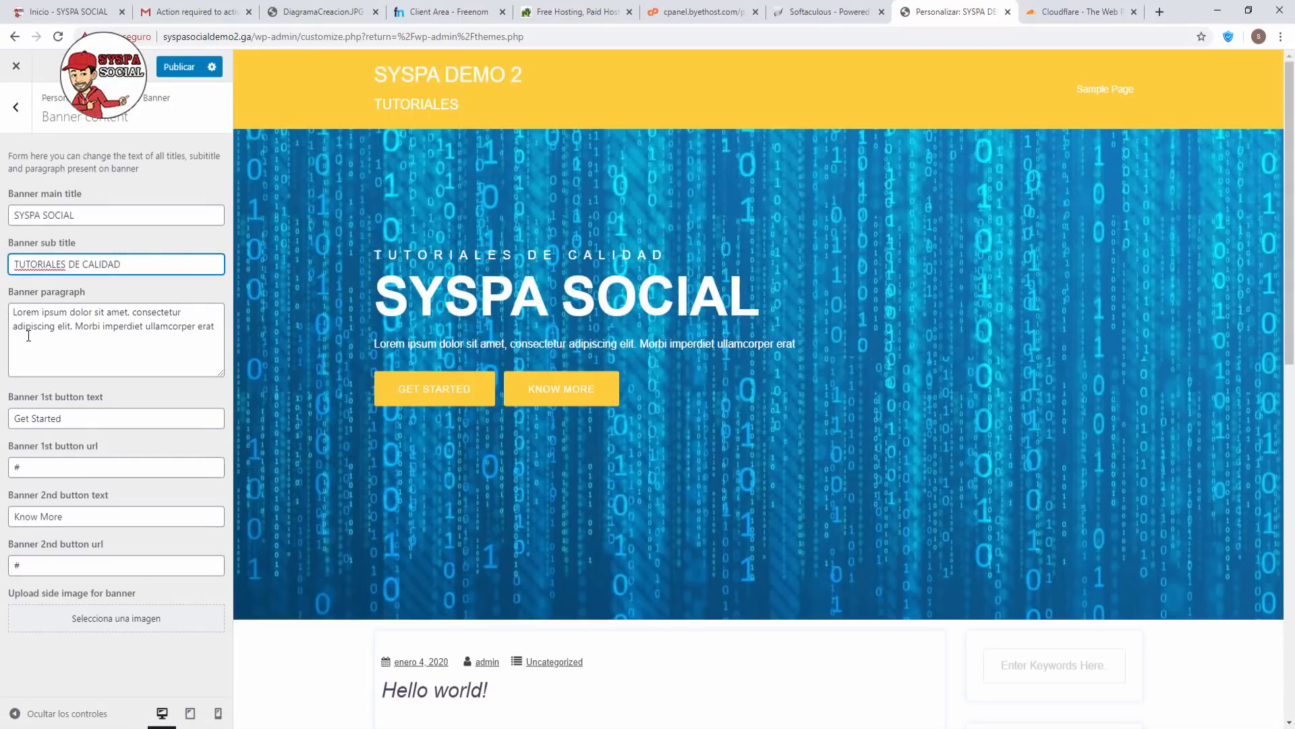
{"action": "left_click_drag", "start_coordinate": [15, 311], "coordinate": [152, 341]}
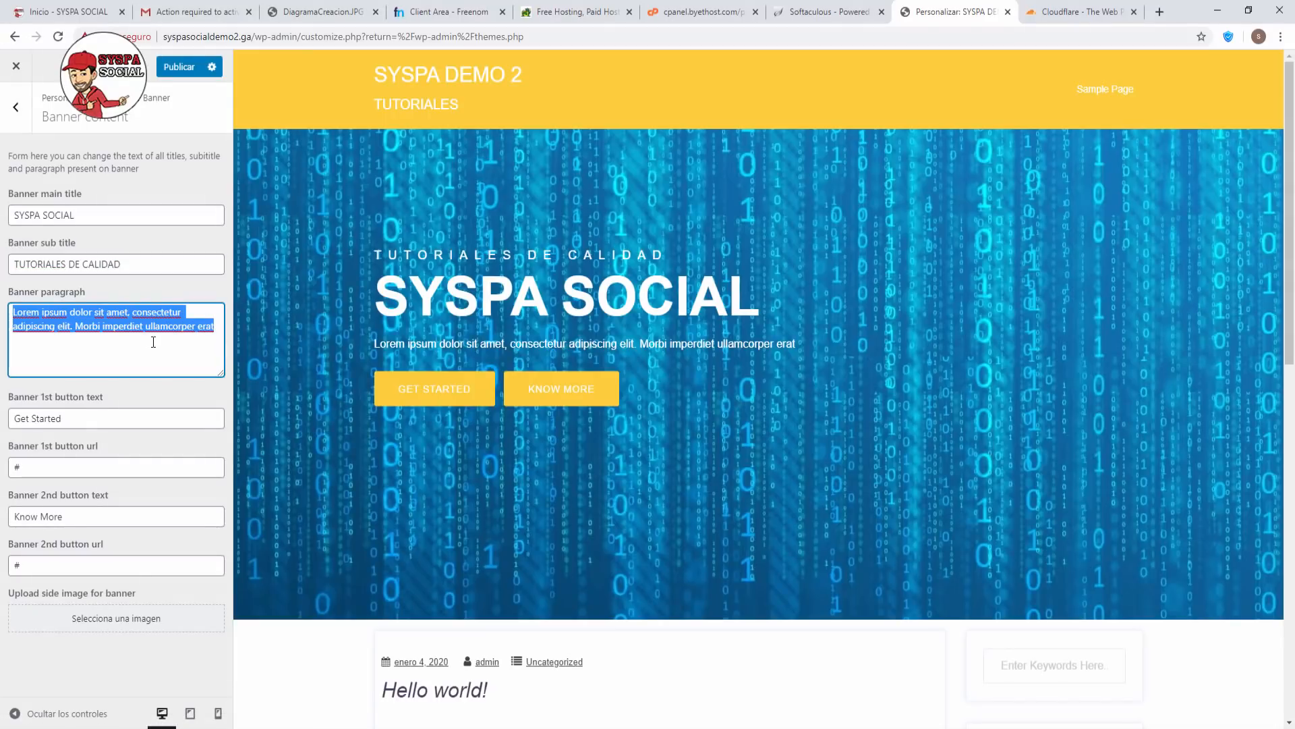
{"action": "type", "text": "B"}
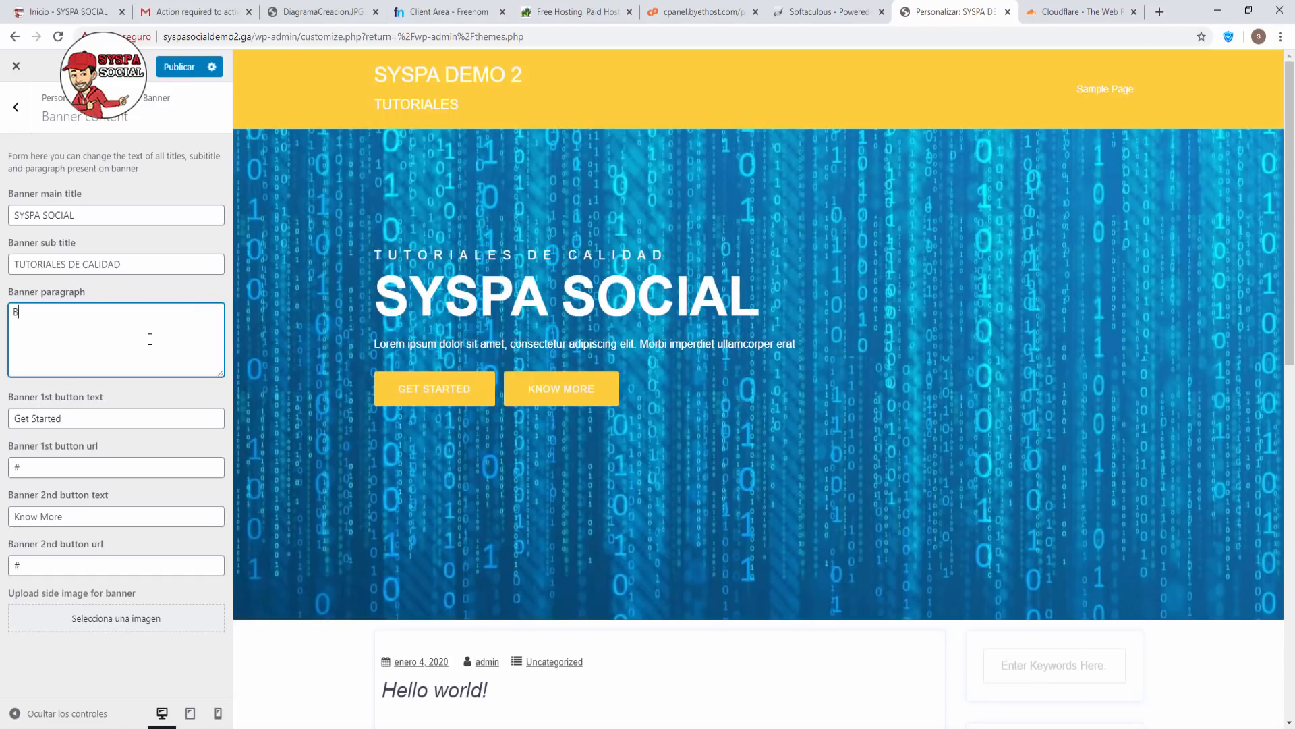
{"action": "type", "text": "ienvenidos"}
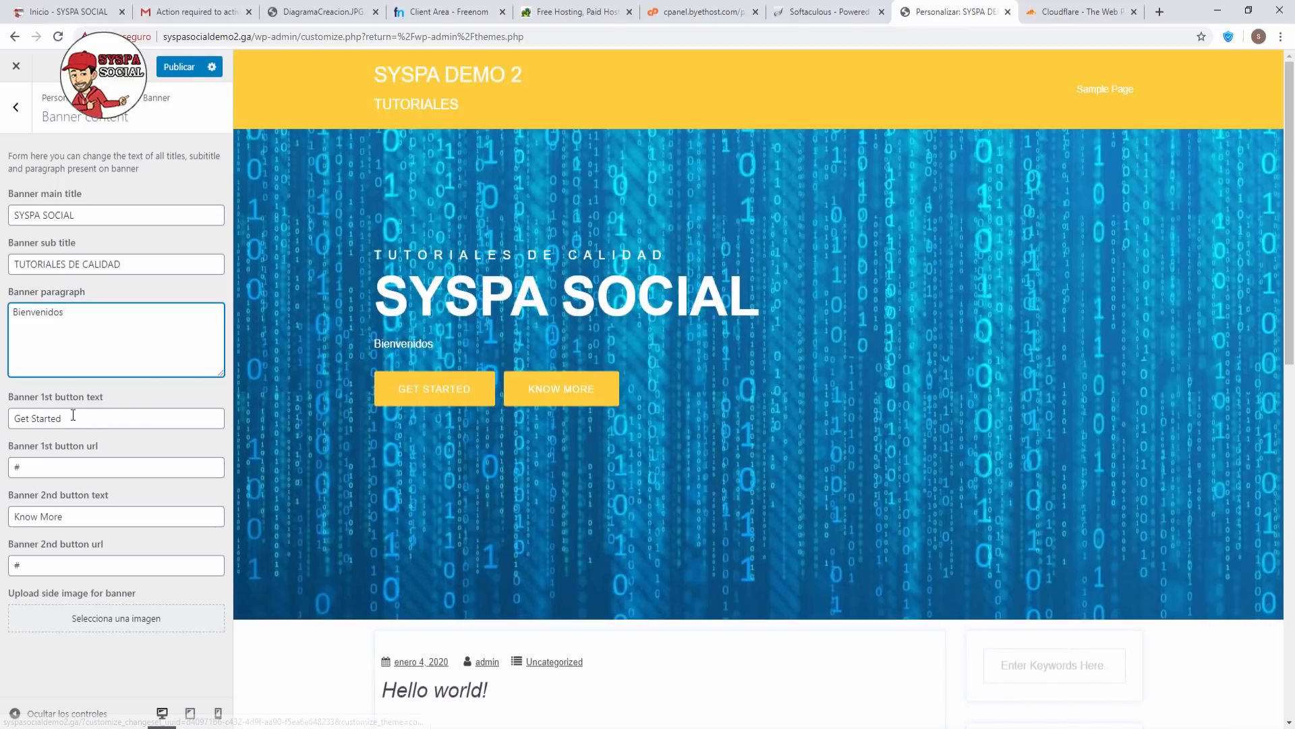
Label the banner buttons YOUTUBE and TUTORIALES and publish the banner content.
{"action": "left_click_drag", "start_coordinate": [63, 419], "coordinate": [2, 416]}
{"action": "type", "text": "YOU"}
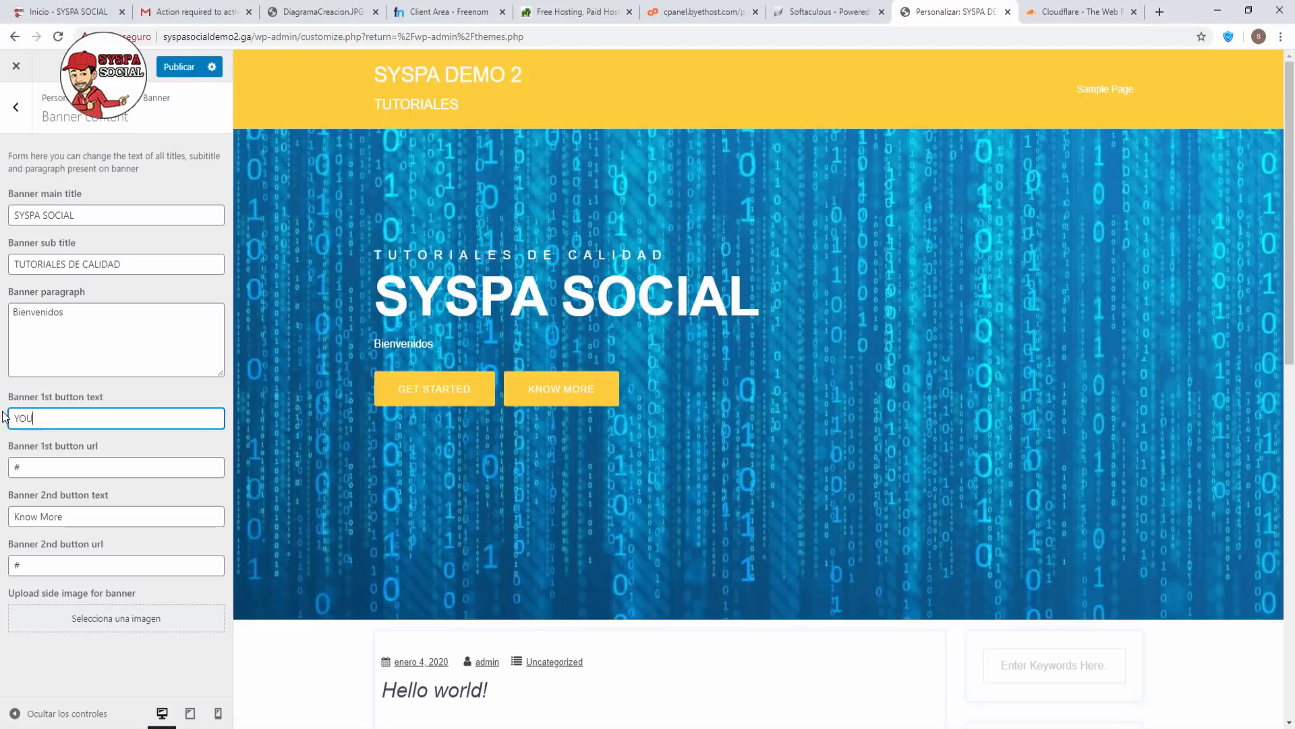
{"action": "type", "text": "TUBE"}
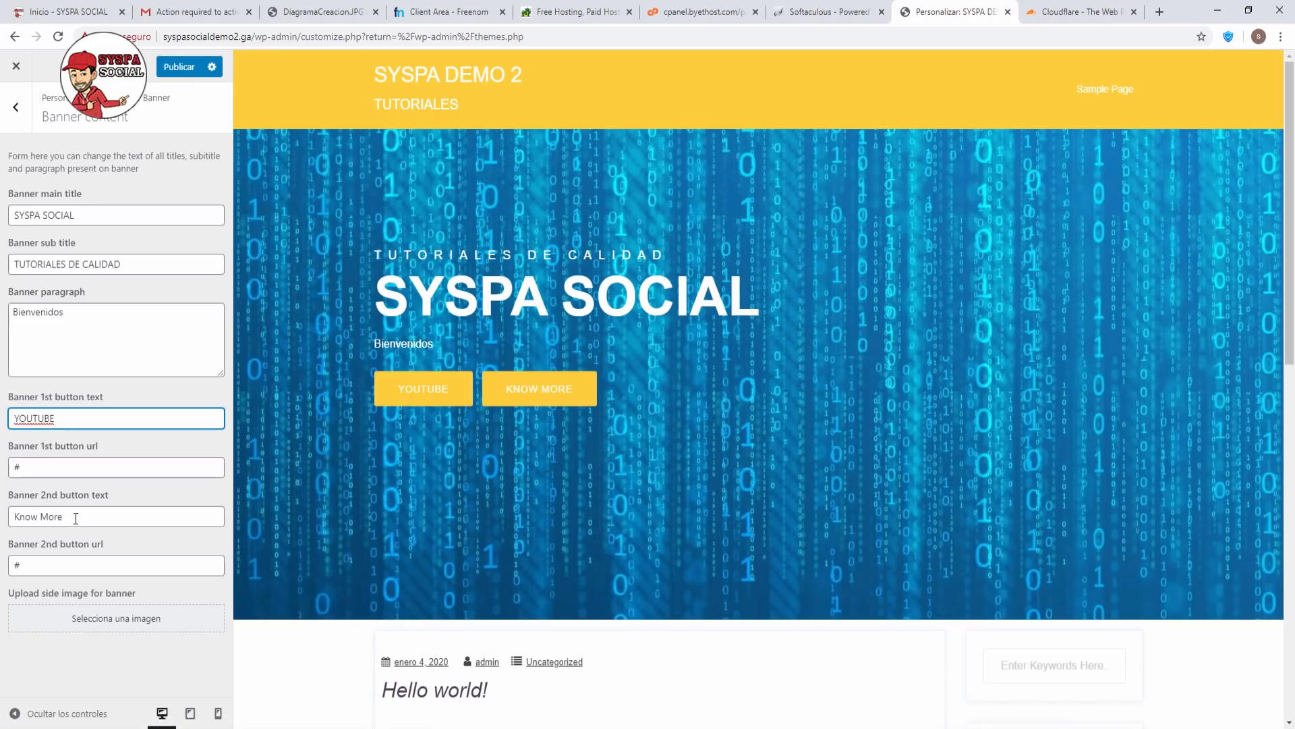
{"action": "left_click_drag", "start_coordinate": [76, 518], "coordinate": [2, 512]}
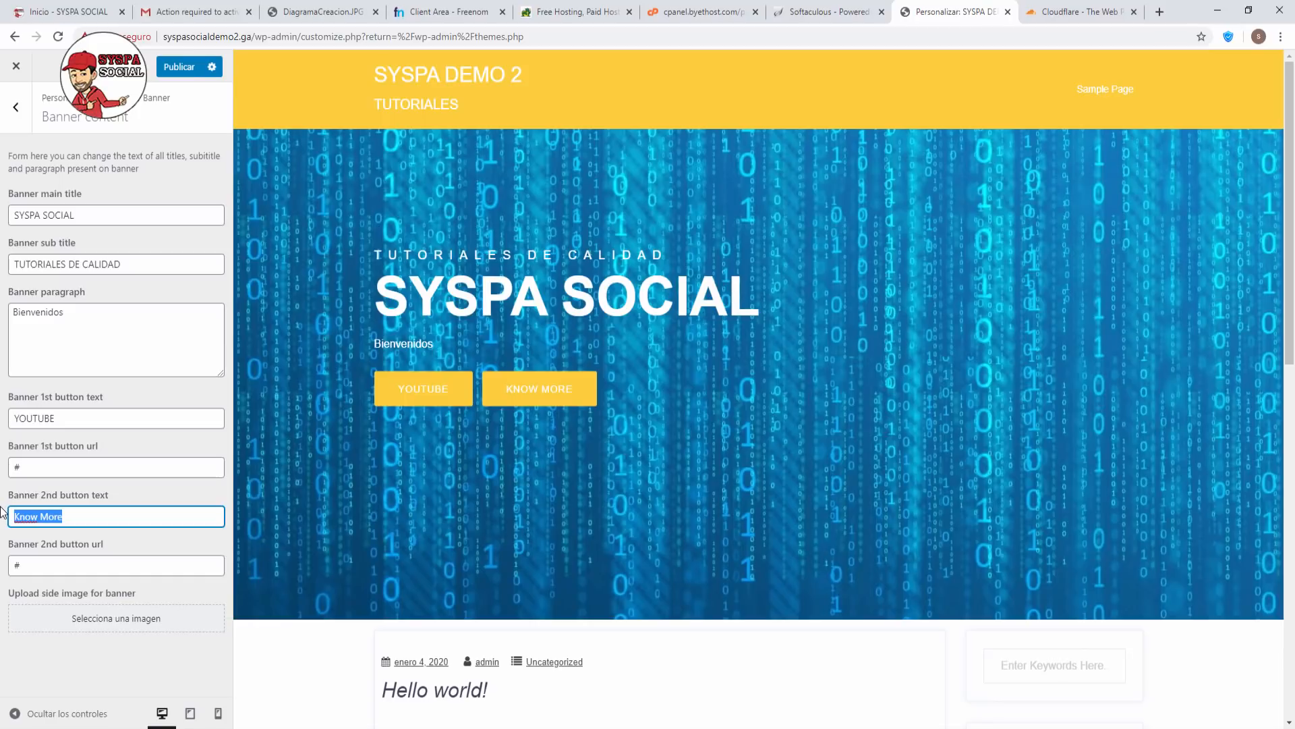
{"action": "type", "text": "TUTORIALES"}
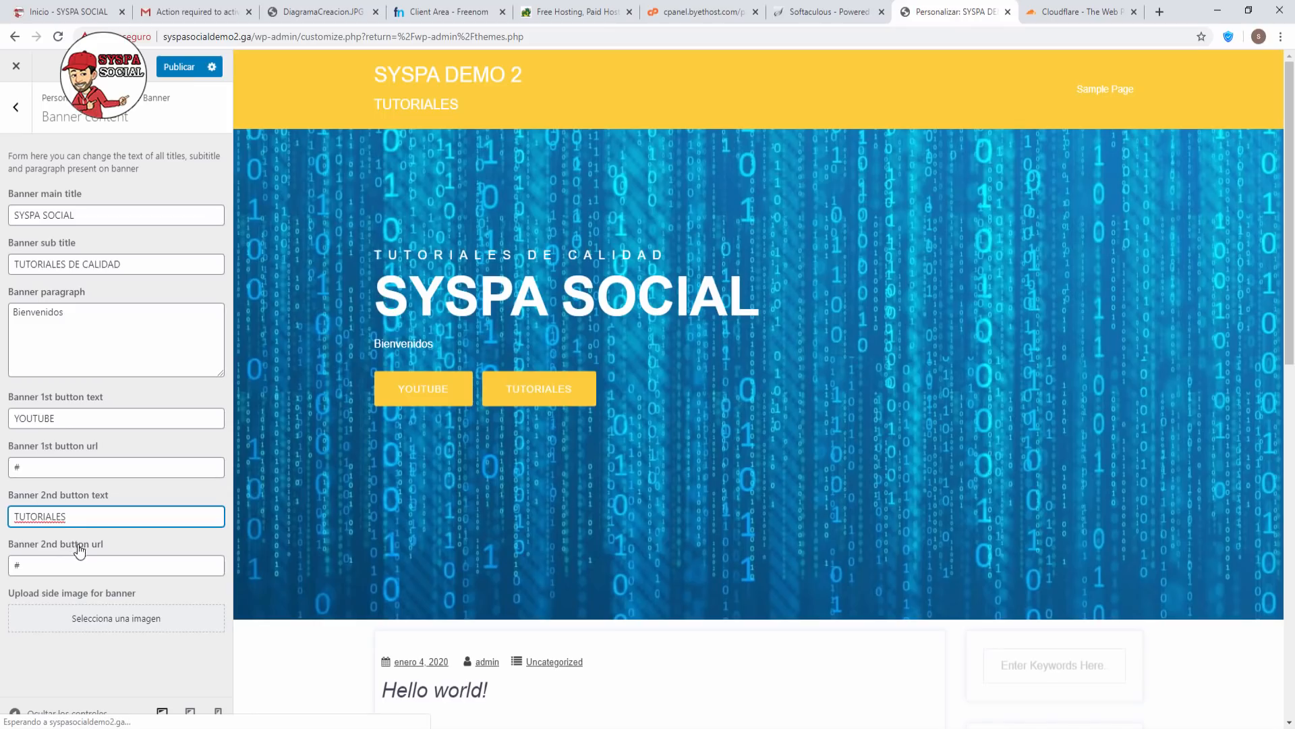
{"action": "left_click", "coordinate": [34, 567]}
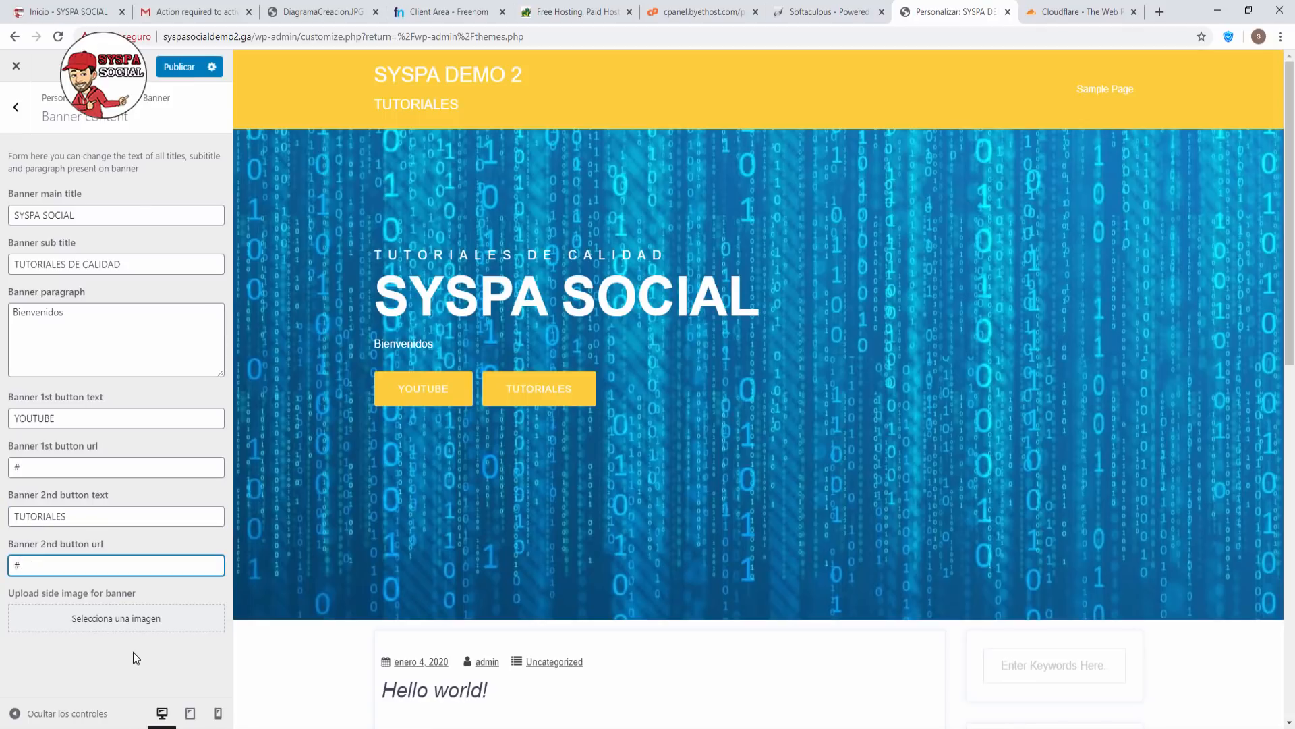
{"action": "left_click", "coordinate": [179, 67]}
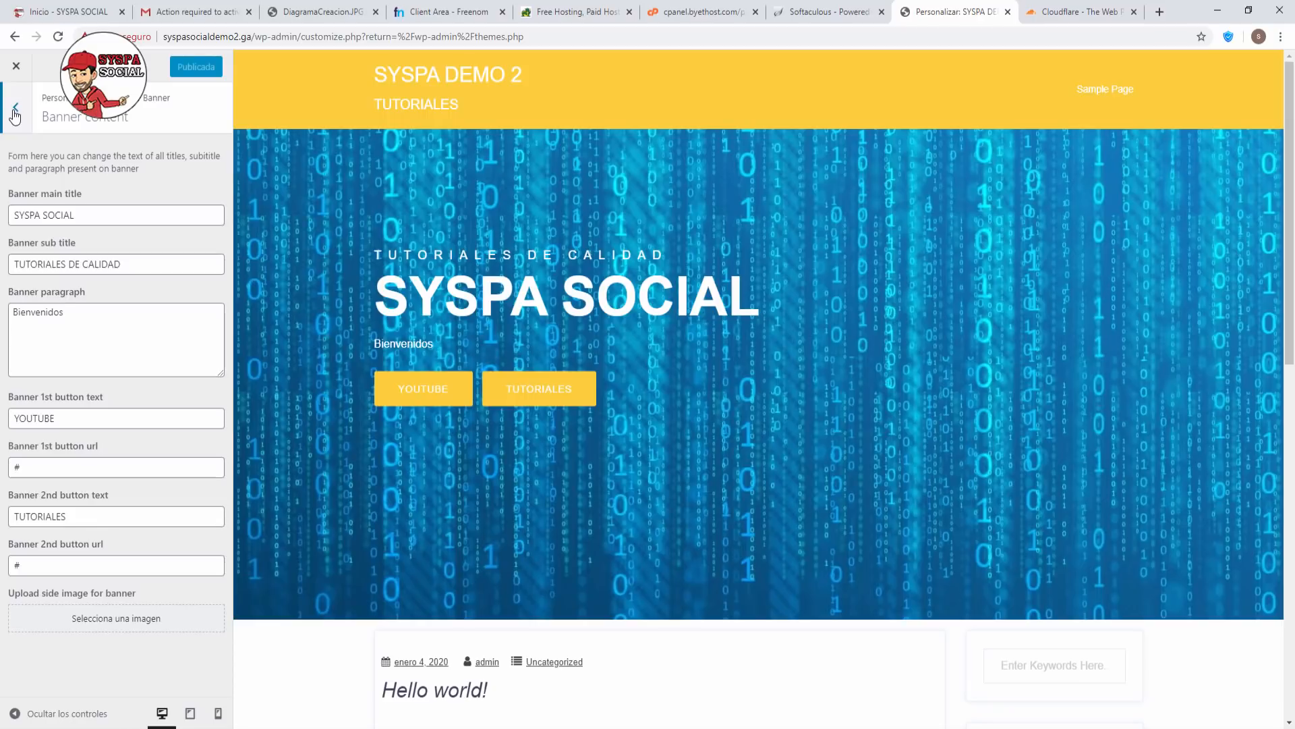
Under General settings > Main page padding, try 200 header spacing, then restore it to 0.
{"action": "left_click", "coordinate": [15, 112]}
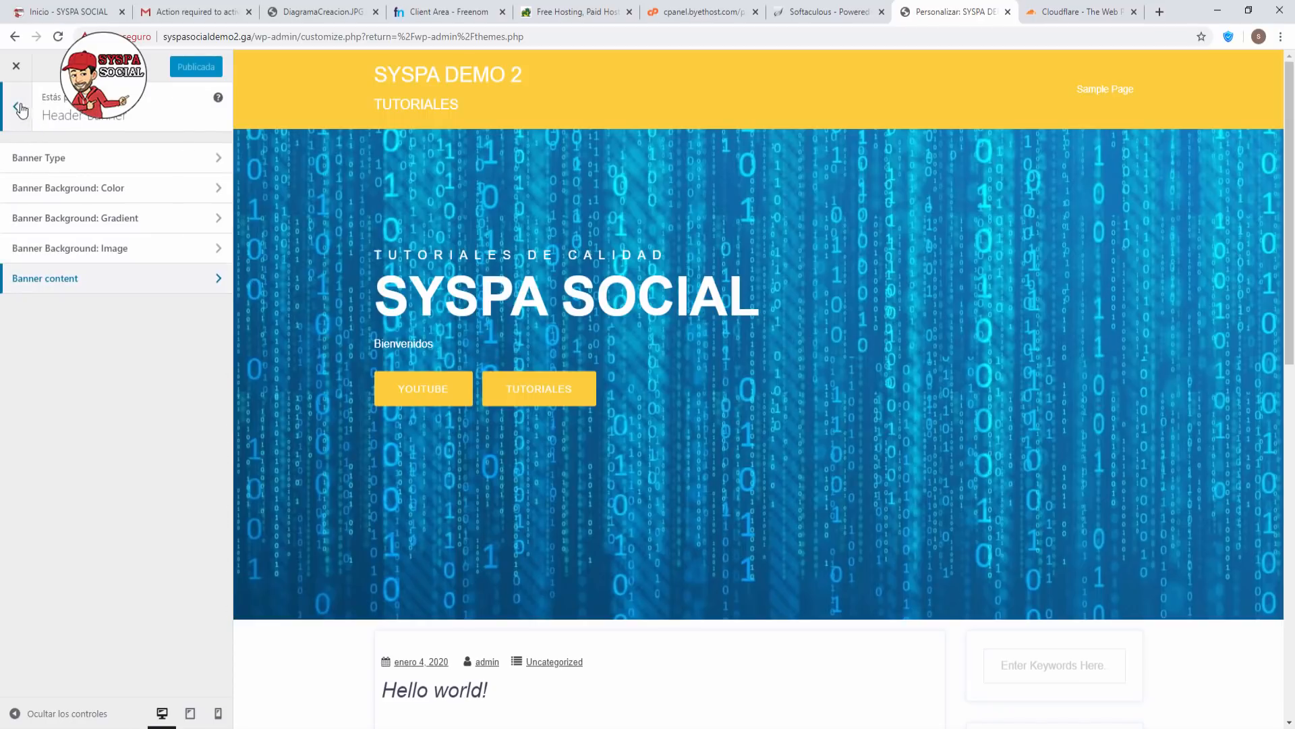
{"action": "left_click", "coordinate": [19, 109]}
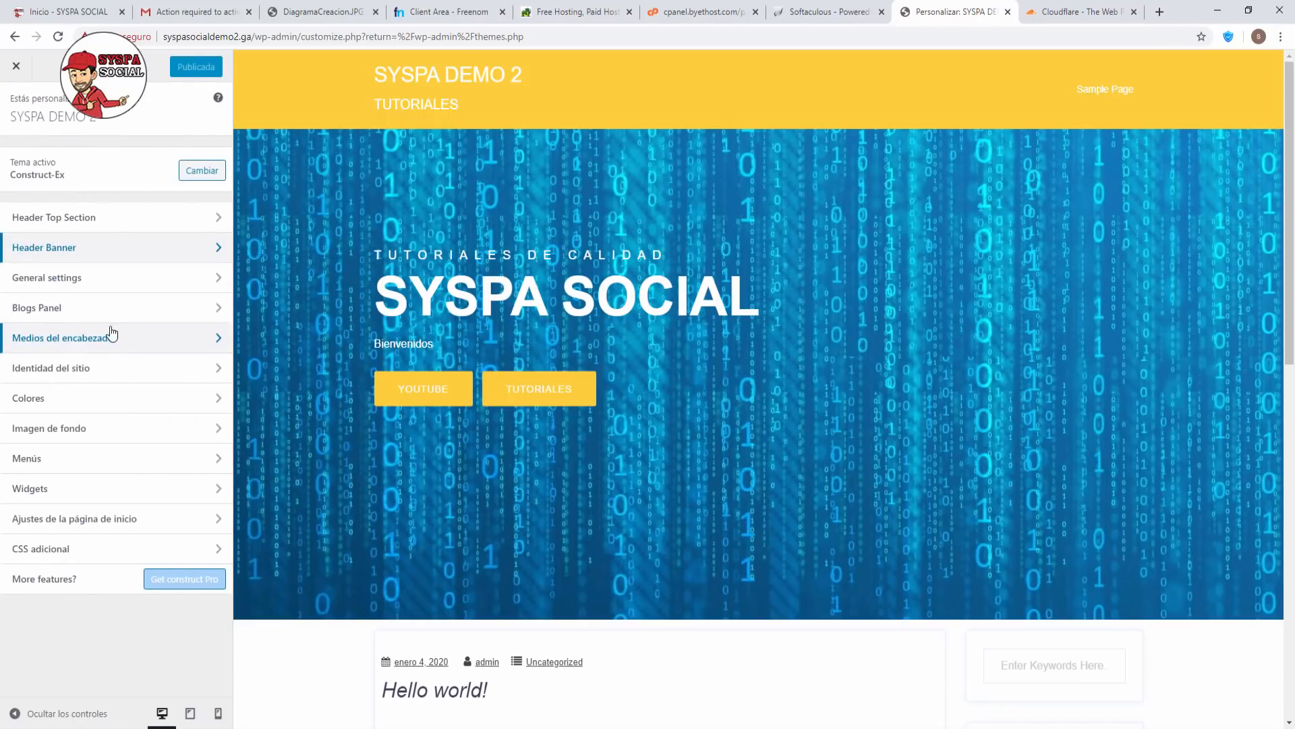
{"action": "left_click", "coordinate": [112, 289]}
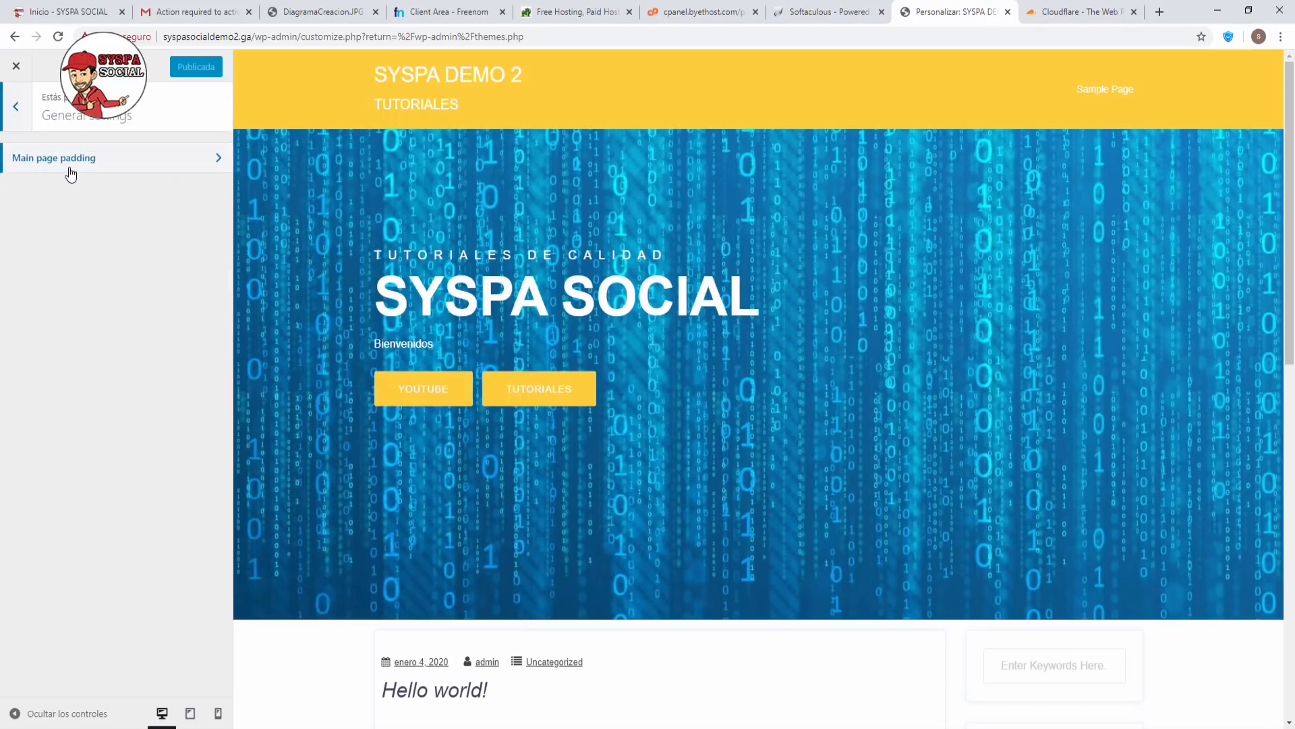
{"action": "left_click", "coordinate": [71, 170]}
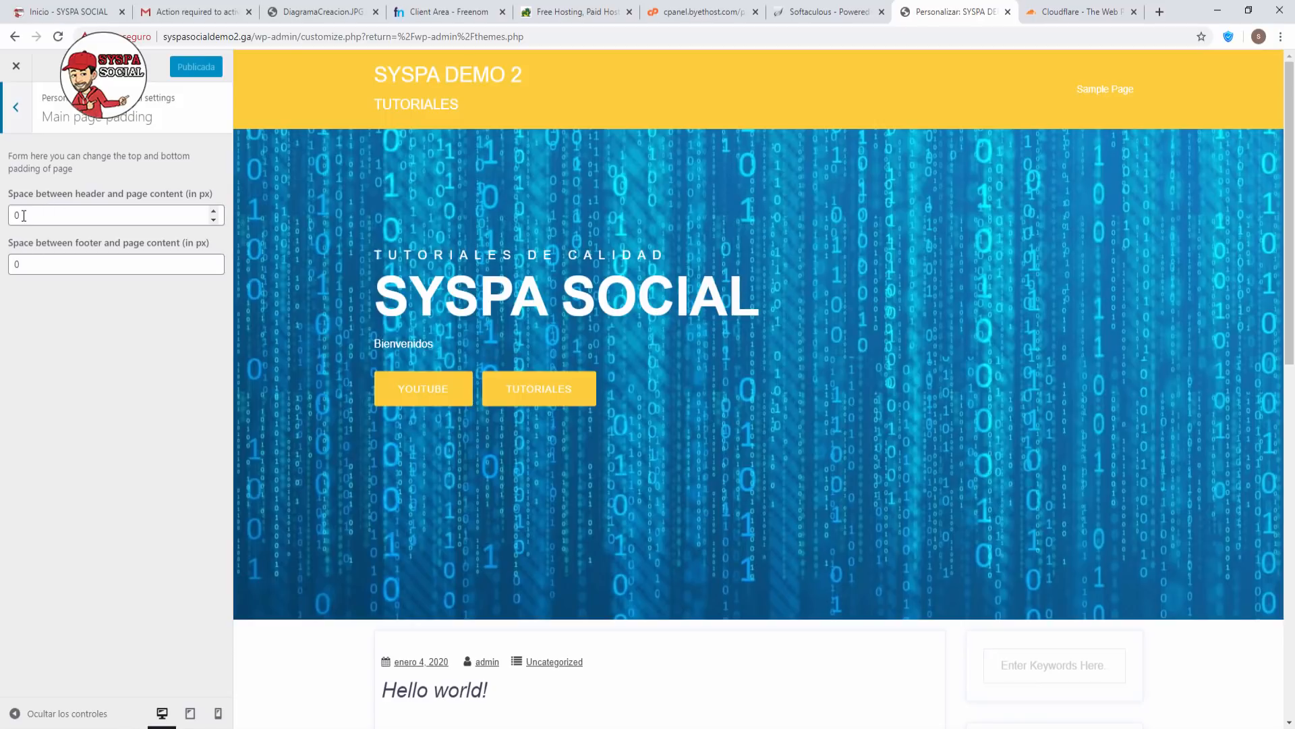
{"action": "left_click_drag", "start_coordinate": [24, 215], "coordinate": [2, 218]}
{"action": "type", "text": "200"}
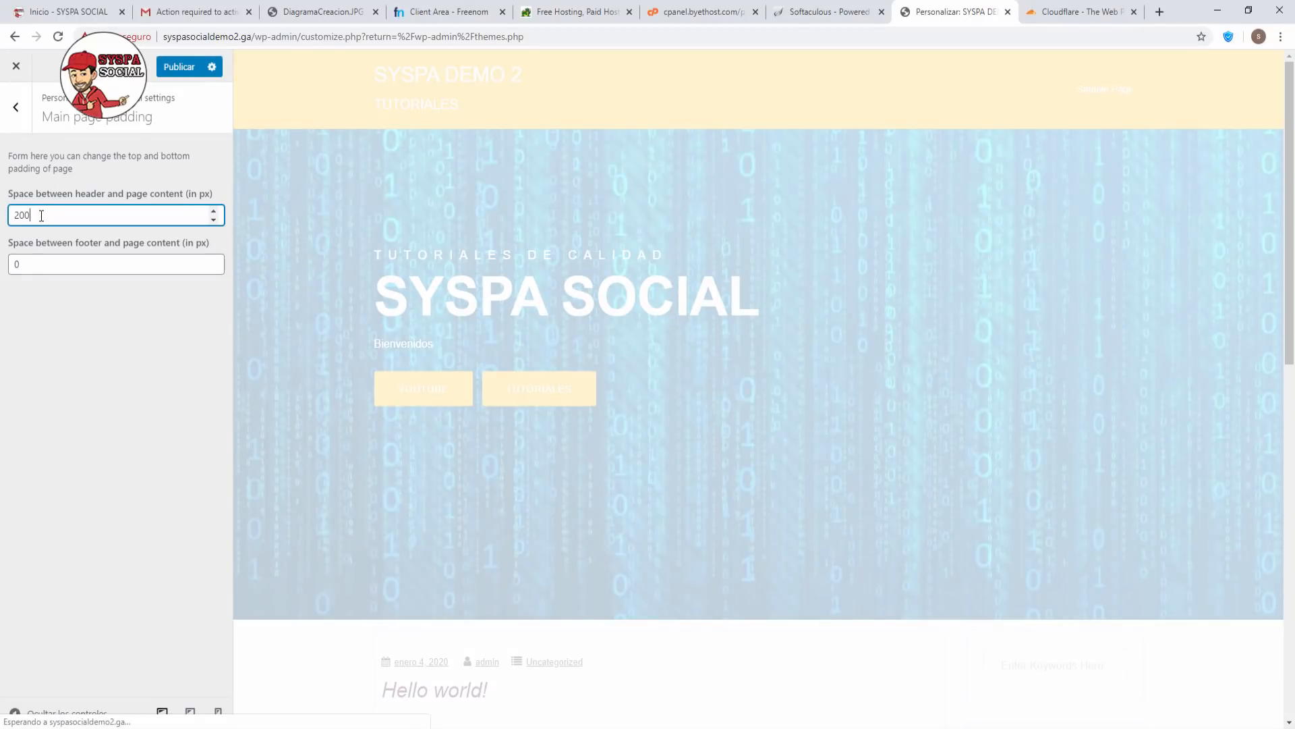
{"action": "scroll", "coordinate": [605, 486], "scroll_direction": "down", "scroll_amount": 5}
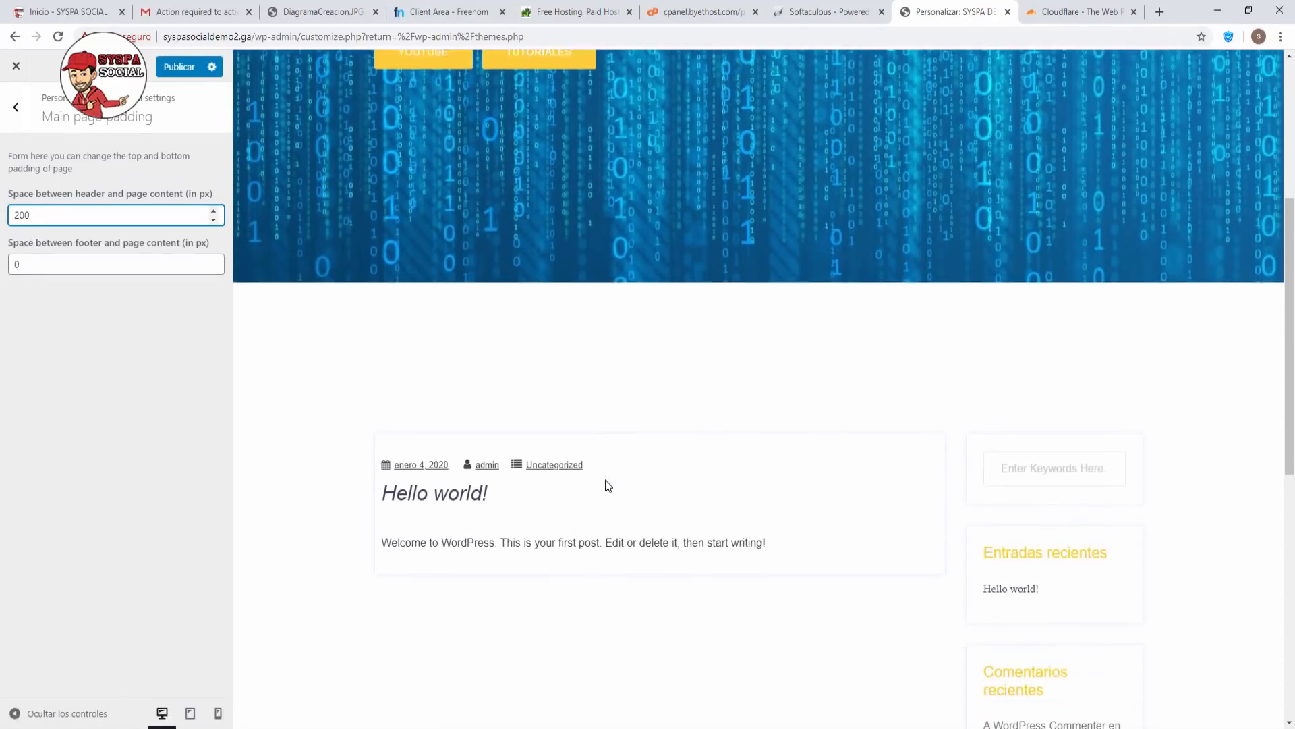
{"action": "scroll", "coordinate": [604, 483], "scroll_direction": "up", "scroll_amount": 3}
{"action": "left_click_drag", "start_coordinate": [87, 221], "coordinate": [1, 211]}
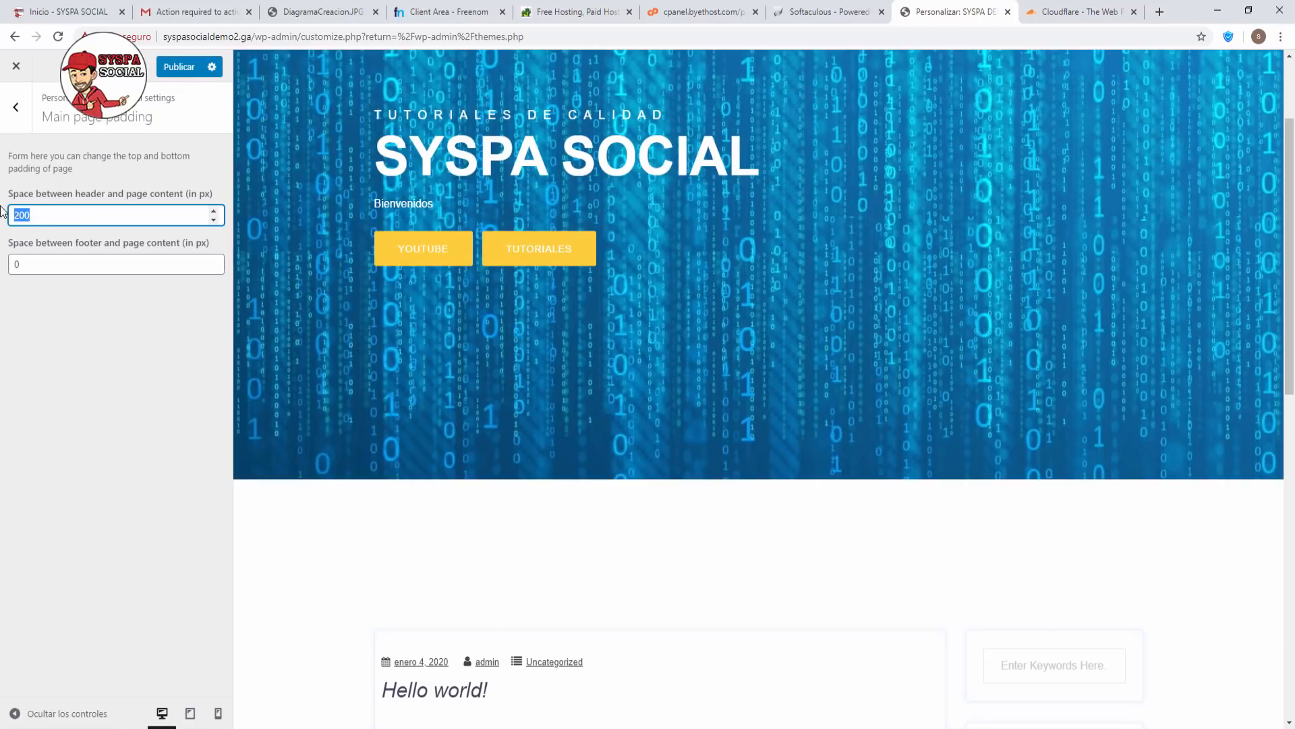
{"action": "type", "text": "0"}
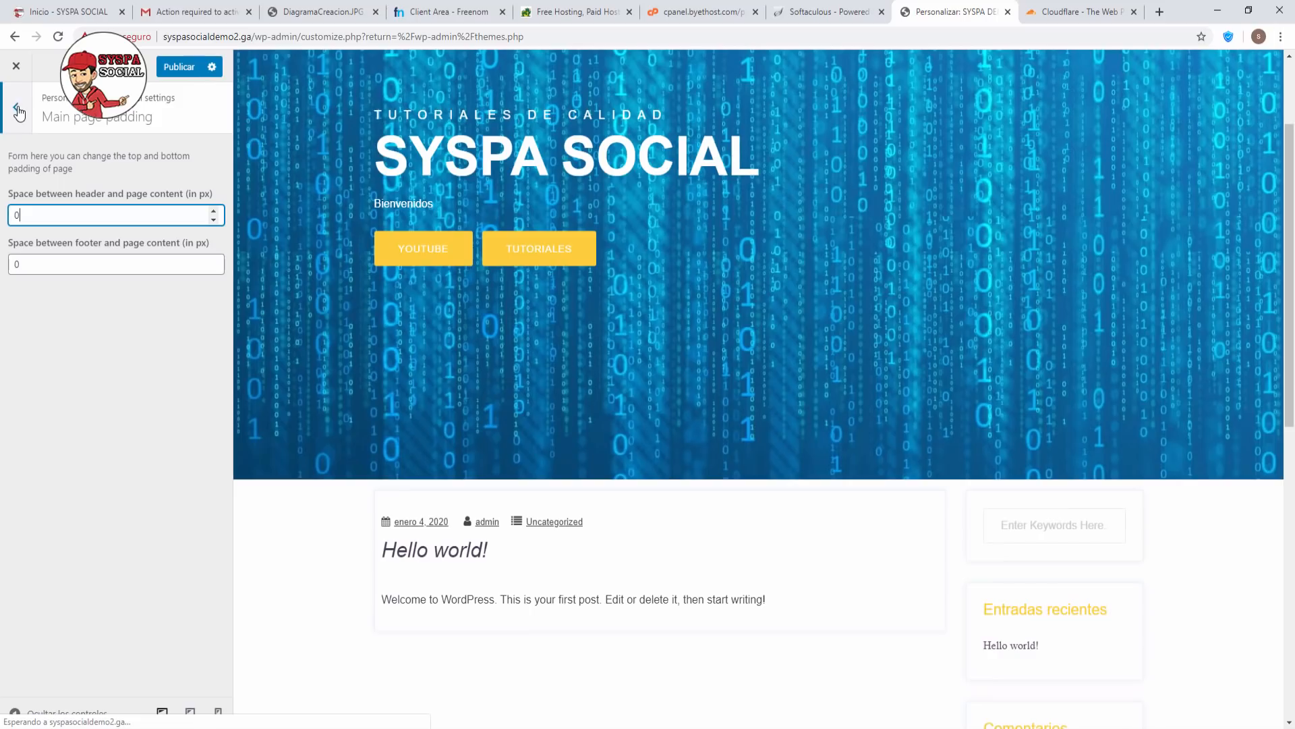
{"action": "left_click", "coordinate": [18, 108]}
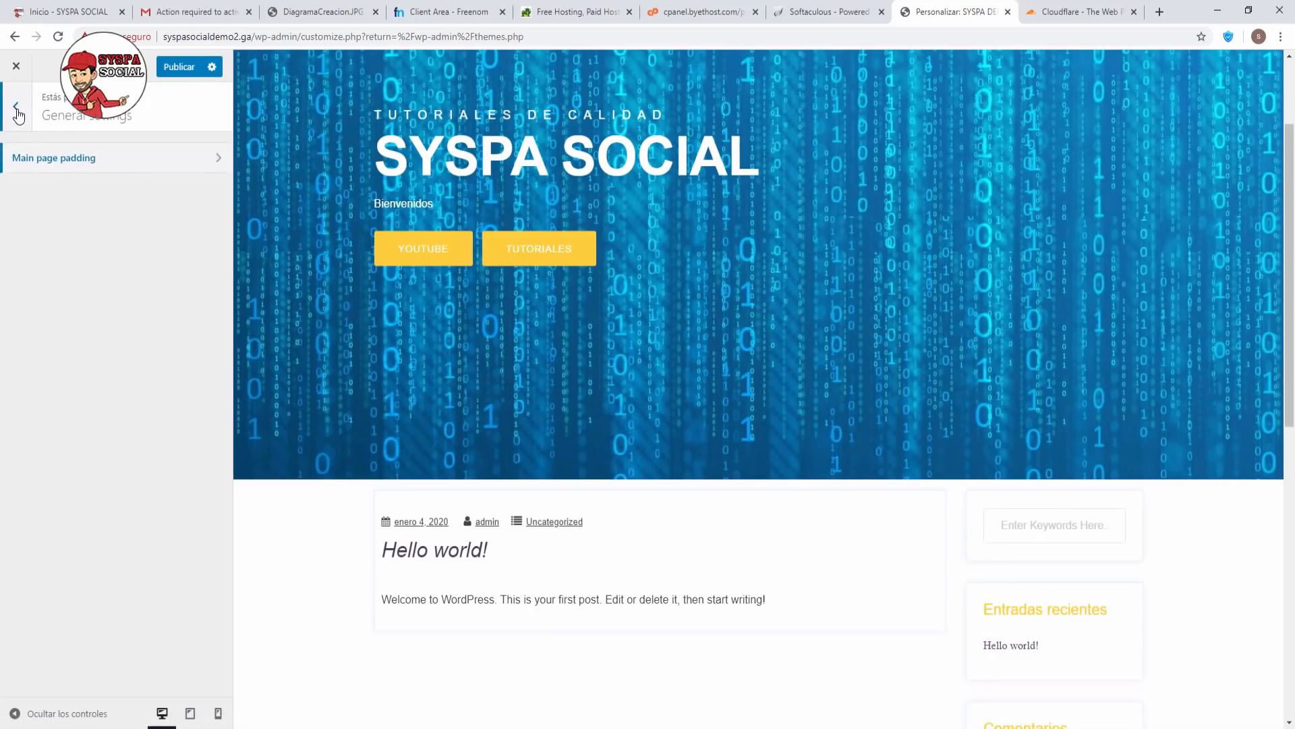
{"action": "left_click", "coordinate": [15, 109]}
From Site Identity, upload the rectangular SYSPA SOCIAL logo JPG from the LOGOS folder.
{"action": "left_click", "coordinate": [114, 368]}
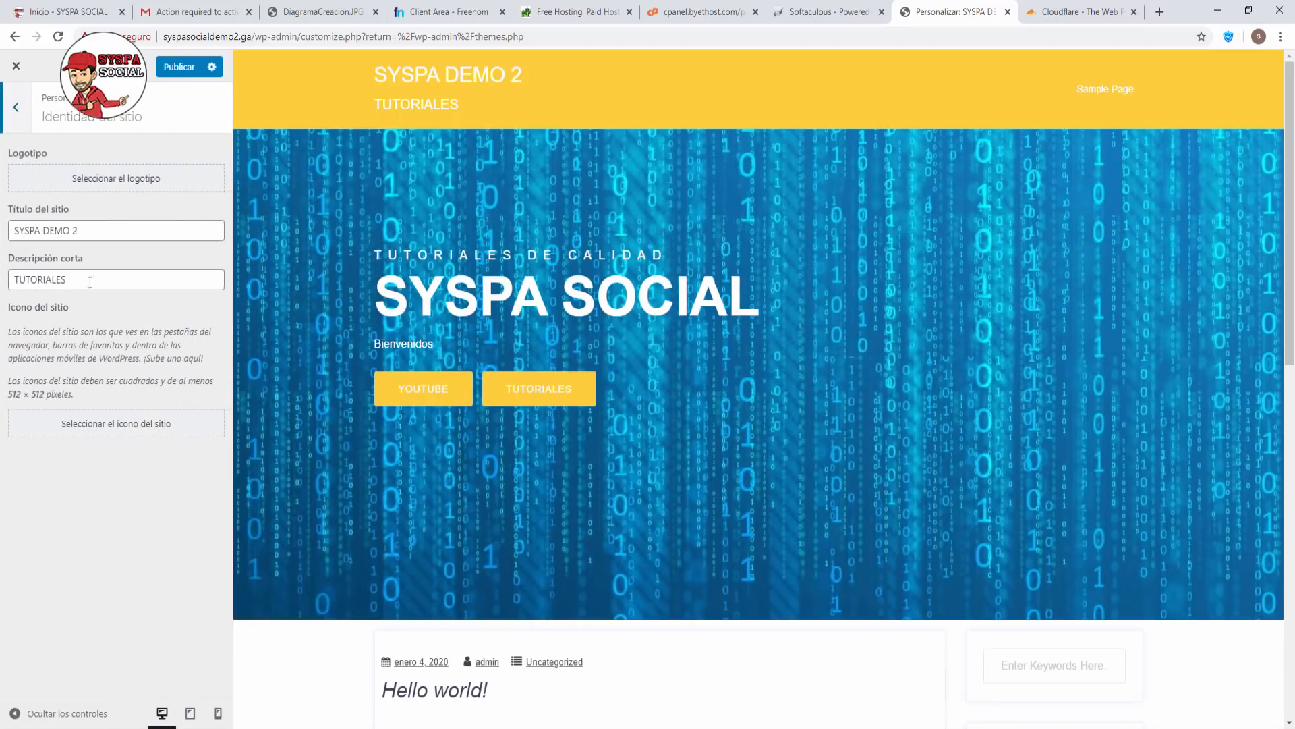
{"action": "left_click", "coordinate": [113, 179]}
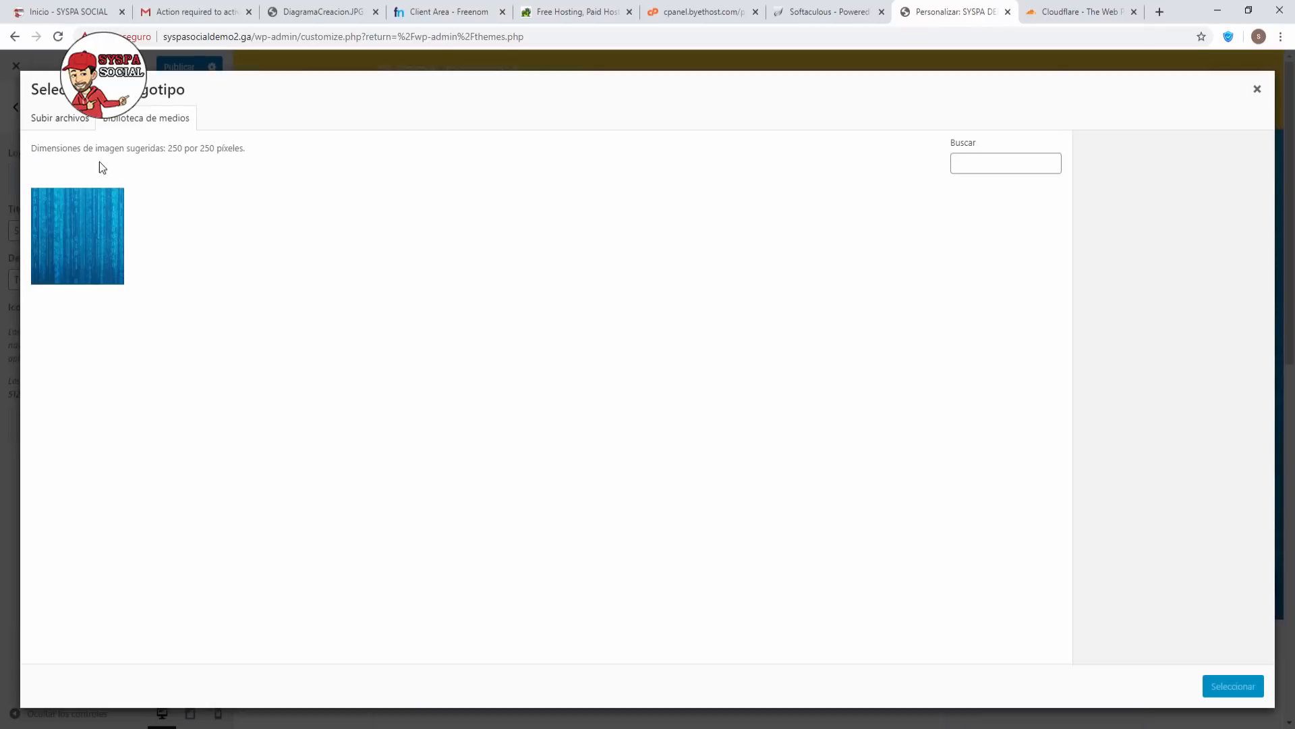
{"action": "left_click", "coordinate": [71, 121]}
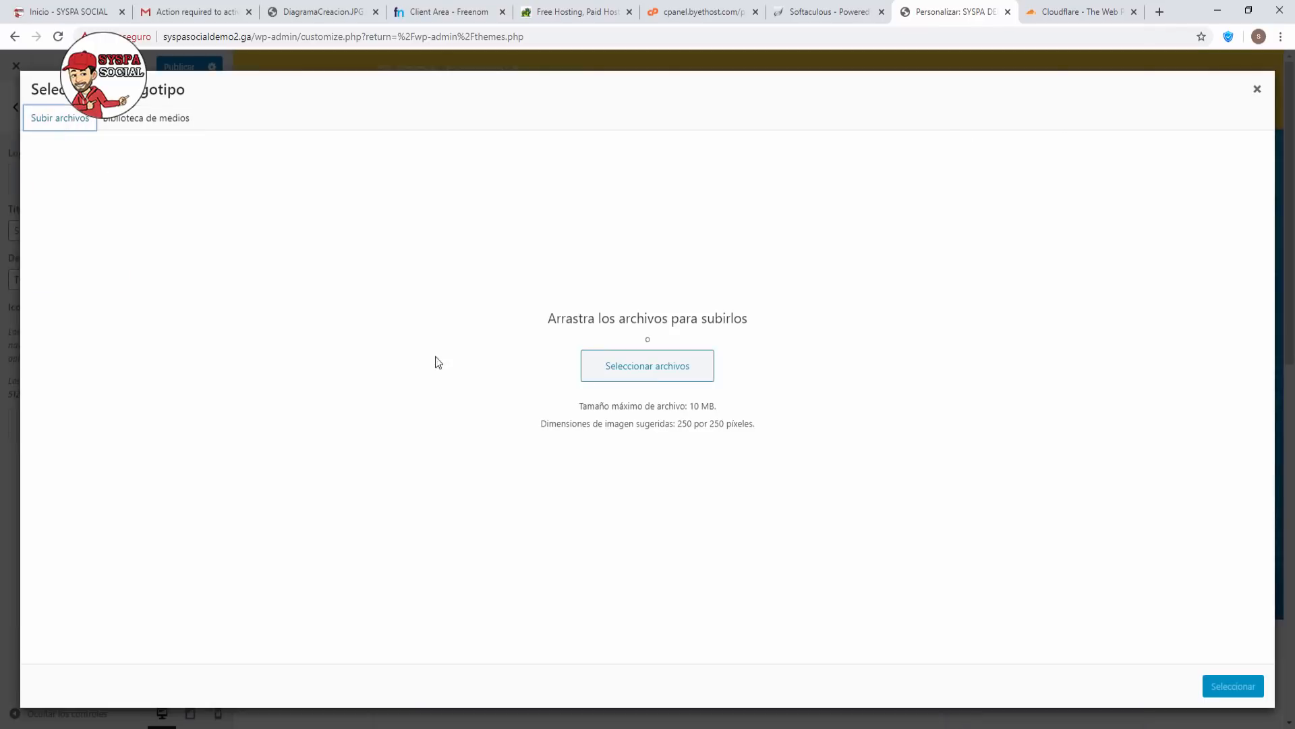
{"action": "left_click", "coordinate": [658, 359]}
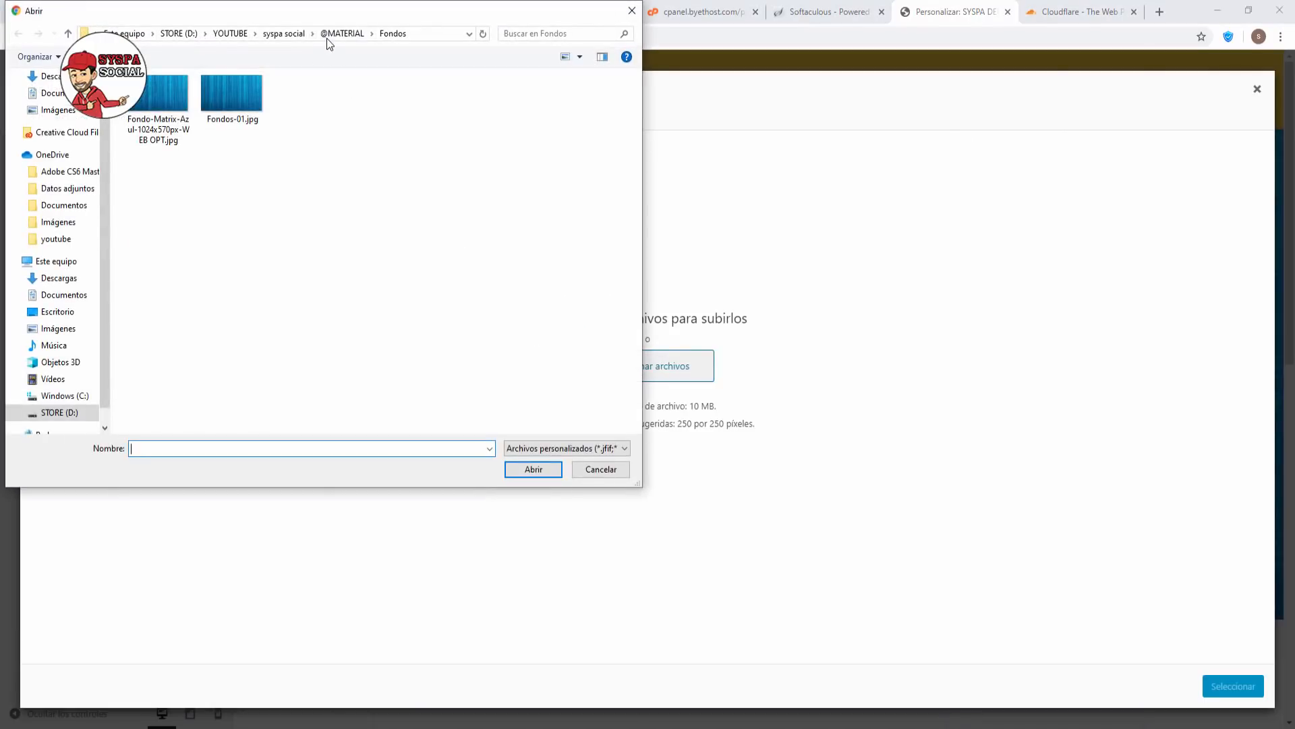
{"action": "left_click", "coordinate": [327, 37]}
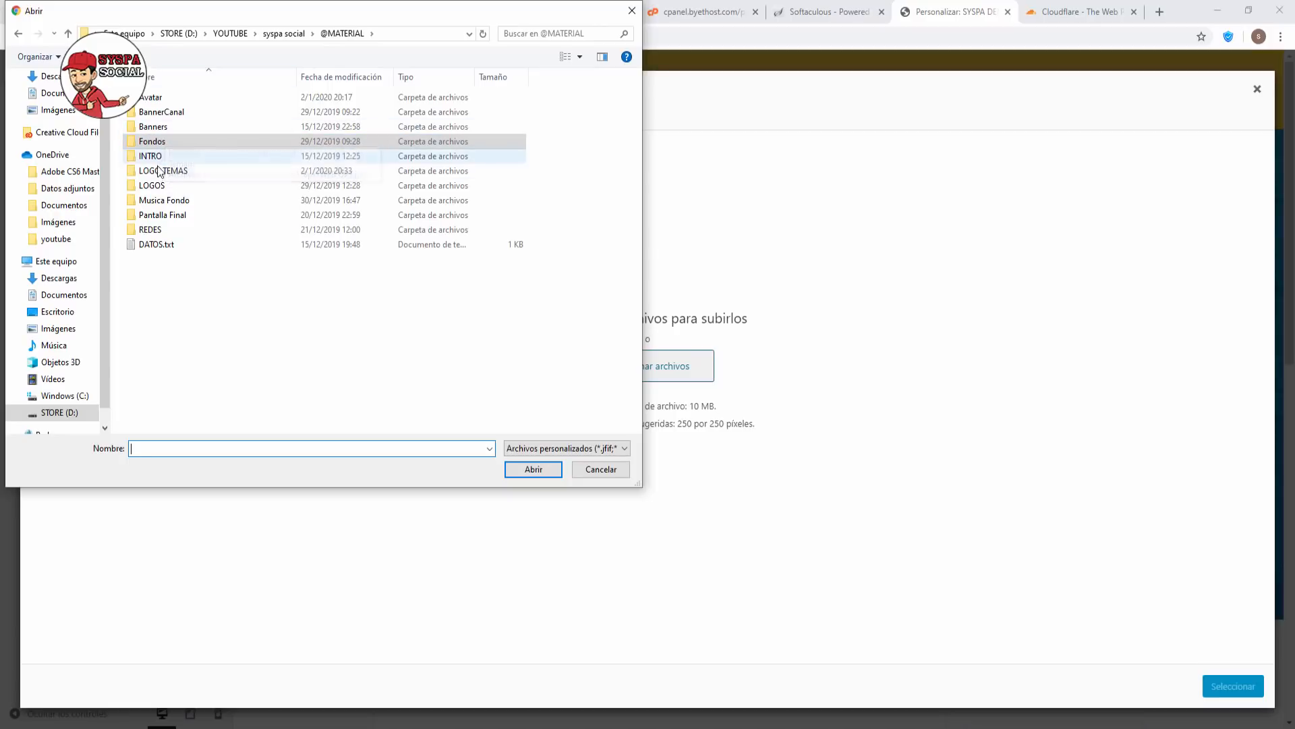
{"action": "double_click", "coordinate": [154, 186]}
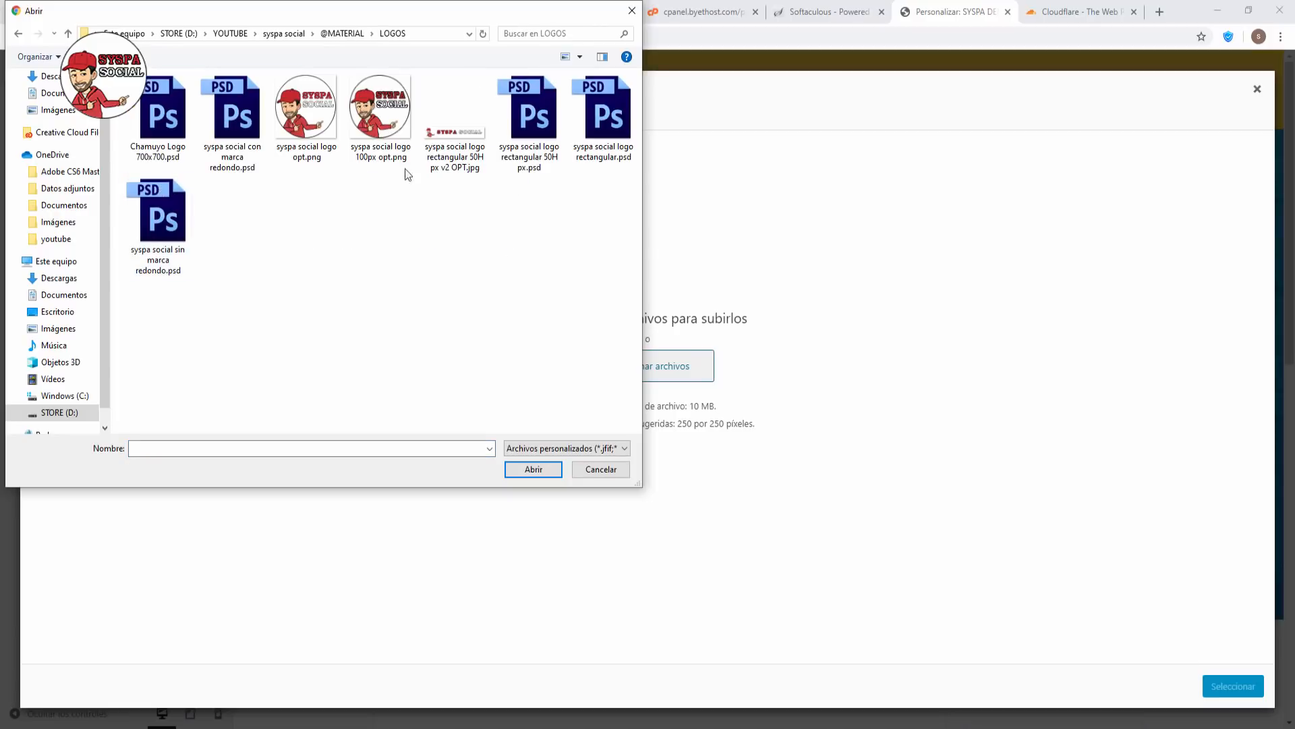
{"action": "double_click", "coordinate": [451, 131]}
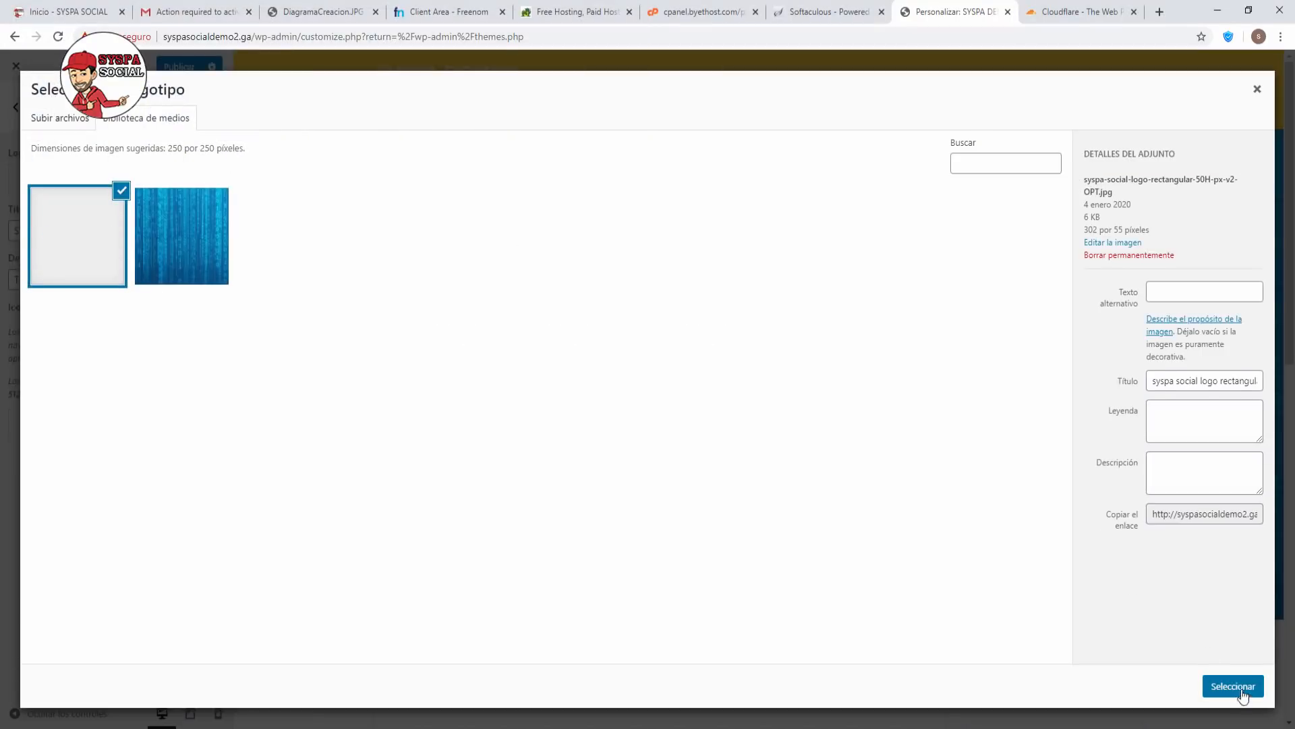
Crop the logo to its full width and apply it as the site logo.
{"action": "left_click", "coordinate": [1244, 687]}
{"action": "left_click_drag", "start_coordinate": [664, 126], "coordinate": [767, 129]}
{"action": "left_click_drag", "start_coordinate": [631, 129], "coordinate": [547, 129]}
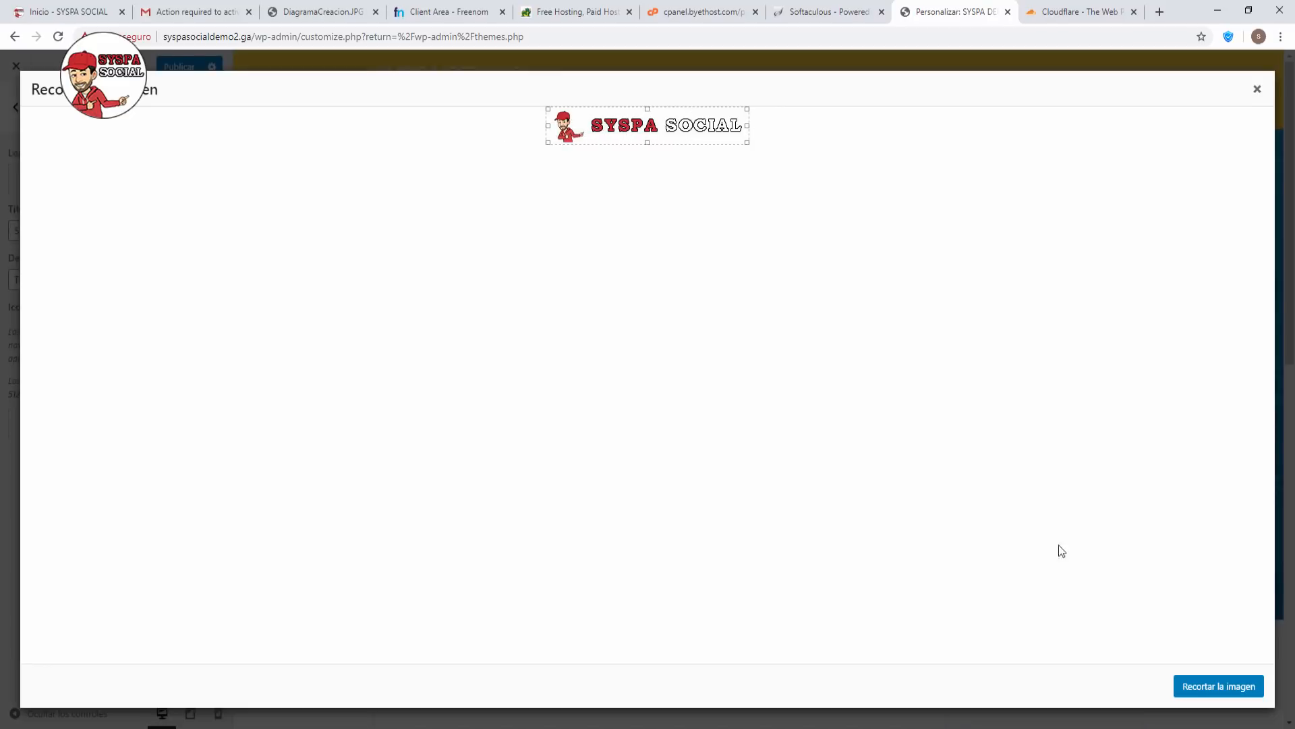
{"action": "left_click", "coordinate": [1203, 687]}
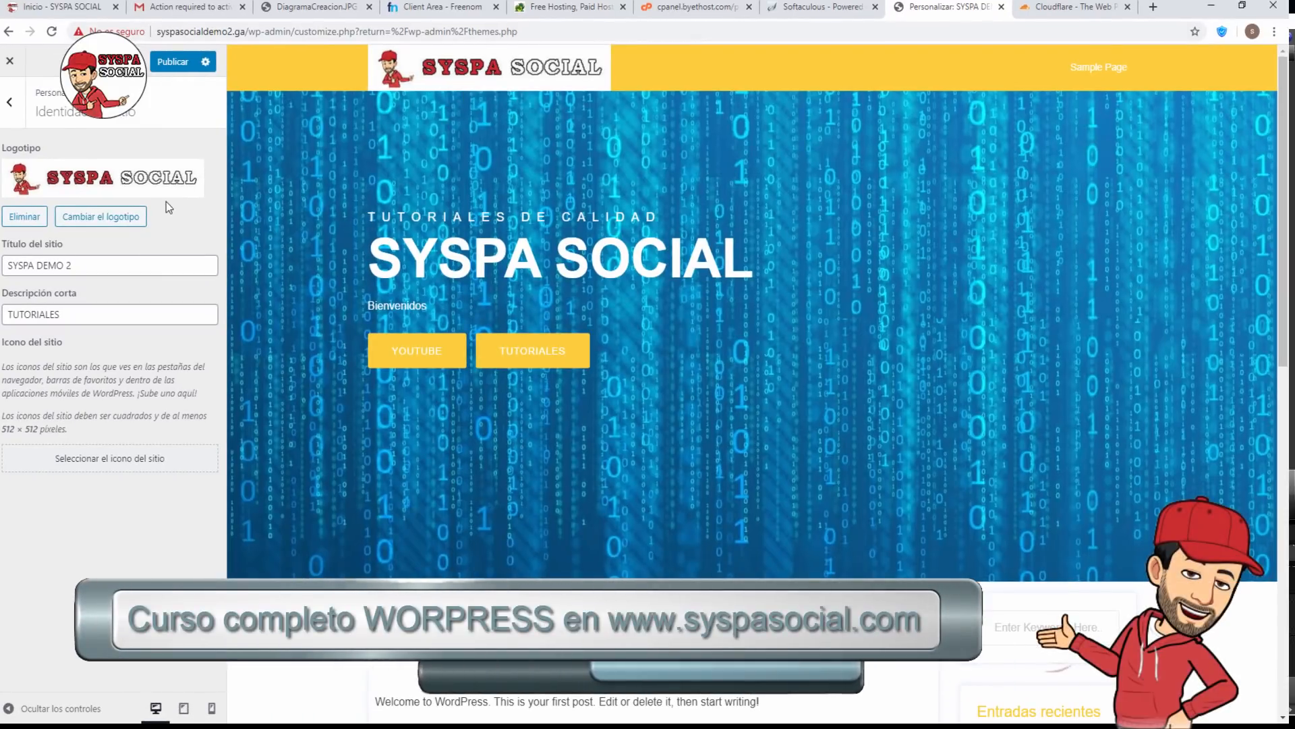
{"action": "left_click", "coordinate": [95, 462]}
Set the 100px round SYSPA SOCIAL logo as the site icon, crop it, and publish.
{"action": "left_click", "coordinate": [80, 118]}
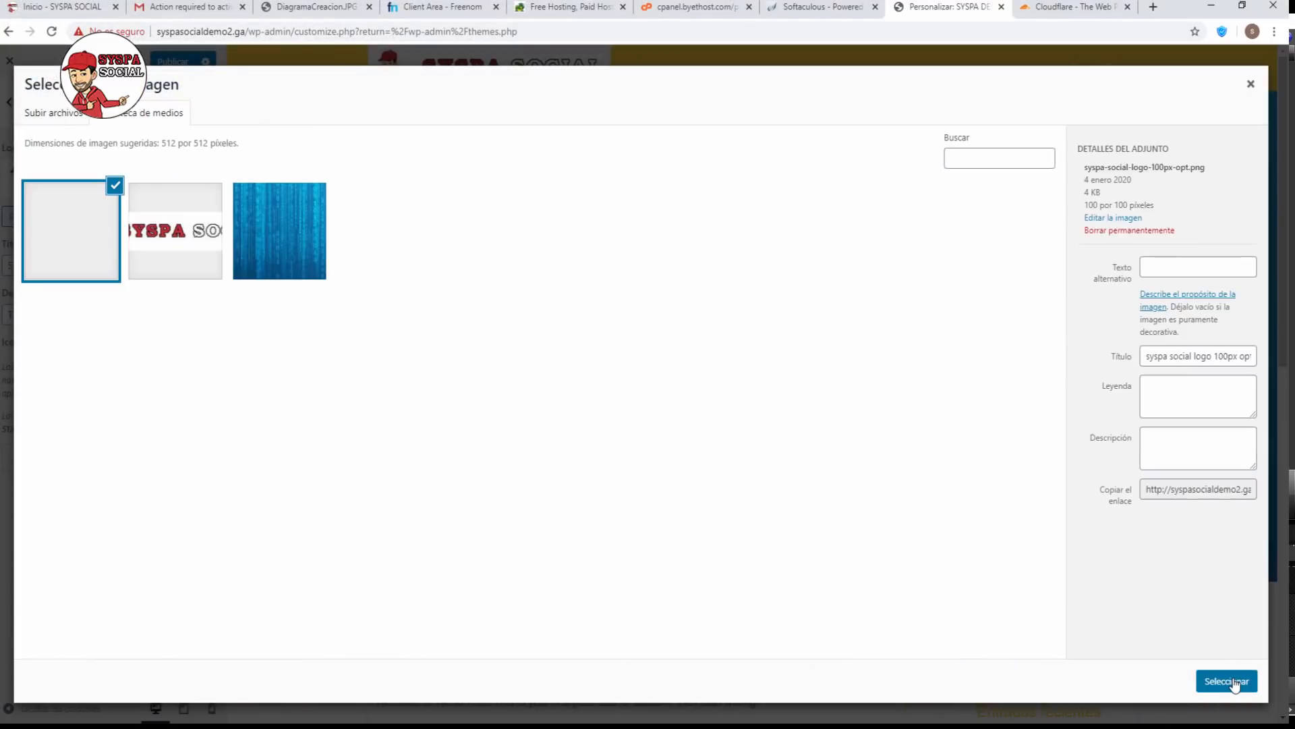
{"action": "left_click", "coordinate": [1229, 682]}
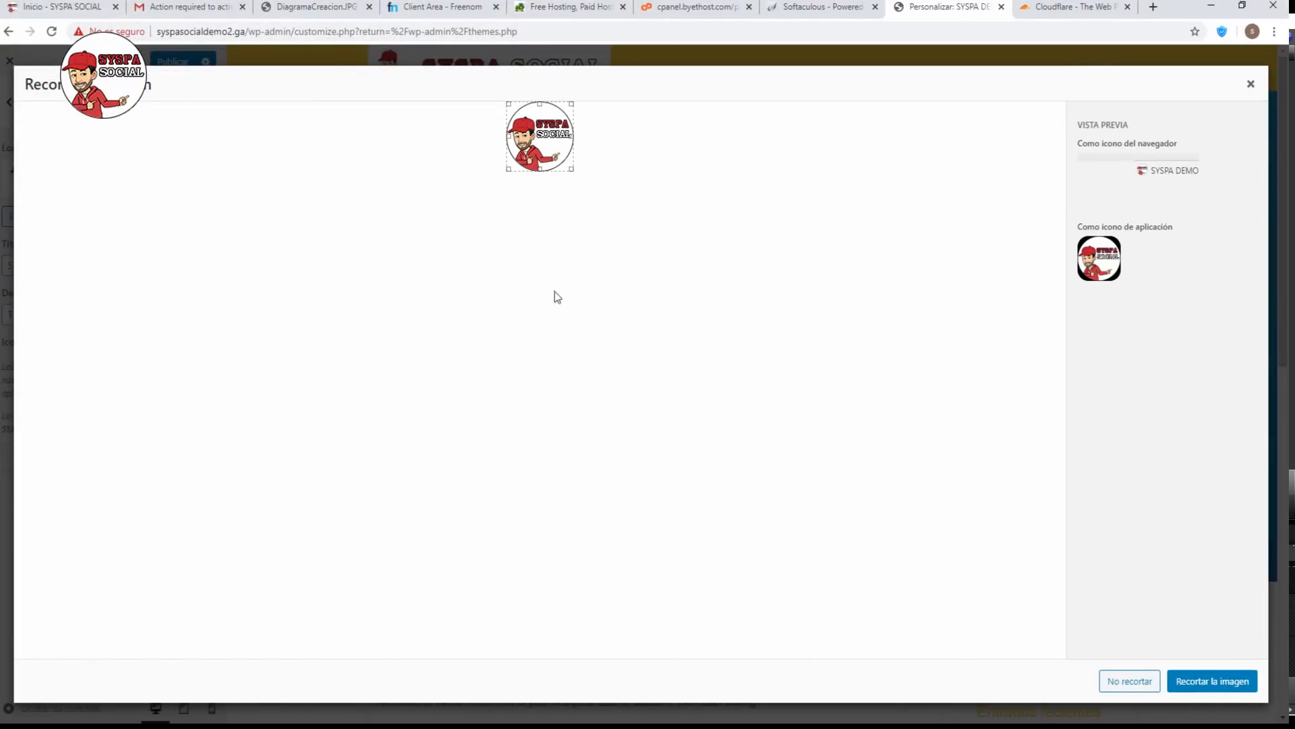
{"action": "left_click", "coordinate": [1208, 683]}
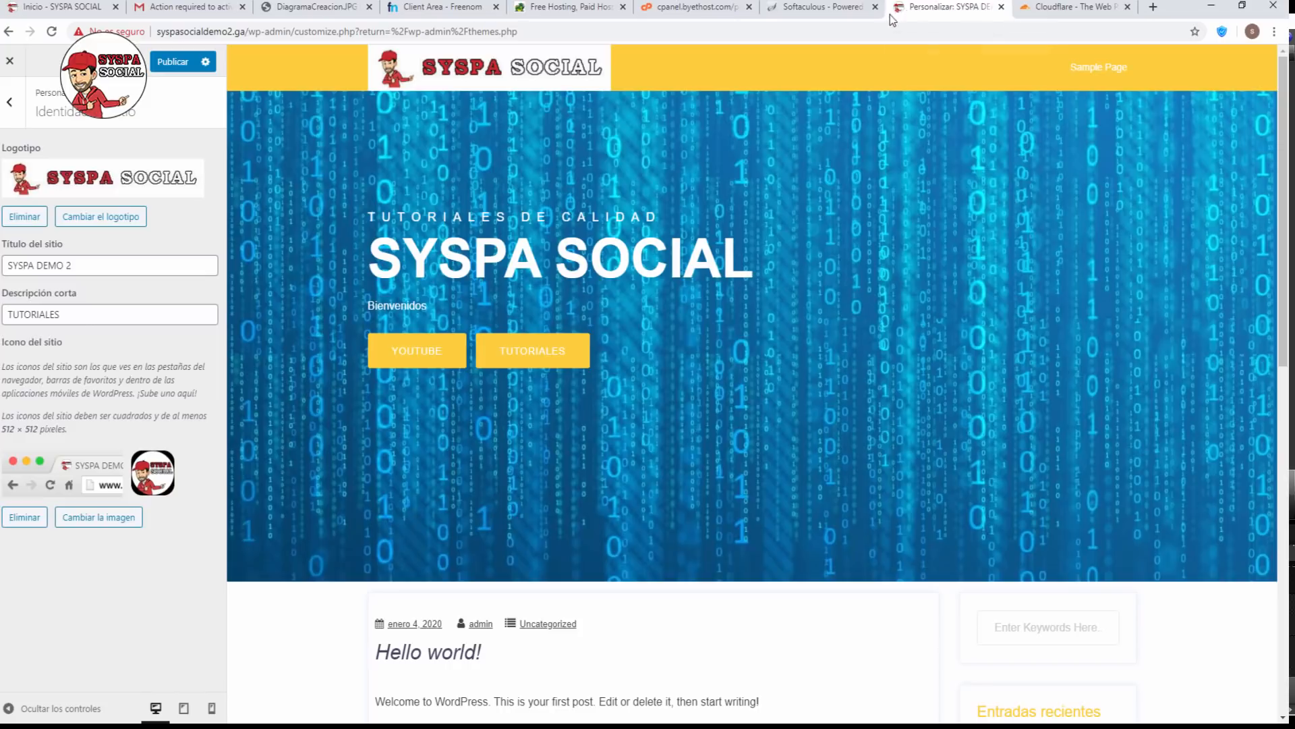
{"action": "left_click", "coordinate": [180, 70]}
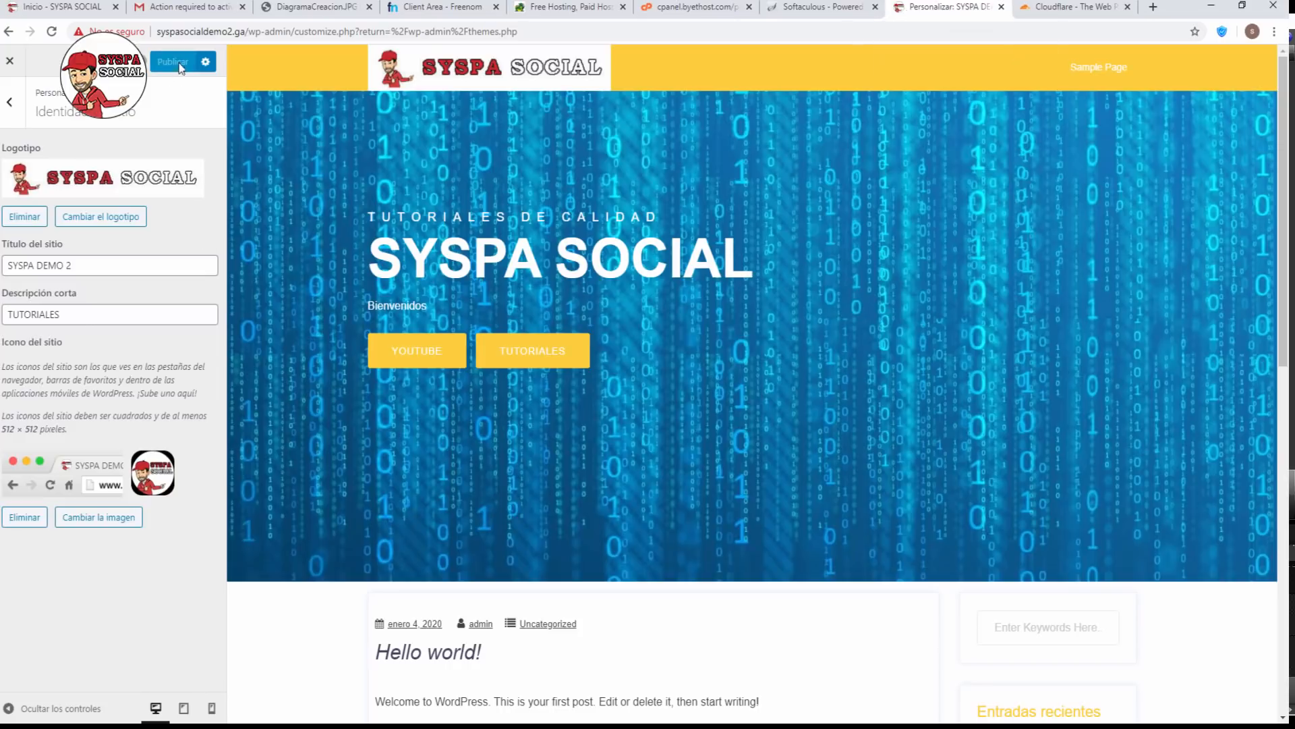
Create a new menu named Principal in the Menus section.
{"action": "left_click", "coordinate": [10, 103]}
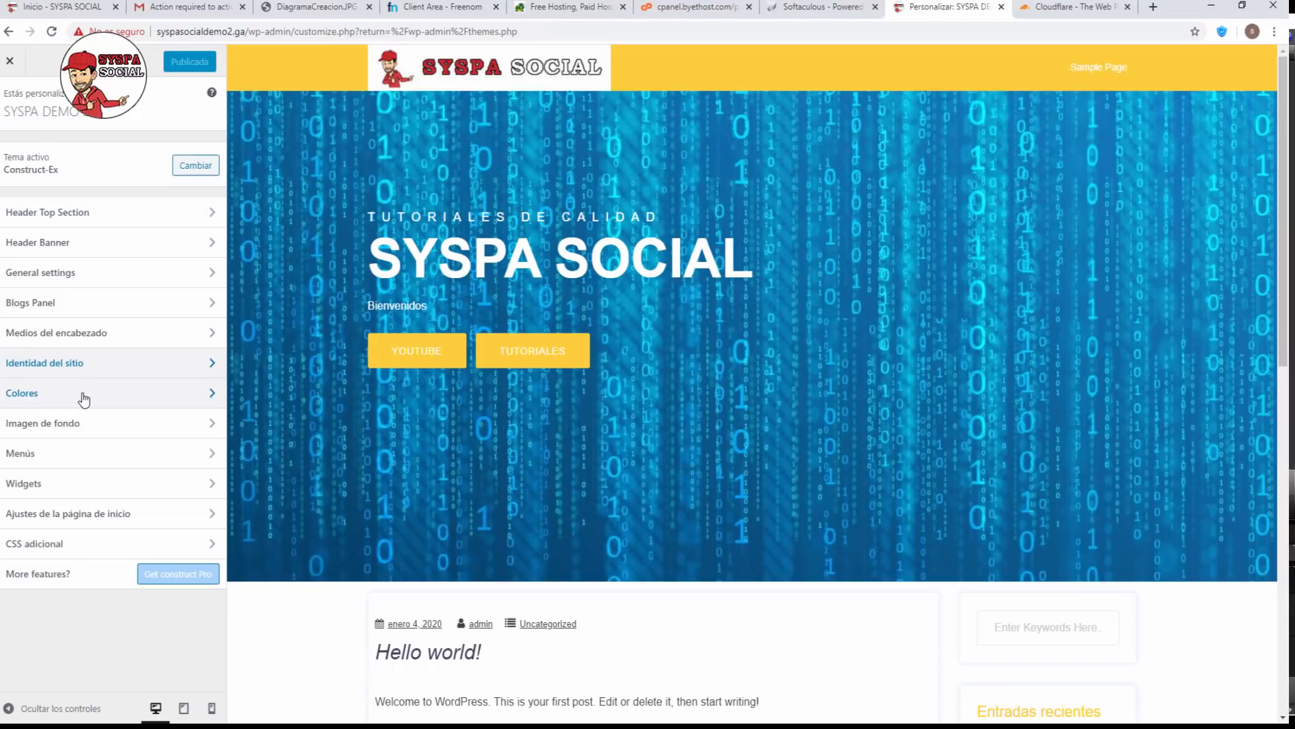
{"action": "left_click", "coordinate": [96, 424]}
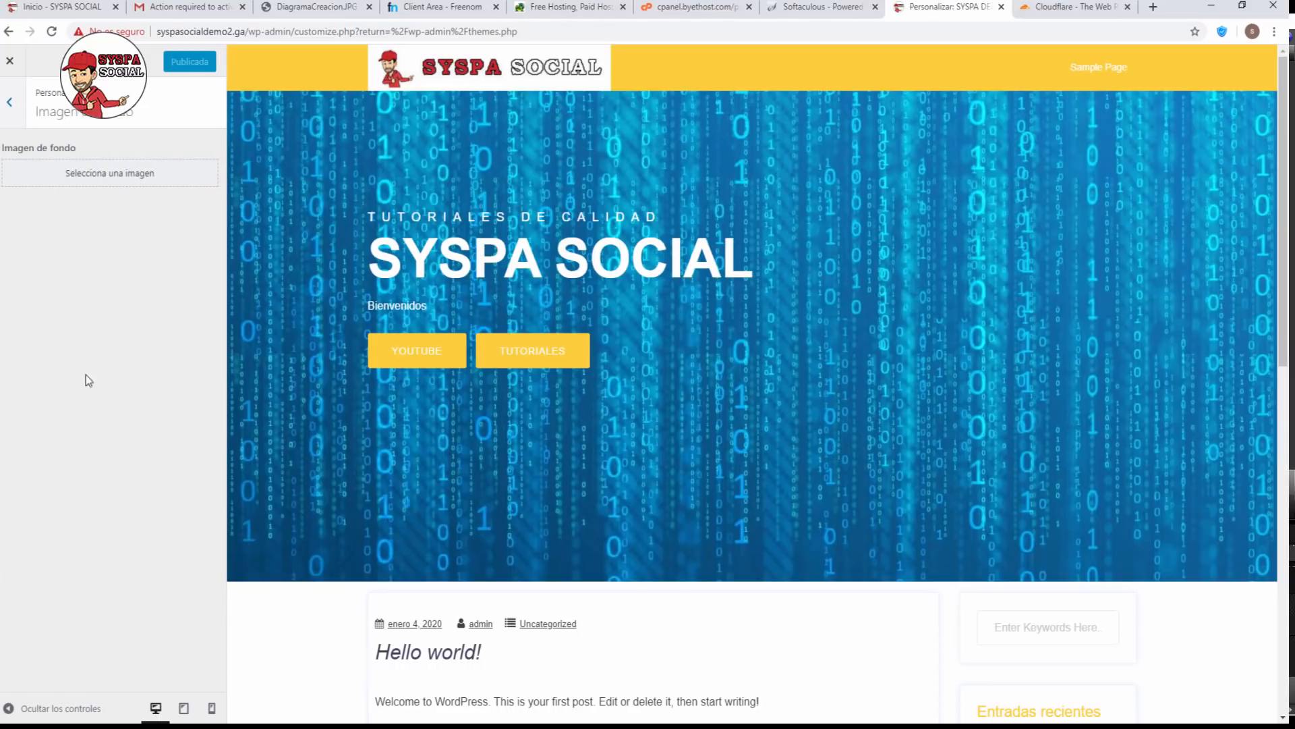
{"action": "left_click", "coordinate": [14, 107]}
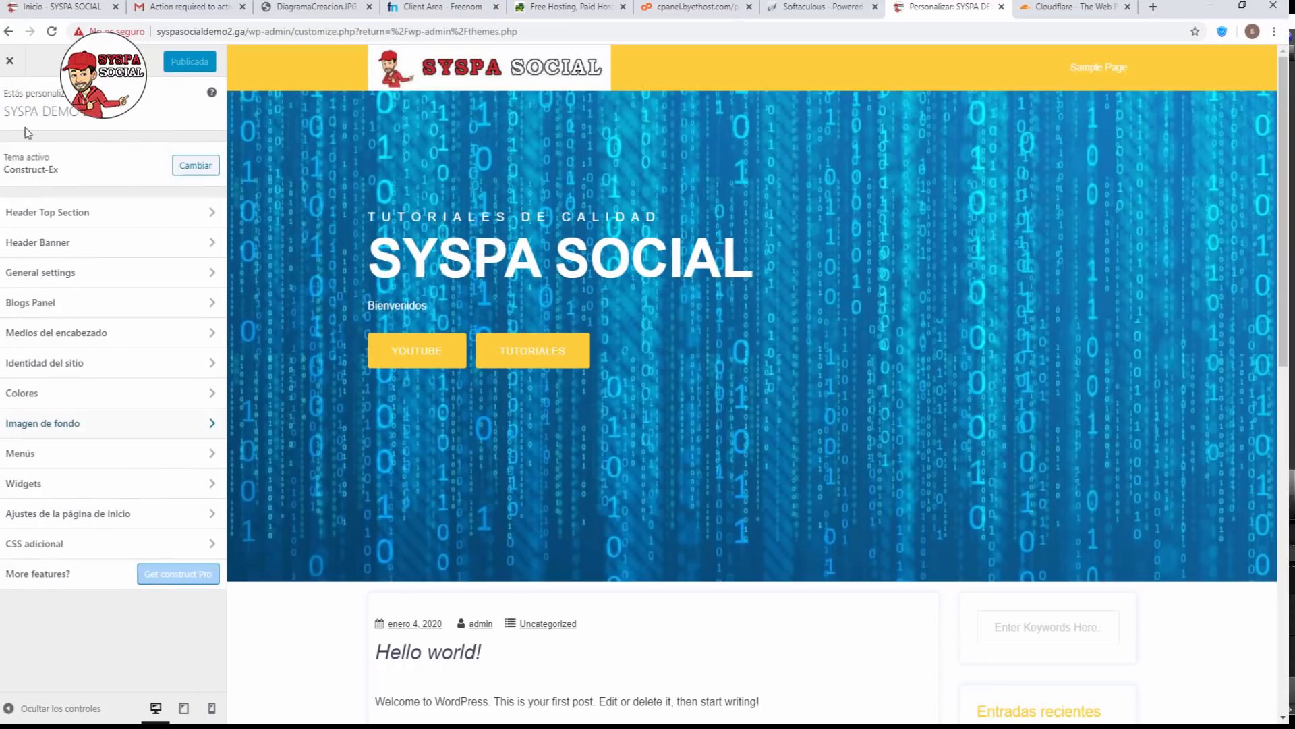
{"action": "left_click", "coordinate": [64, 453]}
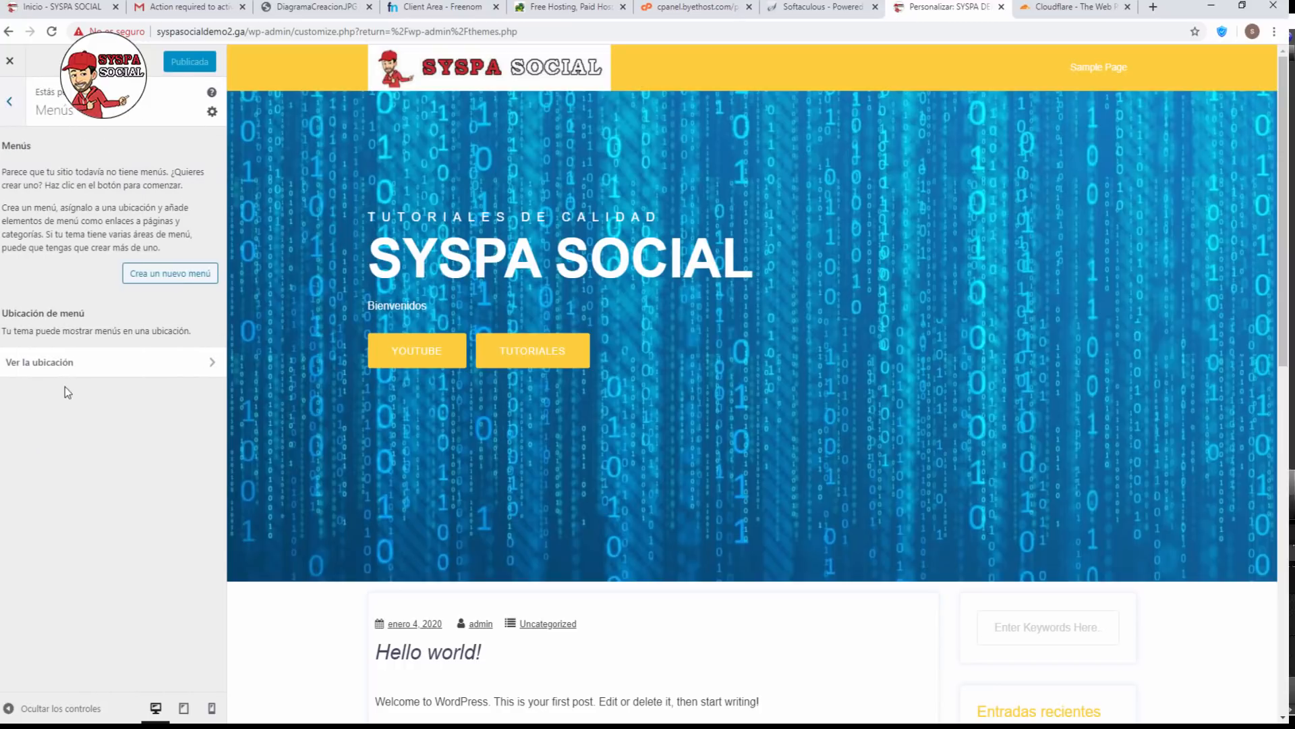
{"action": "left_click", "coordinate": [176, 276]}
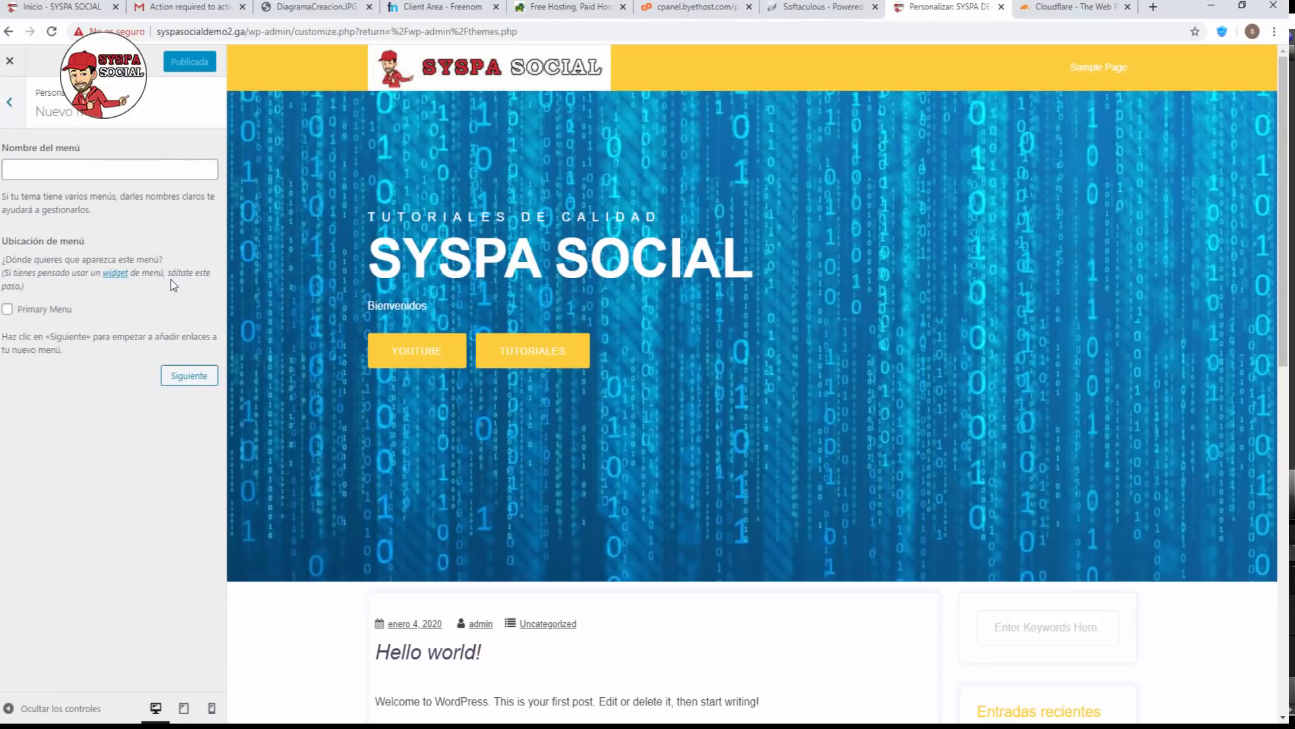
{"action": "left_click", "coordinate": [32, 169]}
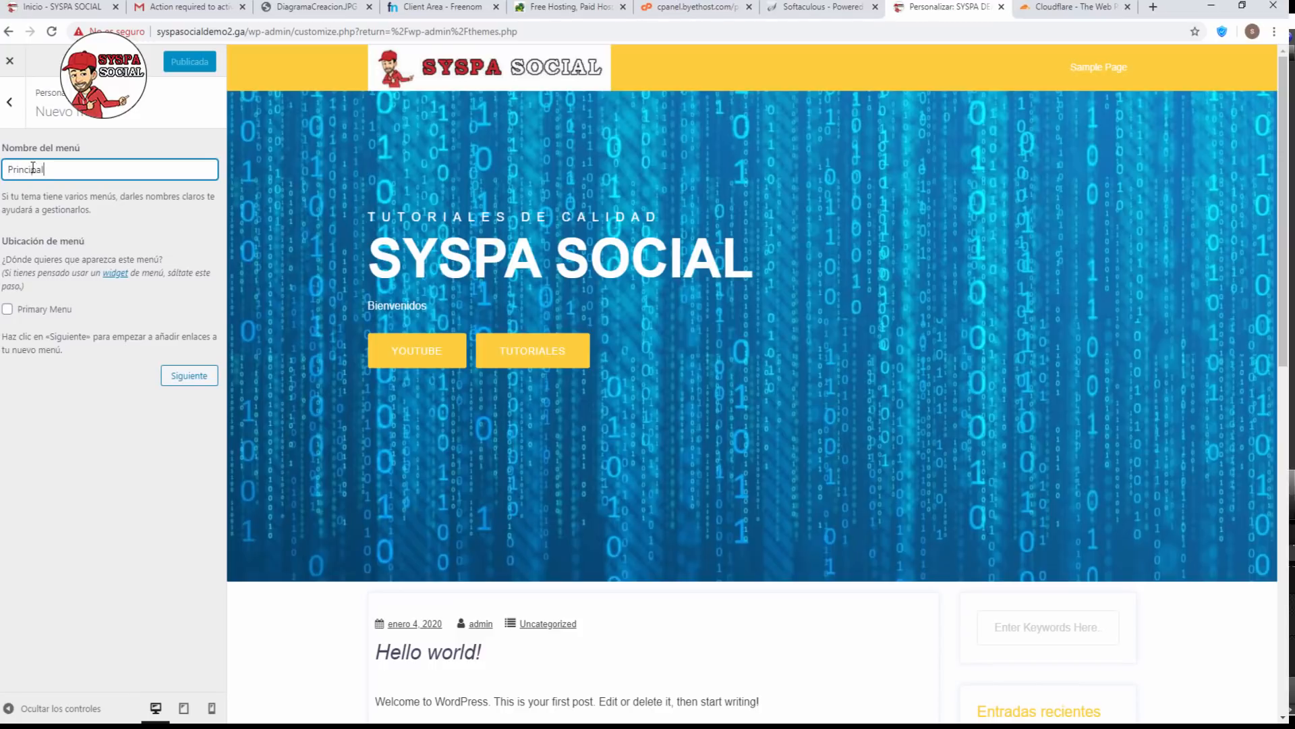
{"action": "left_click", "coordinate": [187, 383]}
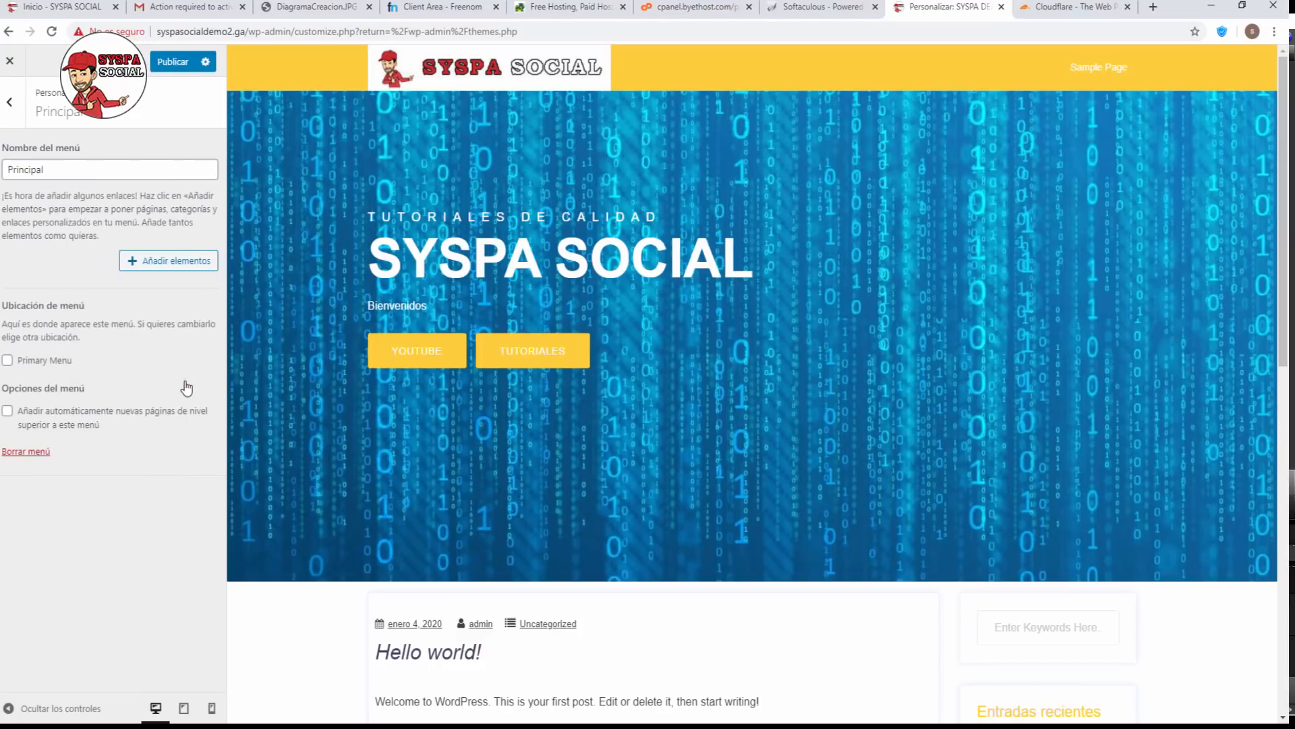
Add the Inicio and Sample Page pages to the Principal menu.
{"action": "left_click", "coordinate": [153, 263]}
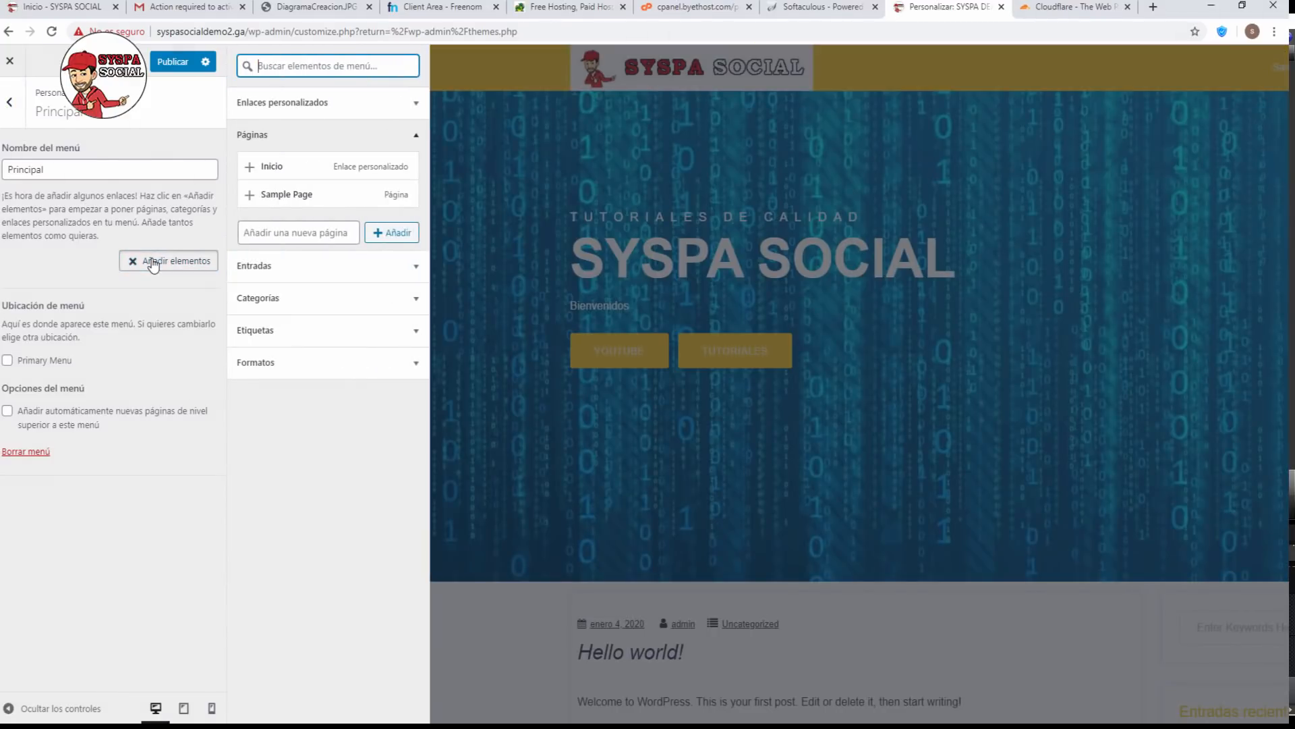
{"action": "left_click", "coordinate": [273, 167]}
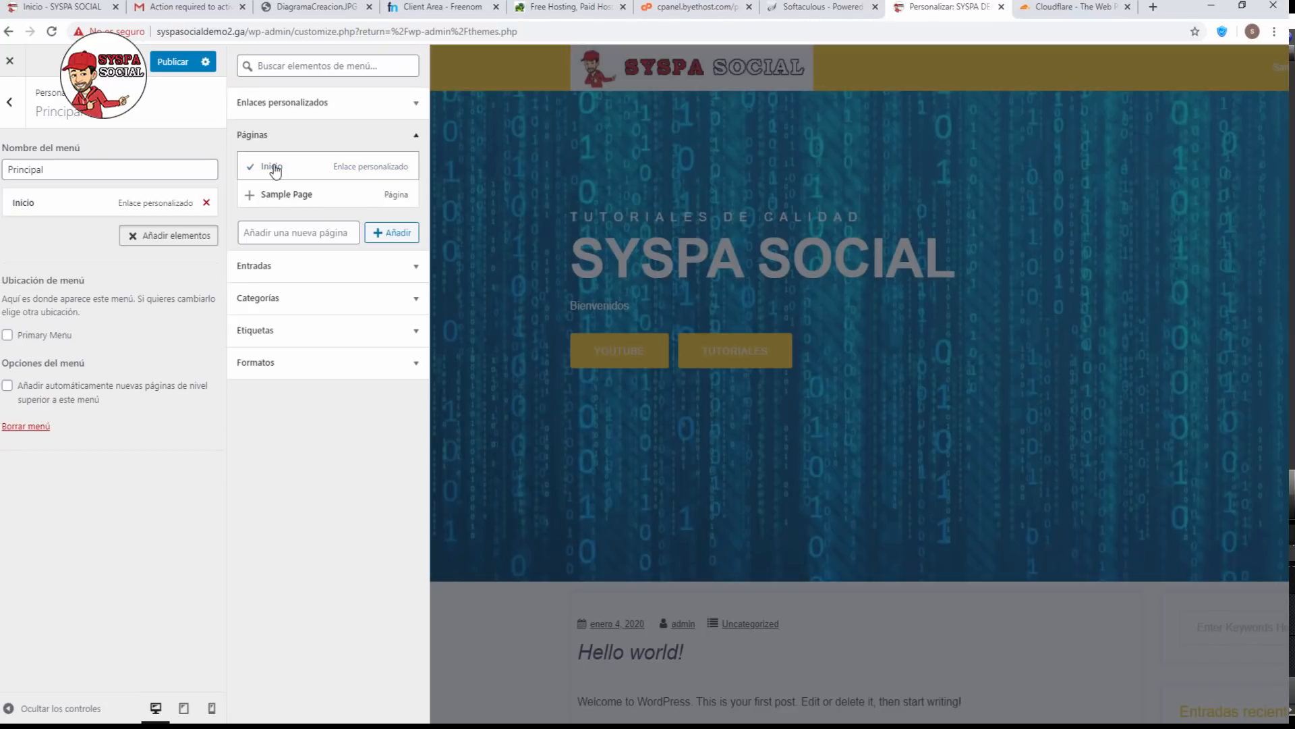
{"action": "left_click", "coordinate": [250, 199]}
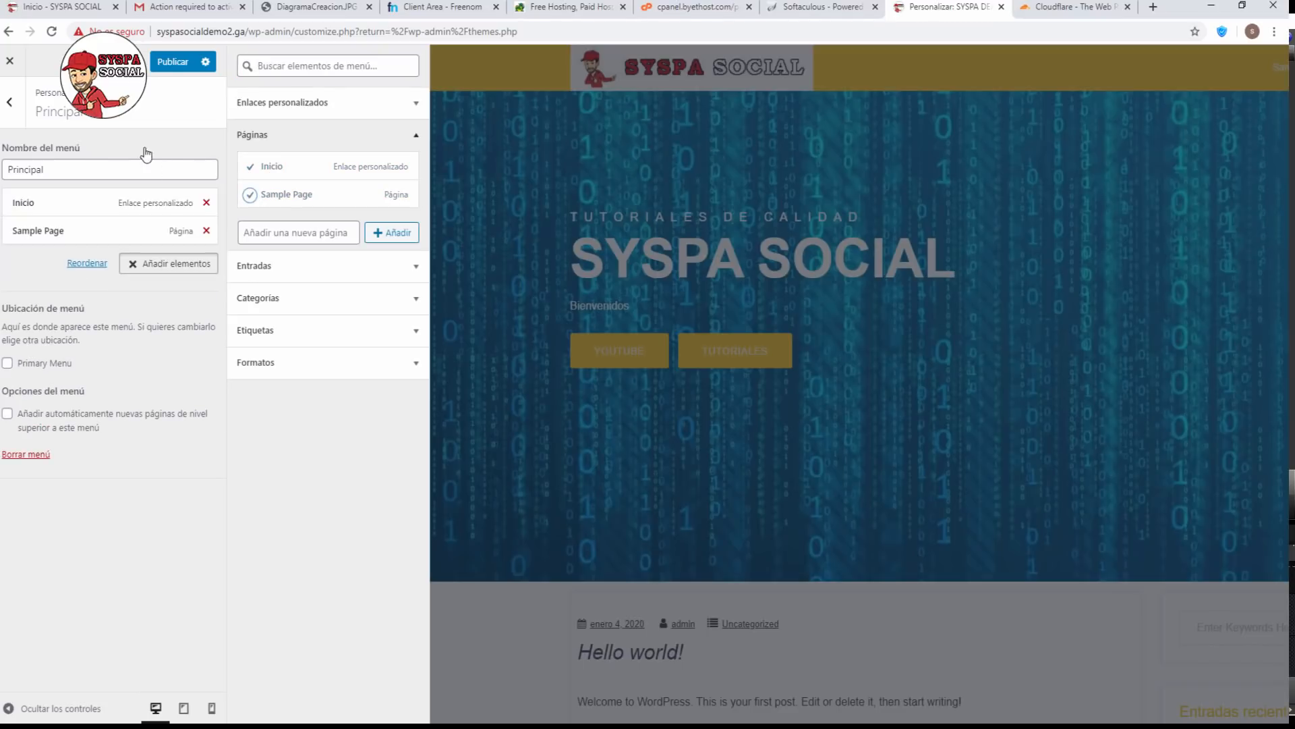
{"action": "left_click", "coordinate": [173, 68]}
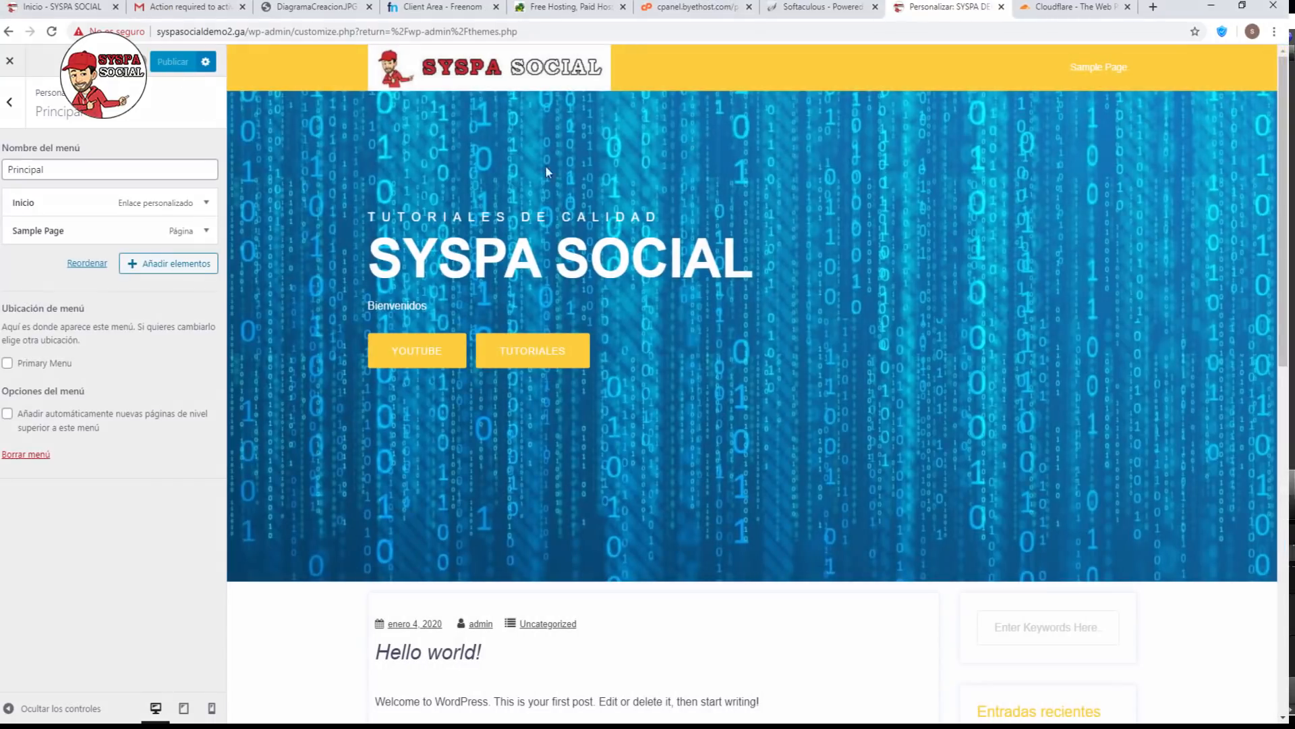
Assign Principal to the Primary Menu location and publish the changes.
{"action": "left_click", "coordinate": [7, 365]}
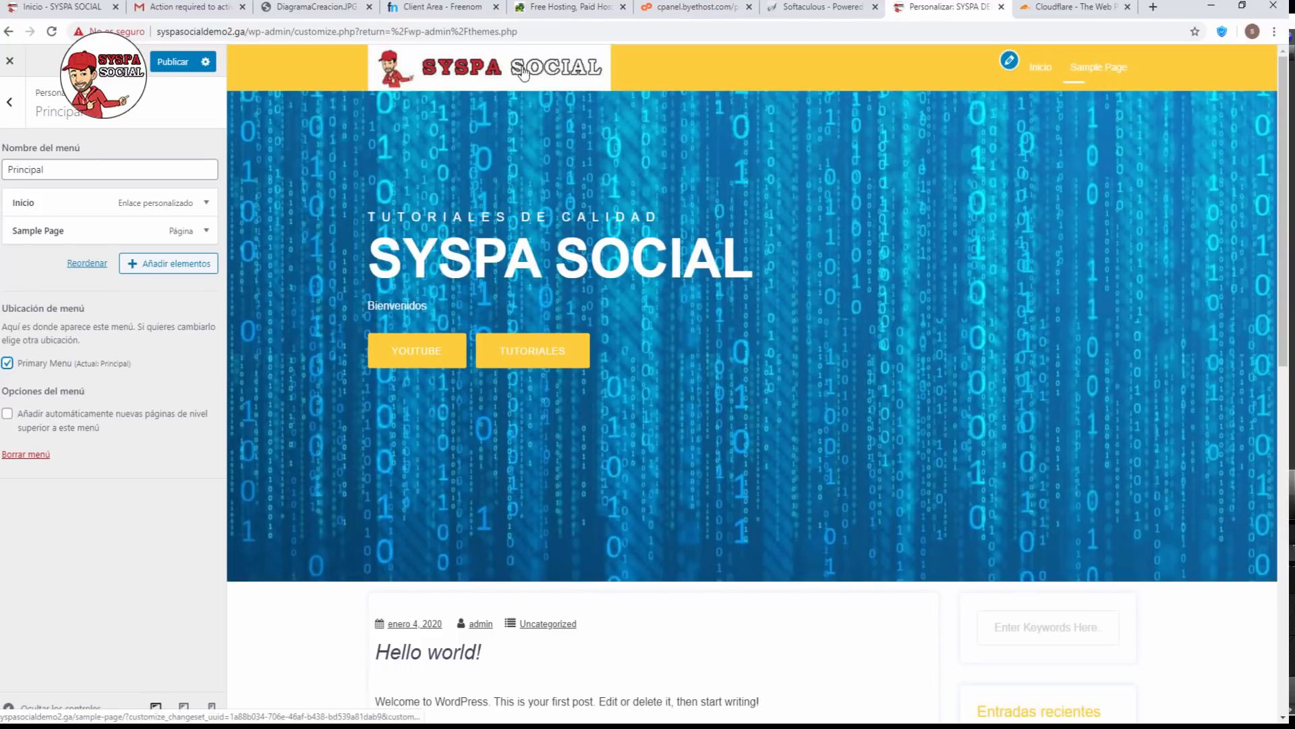
{"action": "left_click", "coordinate": [174, 61]}
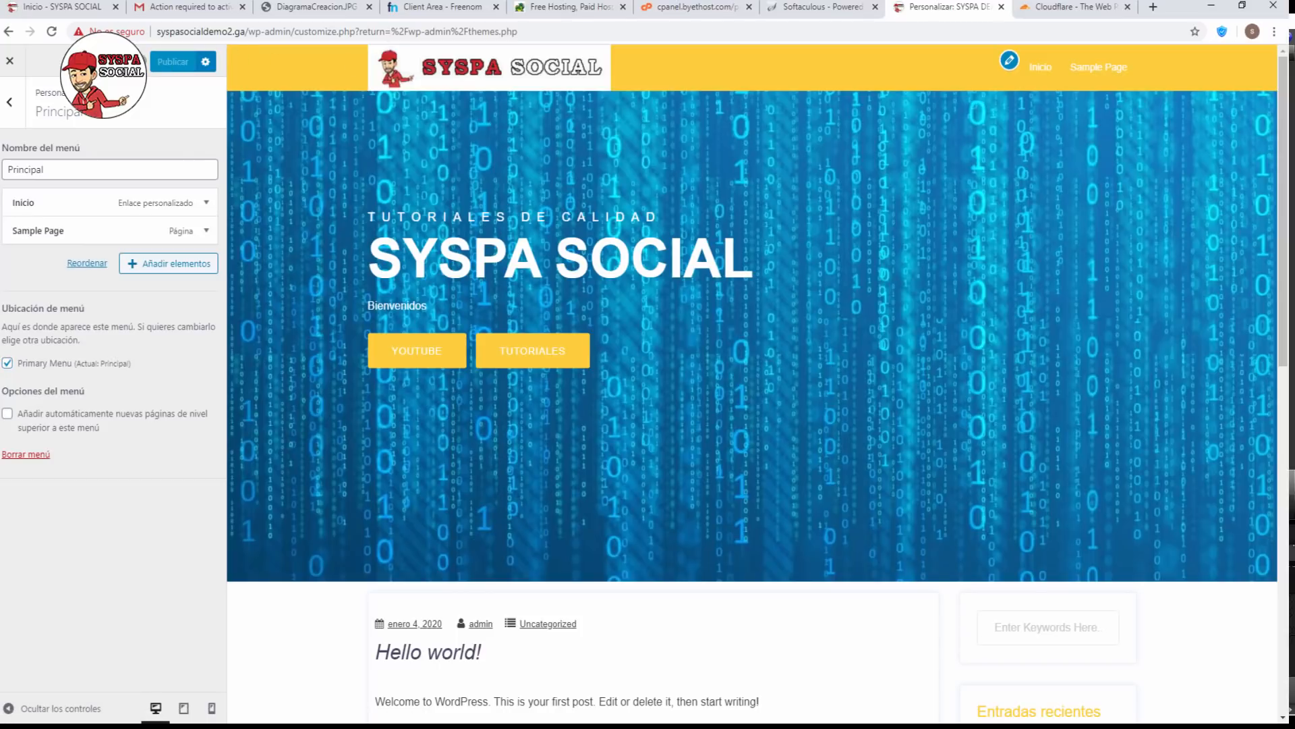
{"action": "left_click", "coordinate": [13, 107]}
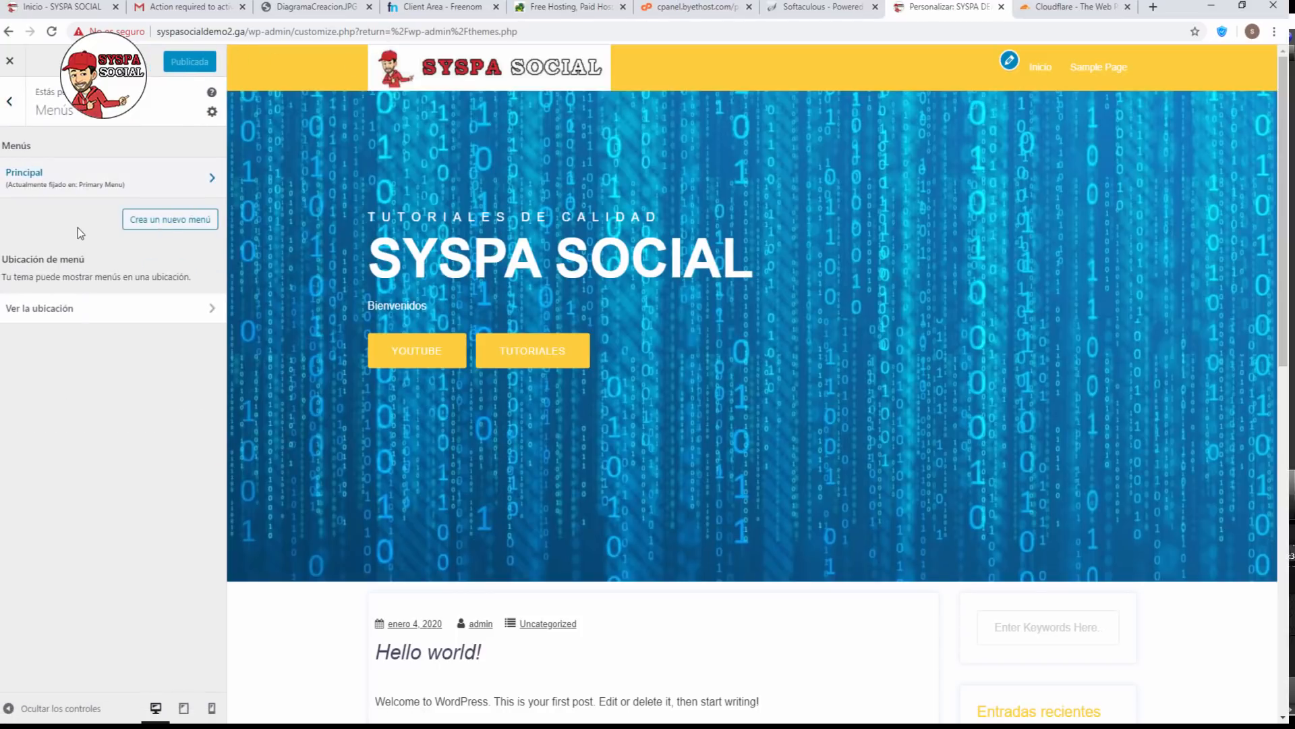
Review the Main Sidebar's six default widgets, including Buscar, Archivos and Meta.
{"action": "left_click", "coordinate": [9, 102]}
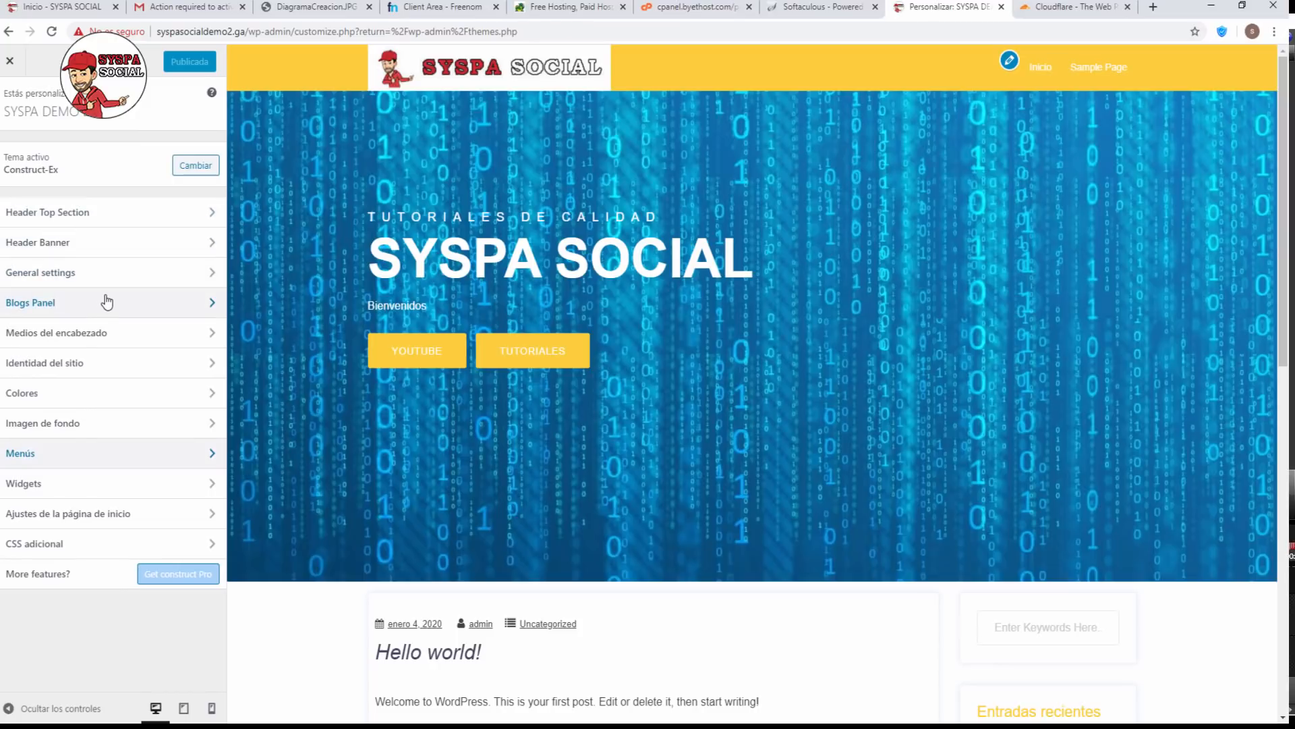
{"action": "left_click", "coordinate": [109, 492]}
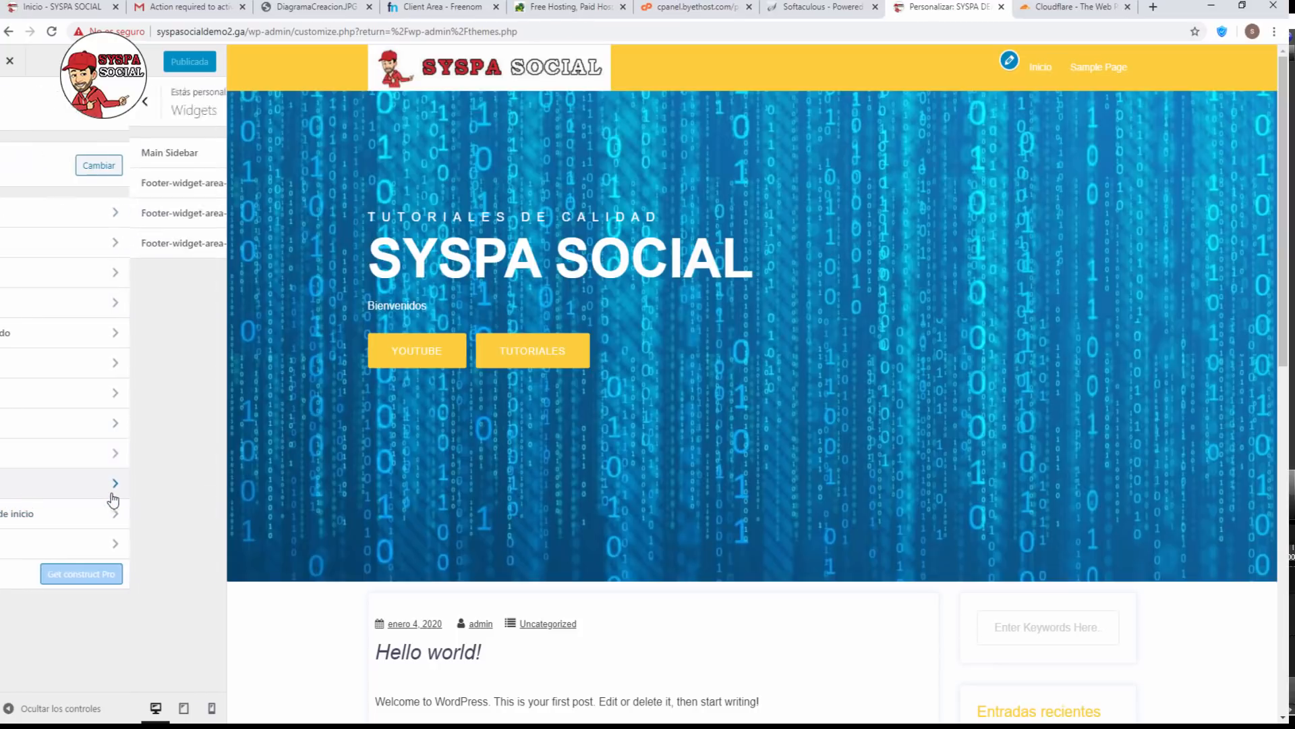
{"action": "left_click", "coordinate": [91, 158]}
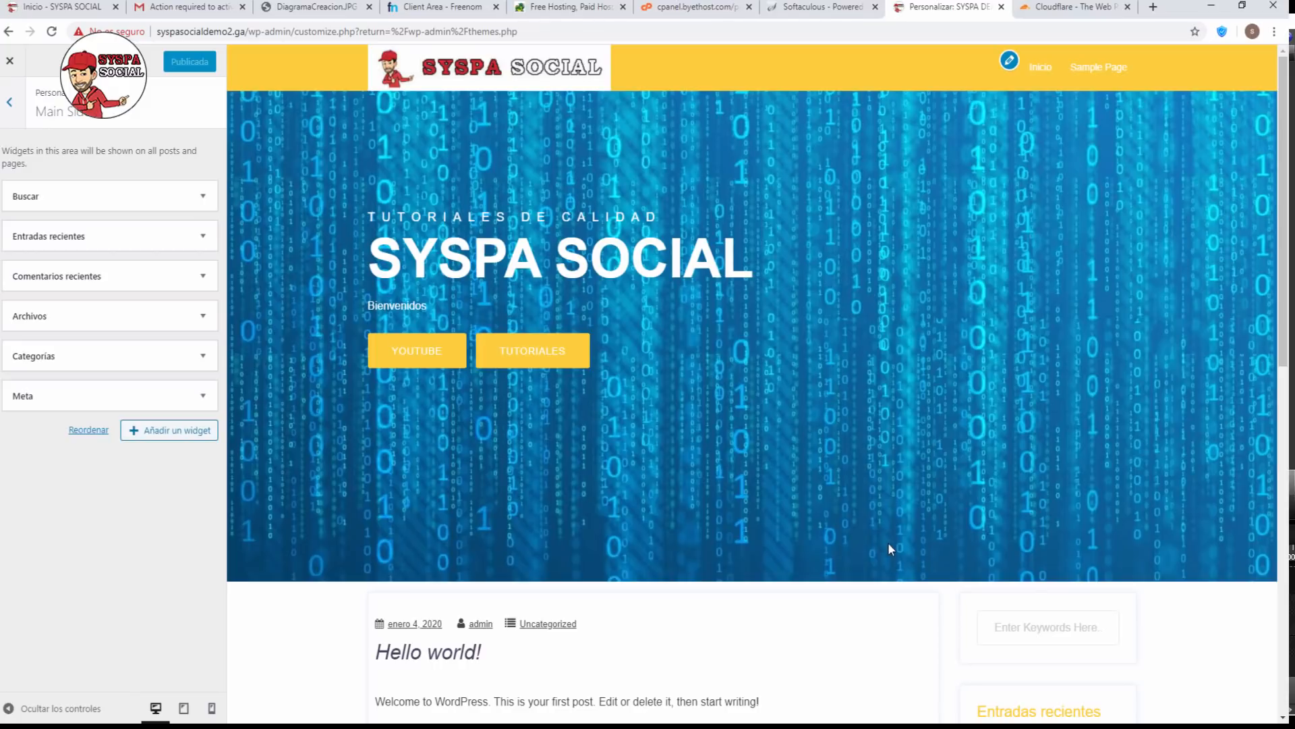
{"action": "scroll", "coordinate": [891, 543], "scroll_direction": "down", "scroll_amount": 1}
{"action": "scroll", "coordinate": [923, 504], "scroll_direction": "down", "scroll_amount": 5}
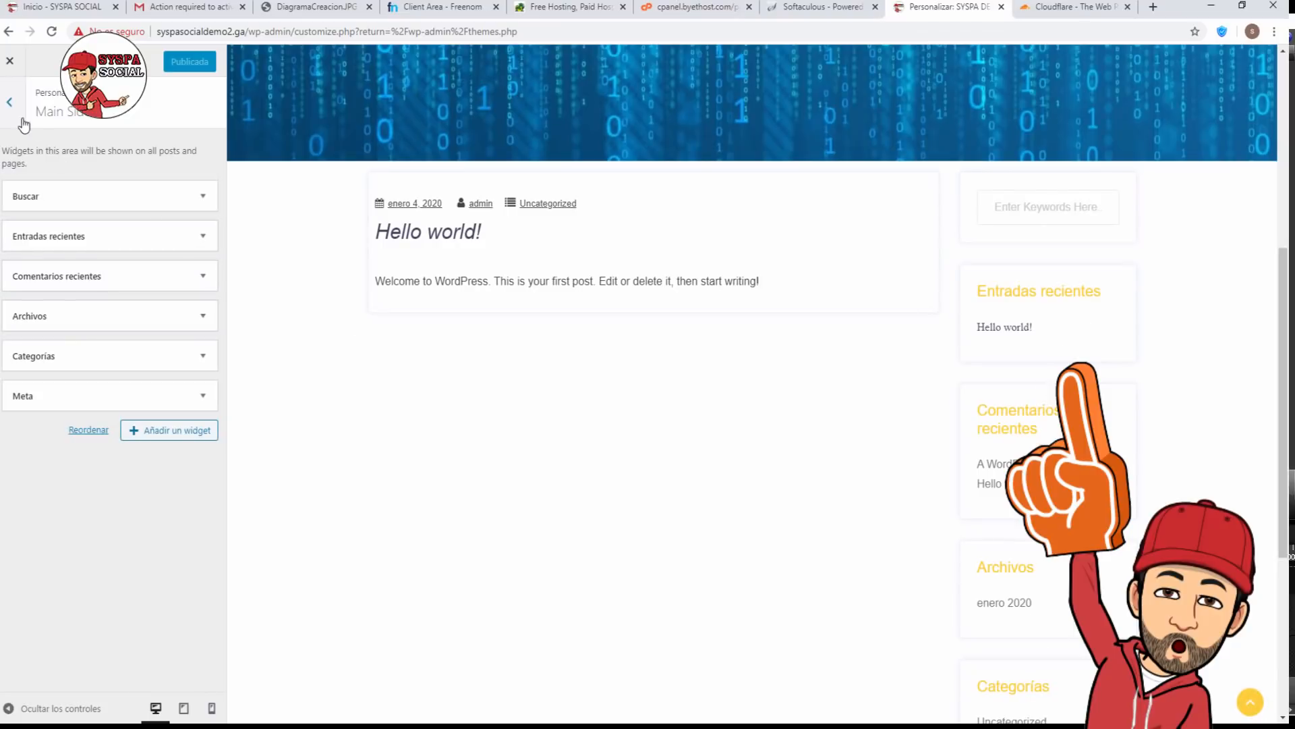
Check that Footer-widget-area-1 is empty and return to the main Customizer list.
{"action": "left_click", "coordinate": [9, 102]}
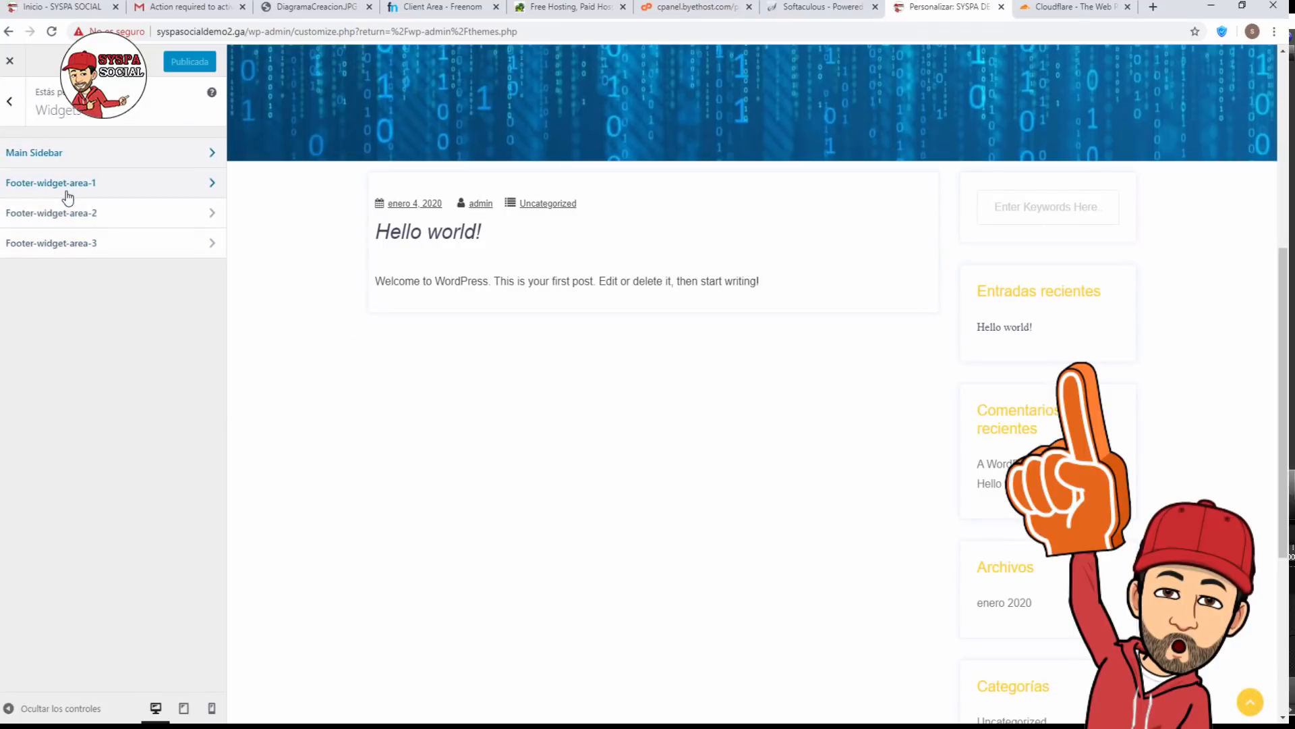
{"action": "scroll", "coordinate": [819, 481], "scroll_direction": "down", "scroll_amount": 5}
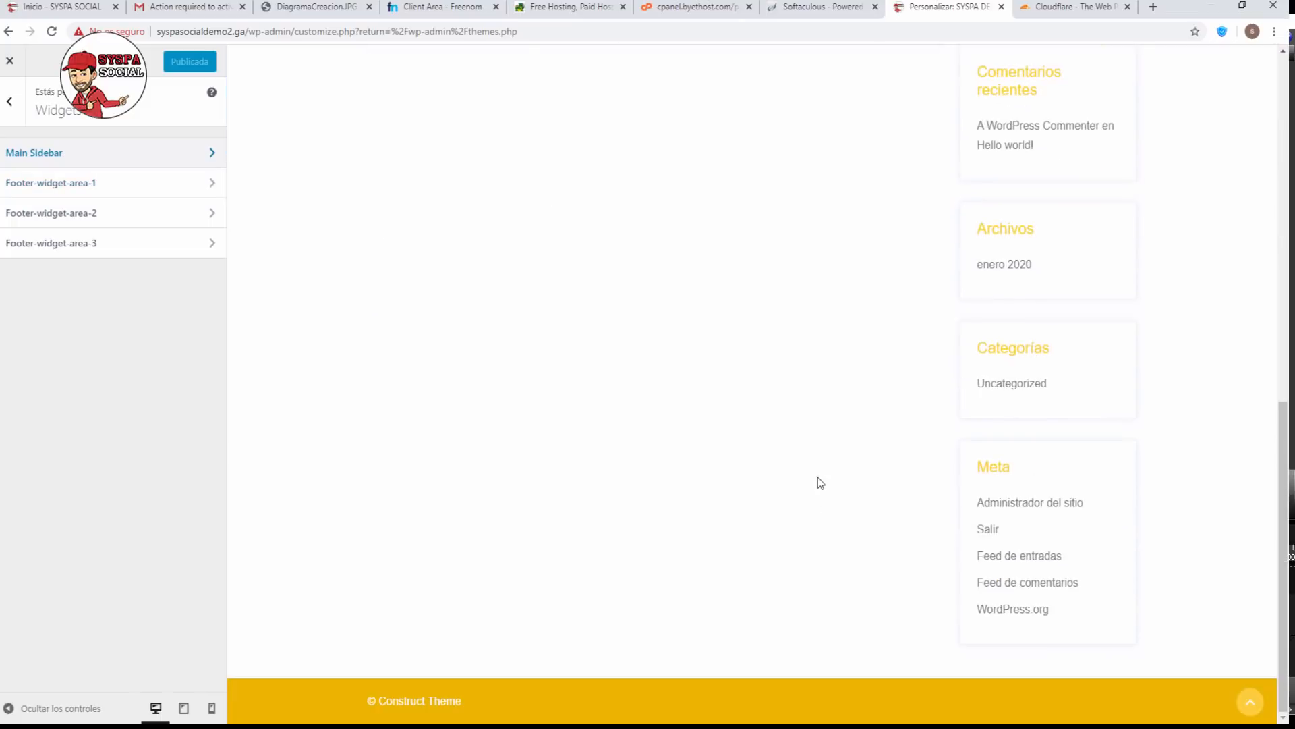
{"action": "left_click", "coordinate": [82, 182]}
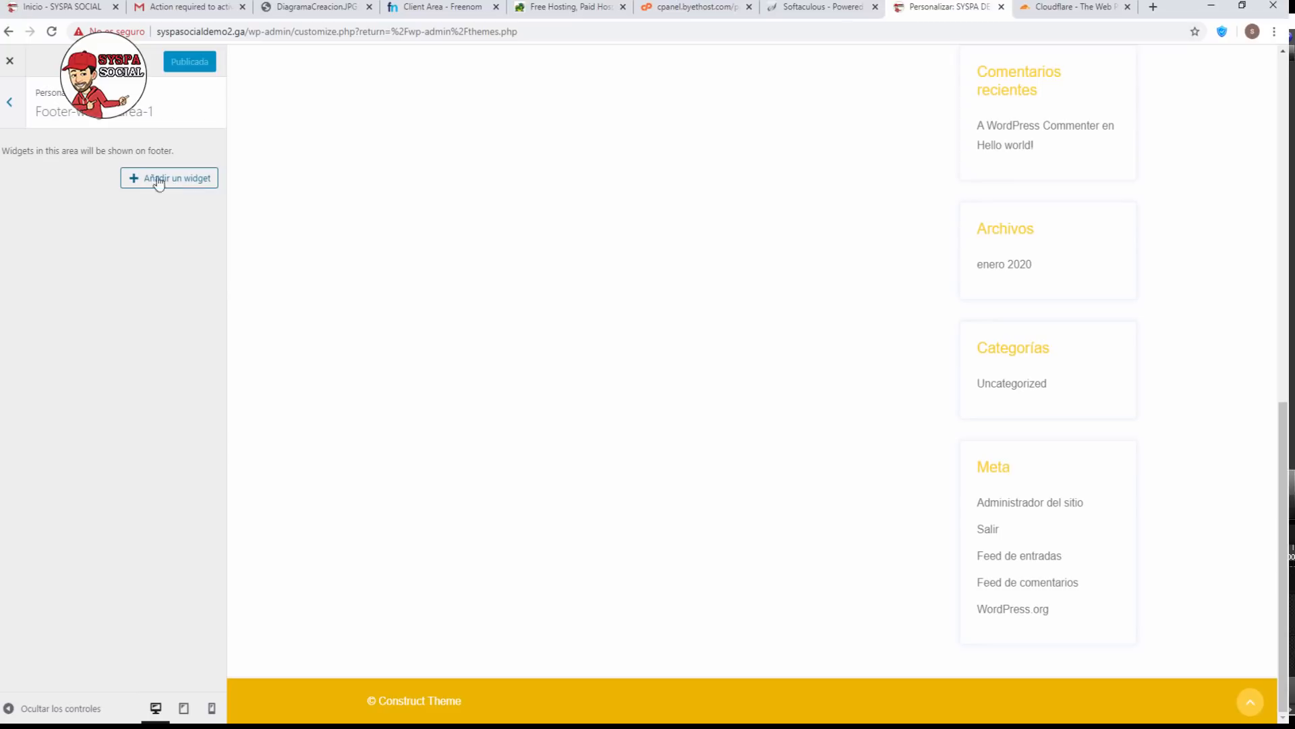
{"action": "left_click", "coordinate": [9, 104]}
{"action": "left_click", "coordinate": [8, 104]}
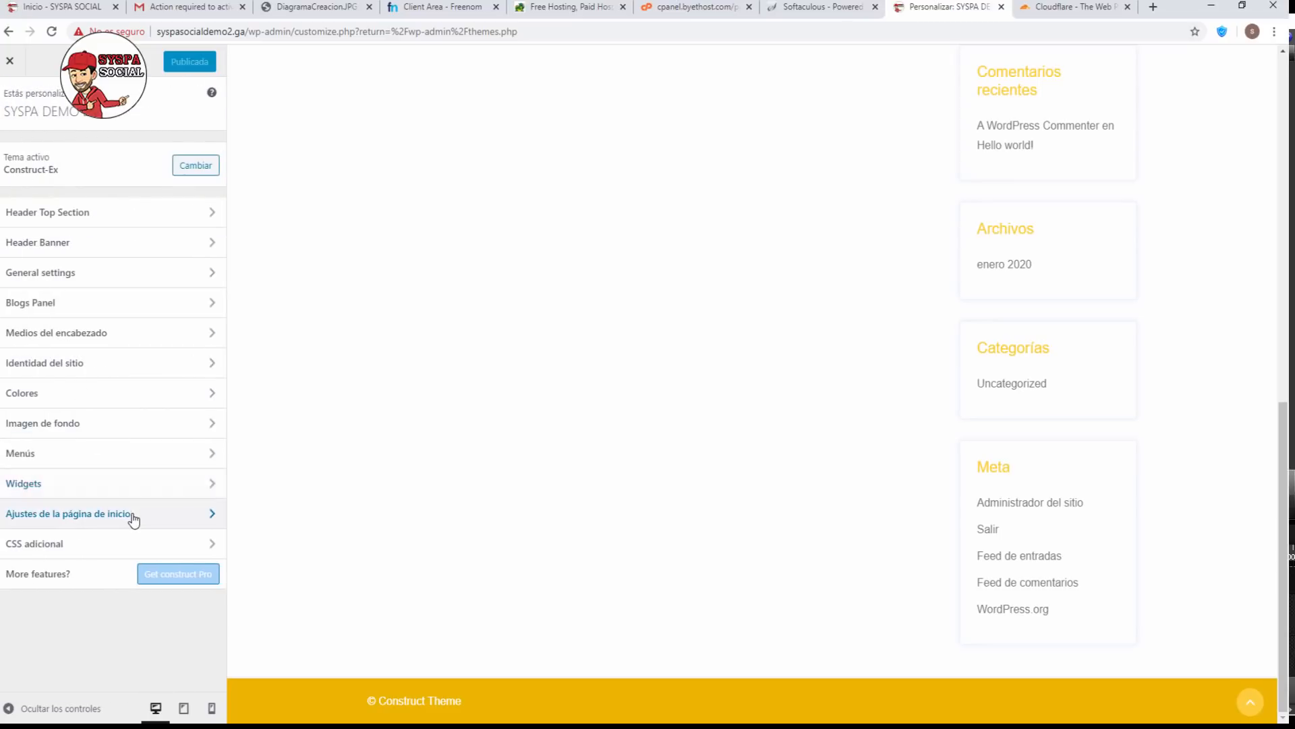
Choose 'Una página estática' with Sample Page as Página de inicio, then publish.
{"action": "left_click", "coordinate": [133, 516]}
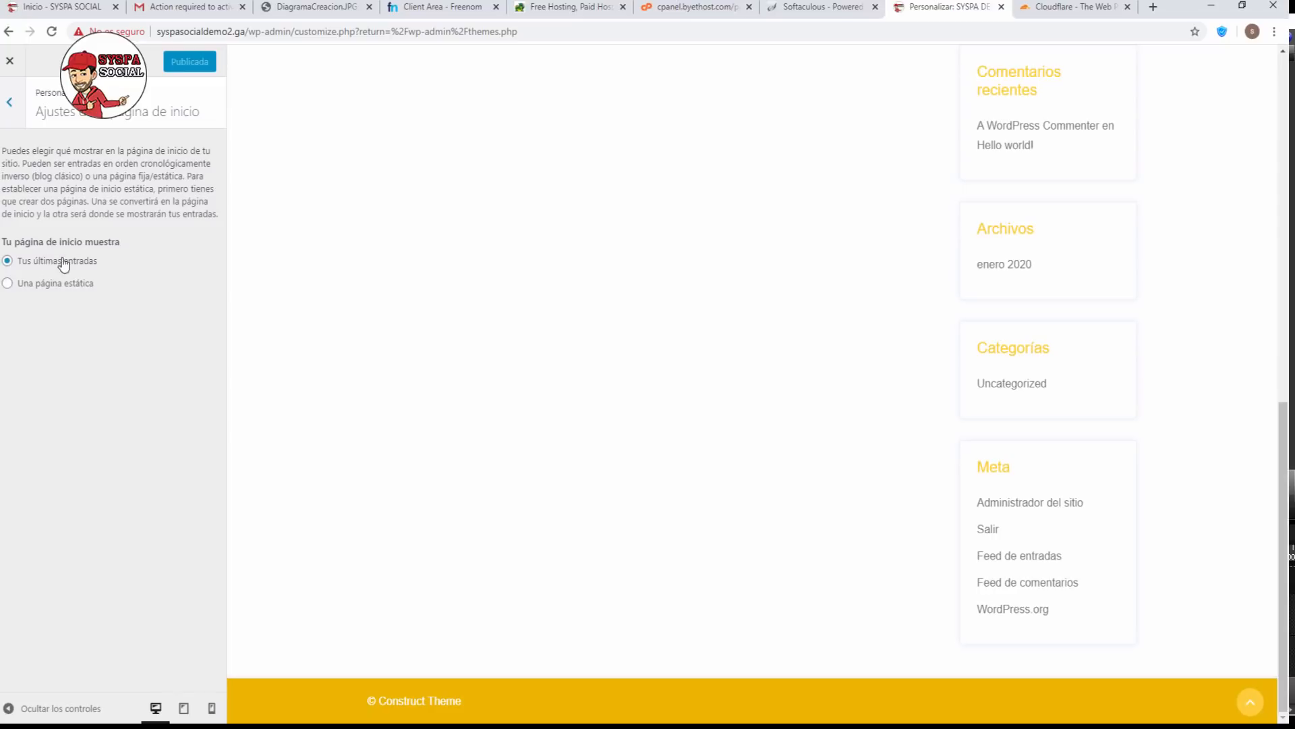
{"action": "left_click", "coordinate": [49, 286]}
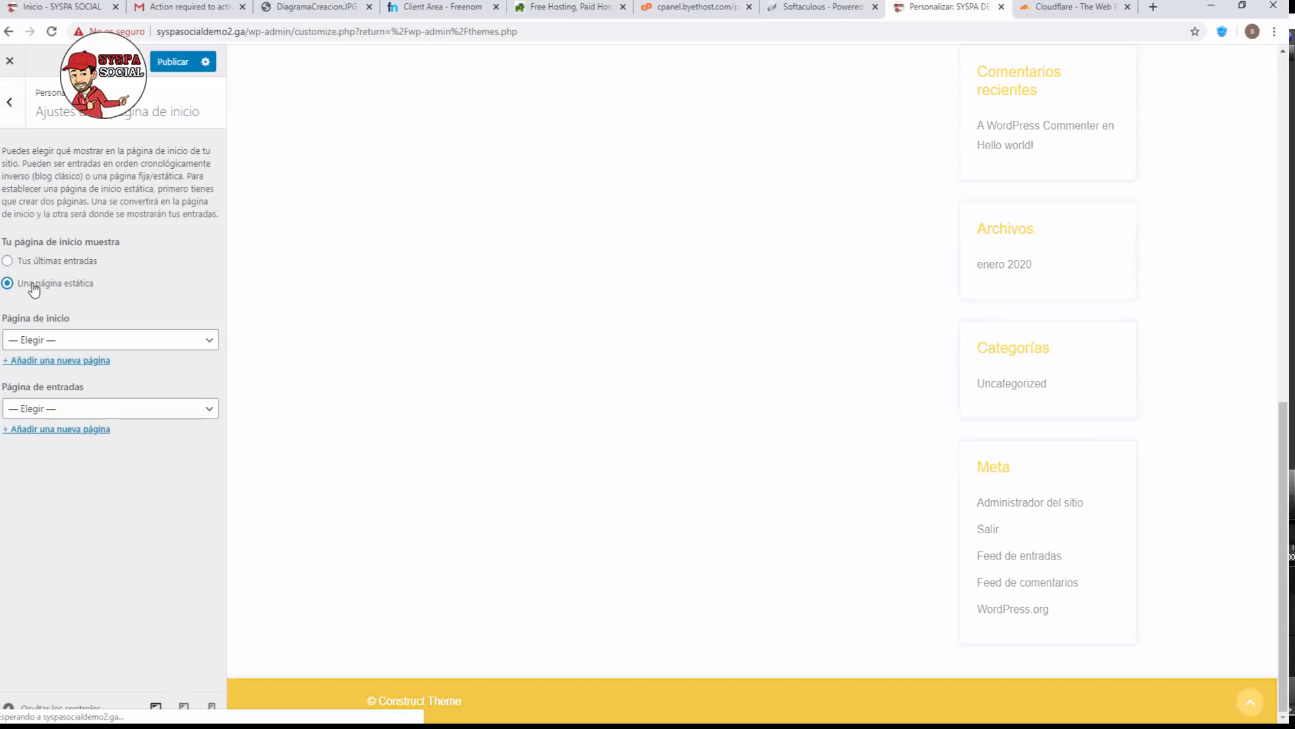
{"action": "left_click", "coordinate": [49, 340]}
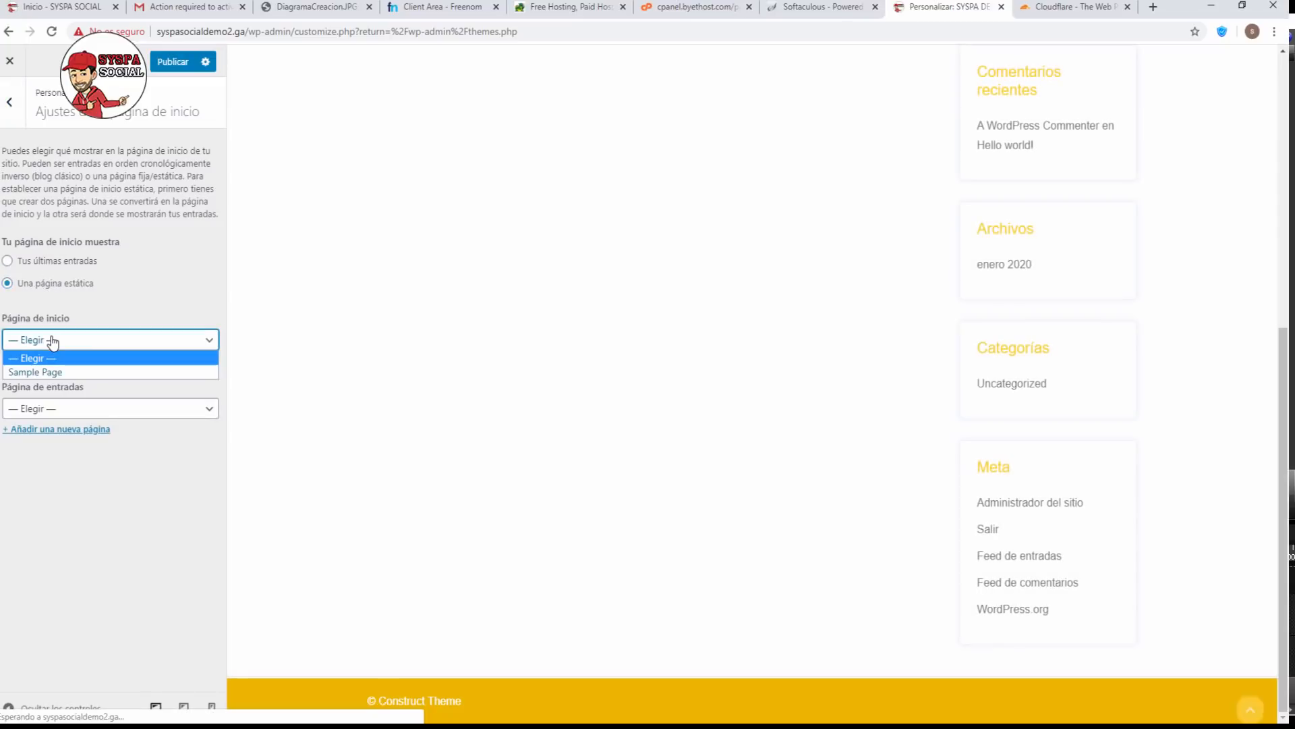
{"action": "left_click", "coordinate": [54, 372]}
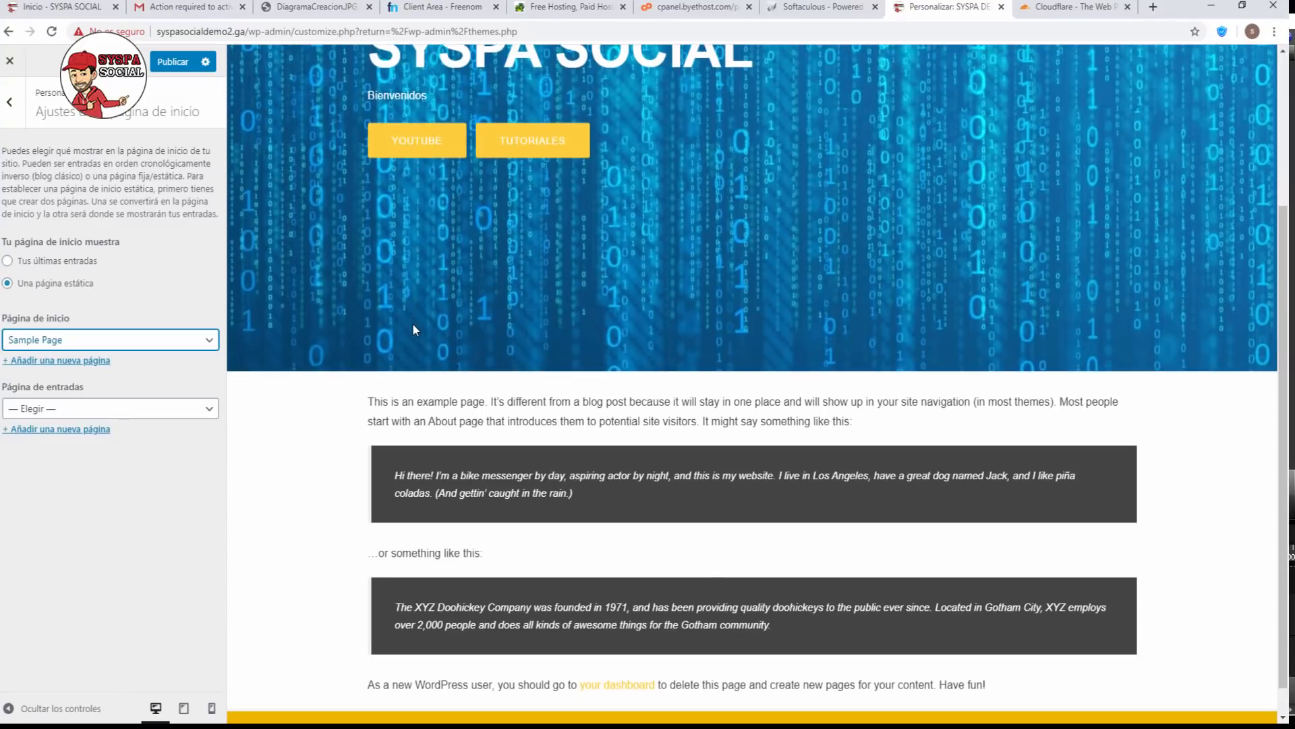
{"action": "scroll", "coordinate": [413, 329], "scroll_direction": "down", "scroll_amount": 1}
{"action": "scroll", "coordinate": [413, 329], "scroll_direction": "up", "scroll_amount": 4}
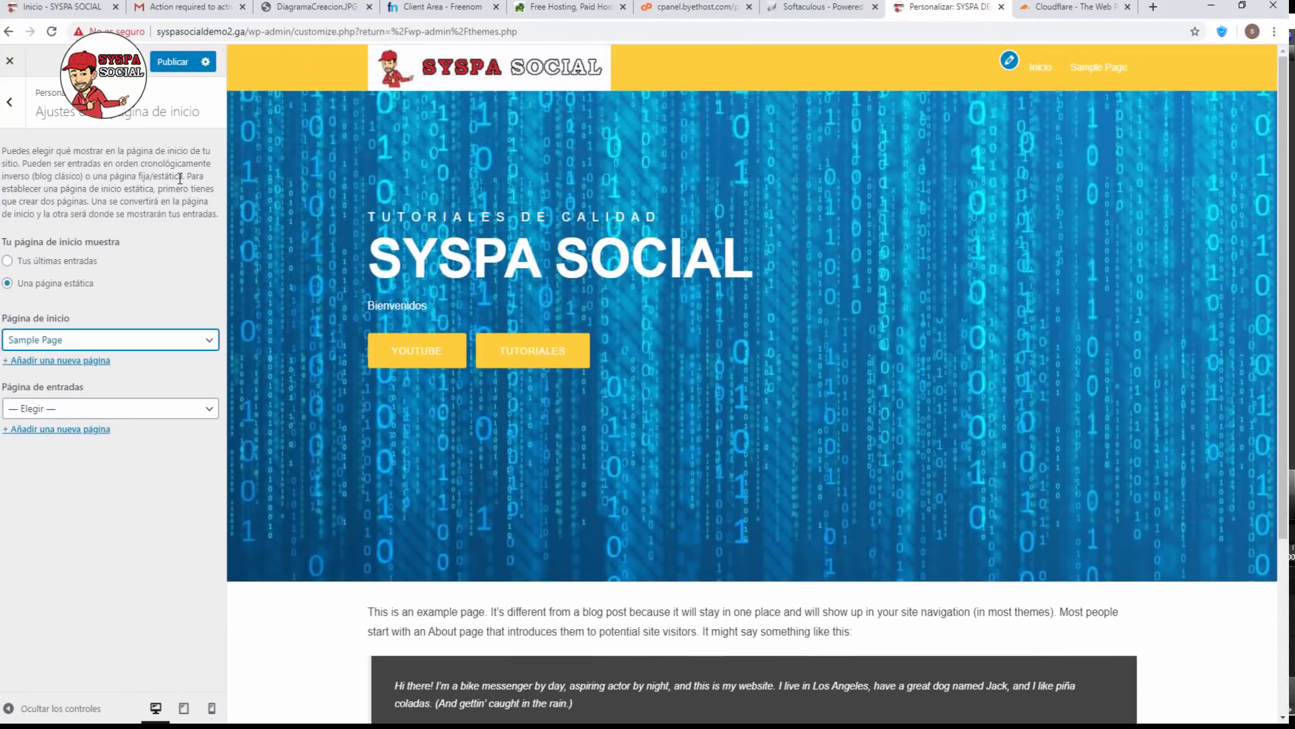
{"action": "left_click", "coordinate": [162, 65]}
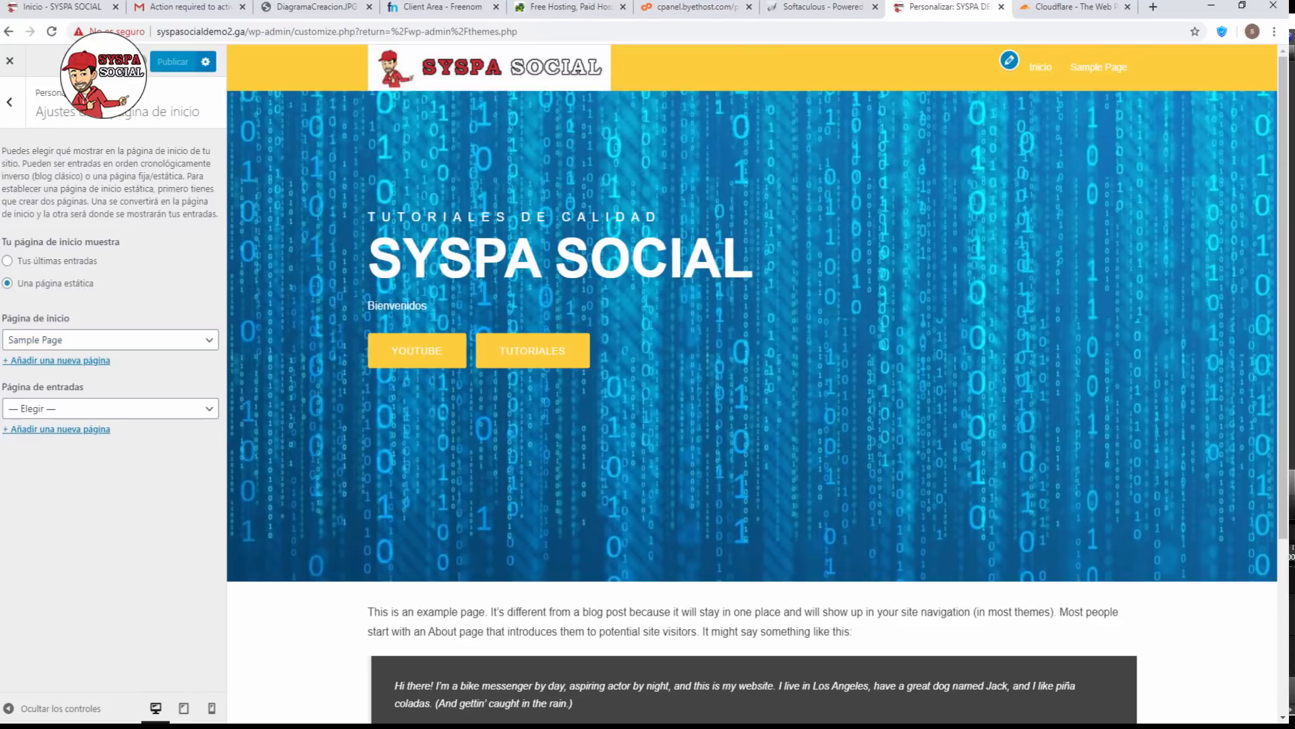
{"action": "left_click", "coordinate": [10, 106]}
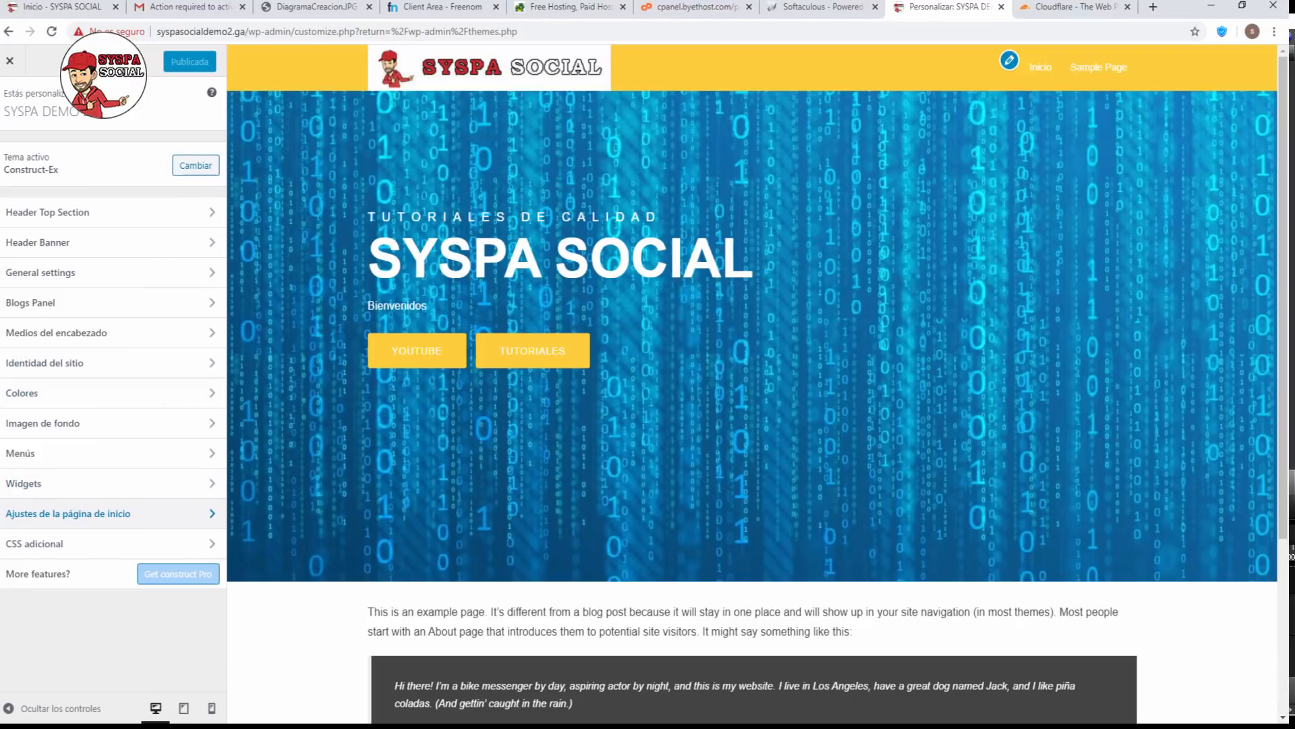
Close the Customizer and open the site's home page in a new tab.
{"action": "left_click", "coordinate": [9, 61]}
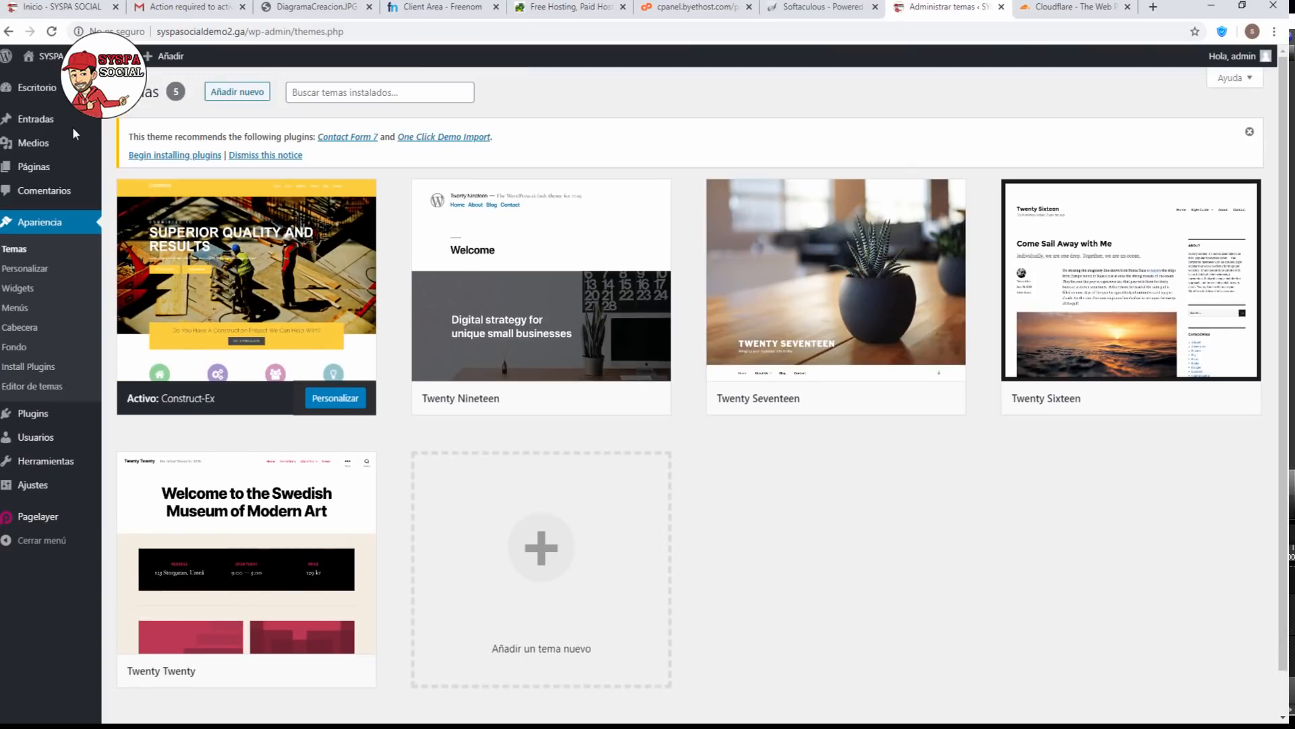
{"action": "right_click", "coordinate": [75, 57]}
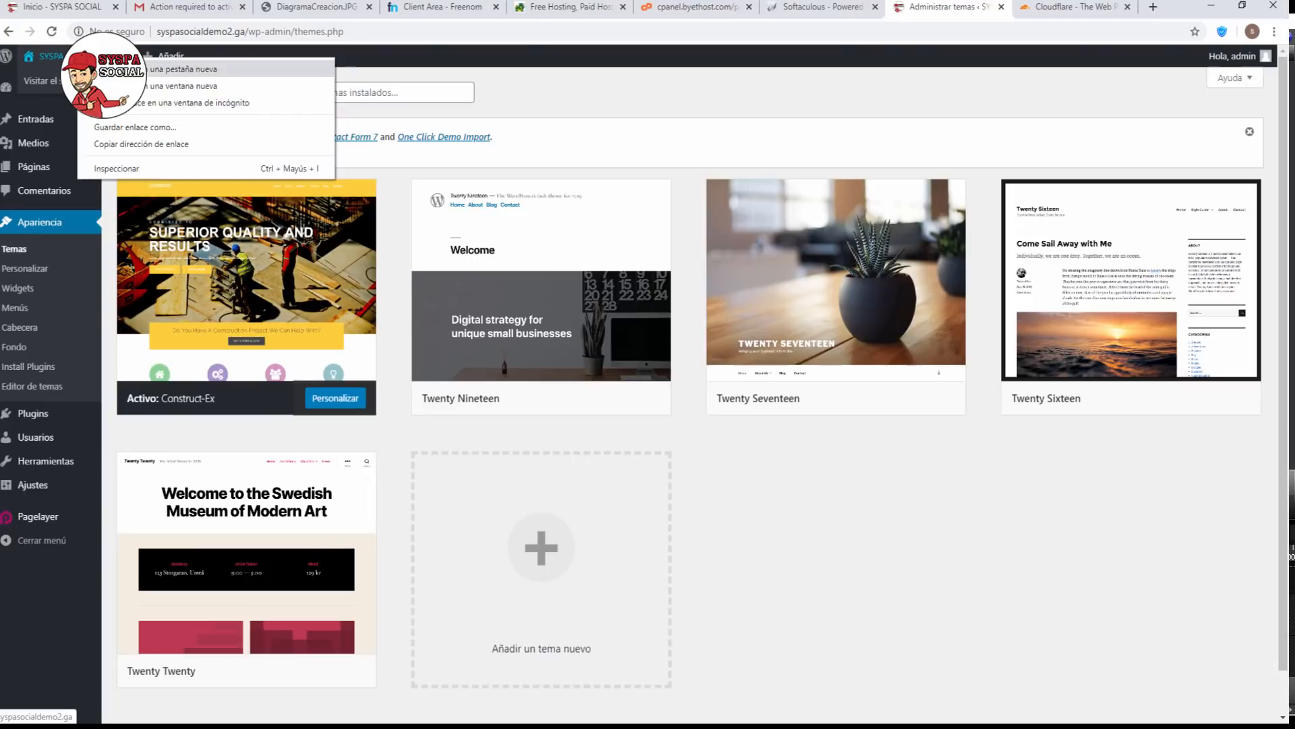
{"action": "left_click", "coordinate": [202, 68]}
View the live site with its SYSPA SOCIAL banner, then switch to the DiagramaCreacion tab.
{"action": "left_click", "coordinate": [962, 8]}
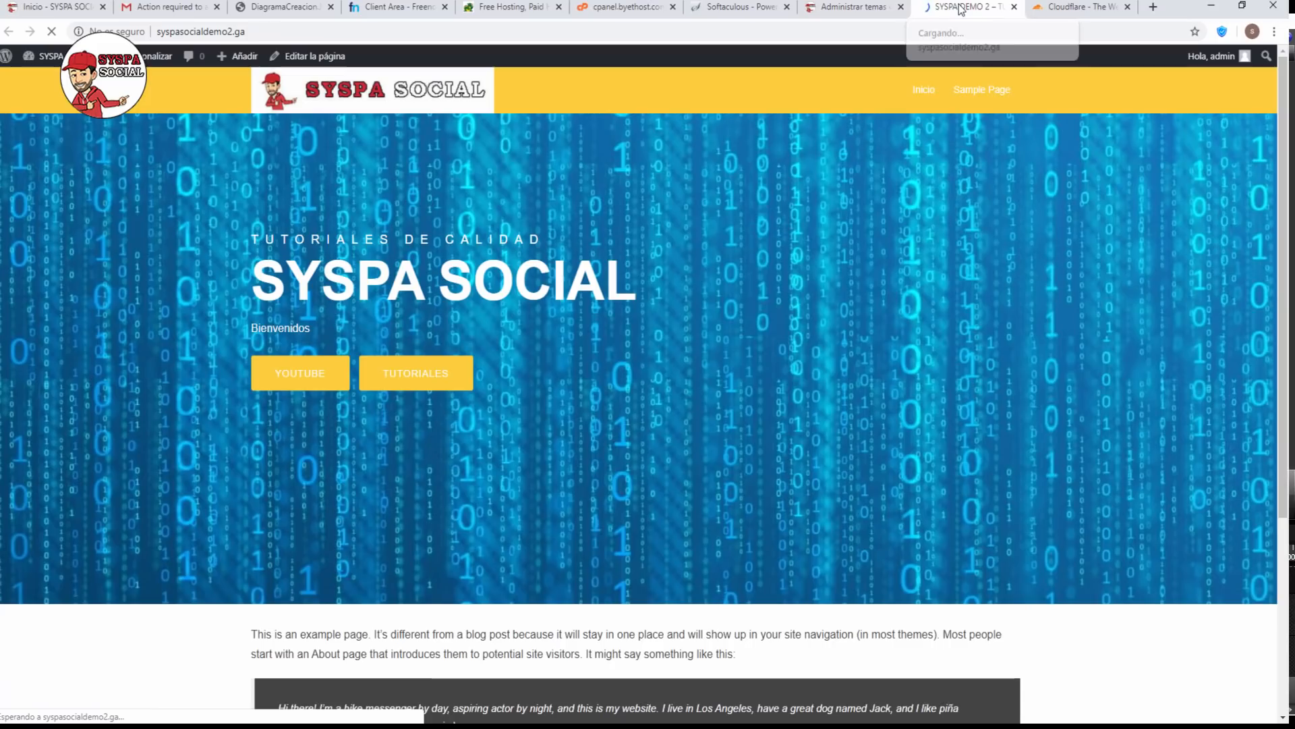
{"action": "scroll", "coordinate": [573, 206], "scroll_direction": "down", "scroll_amount": 4}
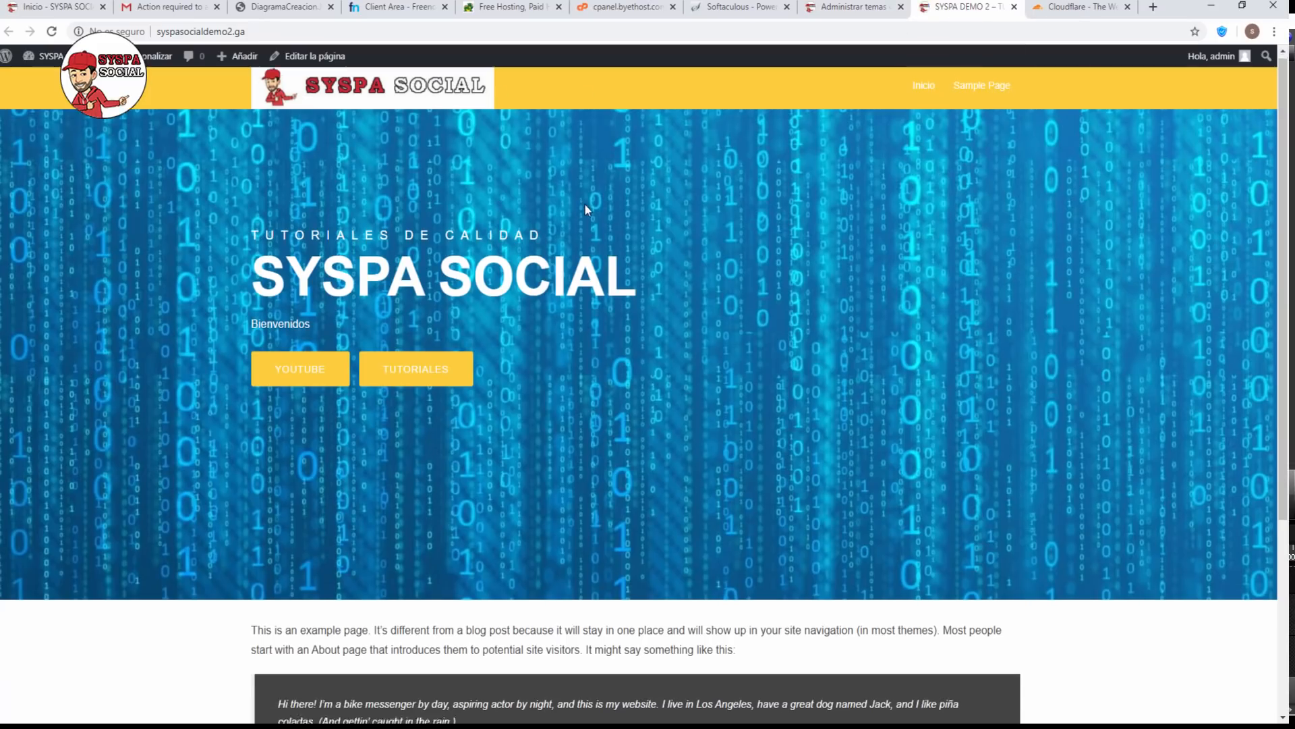
{"action": "scroll", "coordinate": [597, 194], "scroll_direction": "up", "scroll_amount": 4}
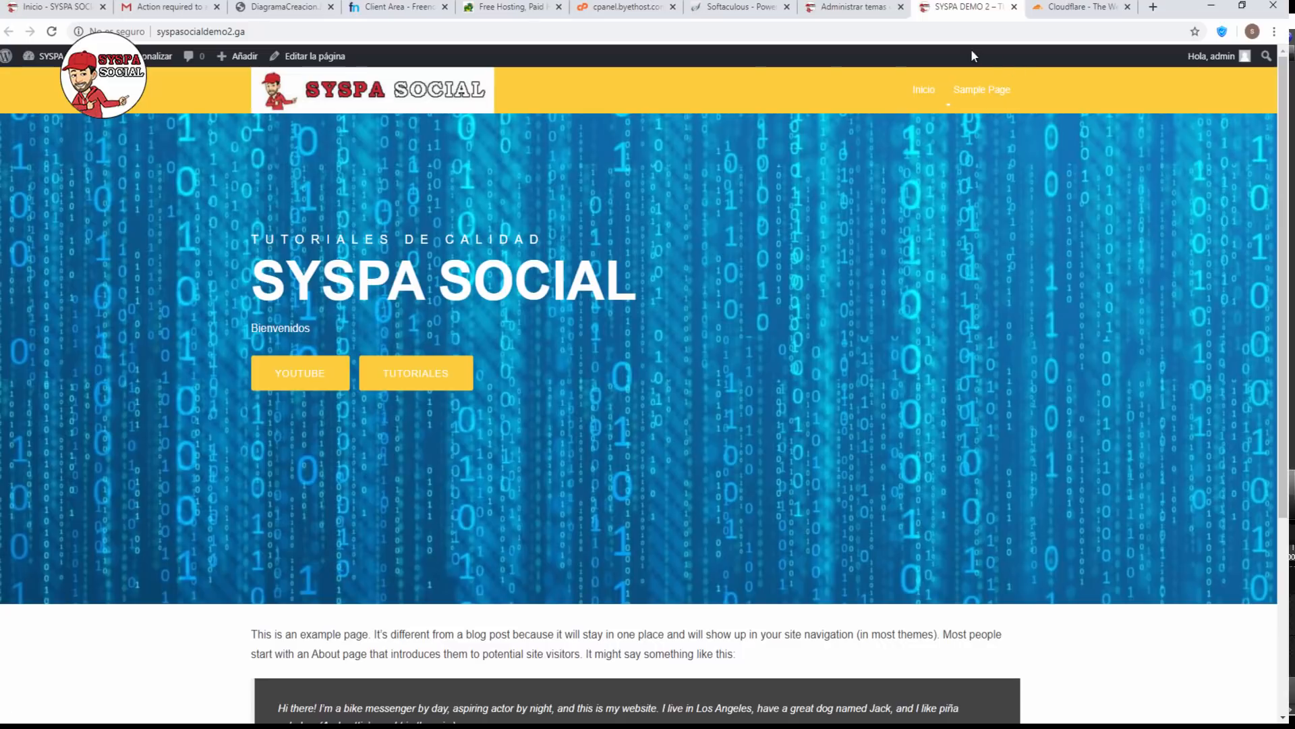
{"action": "left_click", "coordinate": [283, 7]}
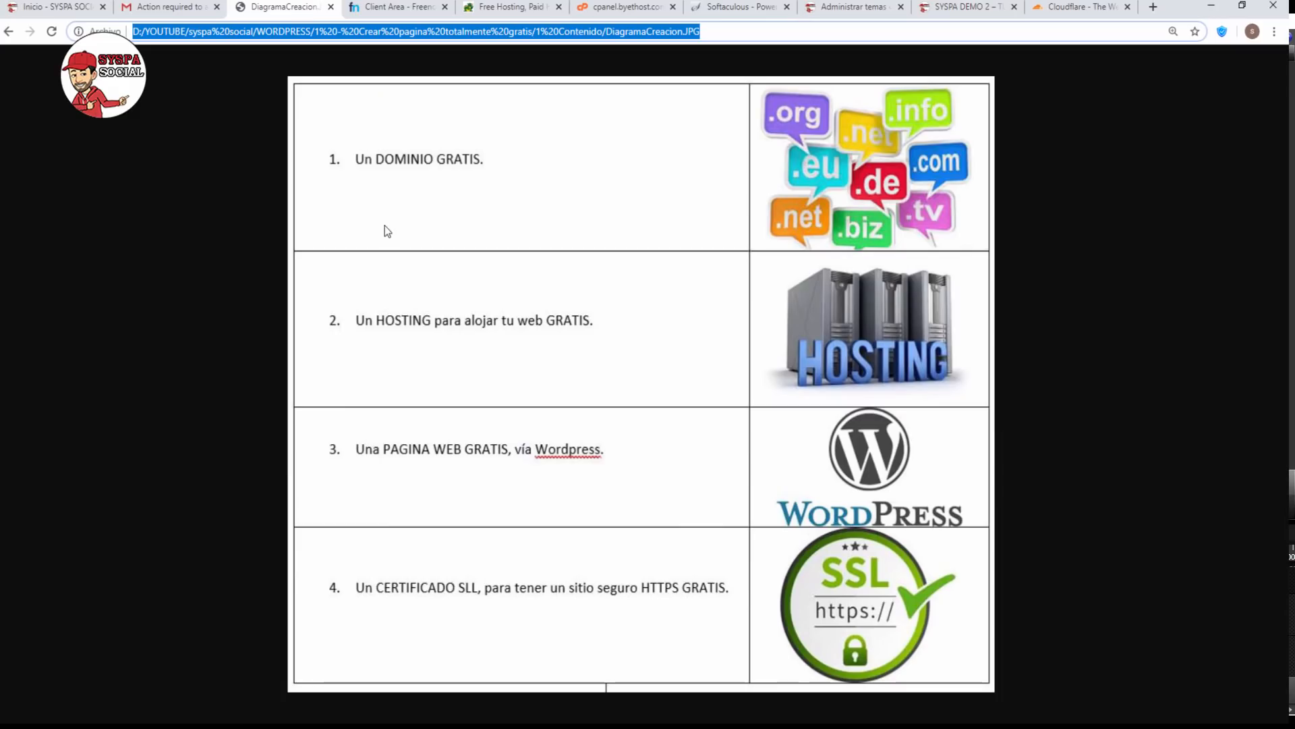
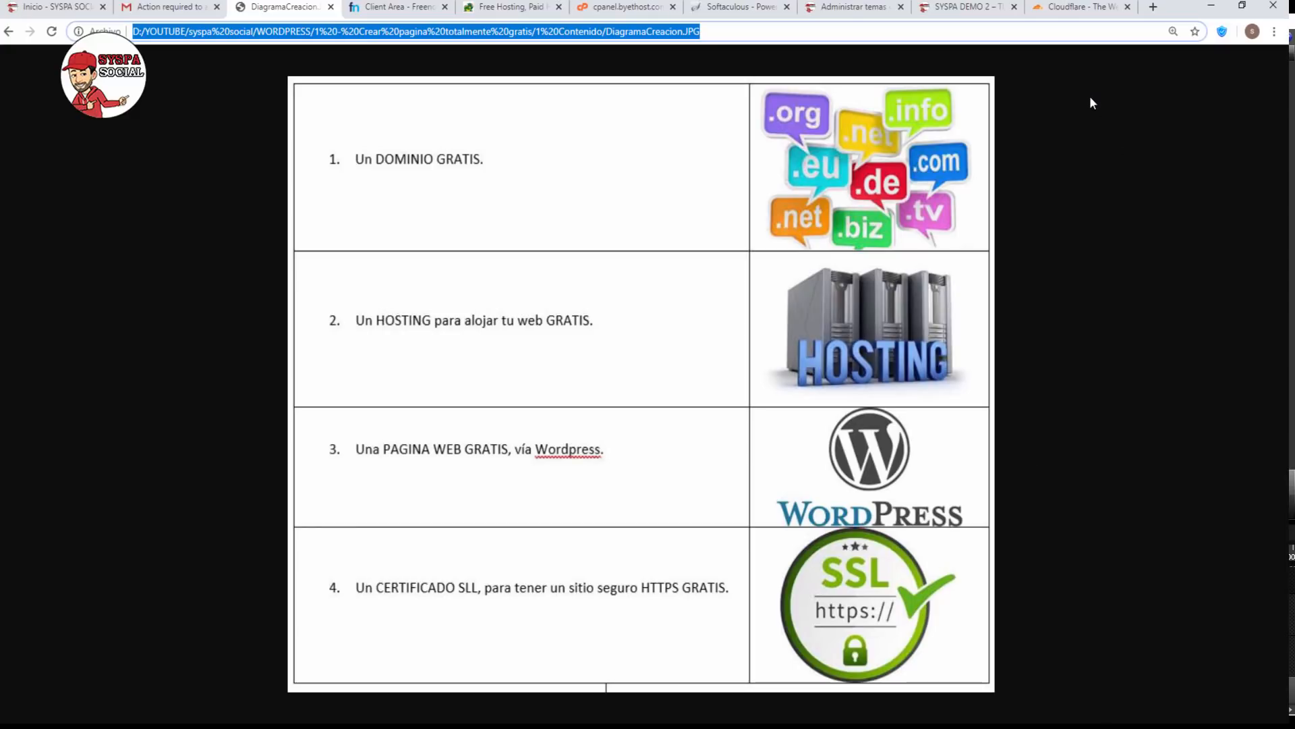
Open Cloudflare's SSL / TLS product page and scroll down to the Free $0/month plan.
{"action": "left_click", "coordinate": [1098, 12]}
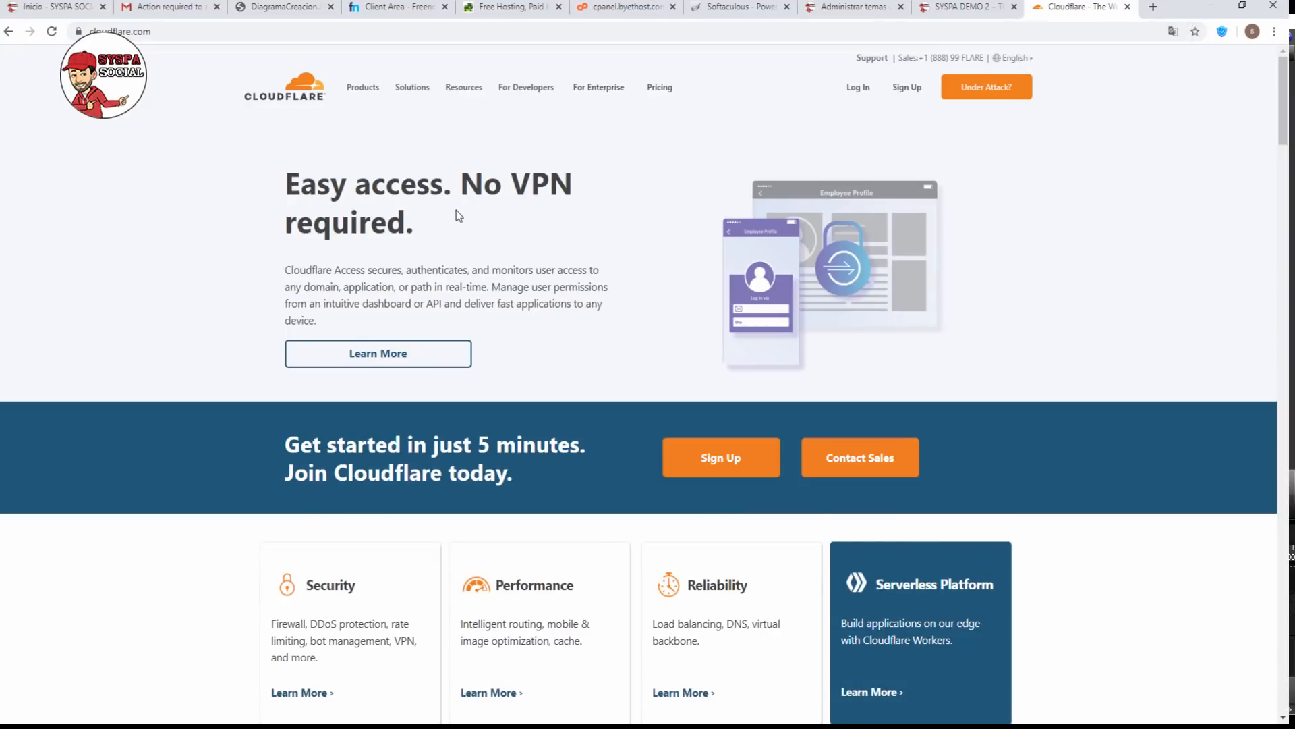
{"action": "mouse_move", "coordinate": [363, 96]}
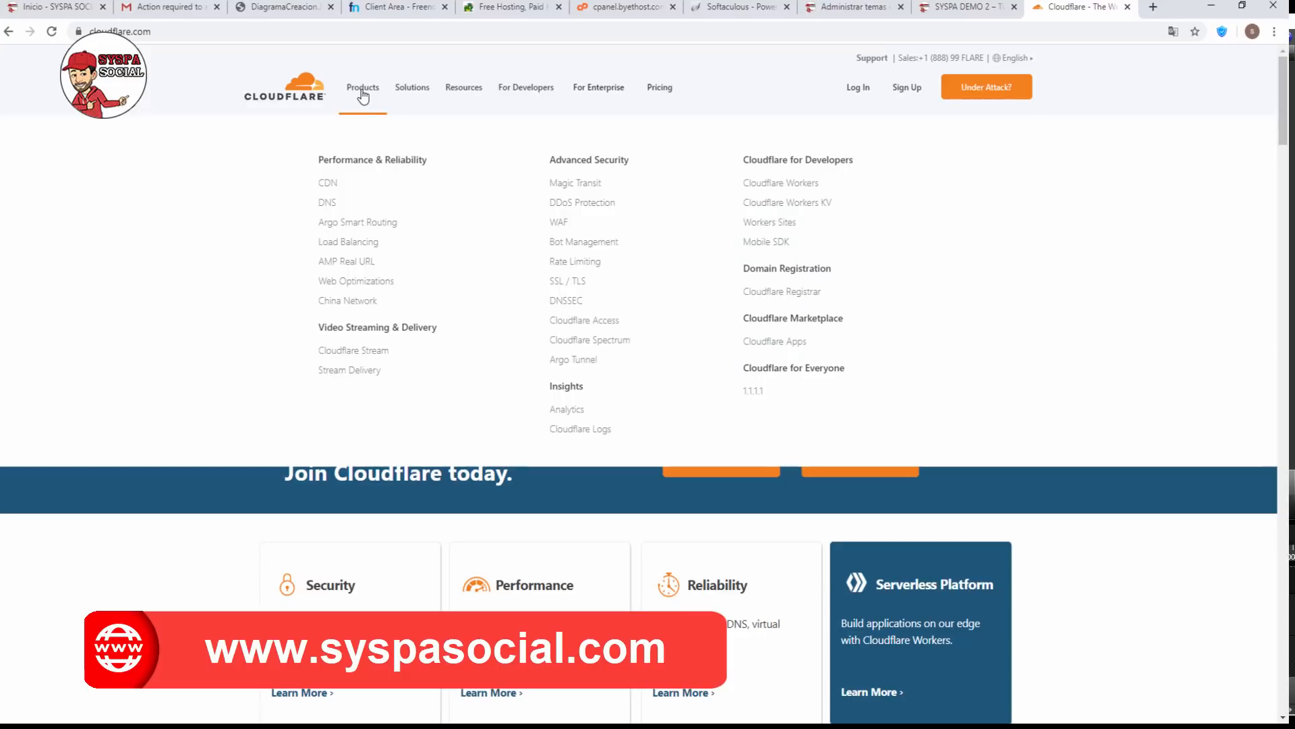
{"action": "left_click", "coordinate": [569, 283]}
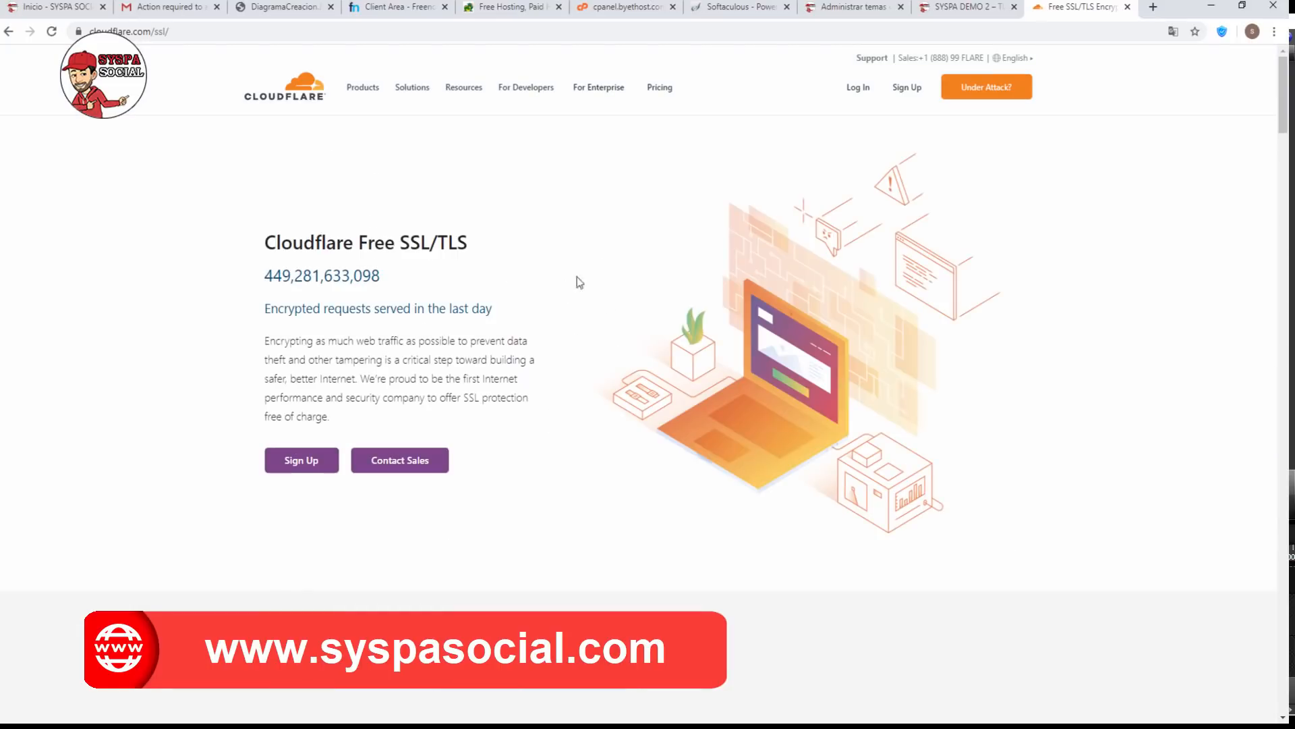
{"action": "scroll", "coordinate": [565, 285], "scroll_direction": "down", "scroll_amount": 7}
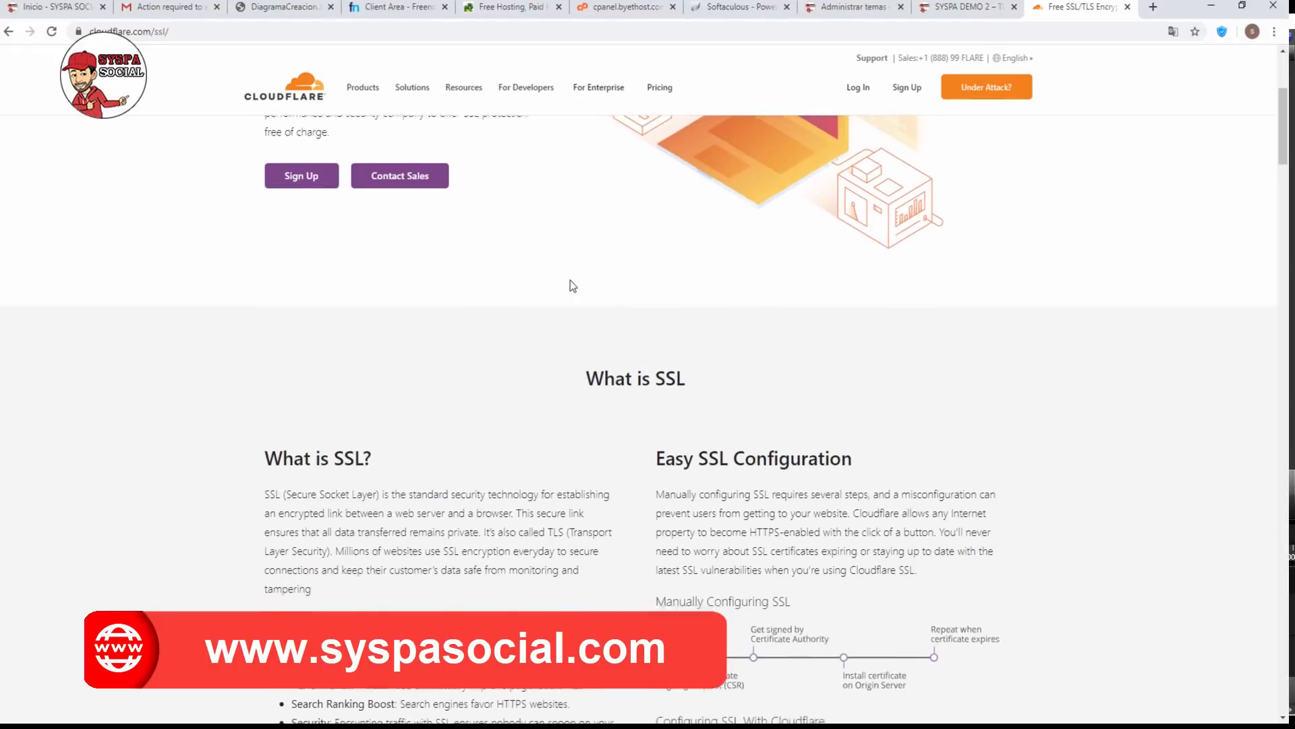
{"action": "scroll", "coordinate": [572, 278], "scroll_direction": "down", "scroll_amount": 12}
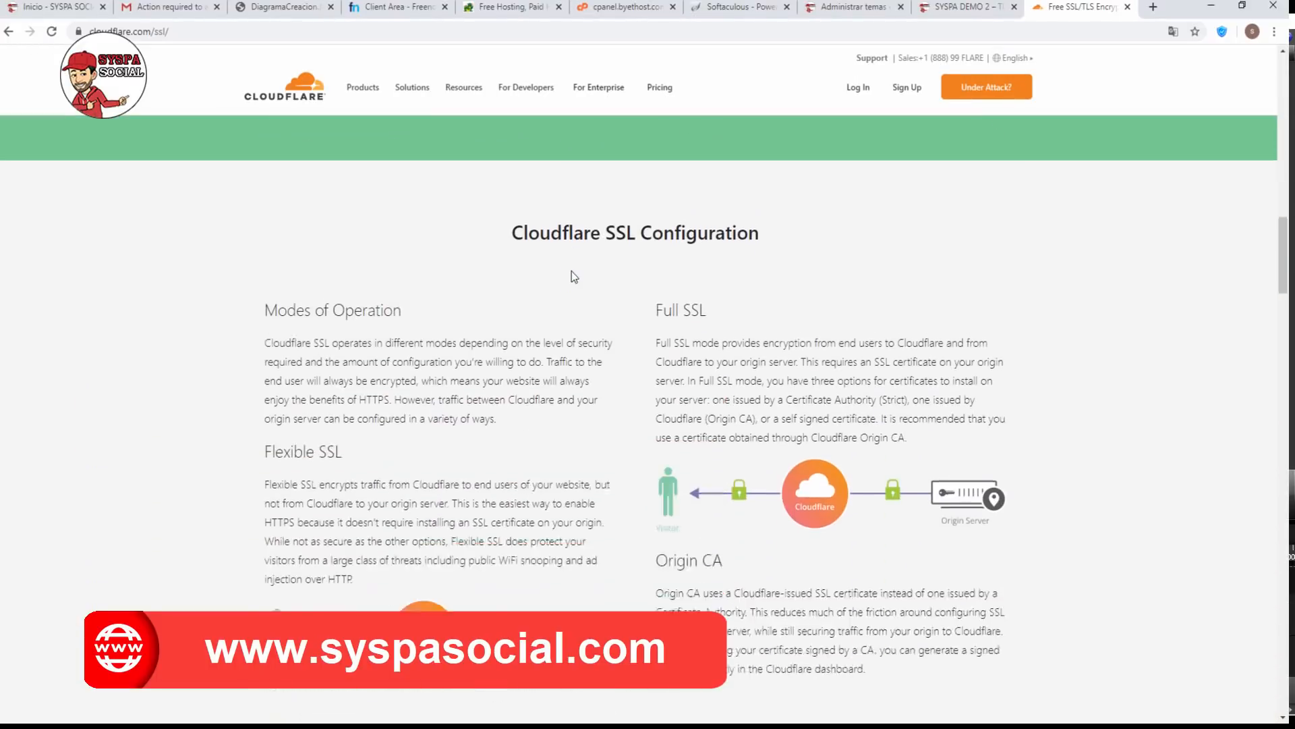
{"action": "scroll", "coordinate": [572, 277], "scroll_direction": "down", "scroll_amount": 12}
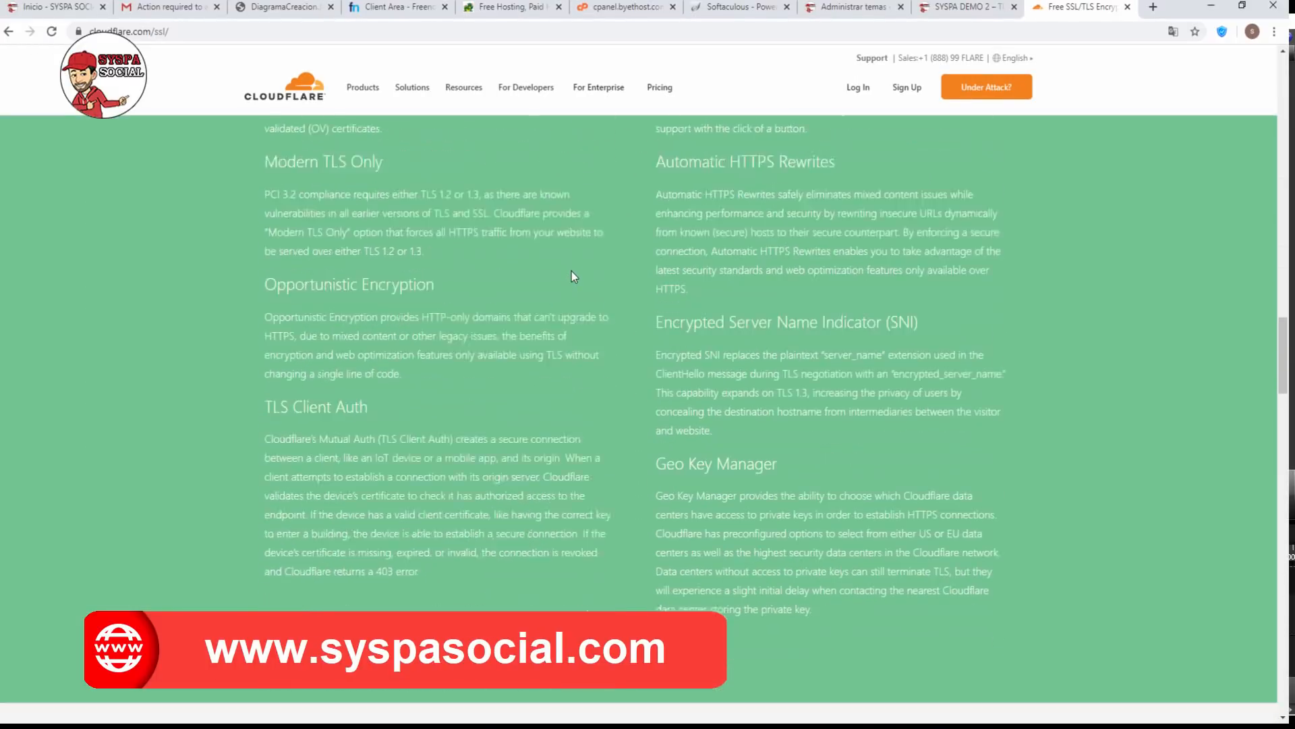
{"action": "scroll", "coordinate": [572, 274], "scroll_direction": "down", "scroll_amount": 15}
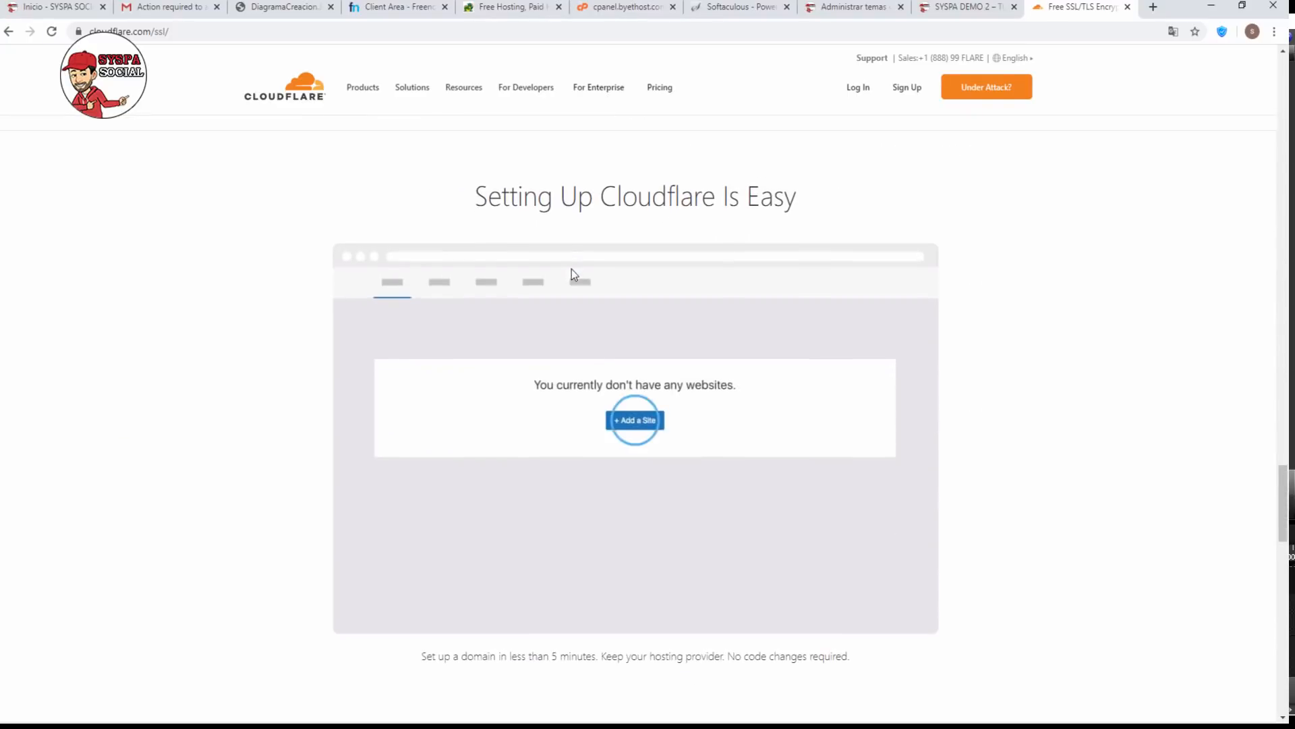
{"action": "scroll", "coordinate": [573, 273], "scroll_direction": "down", "scroll_amount": 5}
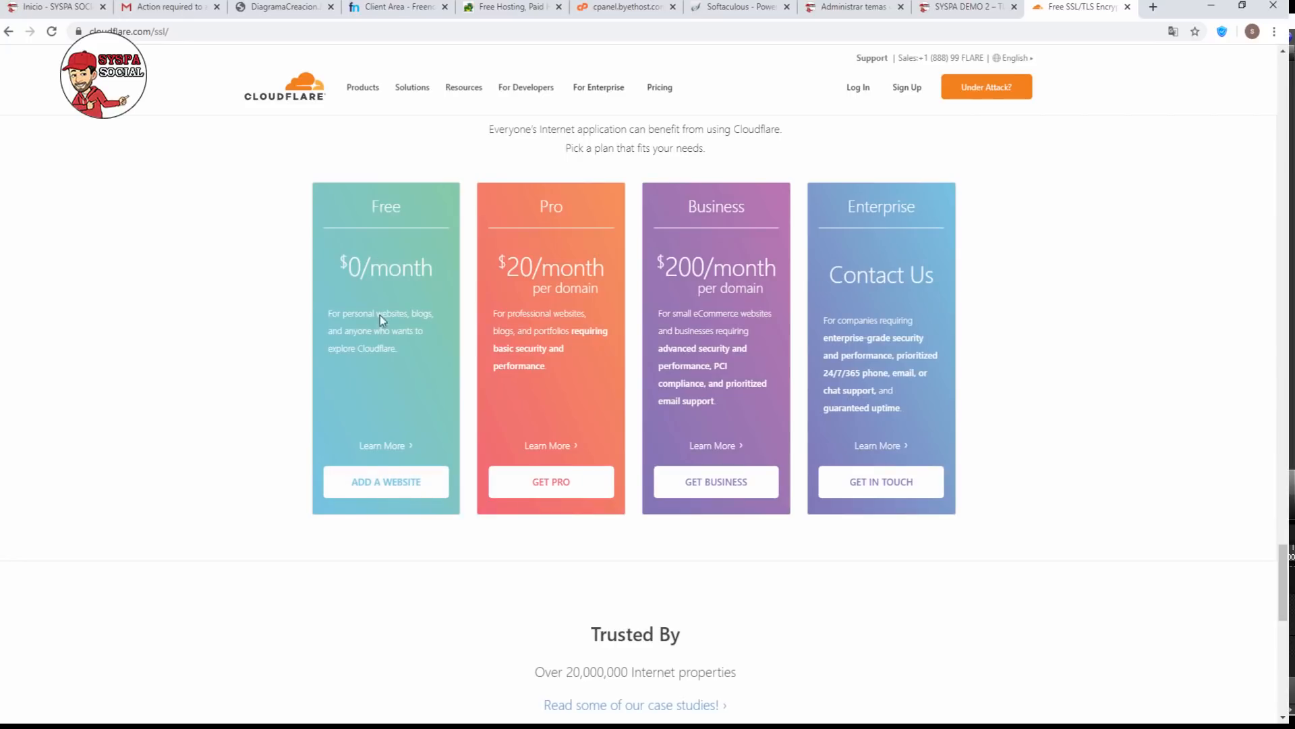
Start adding a website on the Free plan and sign up with the account e-mail and password.
{"action": "left_click", "coordinate": [377, 489]}
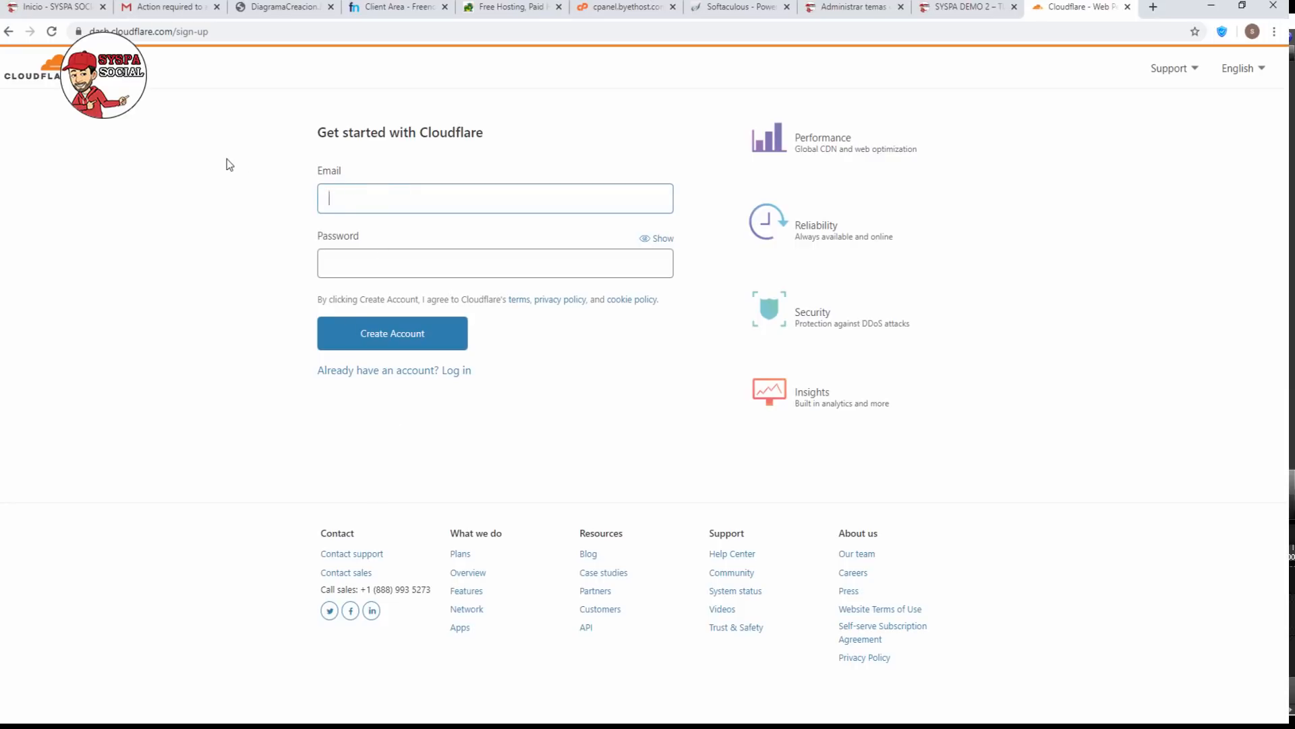
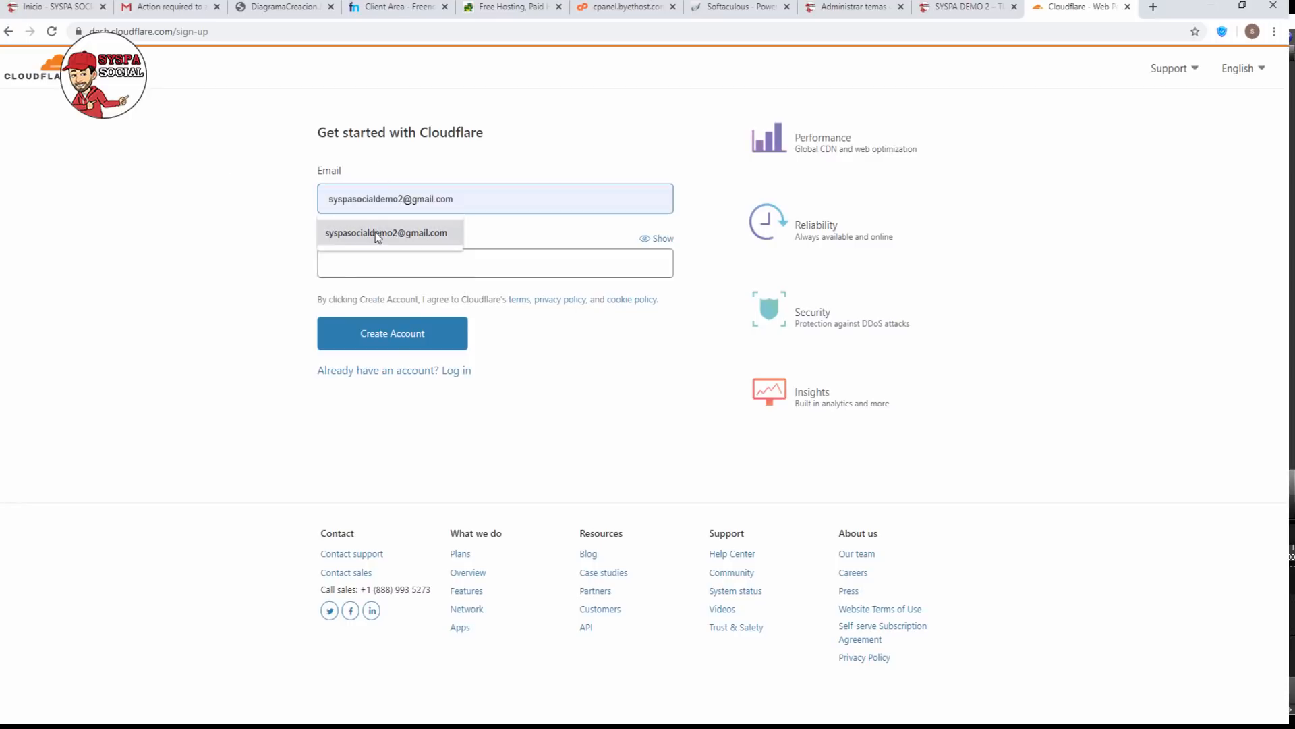
{"action": "left_click", "coordinate": [376, 232]}
{"action": "left_click", "coordinate": [375, 261]}
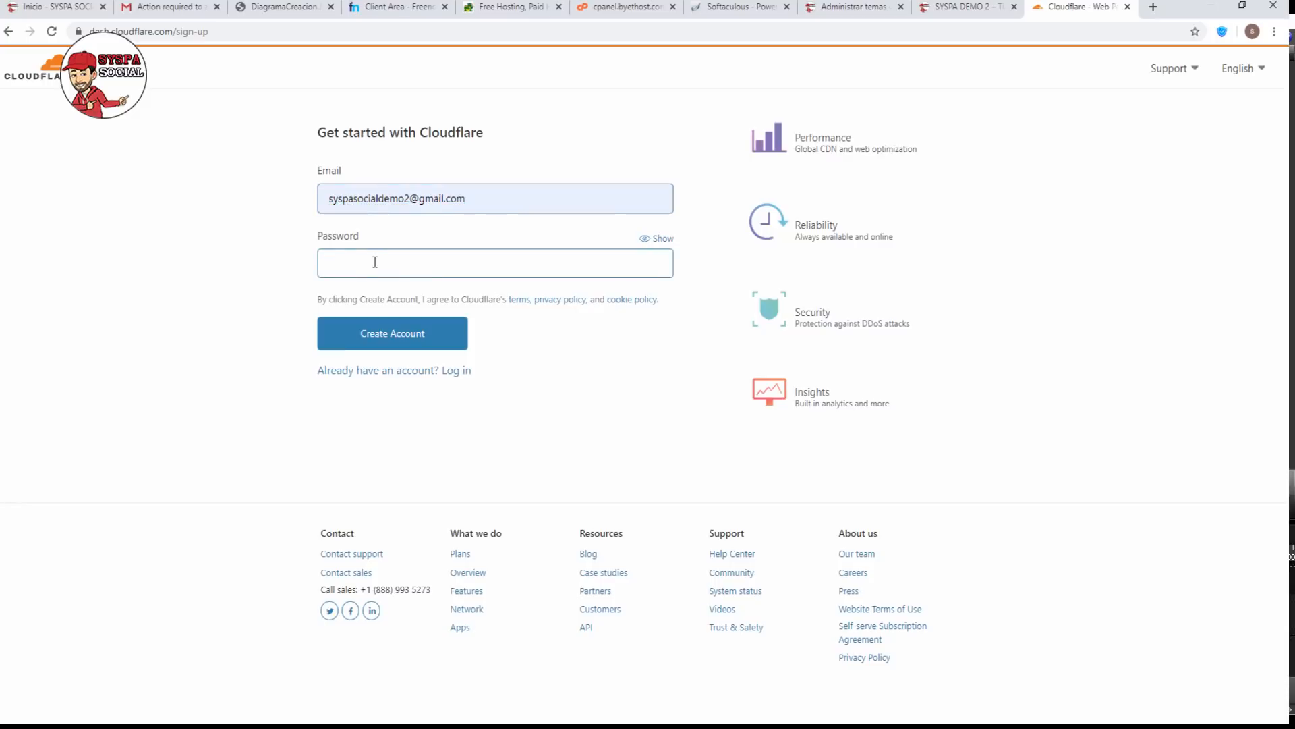
{"action": "type", "text": "••••••••••"}
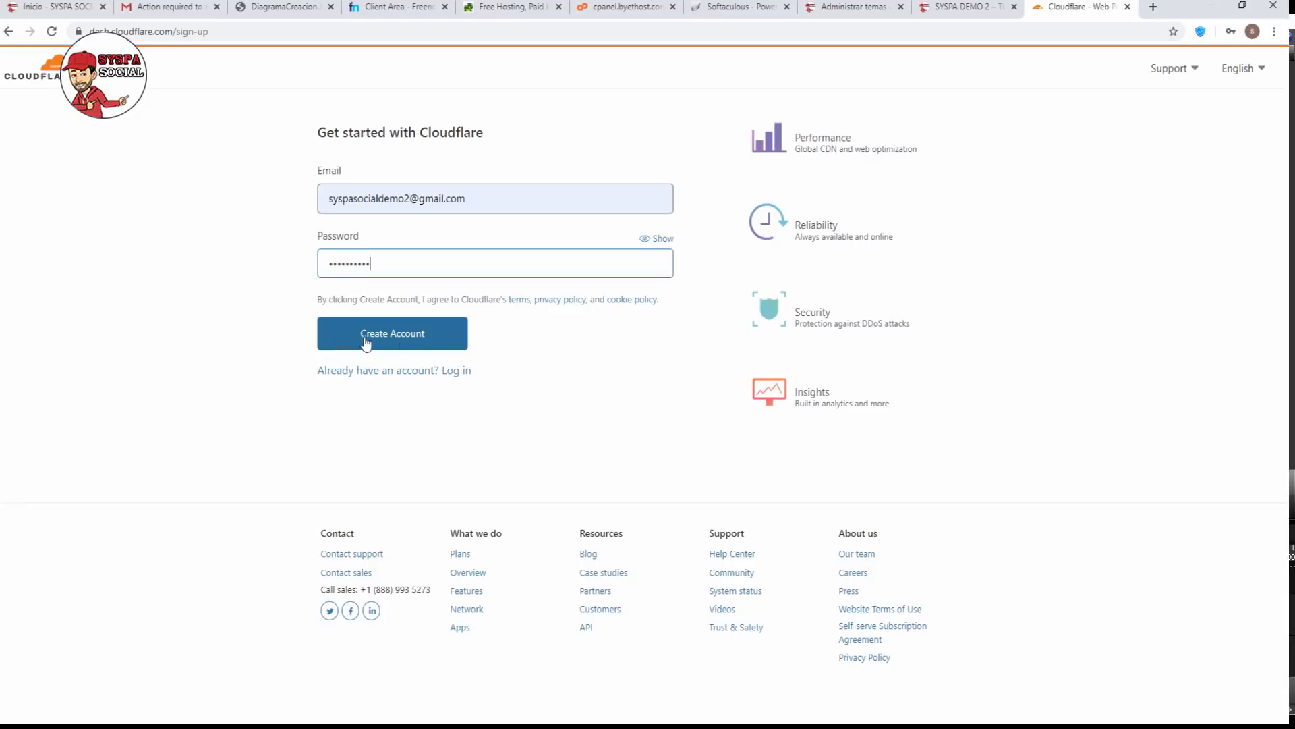
{"action": "left_click", "coordinate": [386, 340]}
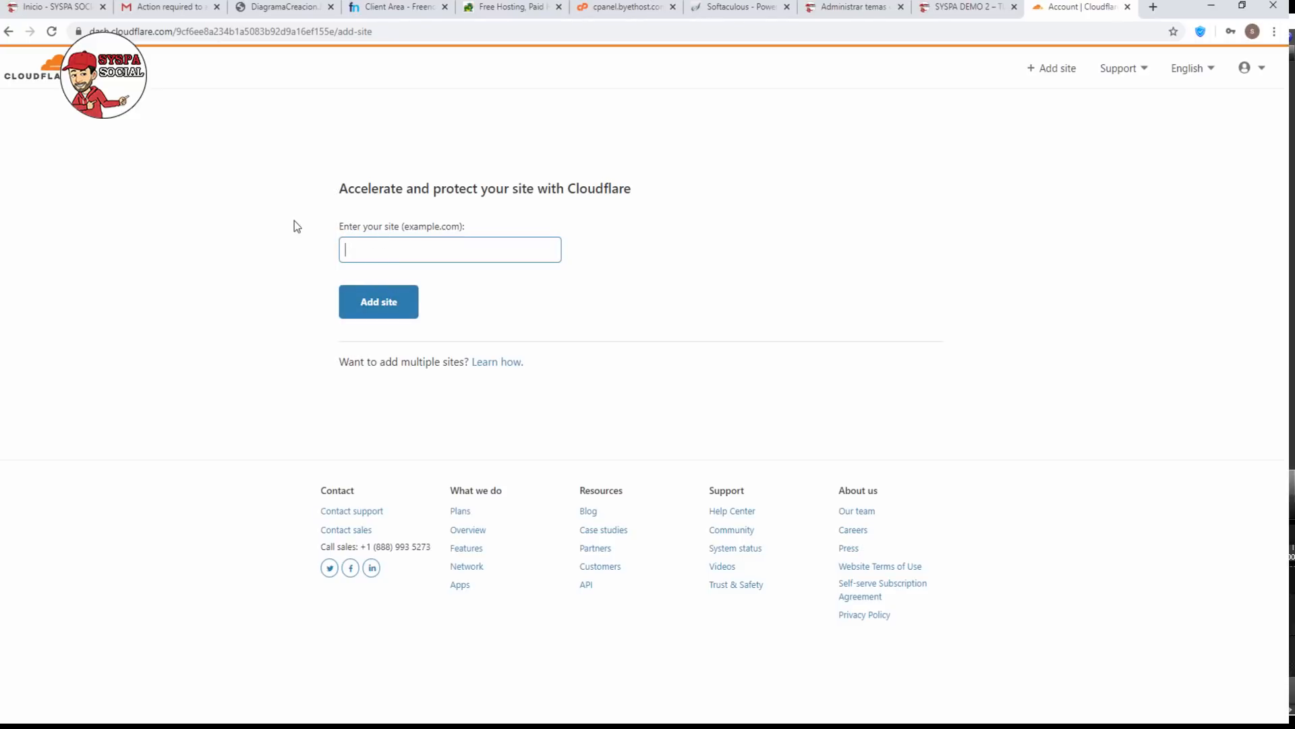
Add syspasocialdemo2.ga to Cloudflare and confirm the Free plan.
{"action": "type", "text": "syspasocialdemo"}
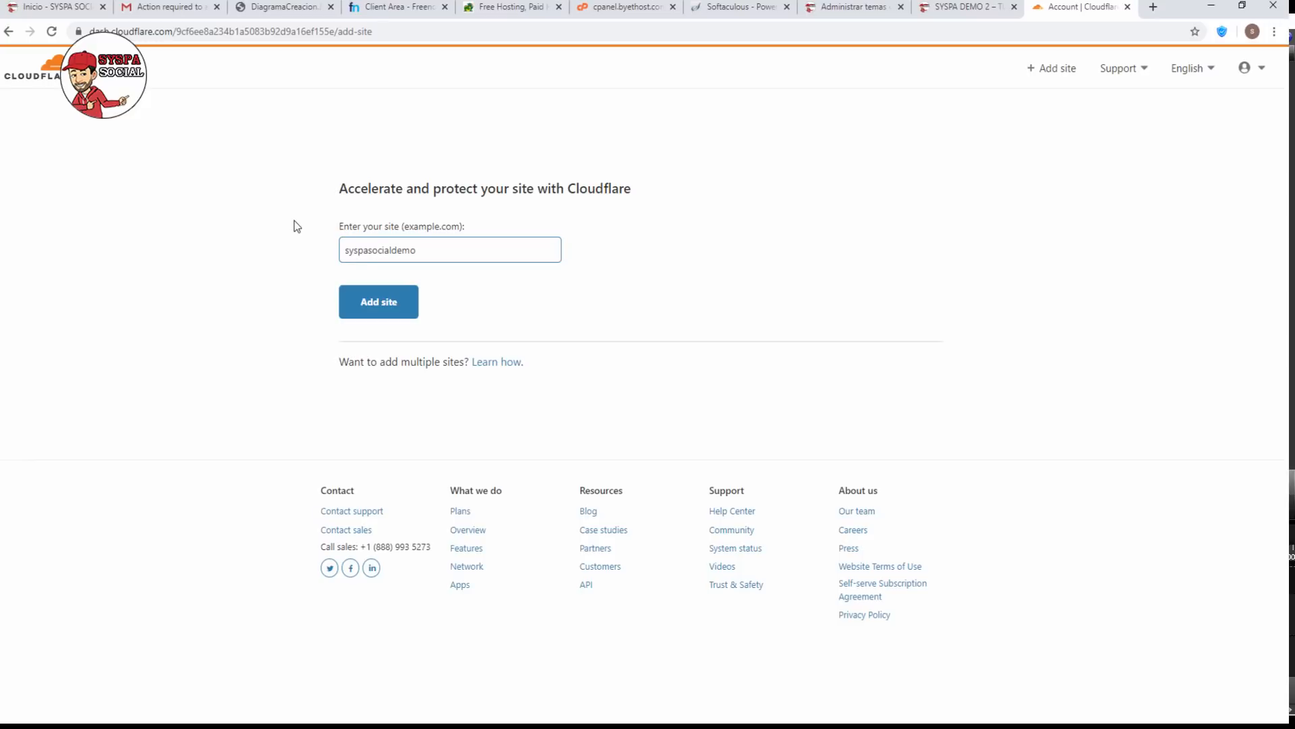
{"action": "type", "text": "2.ga"}
{"action": "left_click", "coordinate": [383, 307]}
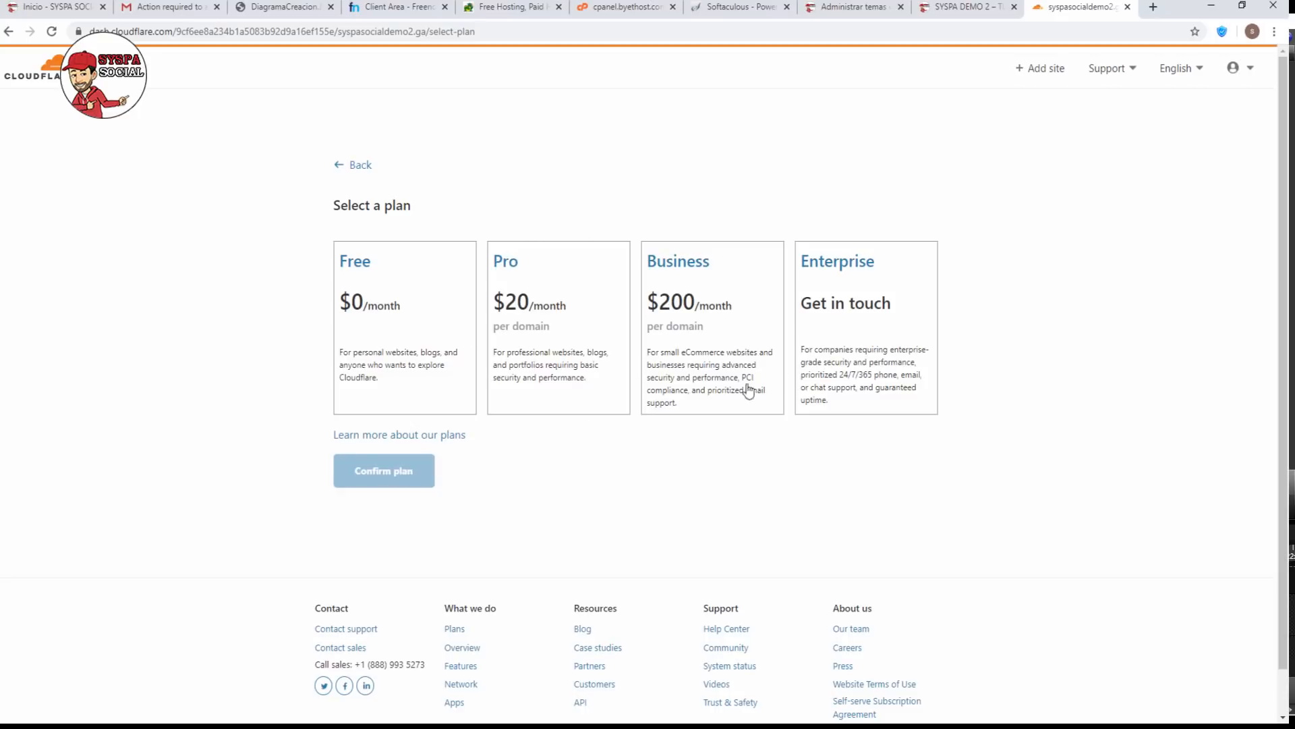
{"action": "left_click", "coordinate": [382, 309]}
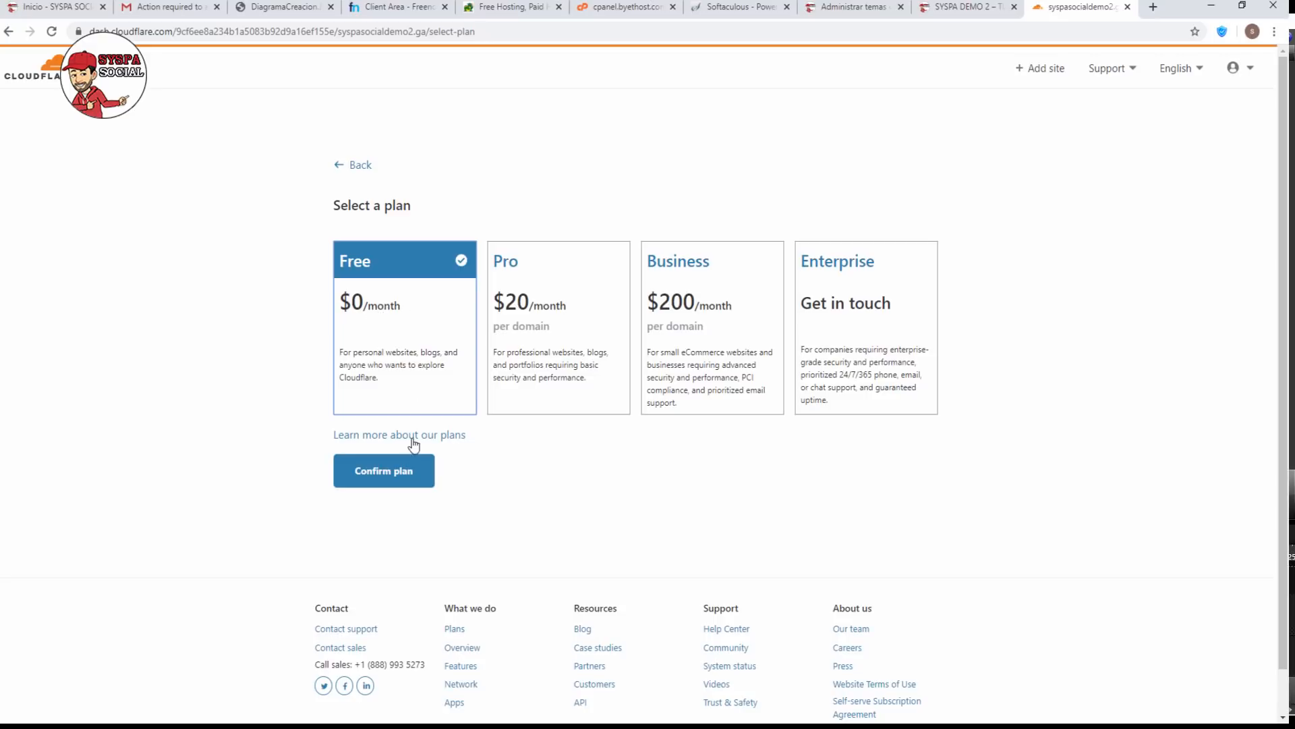
{"action": "left_click", "coordinate": [386, 478]}
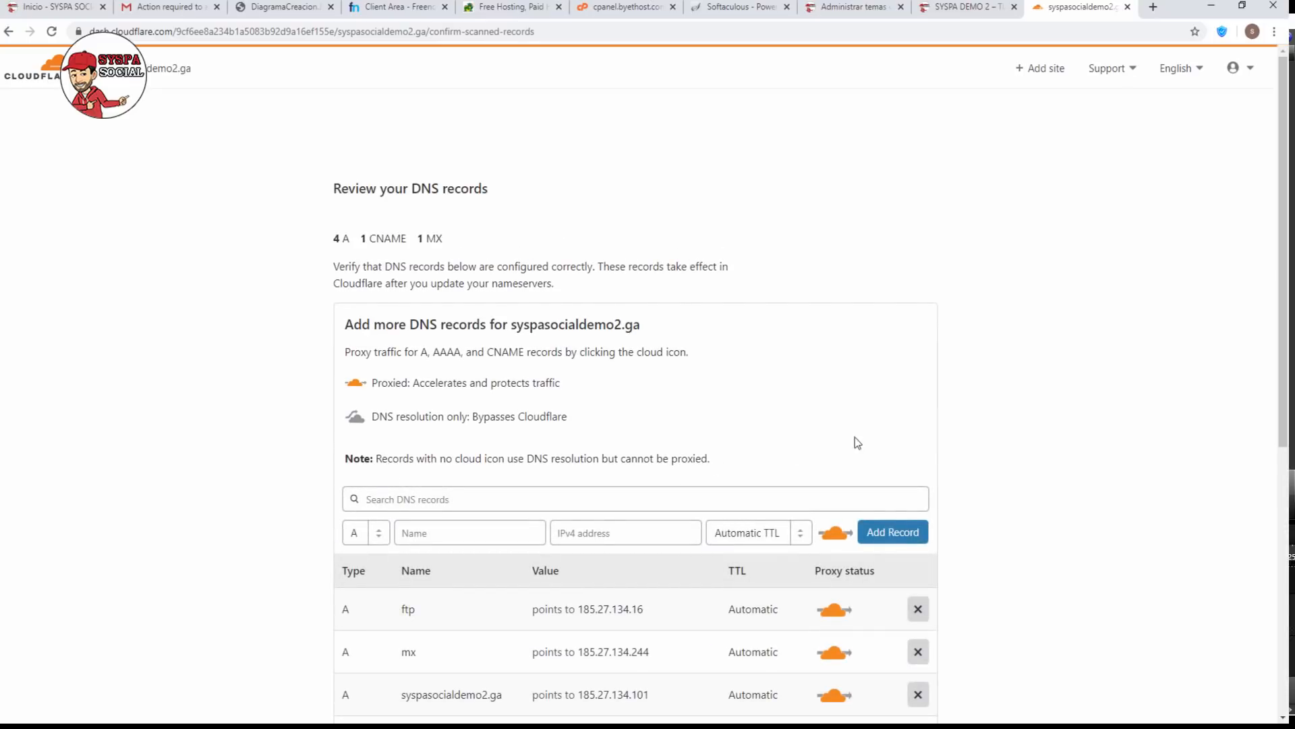
Continue past the scanned DNS records and copy Nameserver 1, isla.ns.cloudflare.com, for Freenom.
{"action": "scroll", "coordinate": [972, 413], "scroll_direction": "down", "scroll_amount": 4}
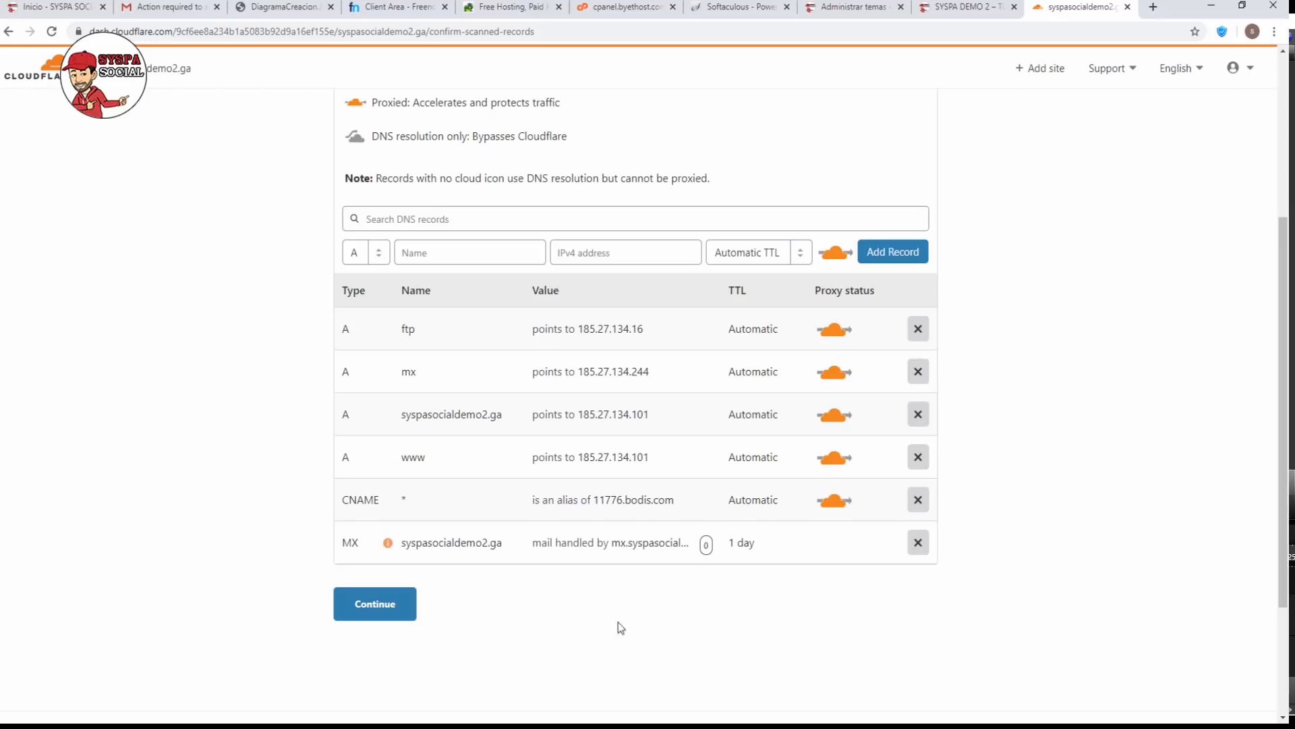
{"action": "left_click", "coordinate": [370, 604]}
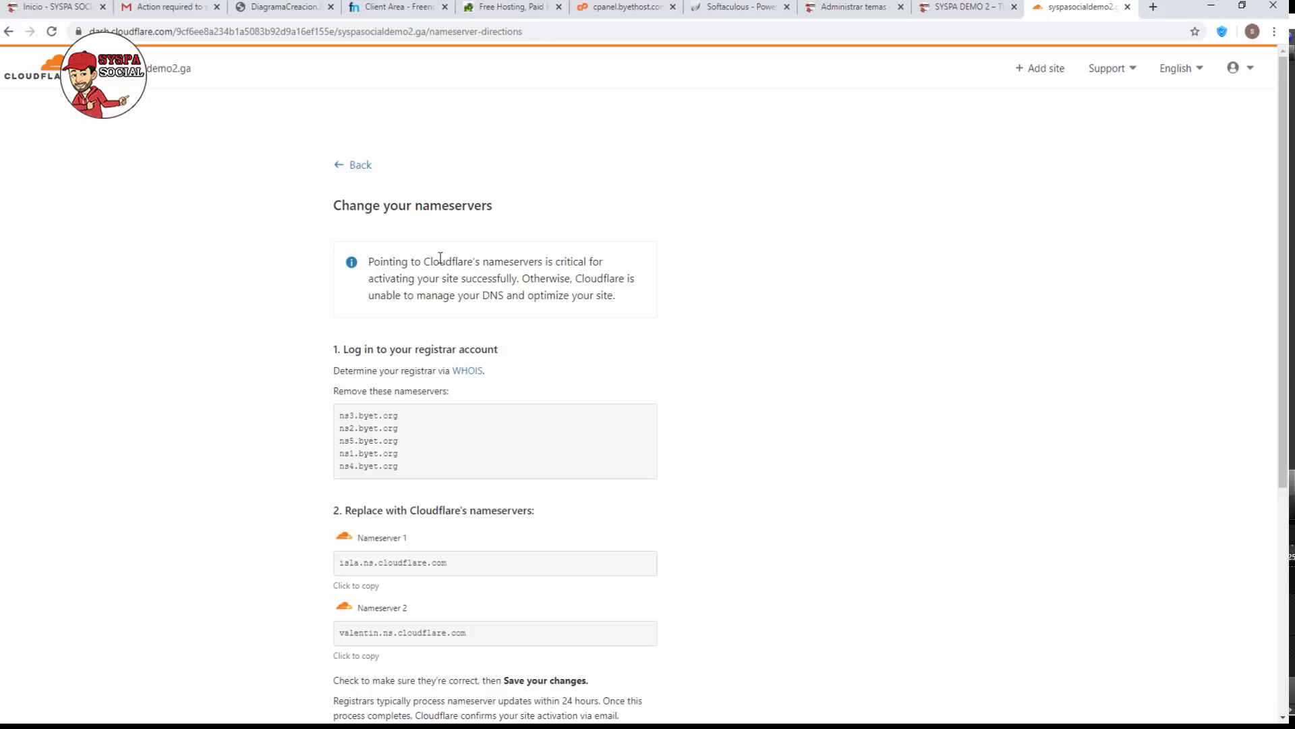
{"action": "left_click_drag", "start_coordinate": [333, 207], "coordinate": [500, 215]}
{"action": "left_click", "coordinate": [415, 440]}
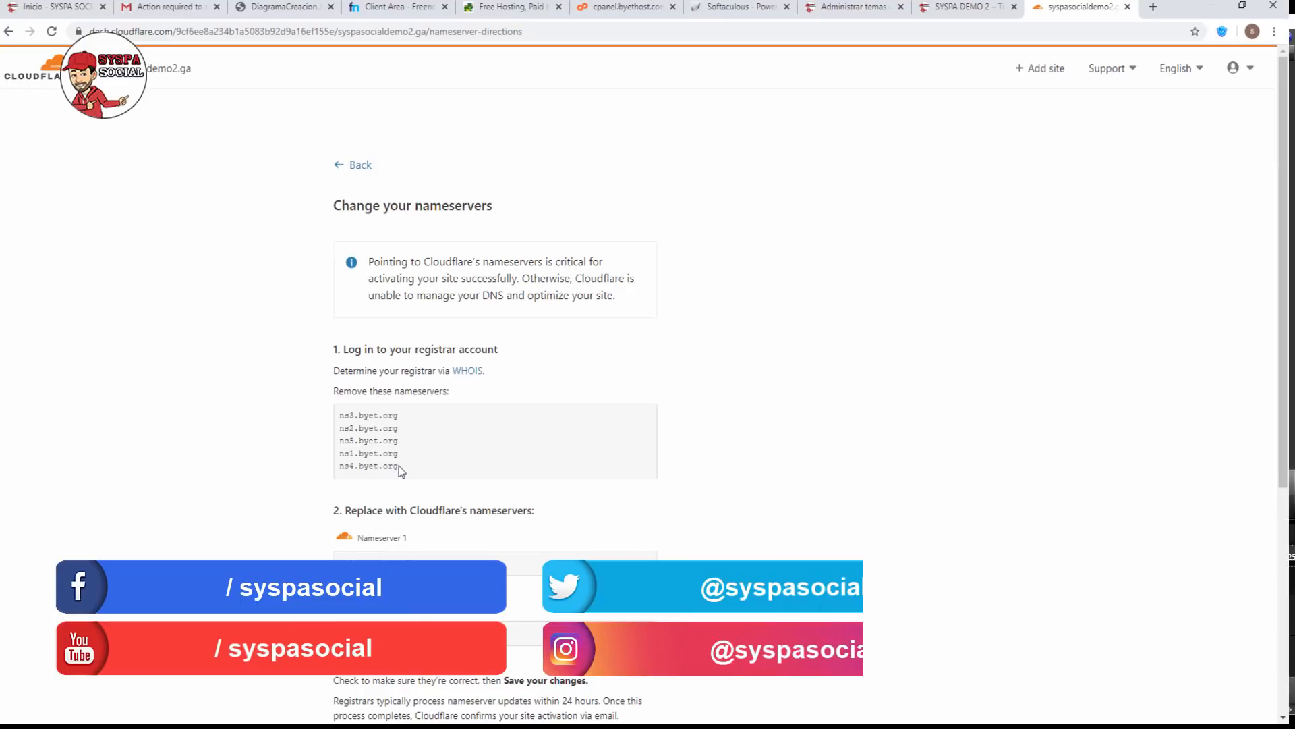
{"action": "left_click_drag", "start_coordinate": [398, 465], "coordinate": [338, 416]}
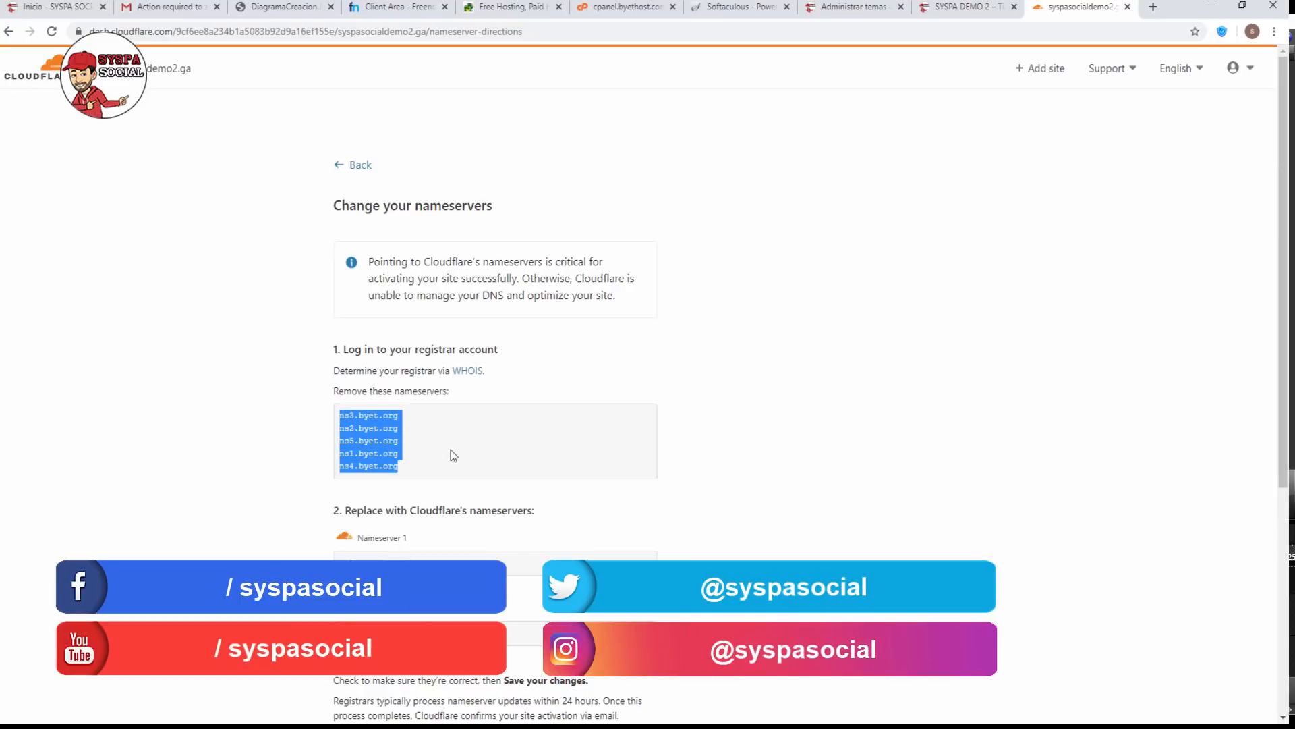
{"action": "left_click", "coordinate": [413, 558]}
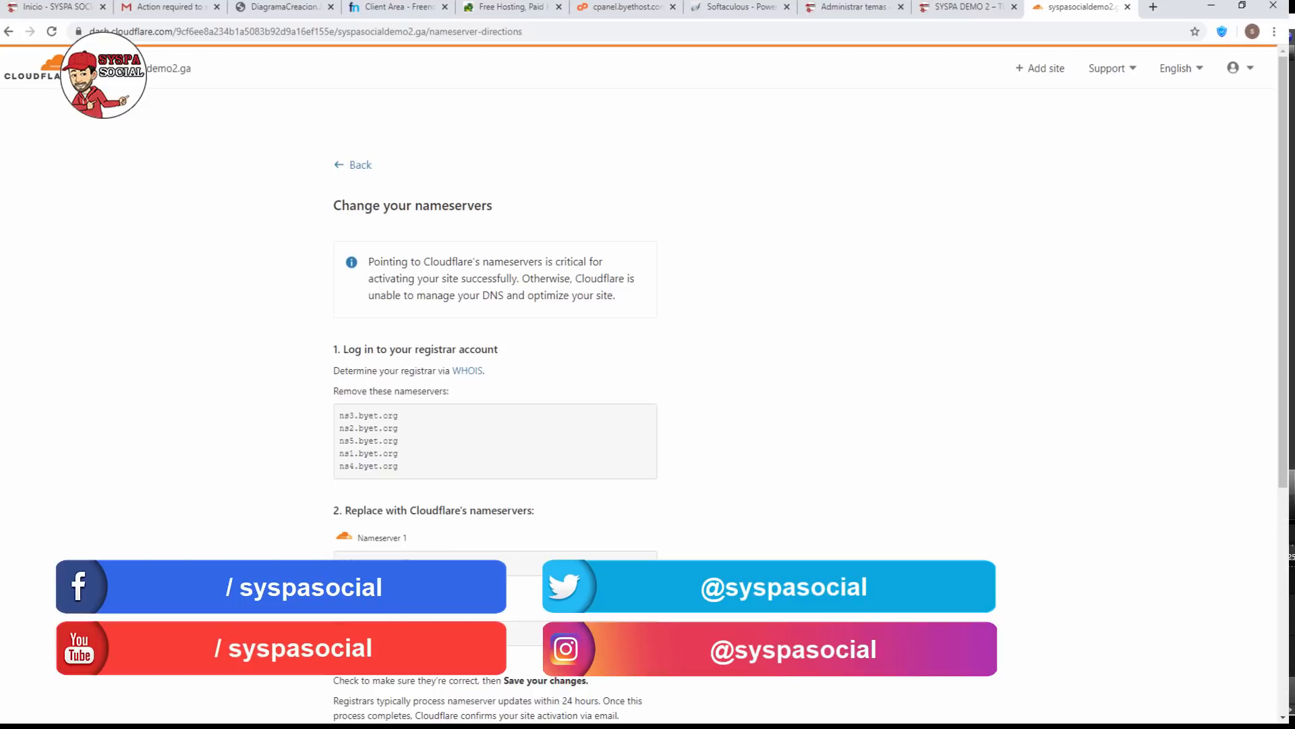
{"action": "left_click_drag", "start_coordinate": [444, 564], "coordinate": [339, 564]}
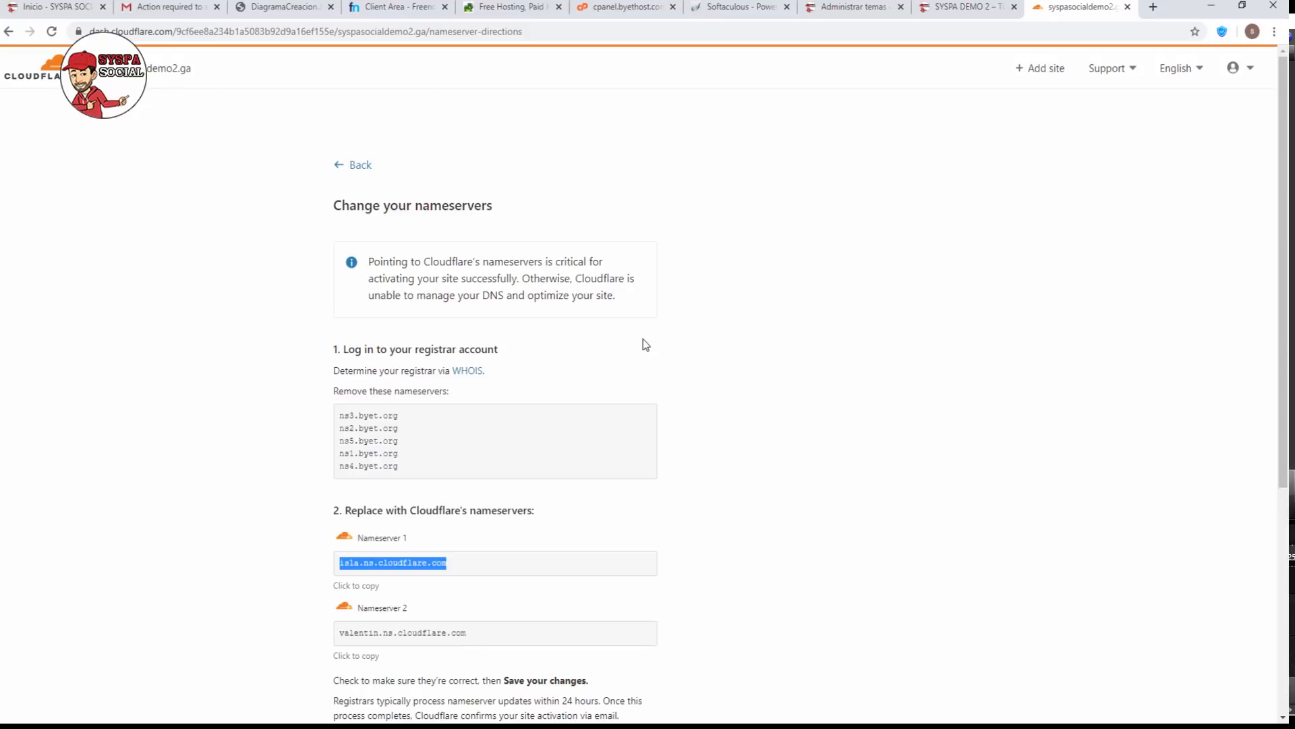
{"action": "left_click", "coordinate": [384, 9]}
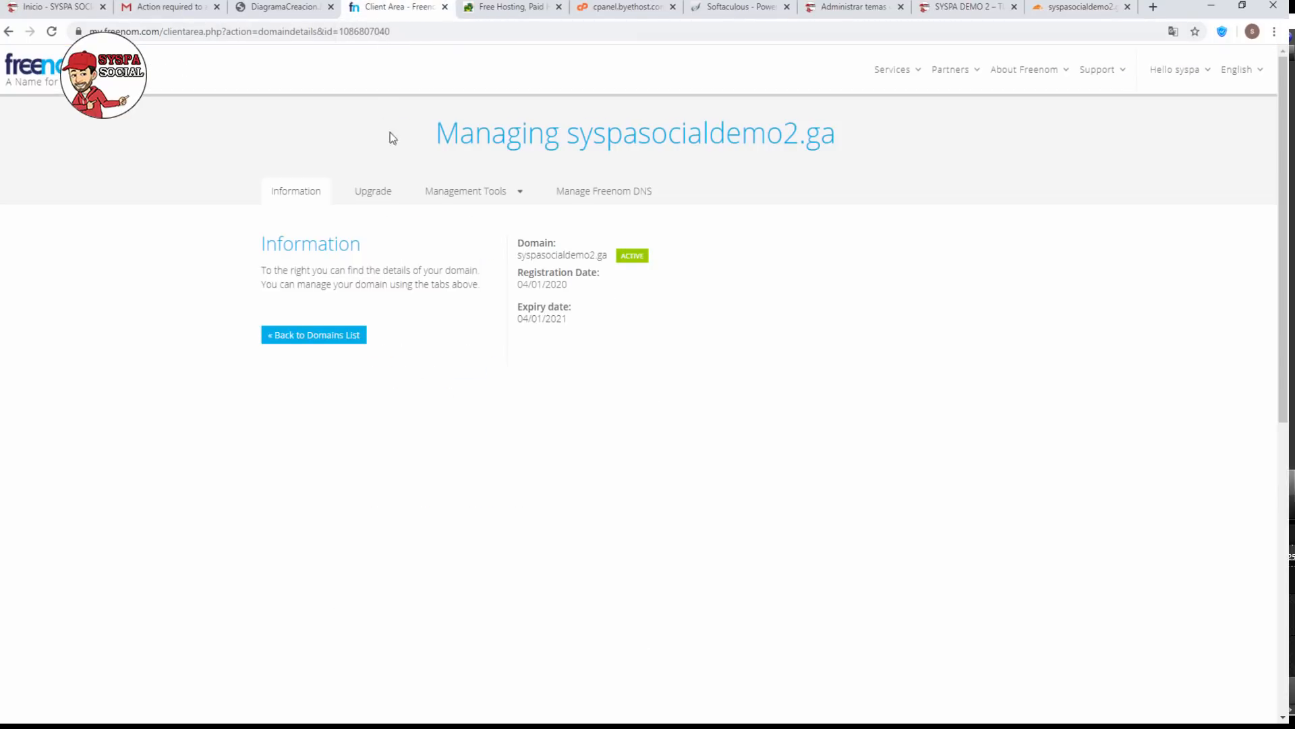
In the domain's nameserver settings, clear all five old entries and paste isla.ns.cloudflare.com as Nameserver 1.
{"action": "left_click", "coordinate": [483, 197]}
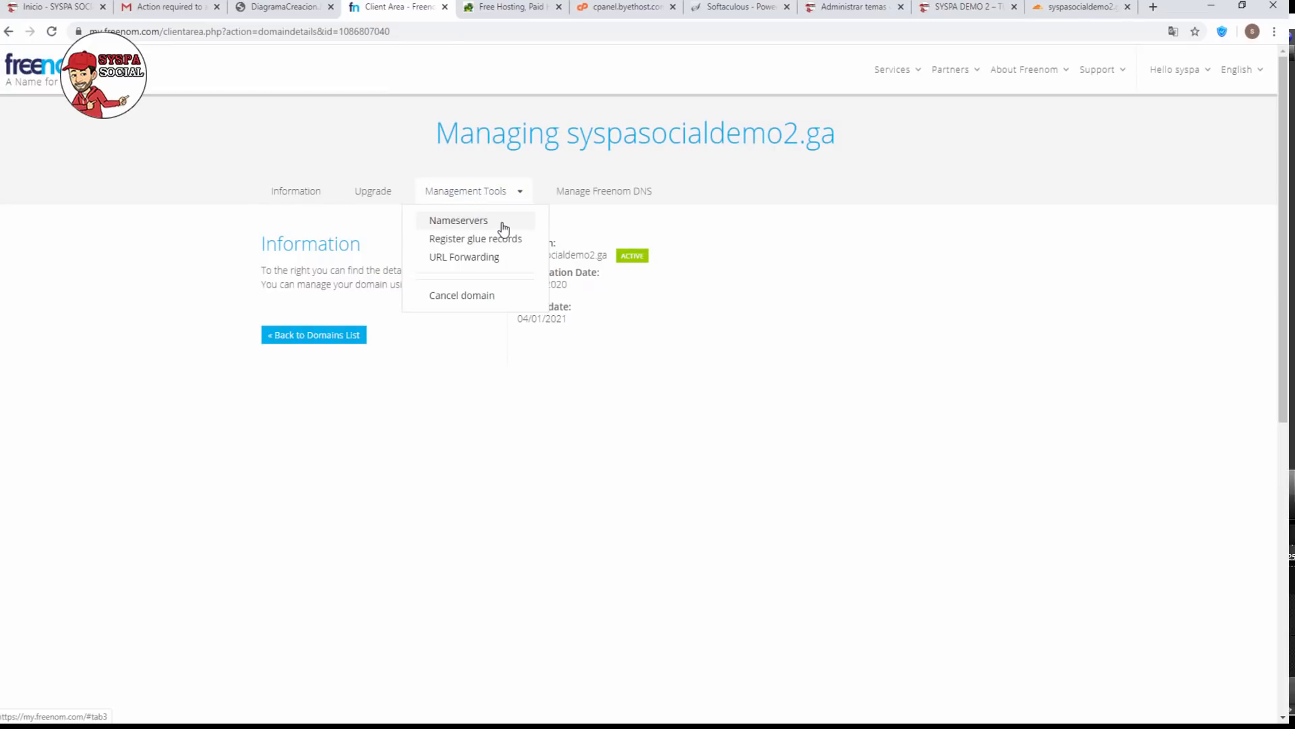
{"action": "left_click", "coordinate": [500, 223]}
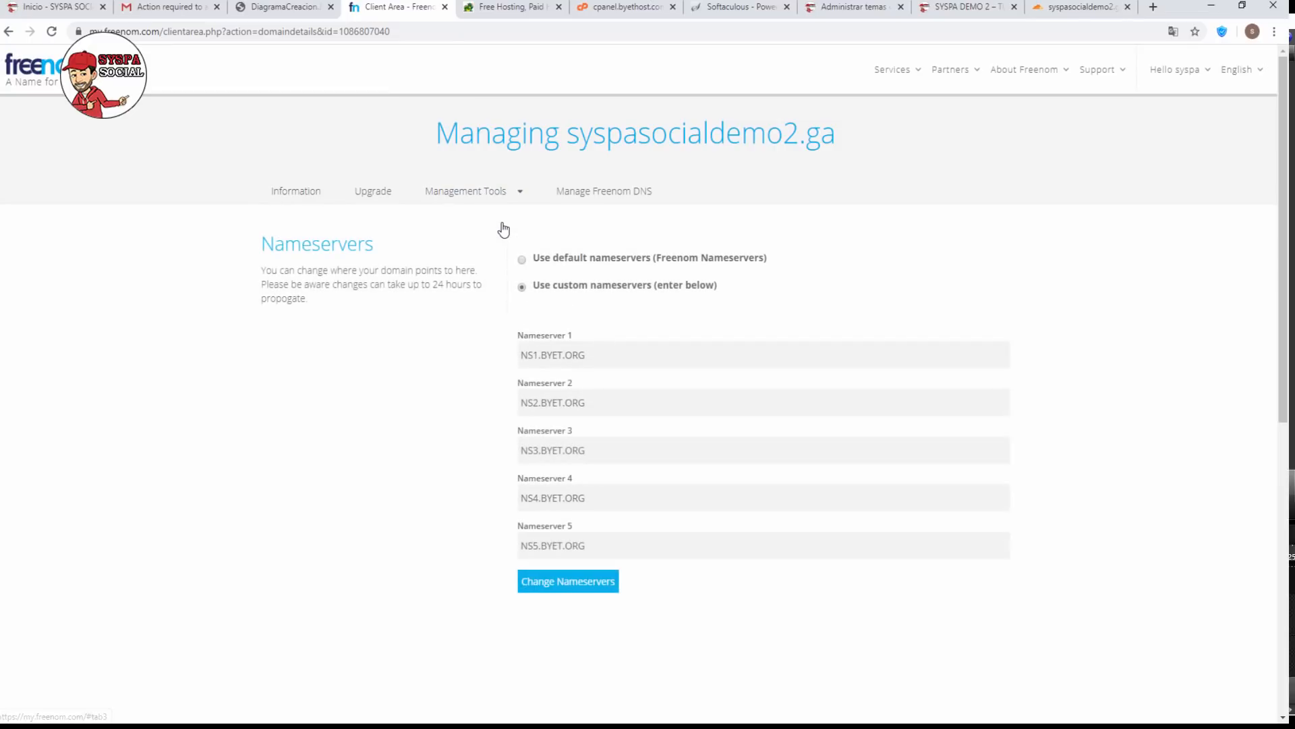
{"action": "left_click", "coordinate": [601, 548]}
{"action": "key", "text": "BackSpace"}
{"action": "key", "text": "BackSpace"}
{"action": "key", "text": "BackSpace"}
{"action": "key", "text": "BackSpace"}
{"action": "key", "text": "BackSpace"}
{"action": "key", "text": "BackSpace"}
{"action": "key", "text": "BackSpace"}
{"action": "key", "text": "BackSpace"}
{"action": "key", "text": "BackSpace"}
{"action": "key", "text": "BackSpace"}
{"action": "key", "text": "BackSpace"}
{"action": "key", "text": "BackSpace"}
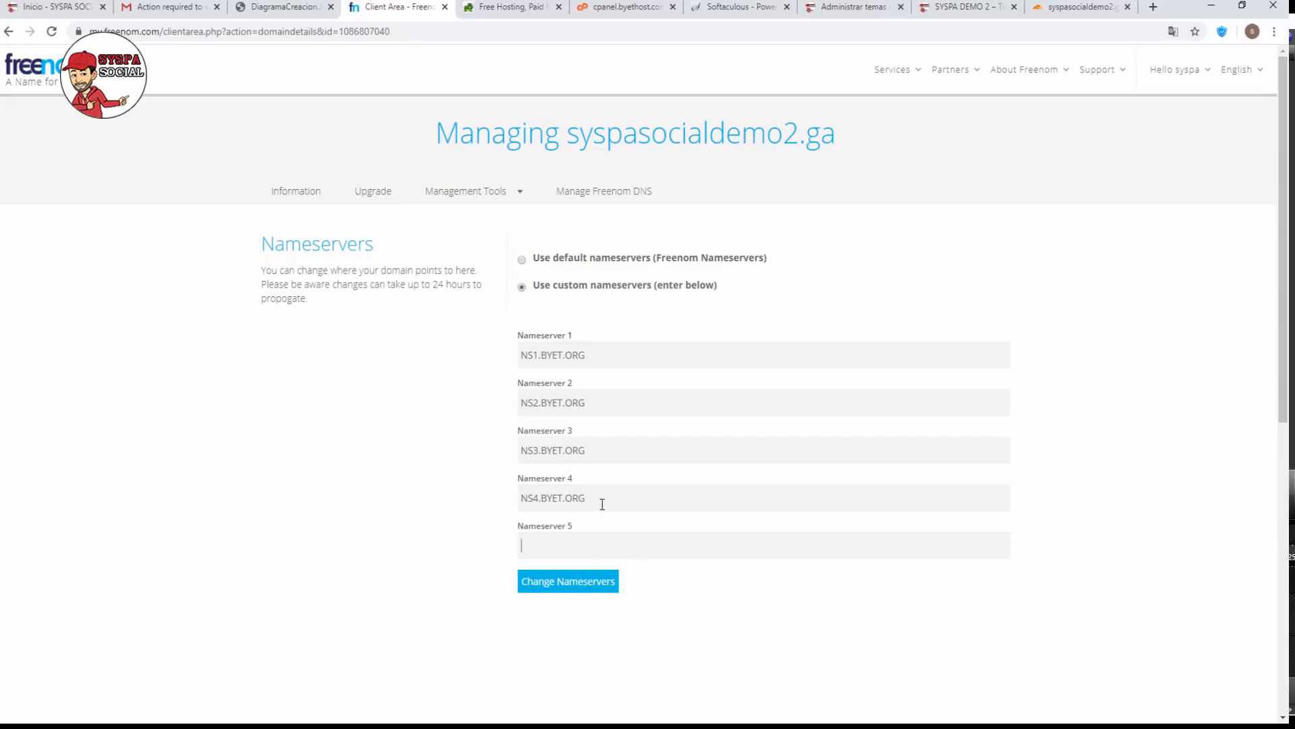
{"action": "left_click", "coordinate": [601, 498]}
{"action": "key", "text": "BackSpace"}
{"action": "key", "text": "BackSpace"}
{"action": "key", "text": "BackSpace"}
{"action": "key", "text": "BackSpace"}
{"action": "key", "text": "BackSpace"}
{"action": "key", "text": "BackSpace"}
{"action": "key", "text": "BackSpace"}
{"action": "key", "text": "BackSpace"}
{"action": "key", "text": "BackSpace"}
{"action": "key", "text": "BackSpace"}
{"action": "key", "text": "BackSpace"}
{"action": "key", "text": "BackSpace"}
{"action": "left_click", "coordinate": [601, 452]}
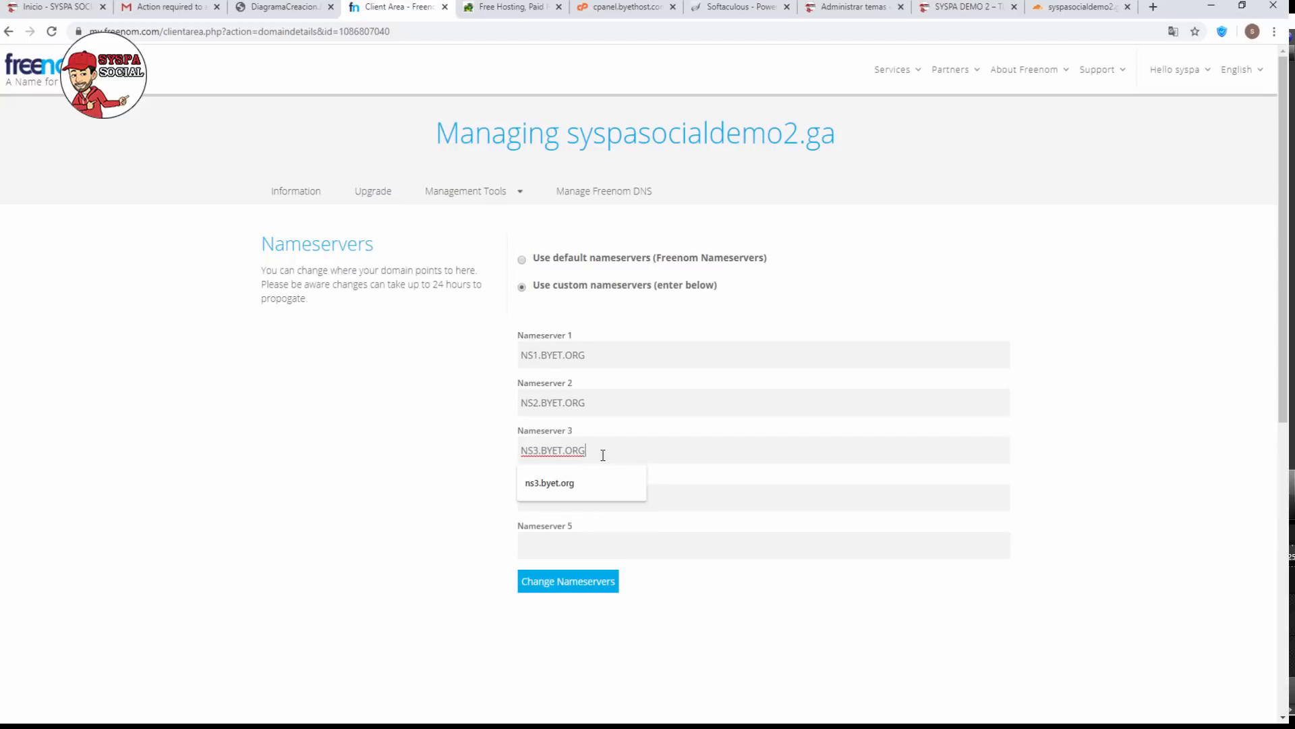
{"action": "key", "text": "BackSpace"}
{"action": "key", "text": "BackSpace"}
{"action": "key", "text": "BackSpace"}
{"action": "key", "text": "BackSpace"}
{"action": "key", "text": "BackSpace"}
{"action": "key", "text": "BackSpace"}
{"action": "key", "text": "BackSpace"}
{"action": "key", "text": "BackSpace"}
{"action": "key", "text": "BackSpace"}
{"action": "key", "text": "BackSpace"}
{"action": "key", "text": "BackSpace"}
{"action": "key", "text": "BackSpace"}
{"action": "left_click", "coordinate": [607, 407]}
{"action": "key", "text": "BackSpace"}
{"action": "key", "text": "BackSpace"}
{"action": "key", "text": "BackSpace"}
{"action": "key", "text": "BackSpace"}
{"action": "key", "text": "BackSpace"}
{"action": "key", "text": "BackSpace"}
{"action": "key", "text": "BackSpace"}
{"action": "key", "text": "BackSpace"}
{"action": "key", "text": "BackSpace"}
{"action": "key", "text": "BackSpace"}
{"action": "key", "text": "BackSpace"}
{"action": "key", "text": "BackSpace"}
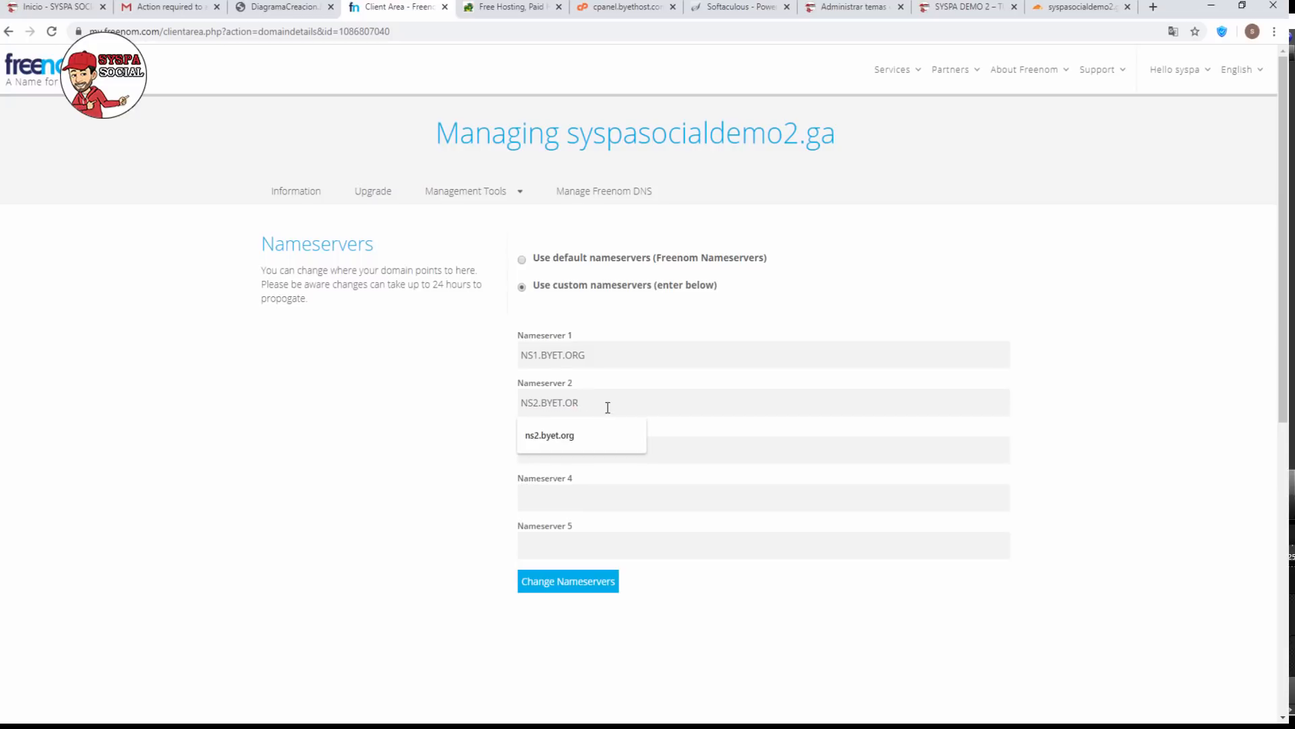
{"action": "left_click", "coordinate": [599, 358]}
{"action": "key", "text": "BackSpace"}
{"action": "key", "text": "BackSpace"}
{"action": "key", "text": "BackSpace"}
{"action": "key", "text": "BackSpace"}
{"action": "key", "text": "BackSpace"}
{"action": "key", "text": "BackSpace"}
{"action": "key", "text": "BackSpace"}
{"action": "key", "text": "BackSpace"}
{"action": "key", "text": "BackSpace"}
{"action": "key", "text": "BackSpace"}
{"action": "key", "text": "BackSpace"}
{"action": "key", "text": "BackSpace"}
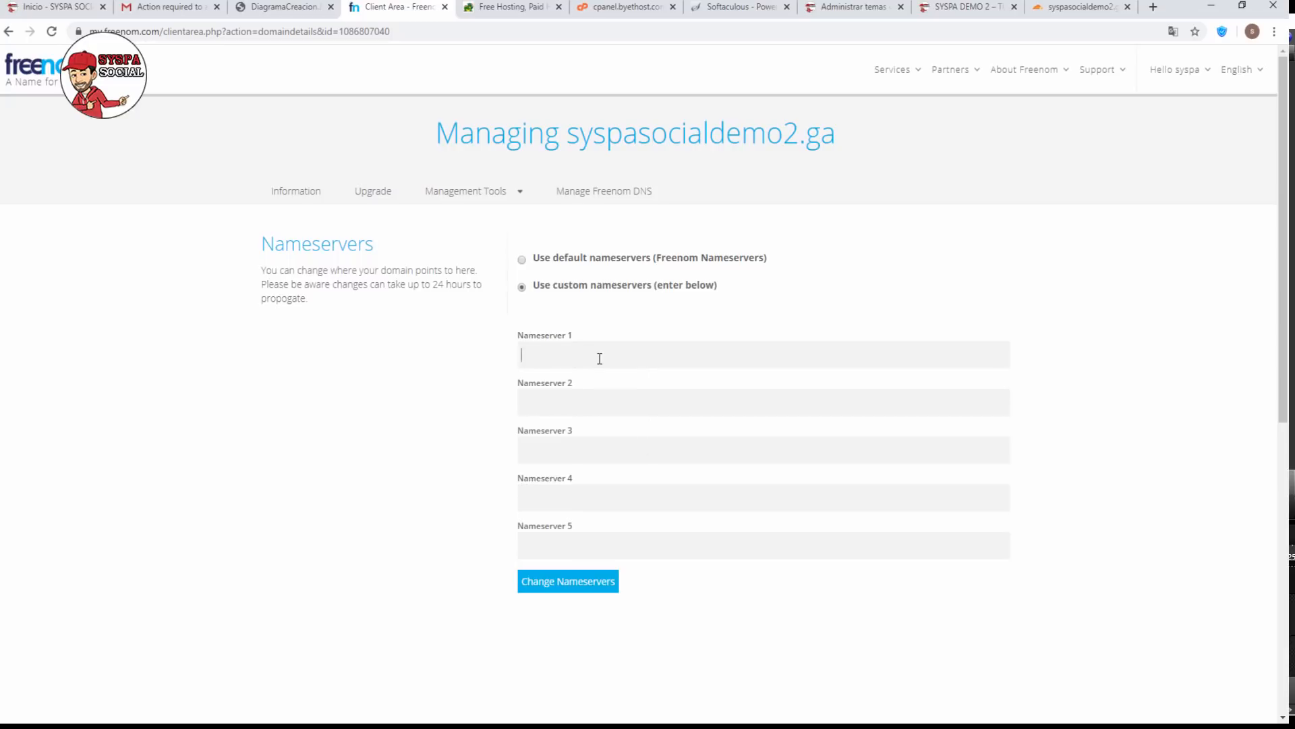
{"action": "type", "text": "isla.ns.cloudflare.com"}
Copy valentin.ns.cloudflare.com from Cloudflare into Nameserver 2 and submit the custom nameservers.
{"action": "left_click", "coordinate": [1066, 8]}
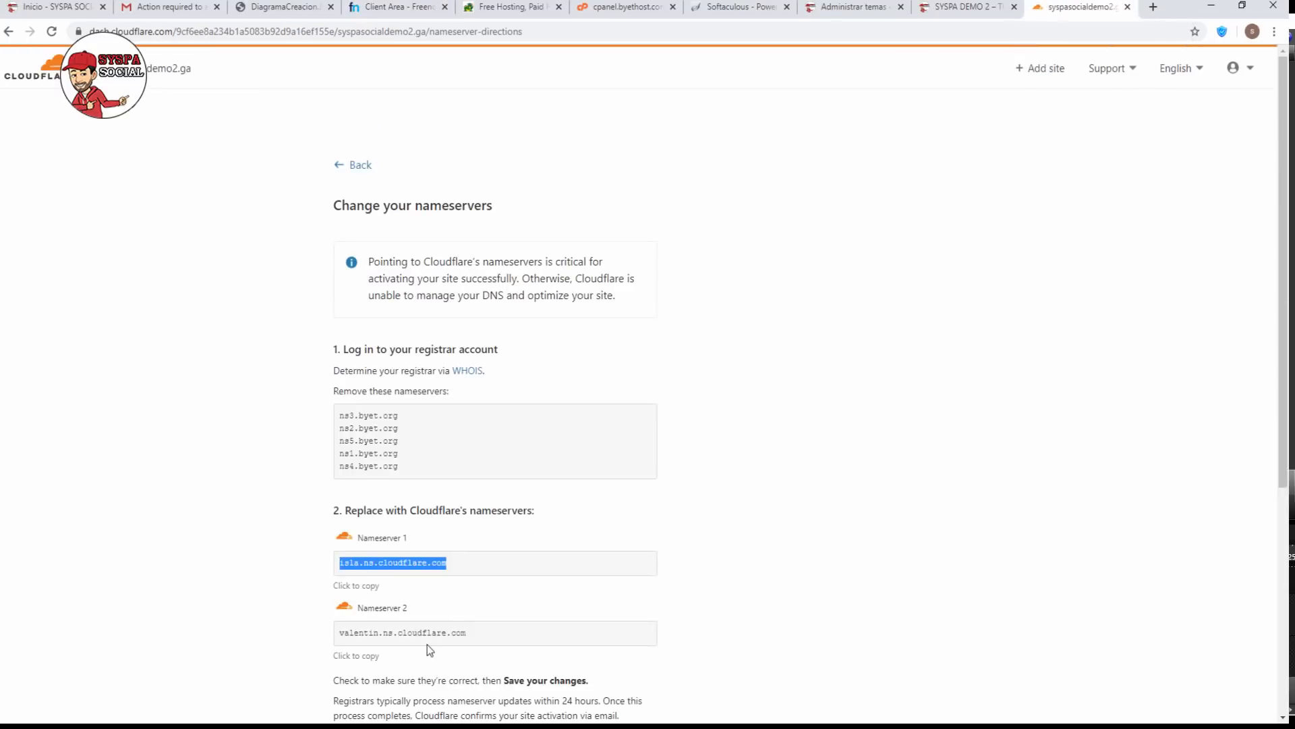
{"action": "left_click", "coordinate": [472, 638]}
{"action": "key", "text": "ctrl+c"}
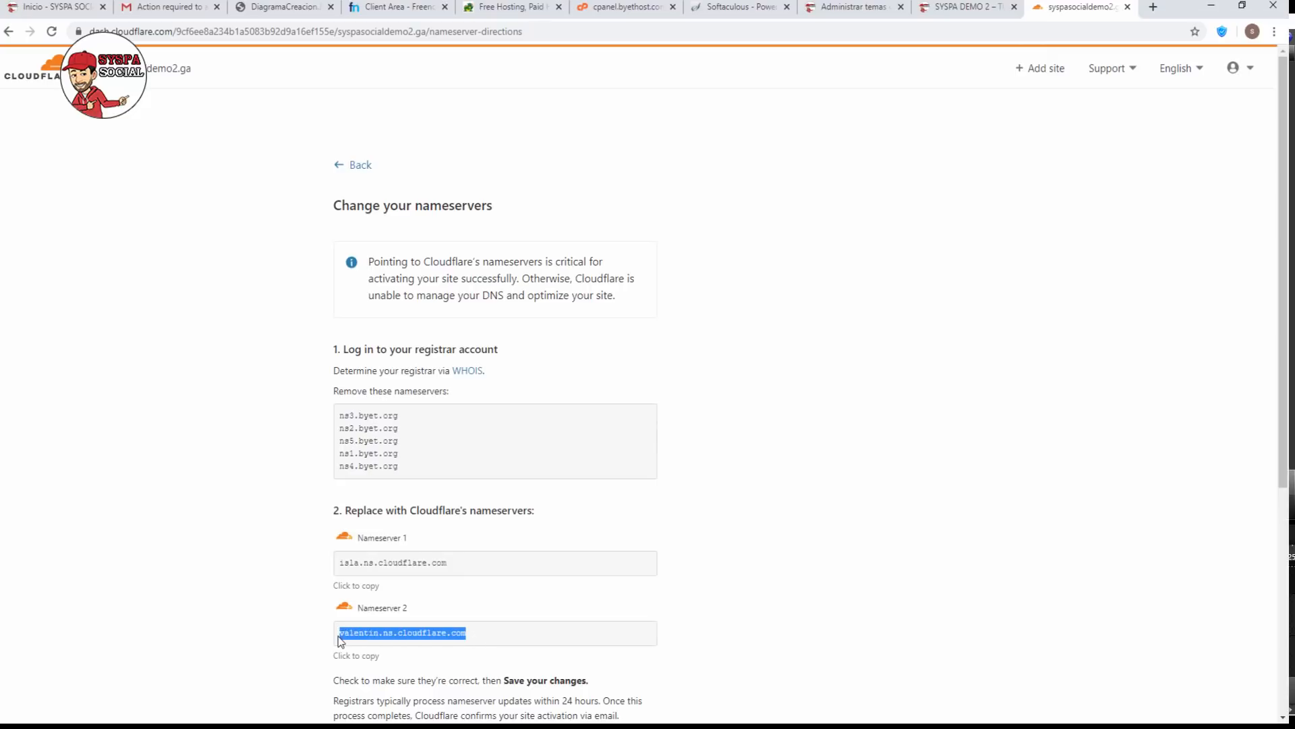
{"action": "right_click", "coordinate": [350, 635]}
{"action": "left_click", "coordinate": [364, 646]}
{"action": "left_click", "coordinate": [395, 8]}
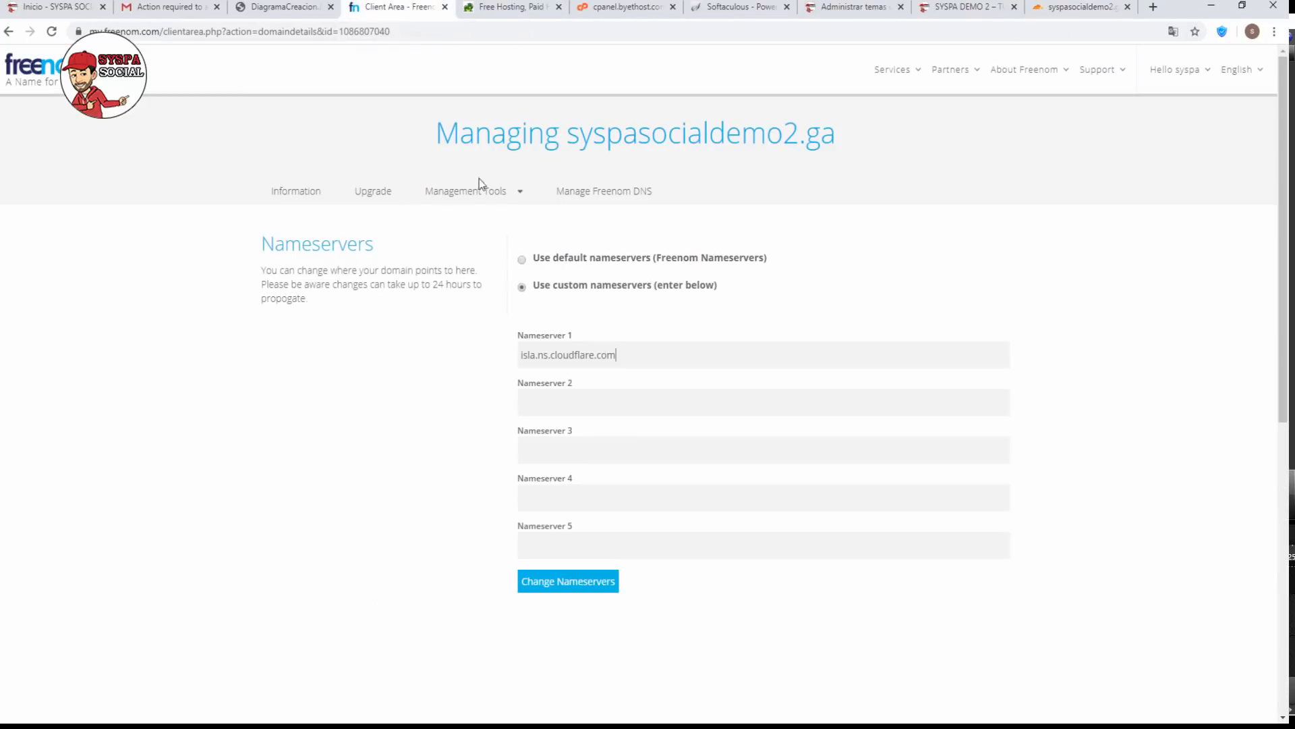
{"action": "left_click", "coordinate": [593, 398]}
{"action": "key", "text": "ctrl+v"}
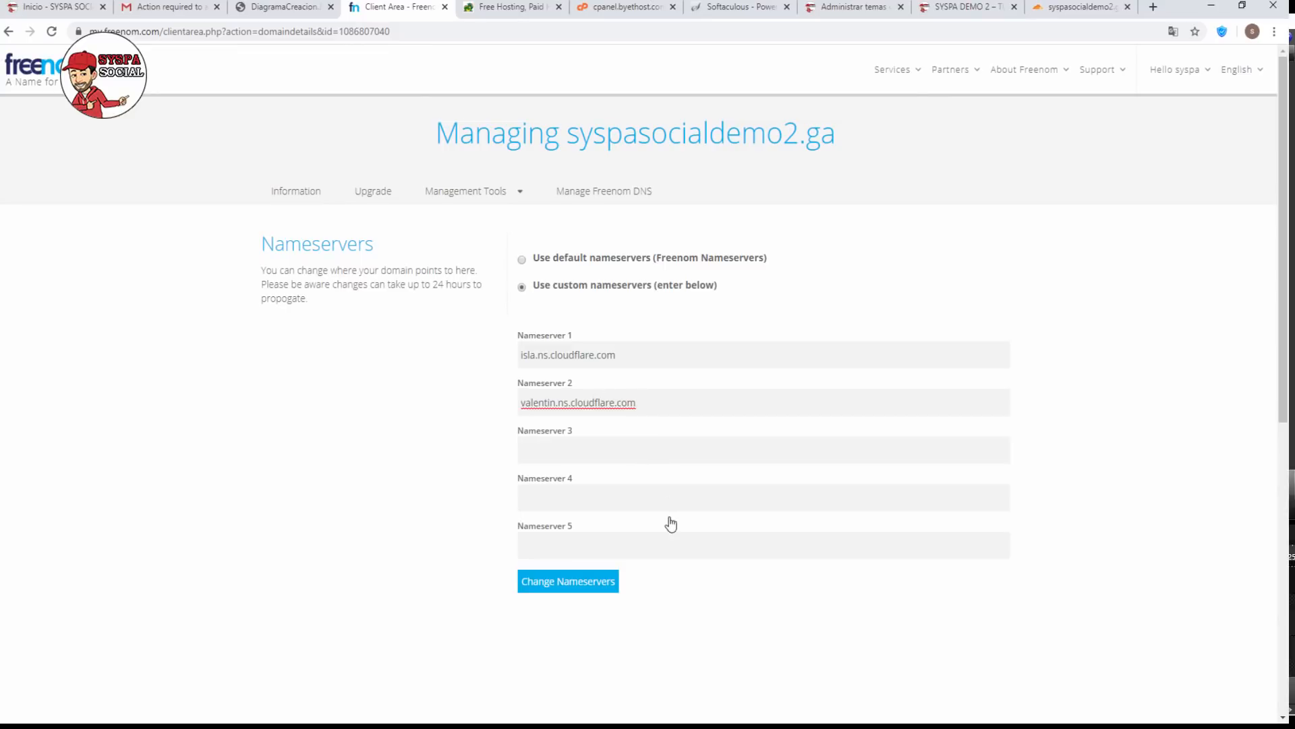
{"action": "left_click", "coordinate": [644, 545]}
{"action": "left_click", "coordinate": [644, 546]}
{"action": "left_click", "coordinate": [577, 589]}
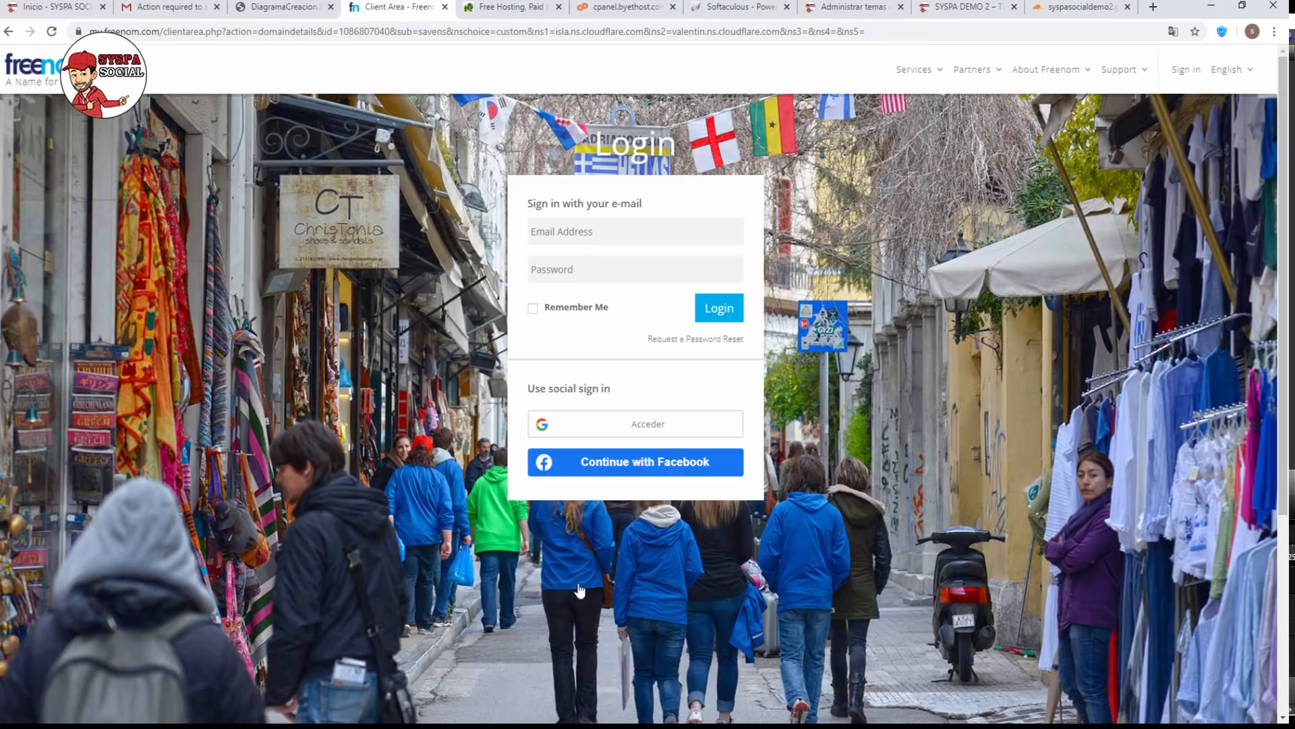
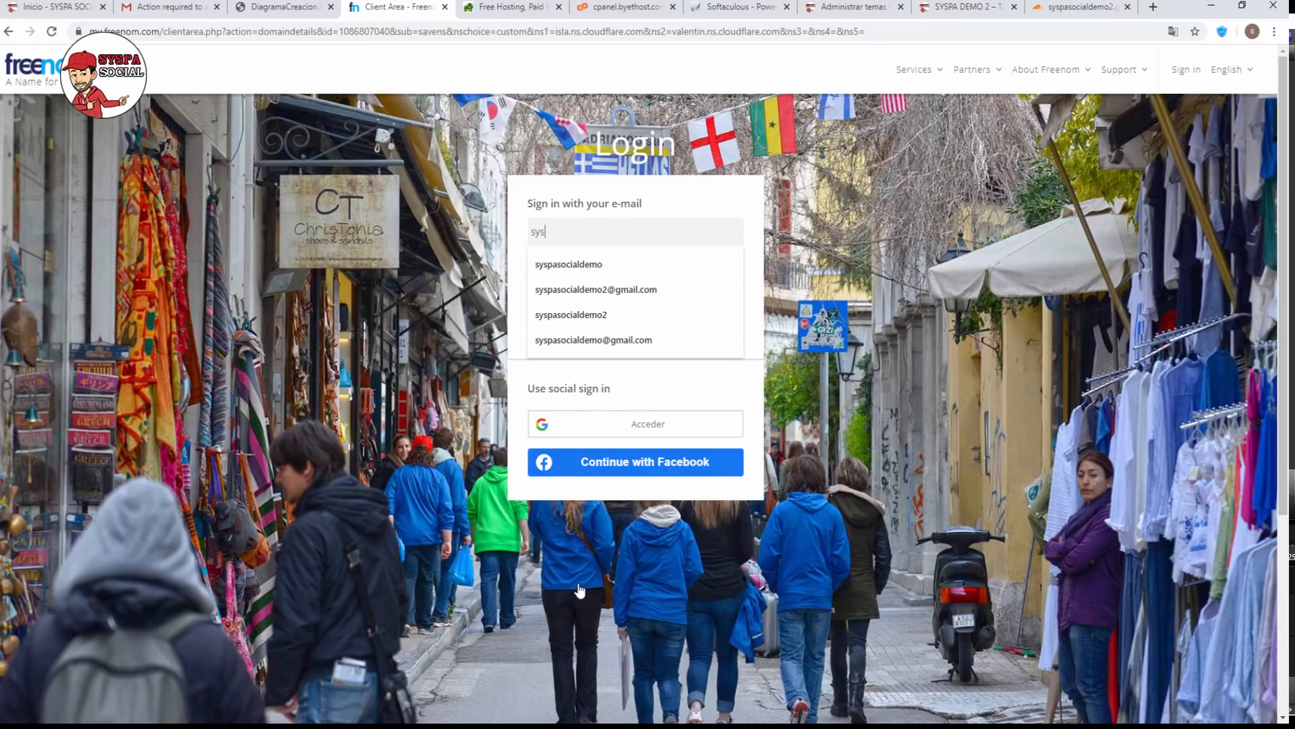
Sign back in to Freenom with the saved account e-mail and password.
{"action": "left_click", "coordinate": [589, 289]}
{"action": "left_click", "coordinate": [575, 278]}
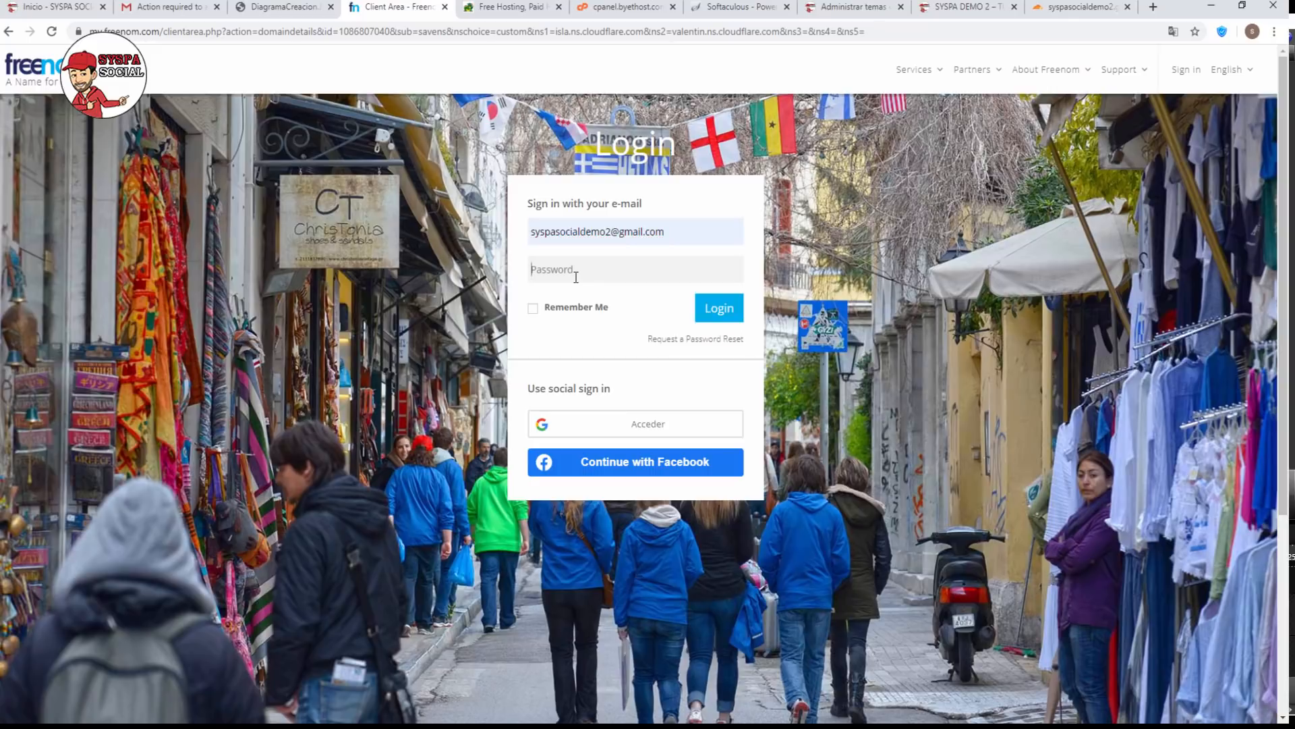
{"action": "type", "text": "••"}
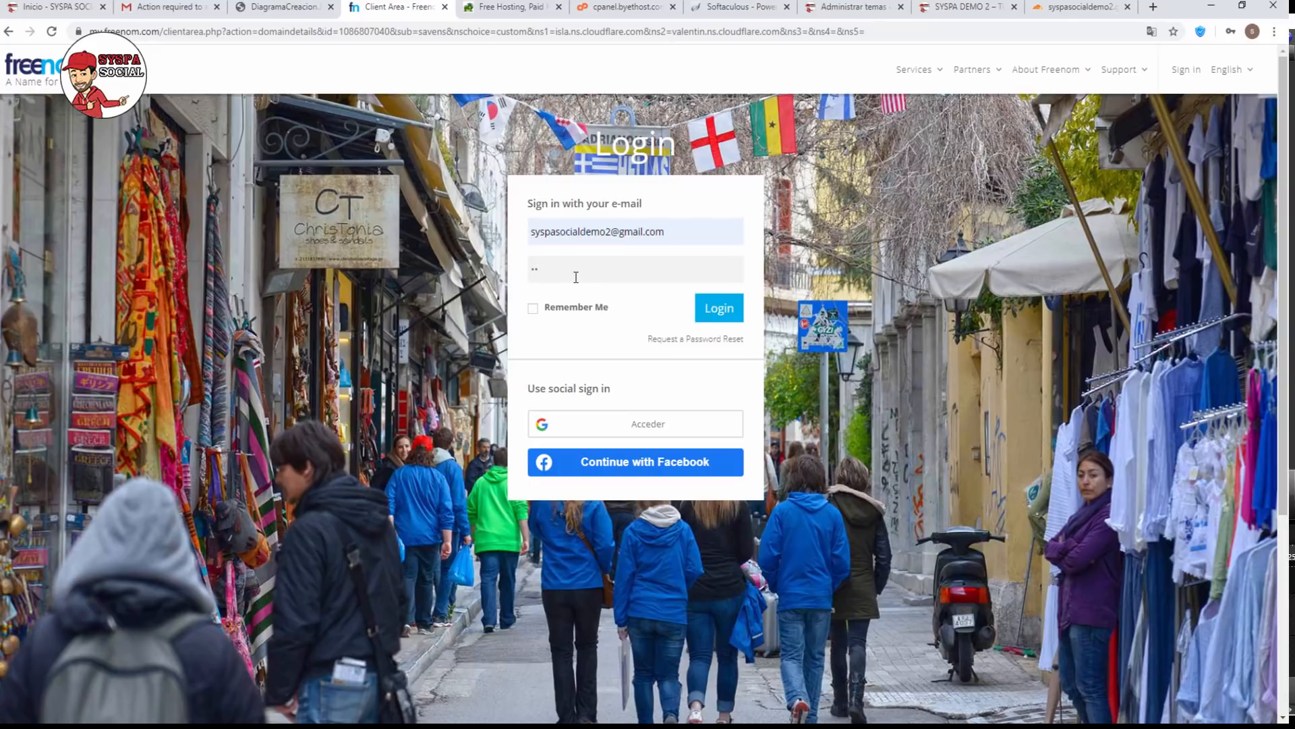
{"action": "type", "text": "•••••••"}
{"action": "key", "text": "Return"}
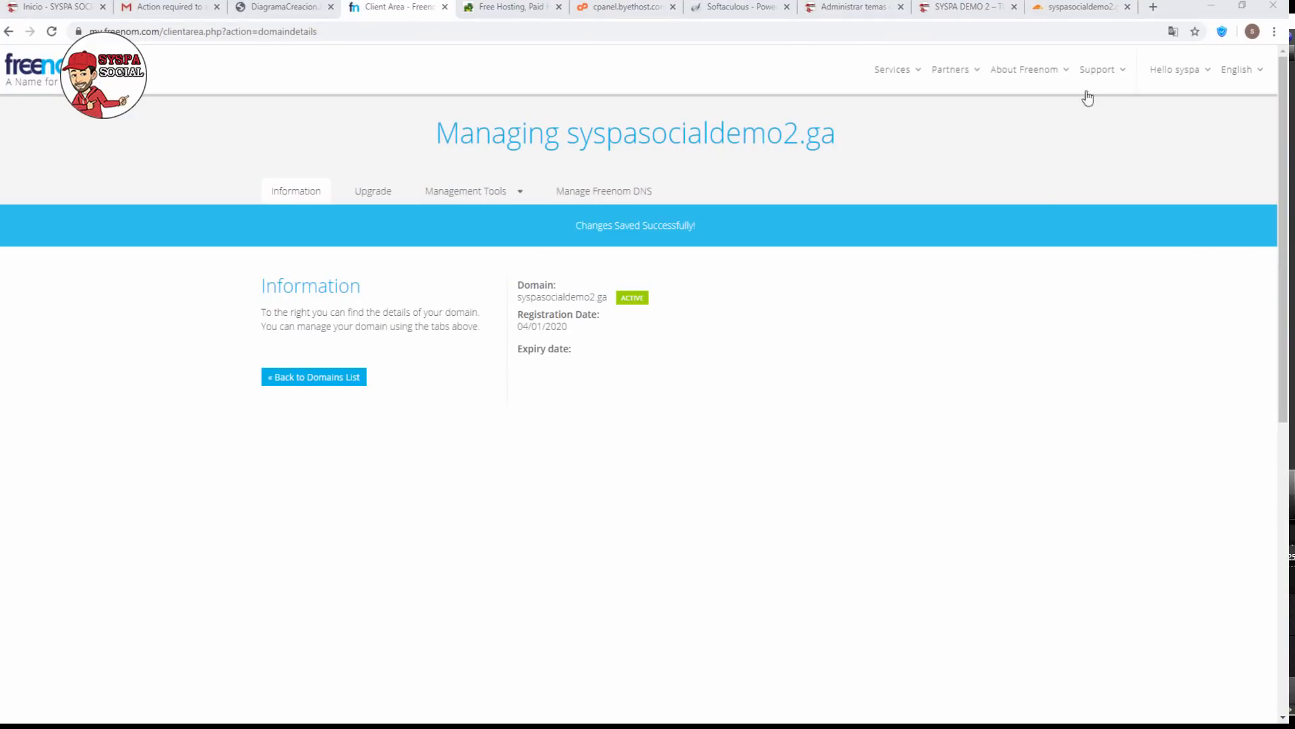
Confirm with 'Done, check nameservers' and review the site's not-yet-active notice.
{"action": "left_click", "coordinate": [1062, 10]}
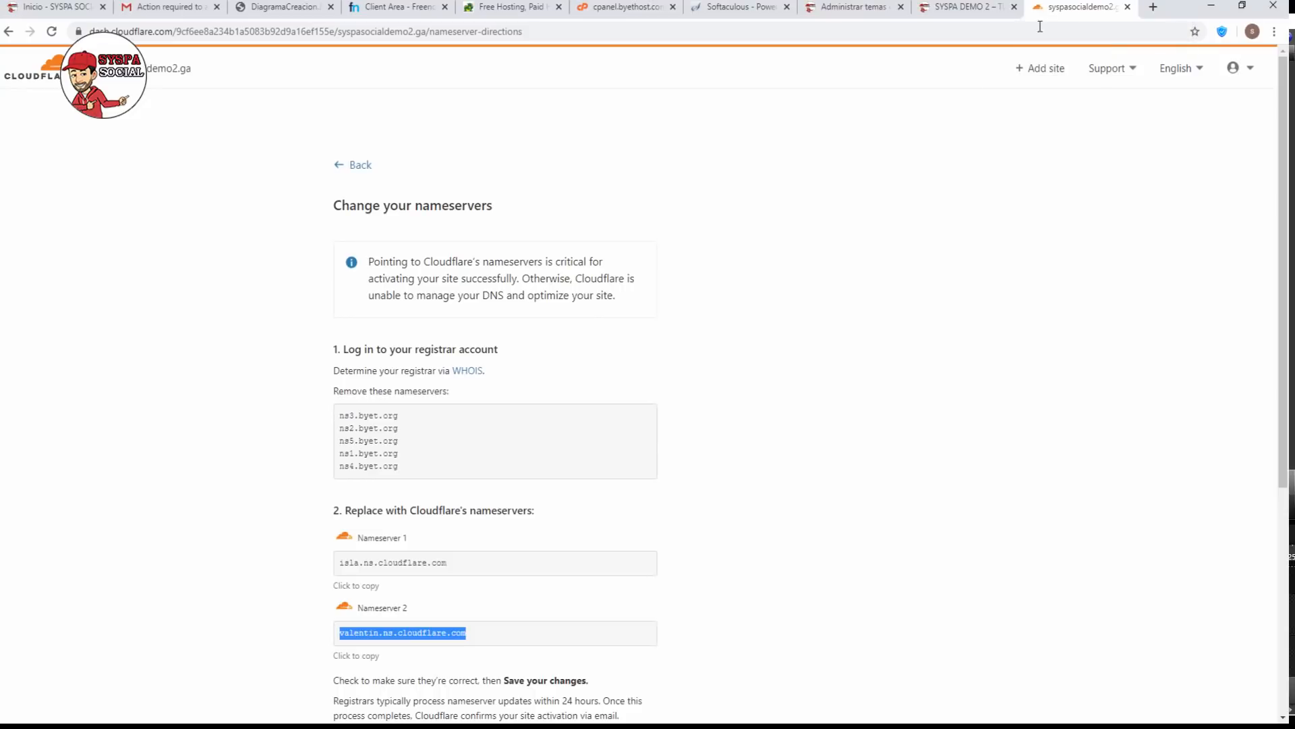
{"action": "scroll", "coordinate": [483, 357], "scroll_direction": "down", "scroll_amount": 4}
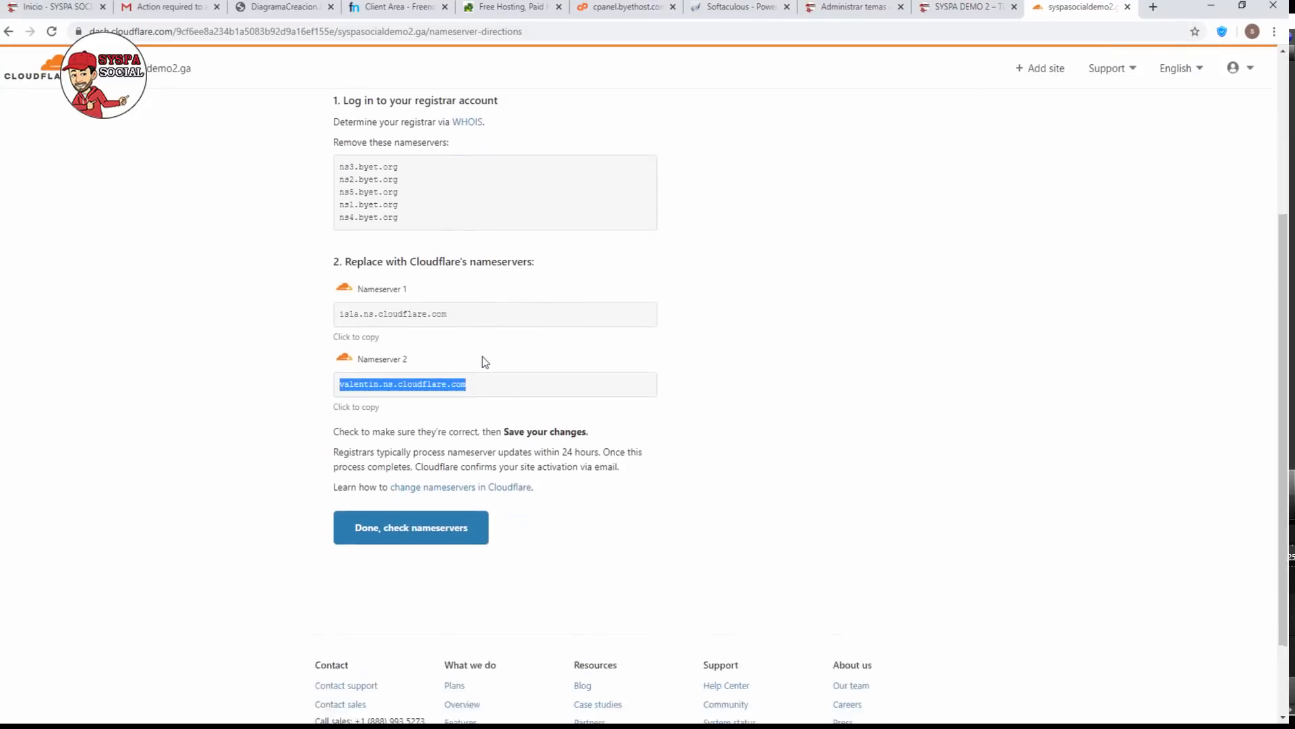
{"action": "left_click", "coordinate": [624, 567]}
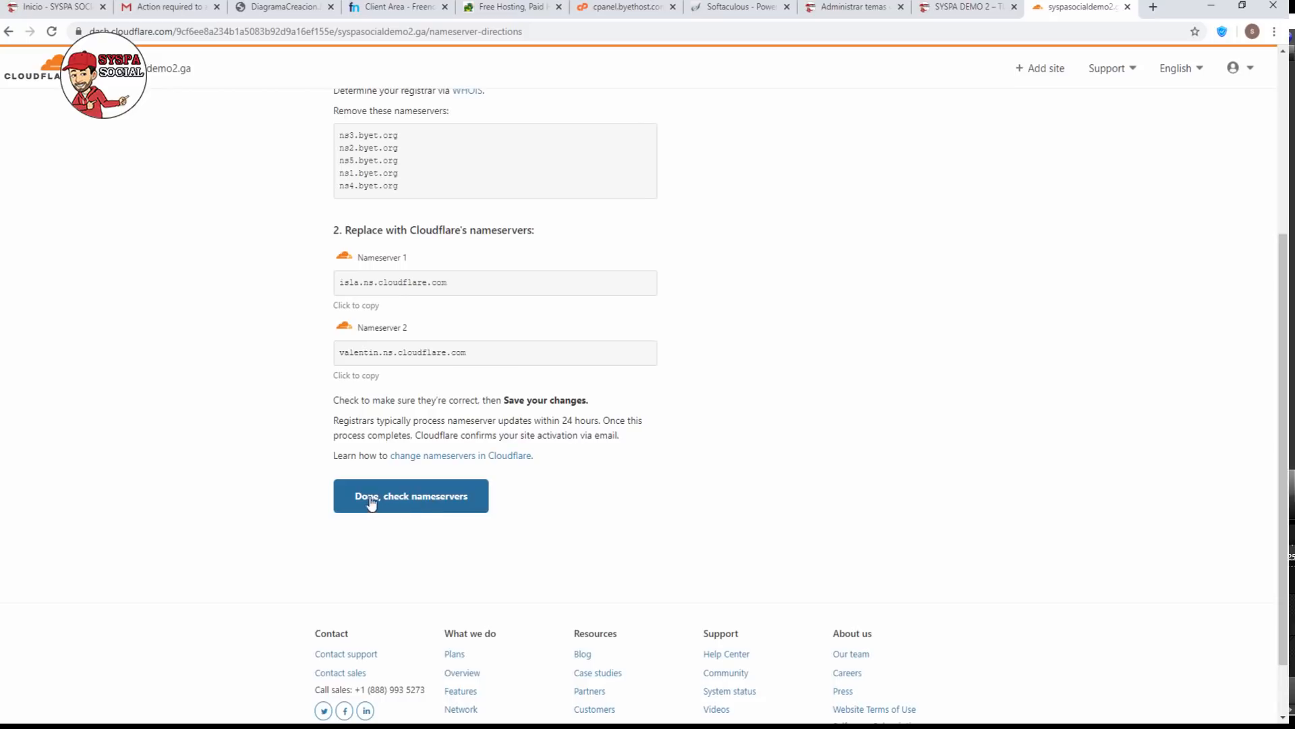
{"action": "left_click", "coordinate": [427, 499]}
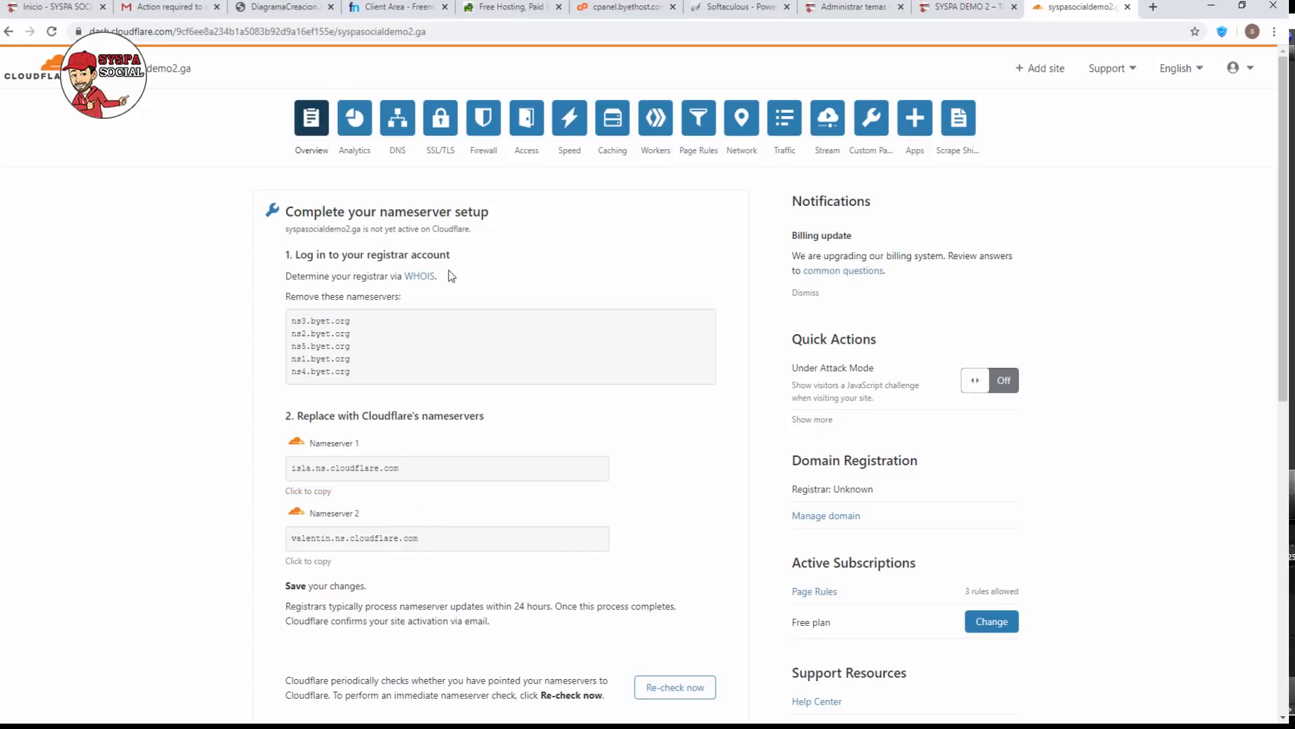
{"action": "left_click_drag", "start_coordinate": [472, 229], "coordinate": [275, 214]}
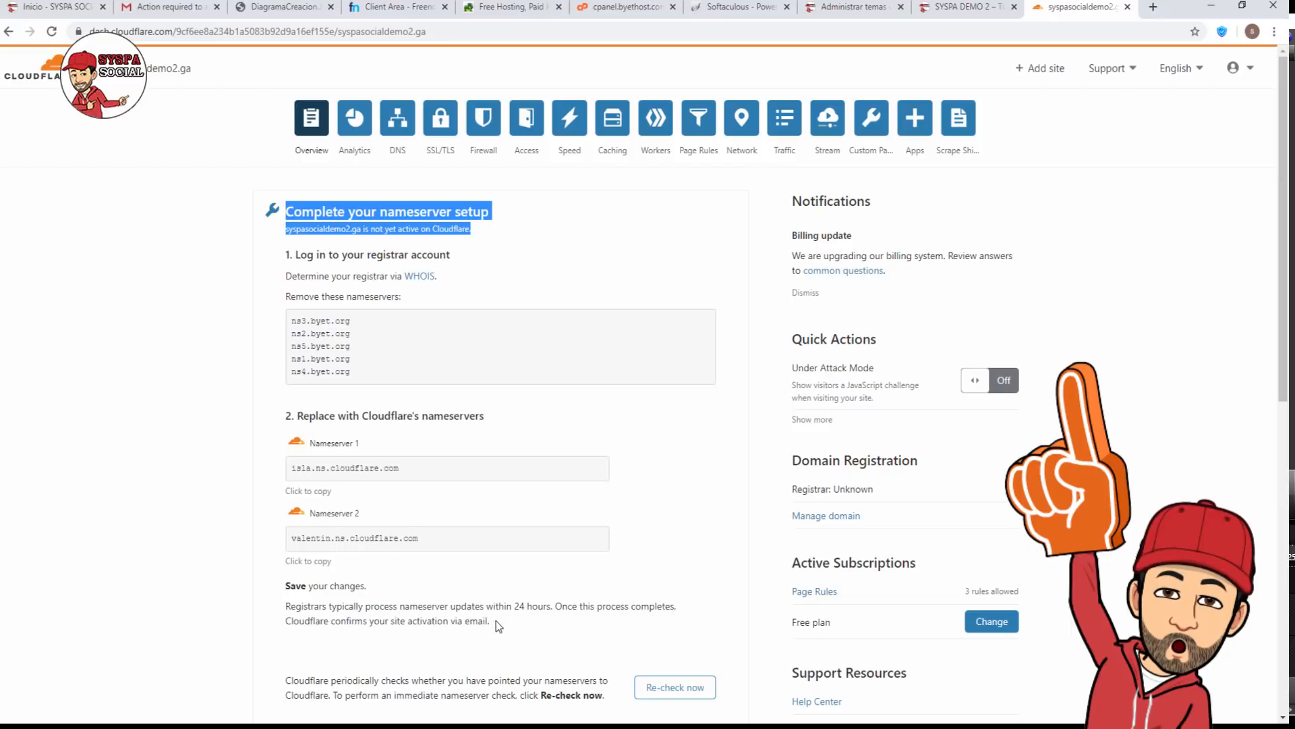
{"action": "left_click_drag", "start_coordinate": [496, 621], "coordinate": [275, 602]}
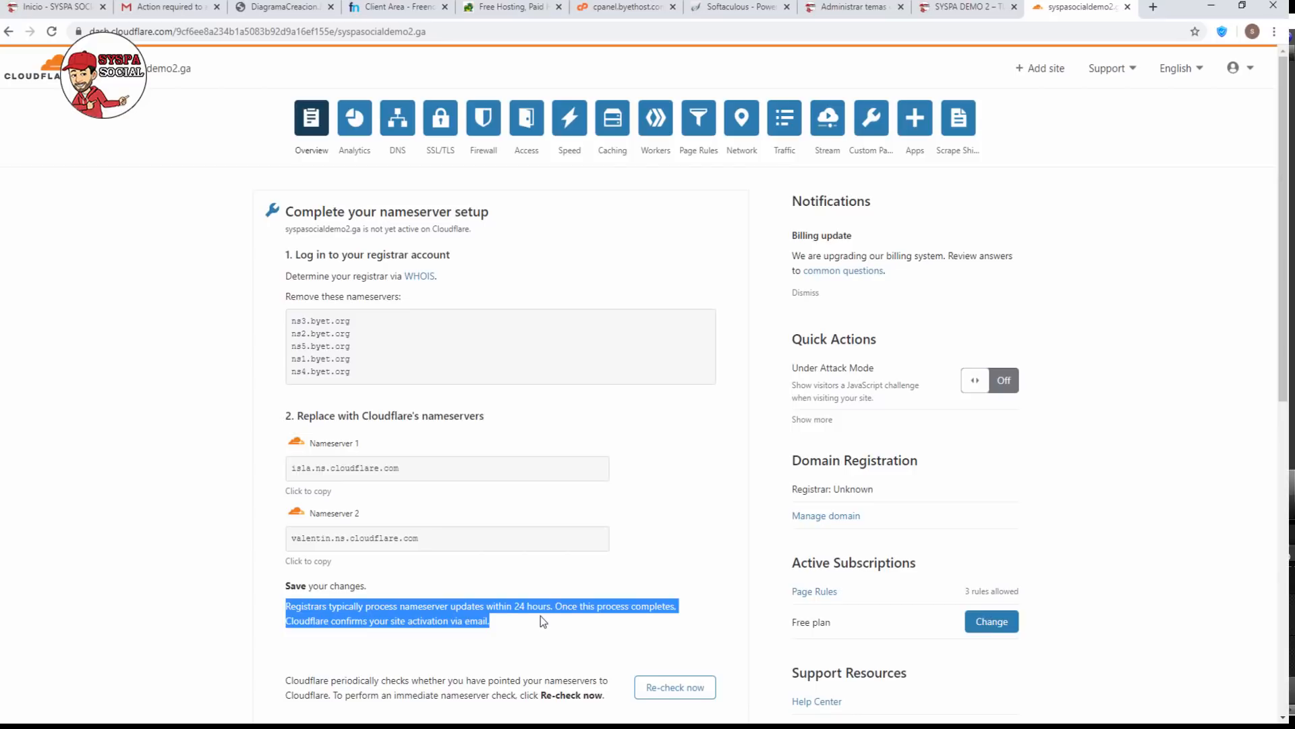
Request 'Re-check now' and check the queued re-check confirmation.
{"action": "left_click", "coordinate": [669, 689]}
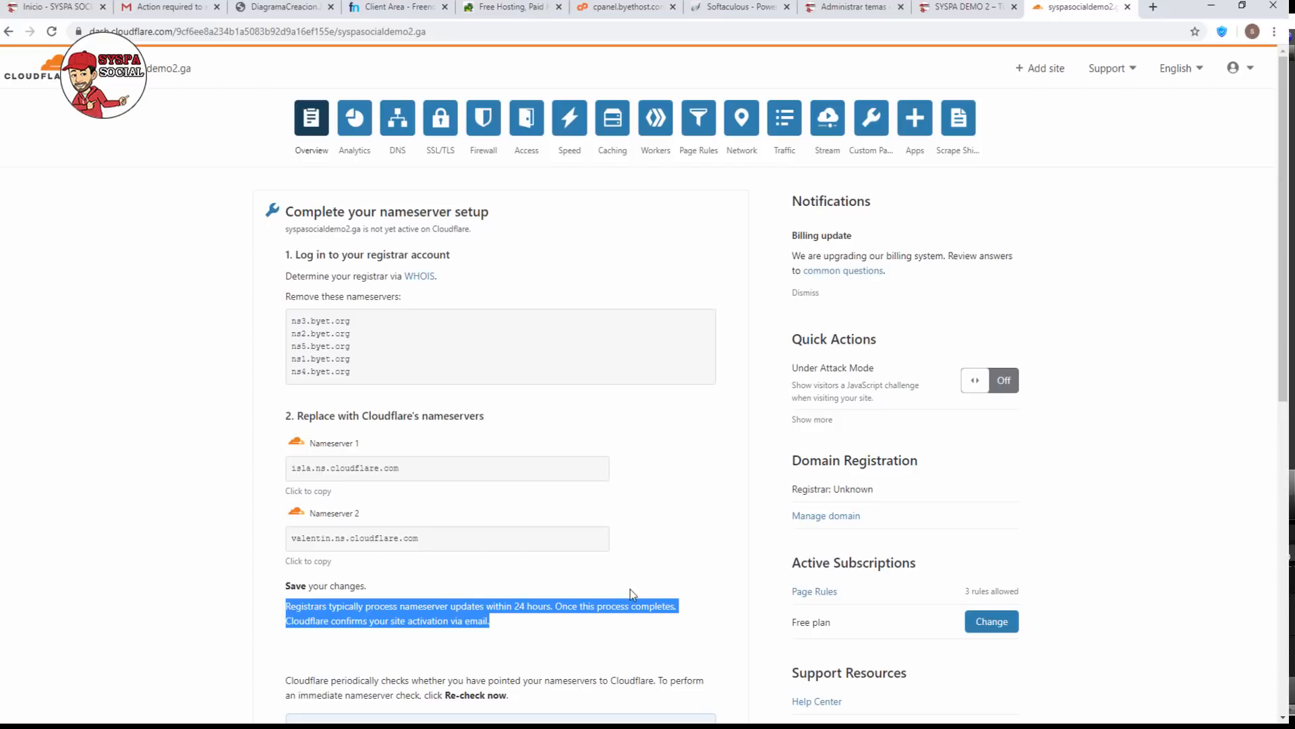
{"action": "scroll", "coordinate": [630, 589], "scroll_direction": "down", "scroll_amount": 2}
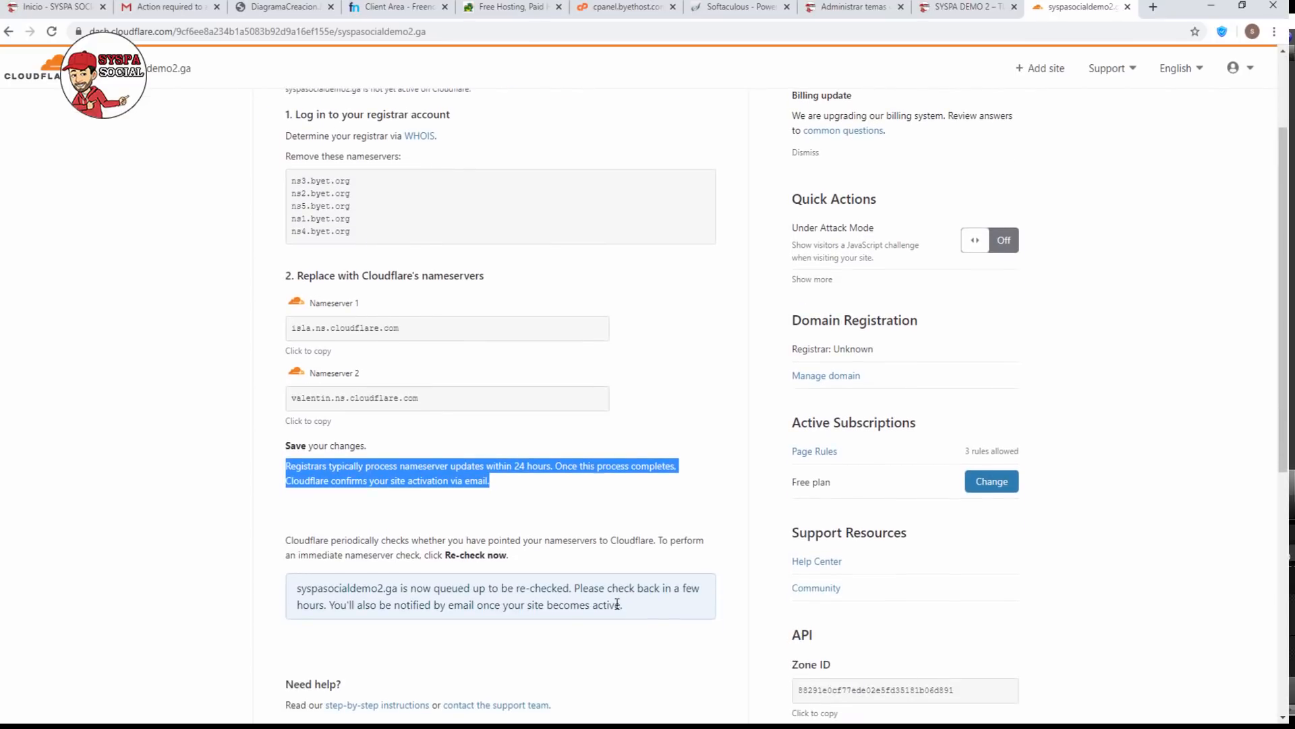
{"action": "left_click", "coordinate": [626, 608]}
{"action": "left_click_drag", "start_coordinate": [626, 608], "coordinate": [268, 589]}
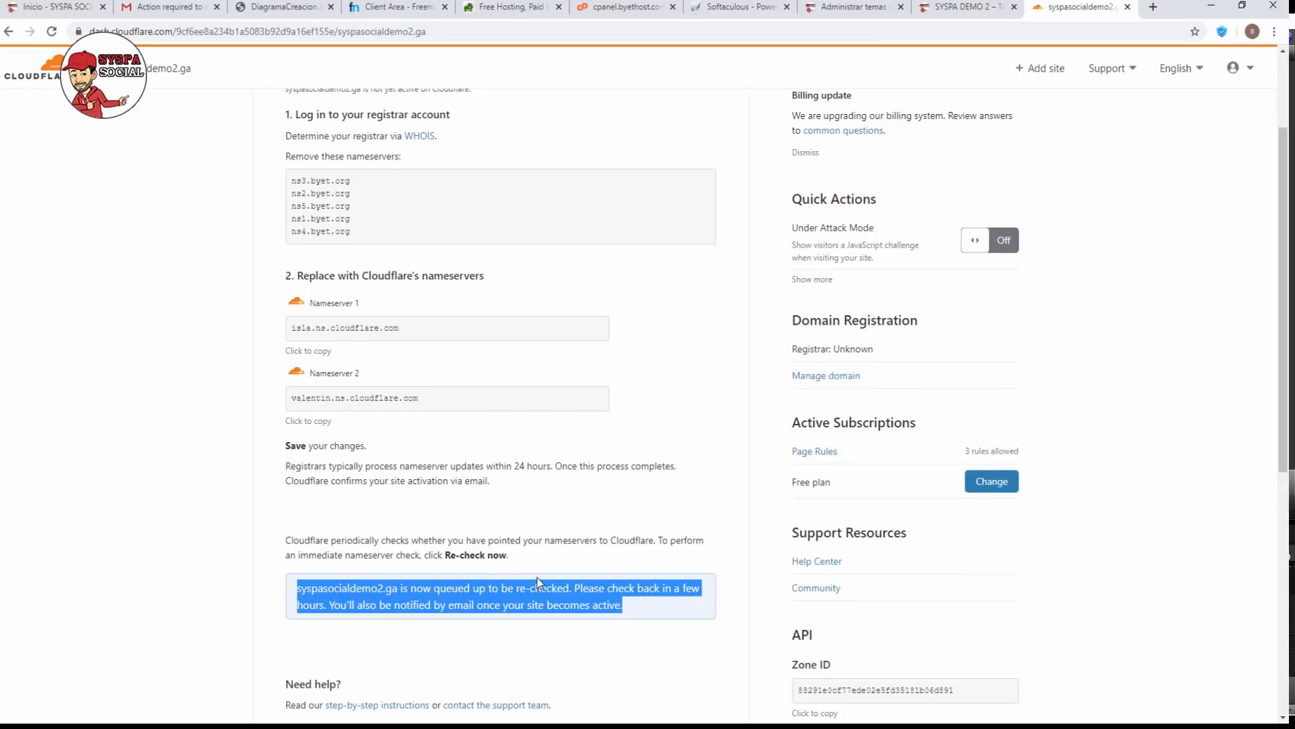
{"action": "scroll", "coordinate": [537, 578], "scroll_direction": "up", "scroll_amount": 2}
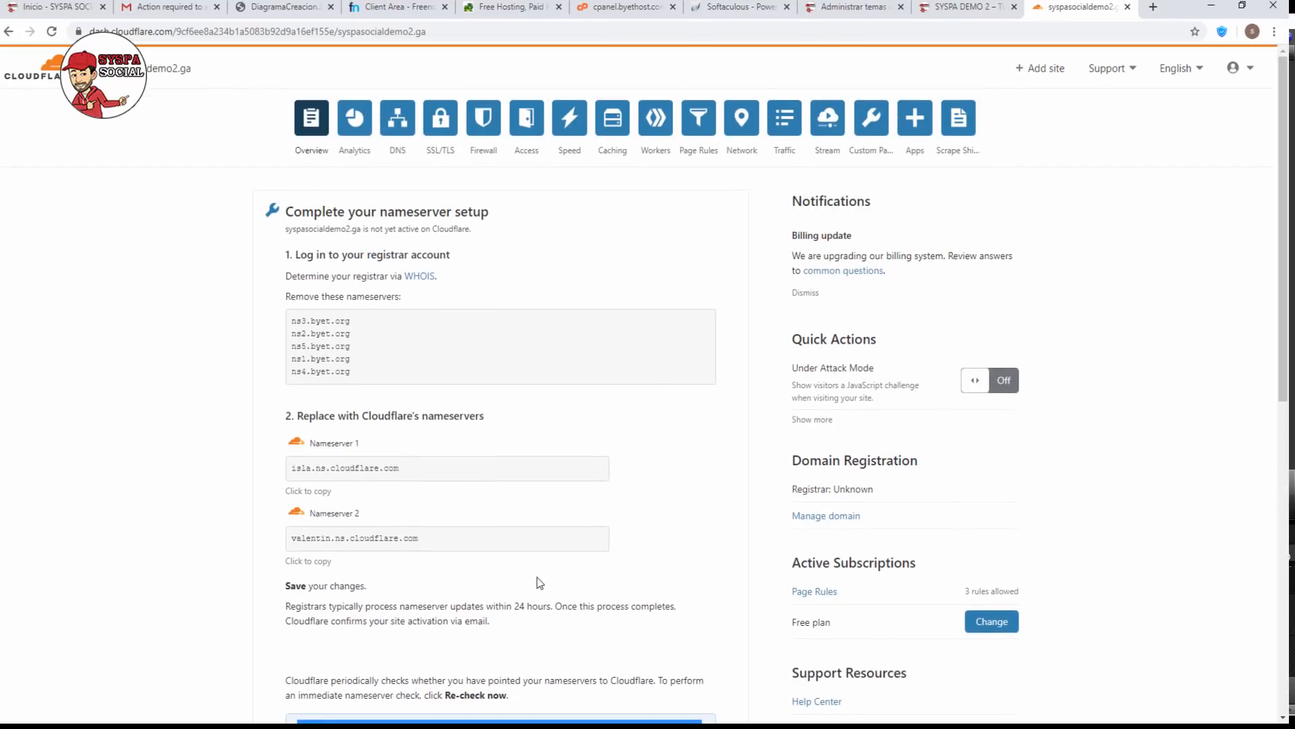
Set SSL/TLS encryption to Flexible and turn Always Use HTTPS on under Edge Certificates.
{"action": "left_click", "coordinate": [448, 153]}
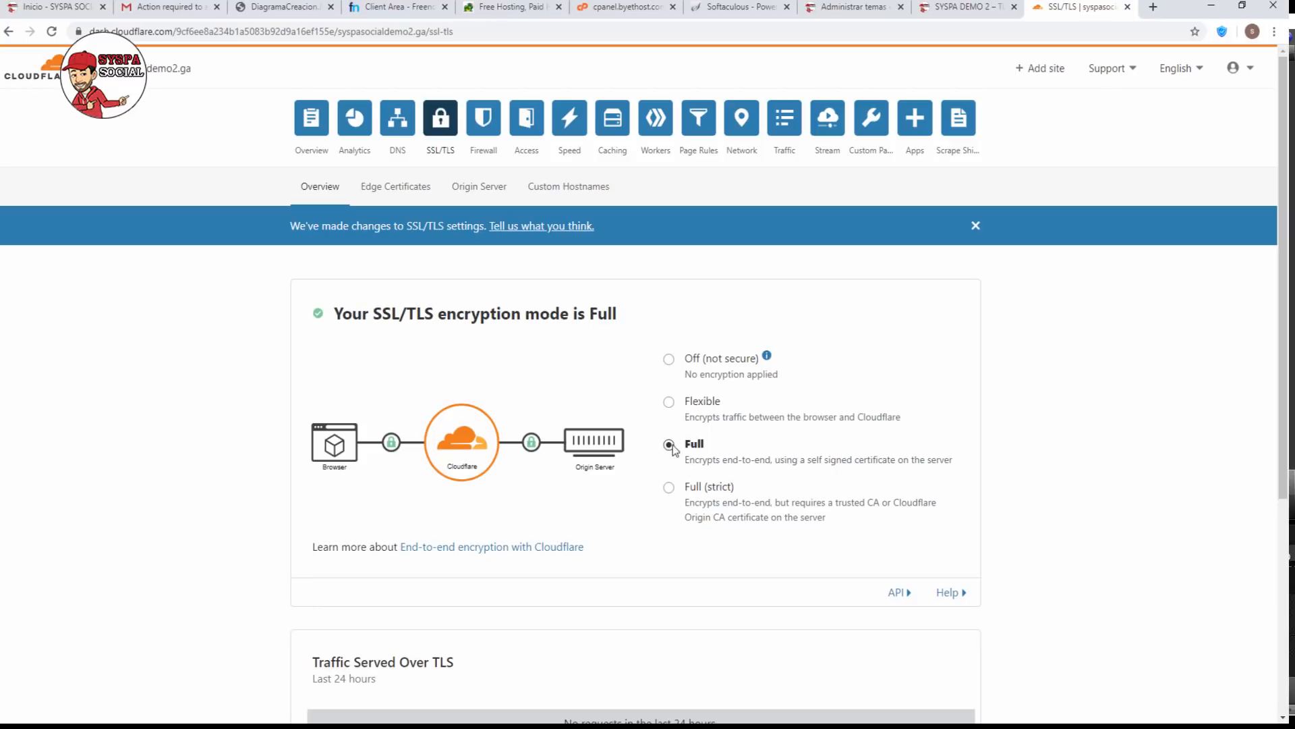
{"action": "left_click", "coordinate": [669, 403]}
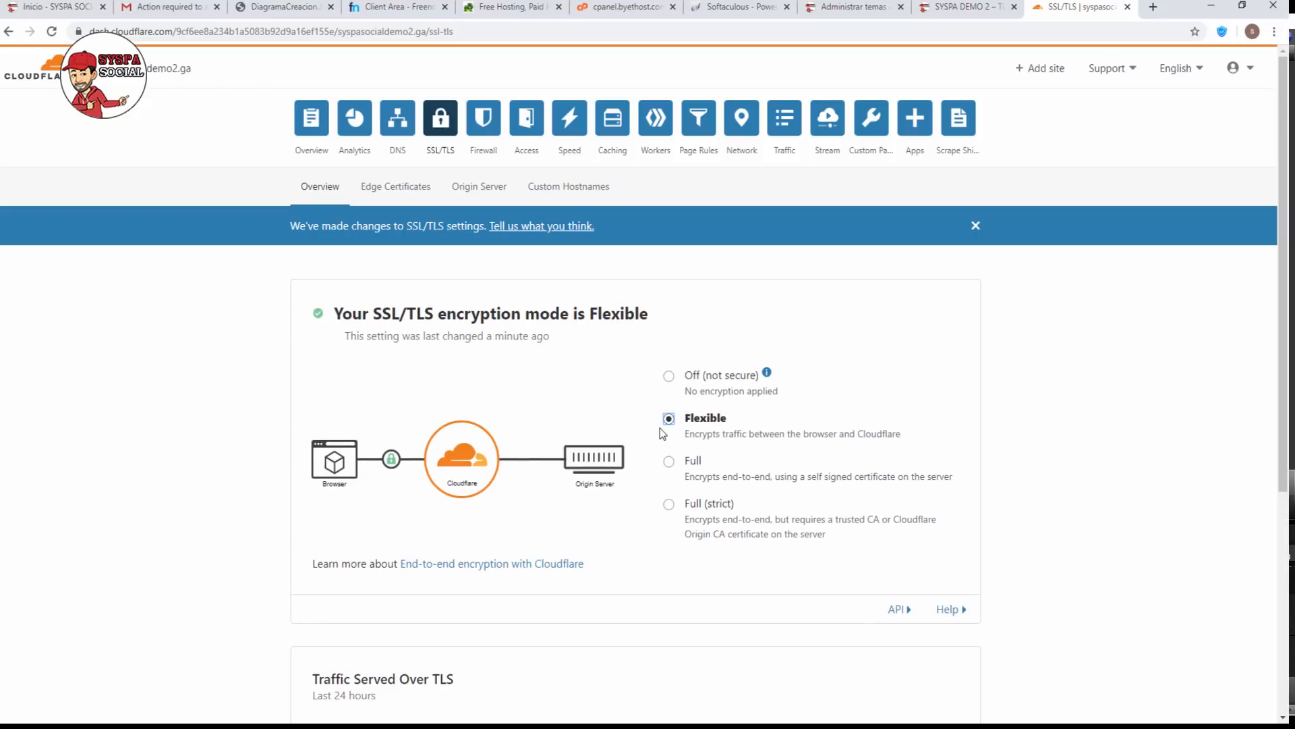
{"action": "left_click", "coordinate": [396, 194]}
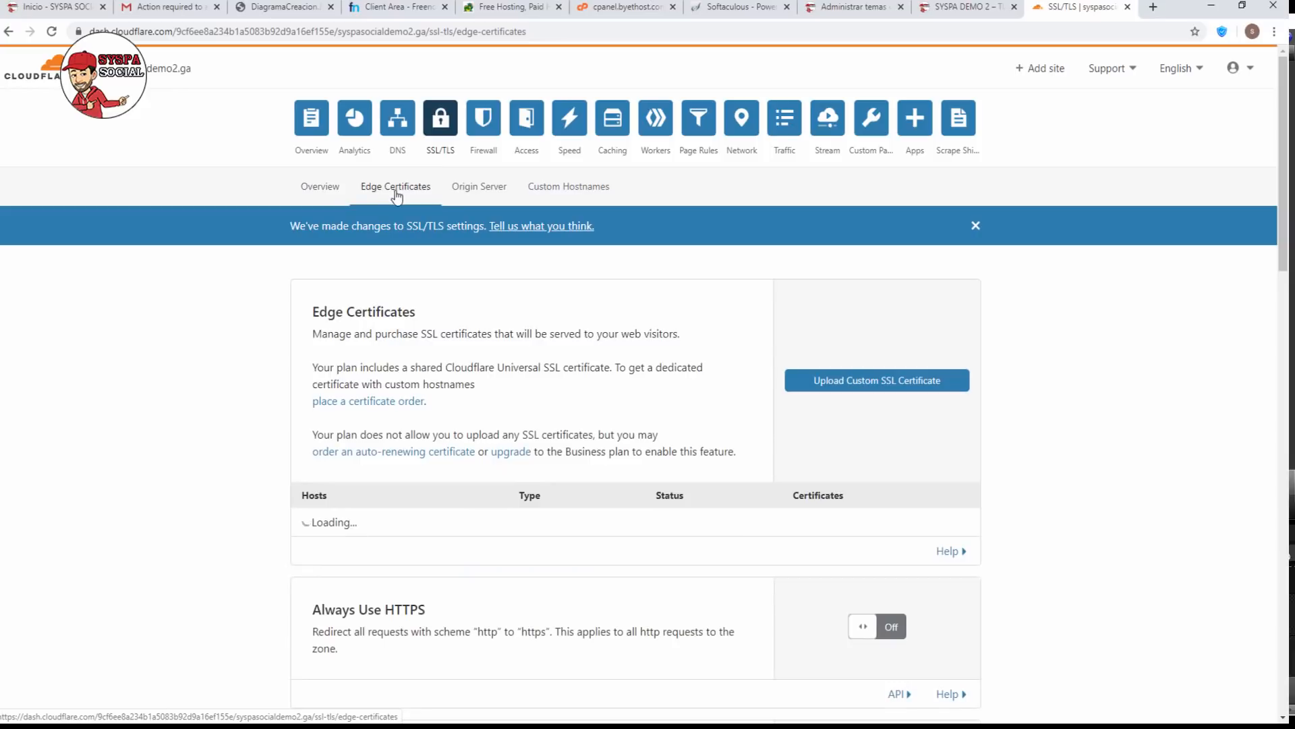
{"action": "scroll", "coordinate": [698, 460], "scroll_direction": "down", "scroll_amount": 4}
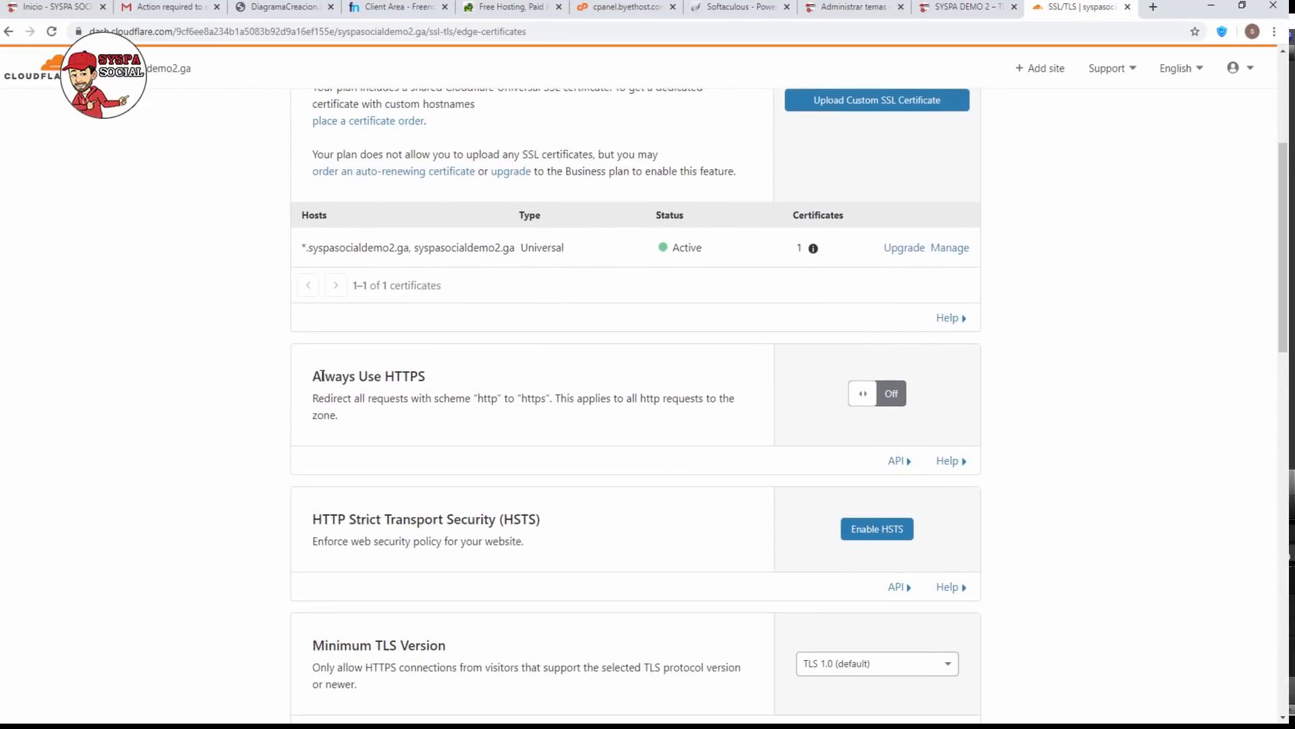
{"action": "left_click_drag", "start_coordinate": [322, 375], "coordinate": [439, 378]}
{"action": "left_click", "coordinate": [692, 394]}
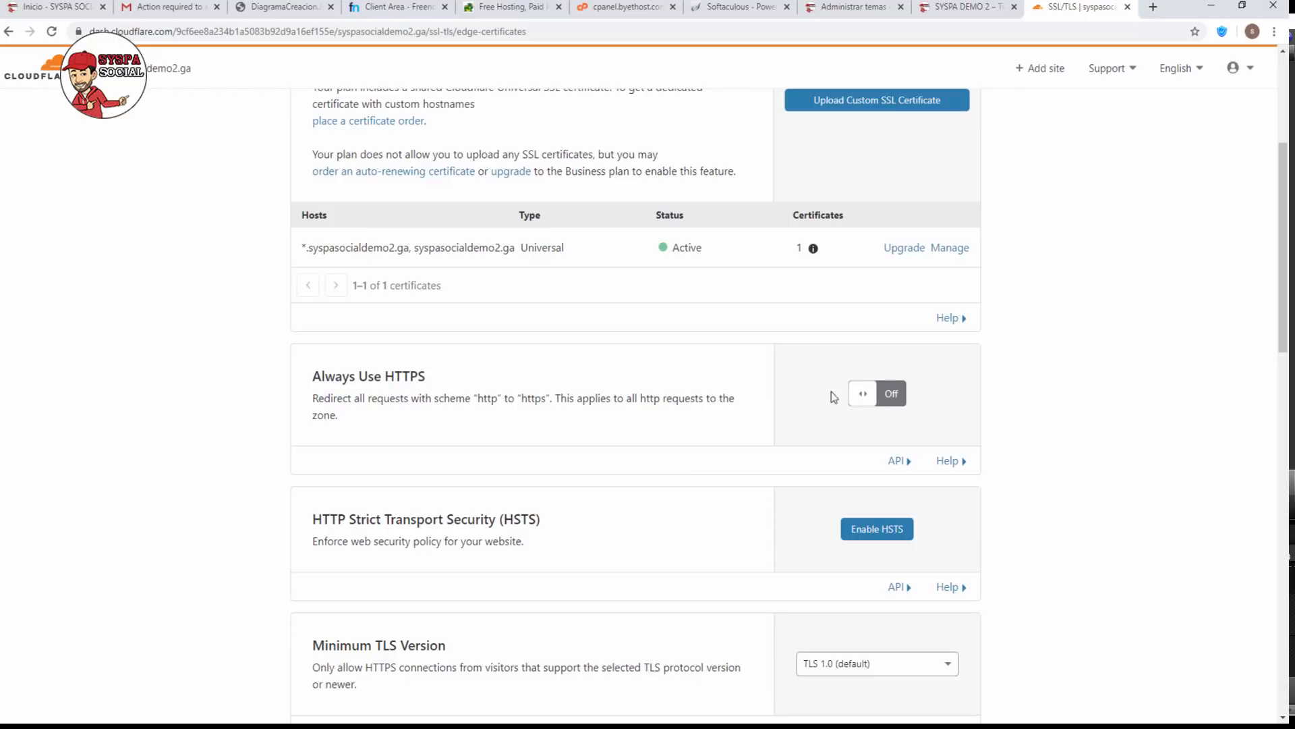
{"action": "left_click", "coordinate": [893, 399]}
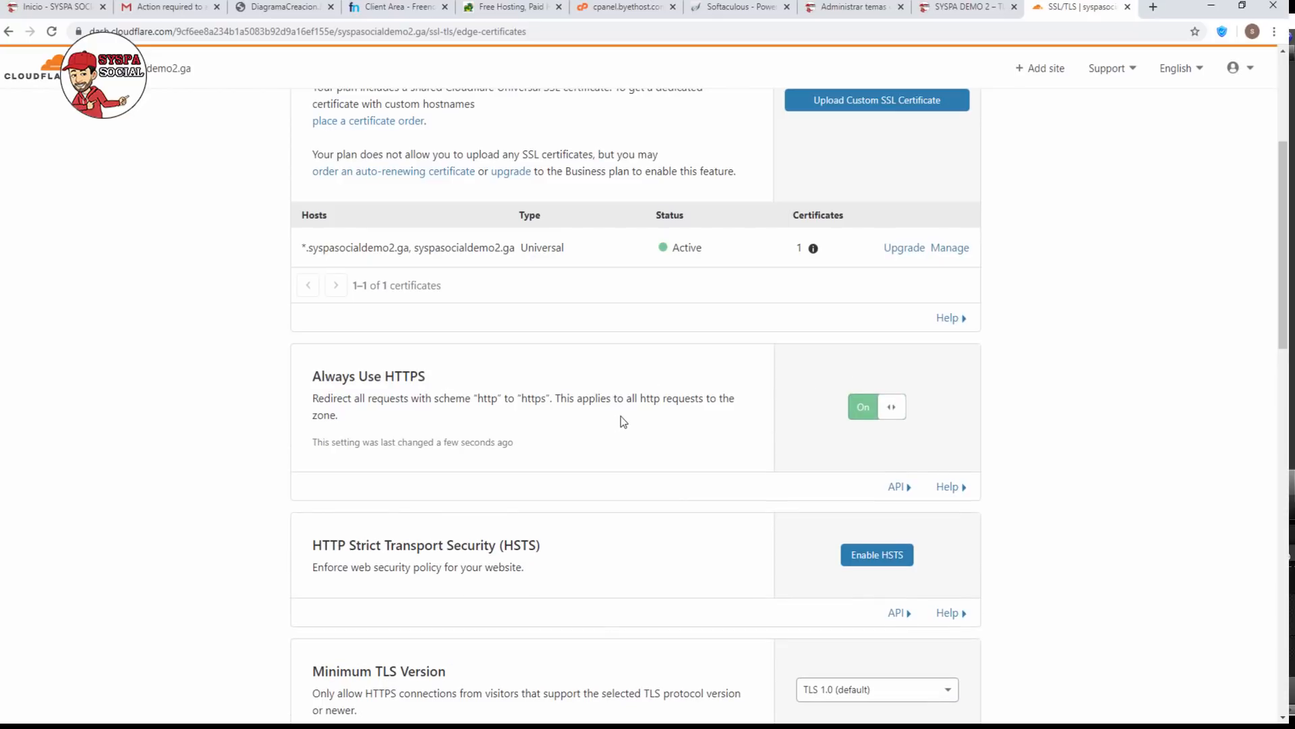
{"action": "scroll", "coordinate": [623, 421], "scroll_direction": "down", "scroll_amount": 7}
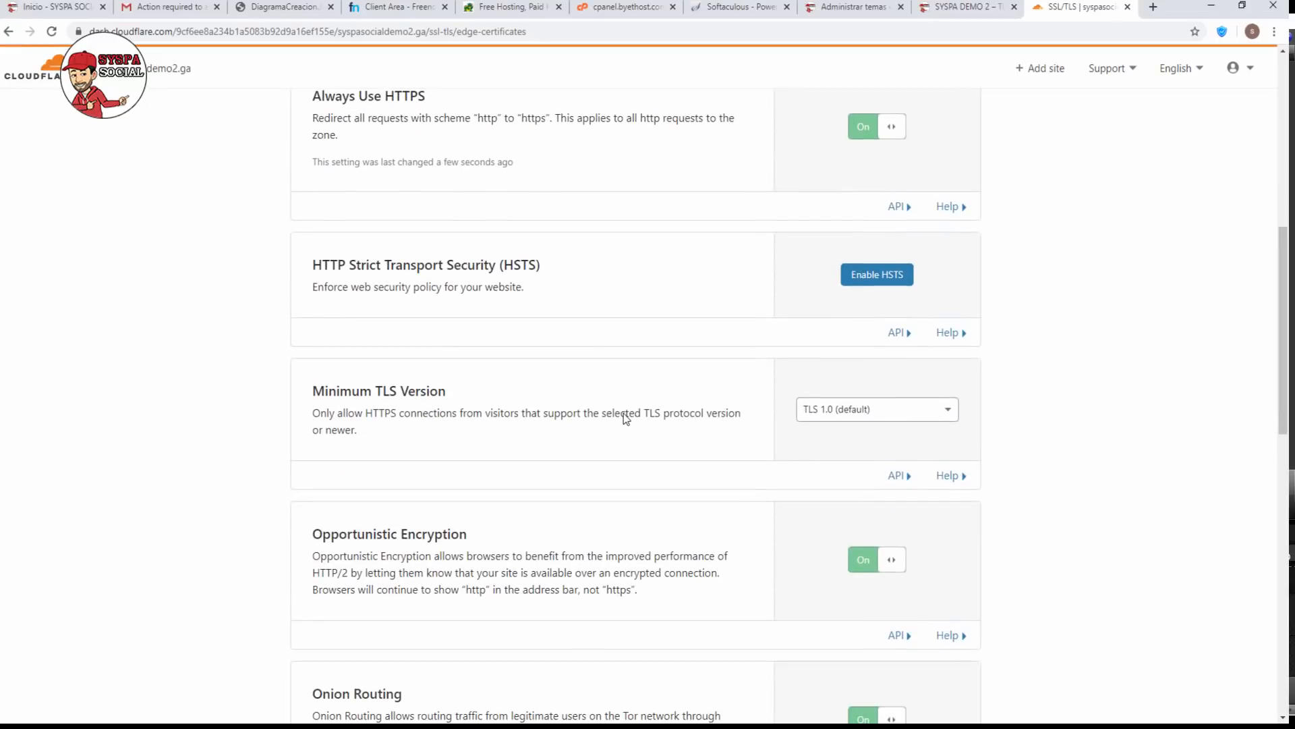
{"action": "scroll", "coordinate": [625, 411], "scroll_direction": "down", "scroll_amount": 3}
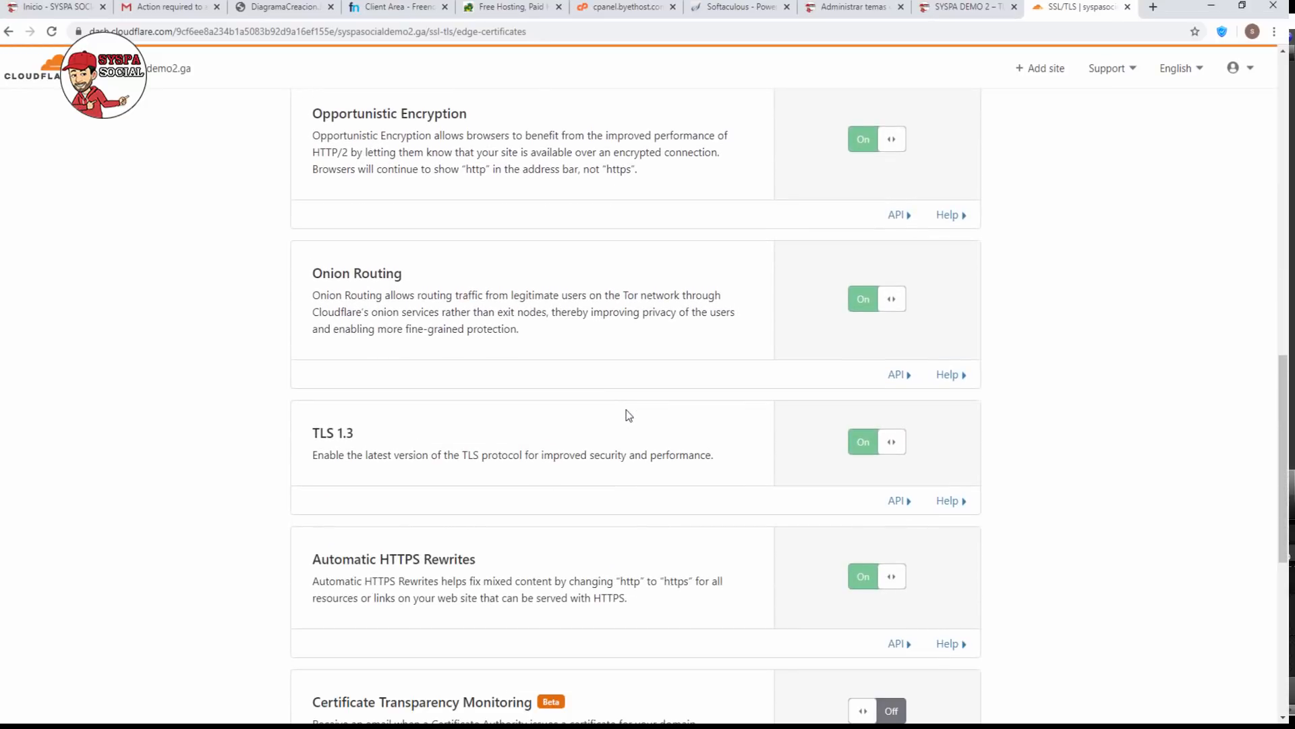
{"action": "scroll", "coordinate": [450, 395], "scroll_direction": "down", "scroll_amount": 2}
{"action": "left_click_drag", "start_coordinate": [313, 421], "coordinate": [651, 428]}
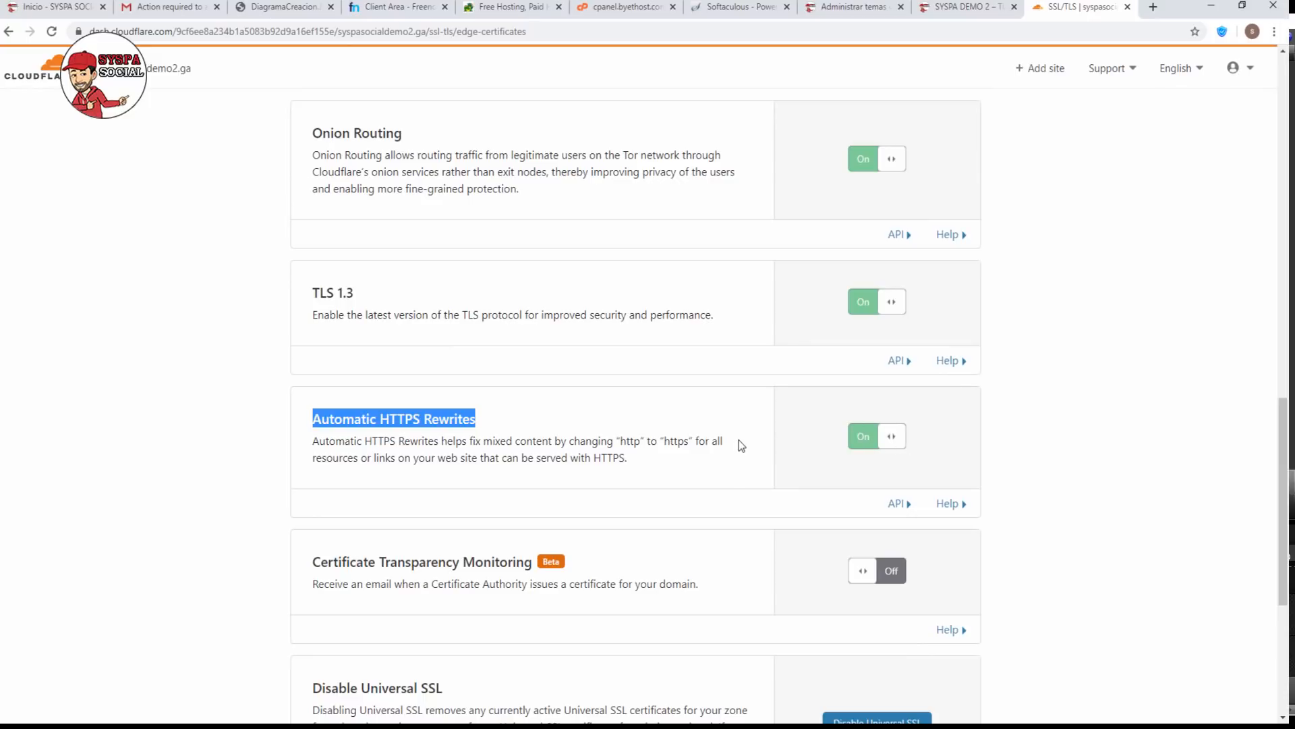
{"action": "scroll", "coordinate": [738, 440], "scroll_direction": "up", "scroll_amount": 16}
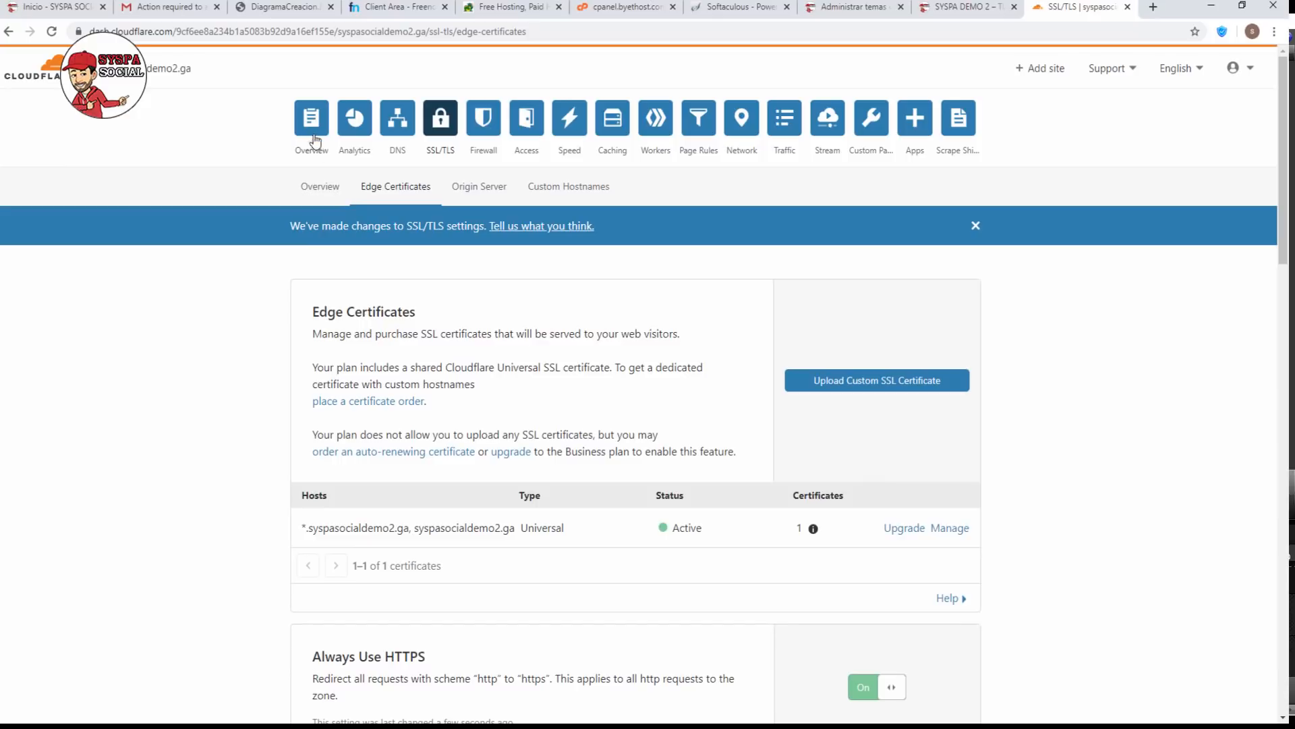
Return to the Overview and request another re-check, which hits the re-check limit.
{"action": "left_click", "coordinate": [312, 130]}
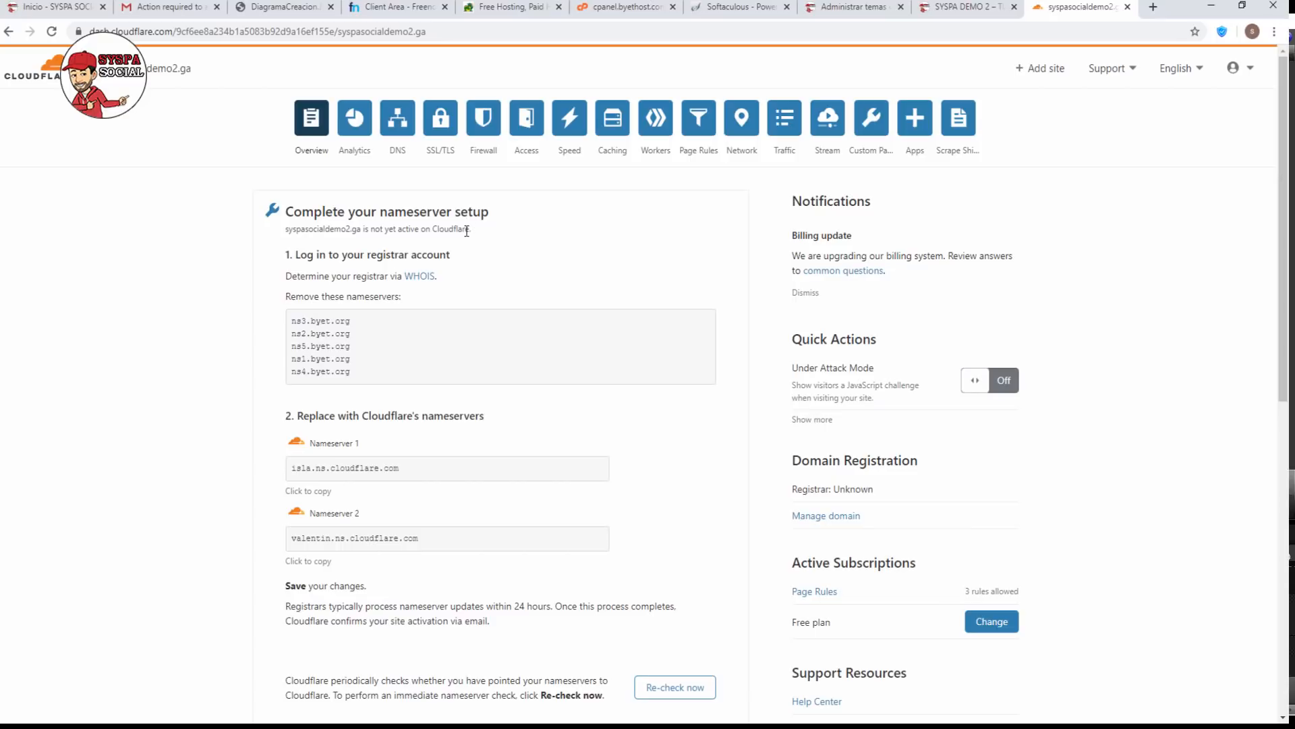
{"action": "left_click_drag", "start_coordinate": [467, 231], "coordinate": [319, 219]}
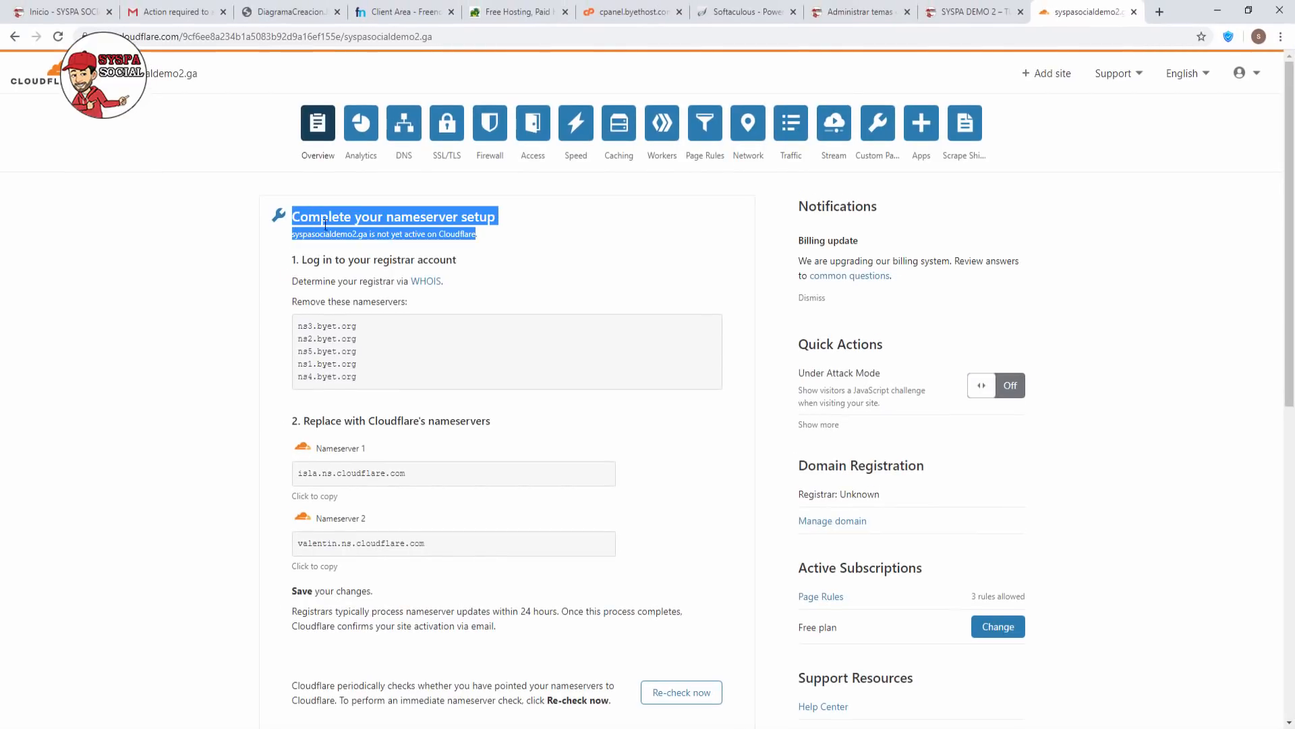
{"action": "left_click", "coordinate": [491, 245]}
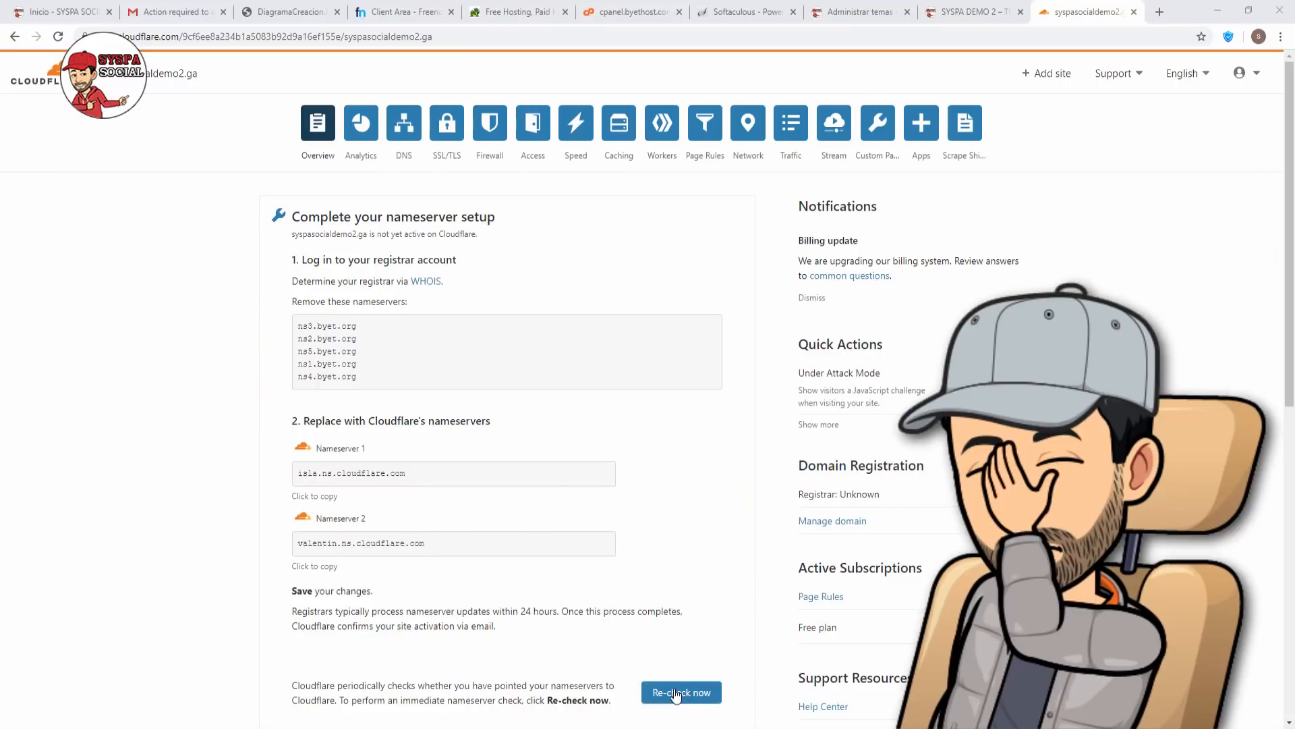
{"action": "left_click", "coordinate": [677, 693]}
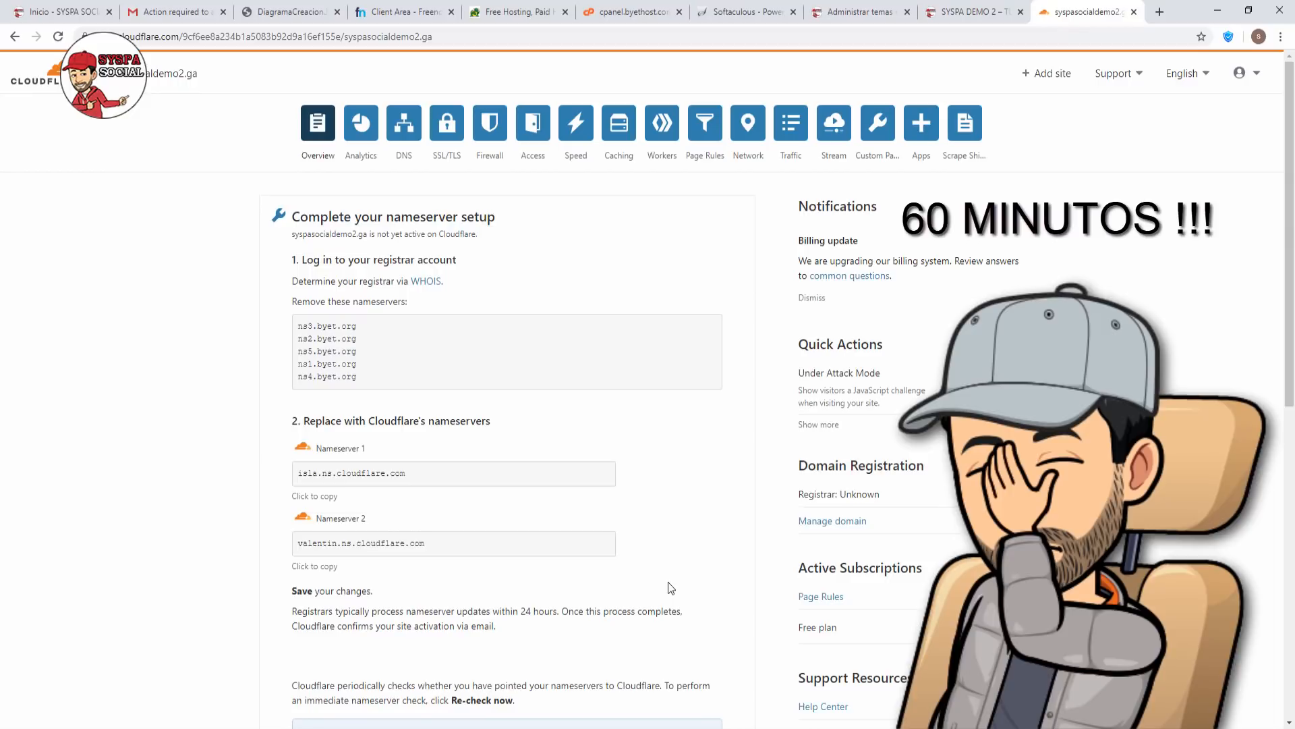
{"action": "scroll", "coordinate": [668, 582], "scroll_direction": "down", "scroll_amount": 1}
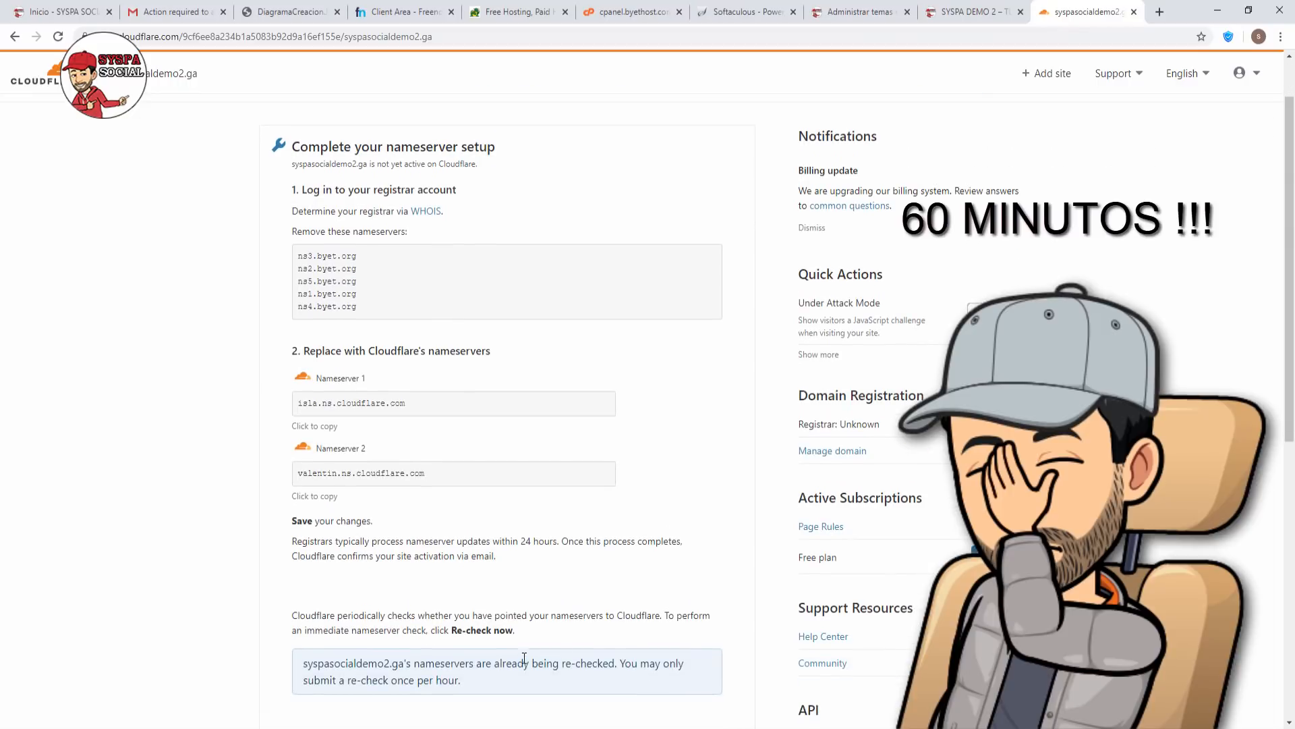
{"action": "triple_click", "coordinate": [470, 686]}
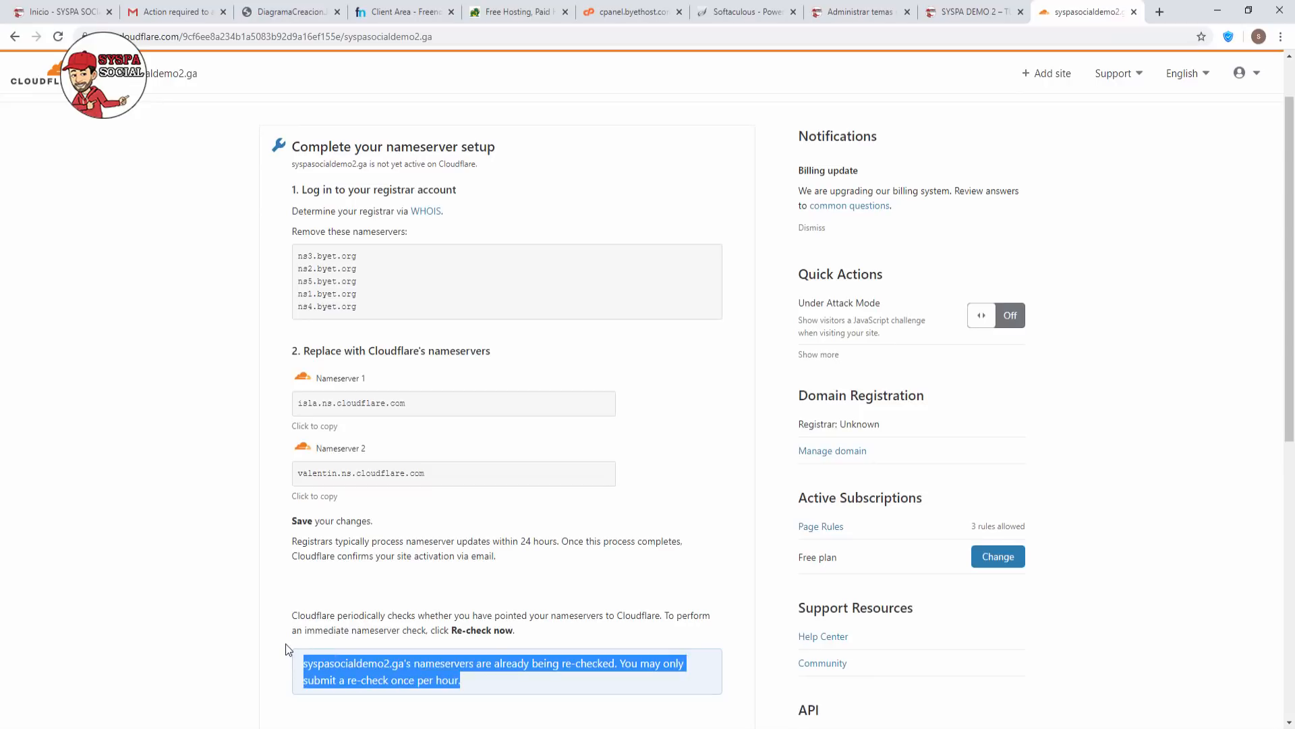
{"action": "left_click", "coordinate": [624, 557]}
{"action": "scroll", "coordinate": [624, 558], "scroll_direction": "up", "scroll_amount": 1}
Reload the Overview until it reads 'Great news! Cloudflare is now protecting your site'.
{"action": "key", "text": "F5"}
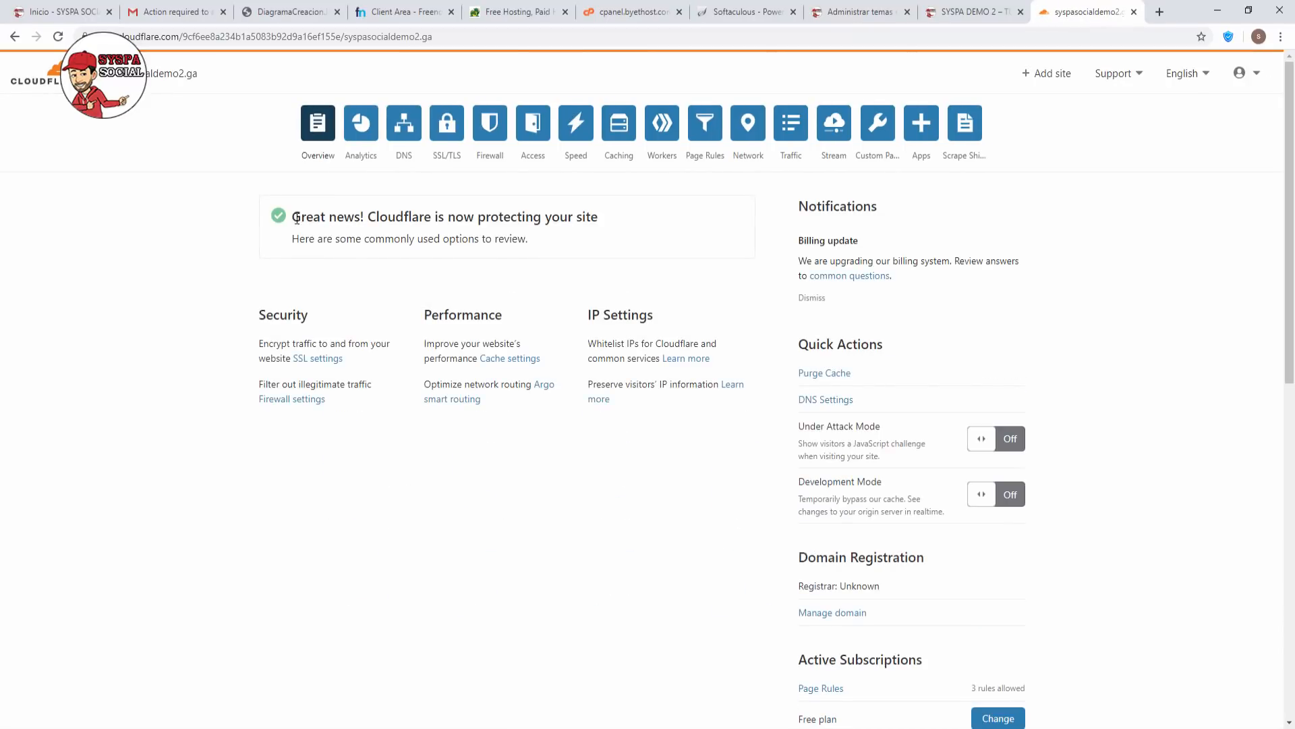
{"action": "left_click_drag", "start_coordinate": [598, 217], "coordinate": [281, 219]}
{"action": "left_click", "coordinate": [361, 233]}
Search WordPress plugins for 'ssl', then install and activate Cloudflare Flexible SSL.
{"action": "left_click", "coordinate": [856, 11]}
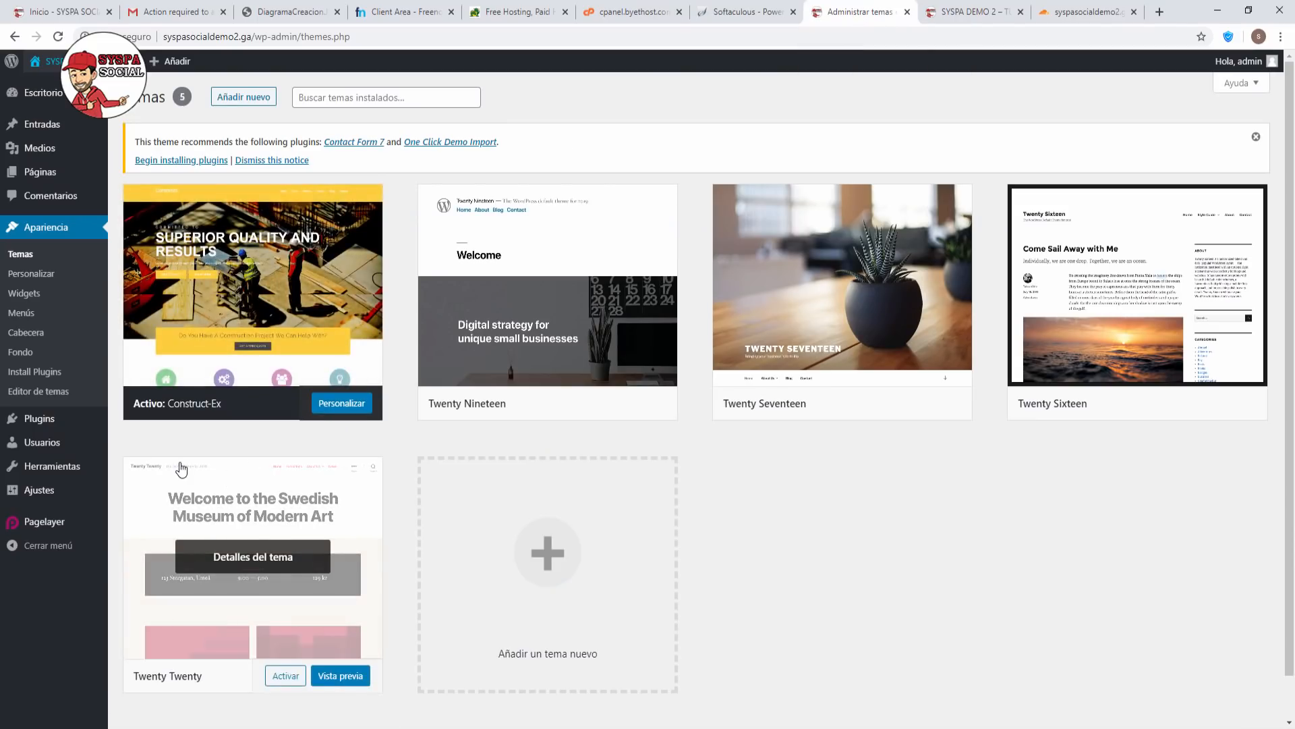
{"action": "left_click", "coordinate": [35, 423]}
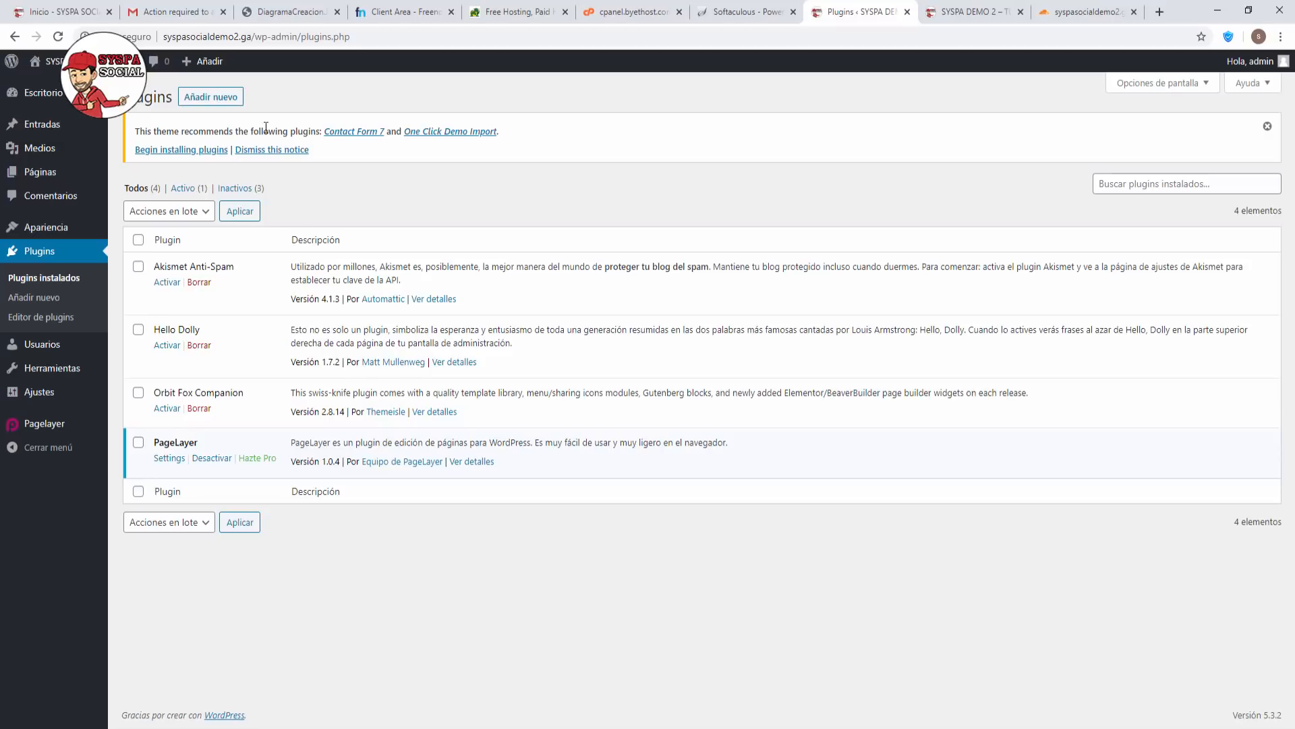
{"action": "left_click", "coordinate": [227, 99]}
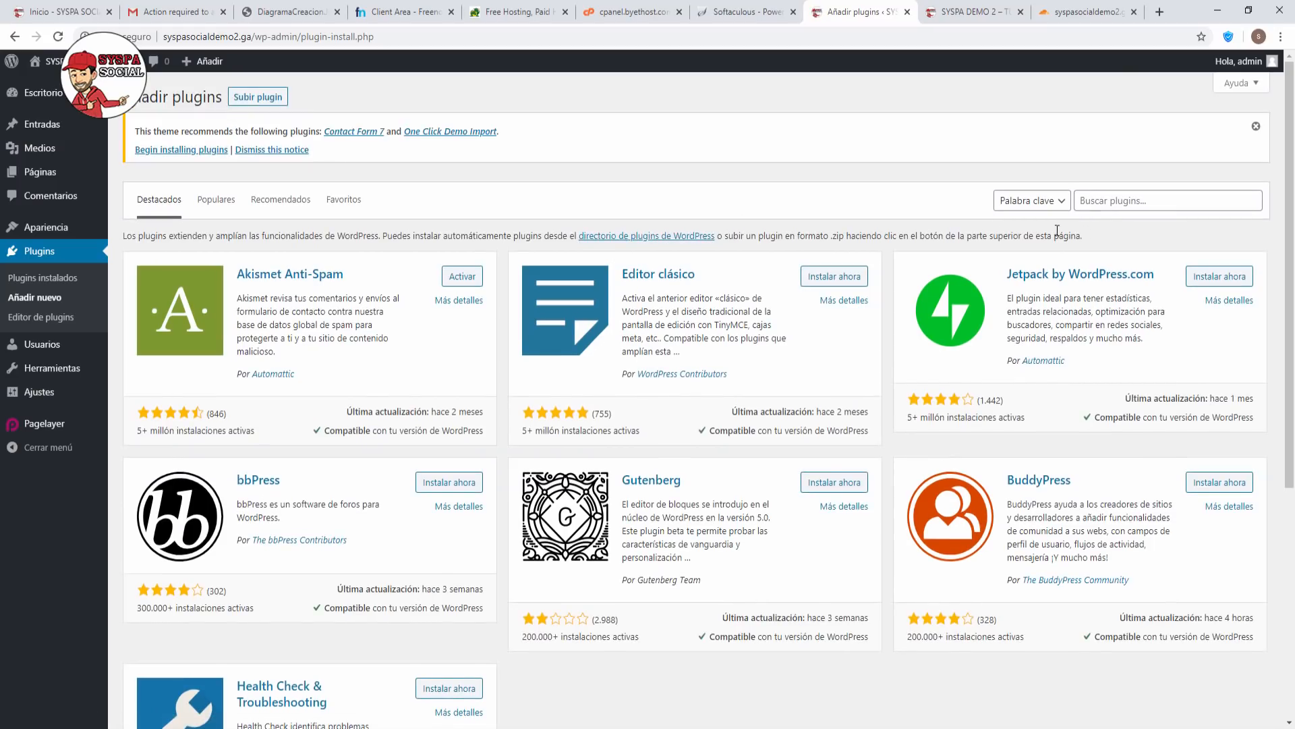
{"action": "left_click", "coordinate": [1116, 199]}
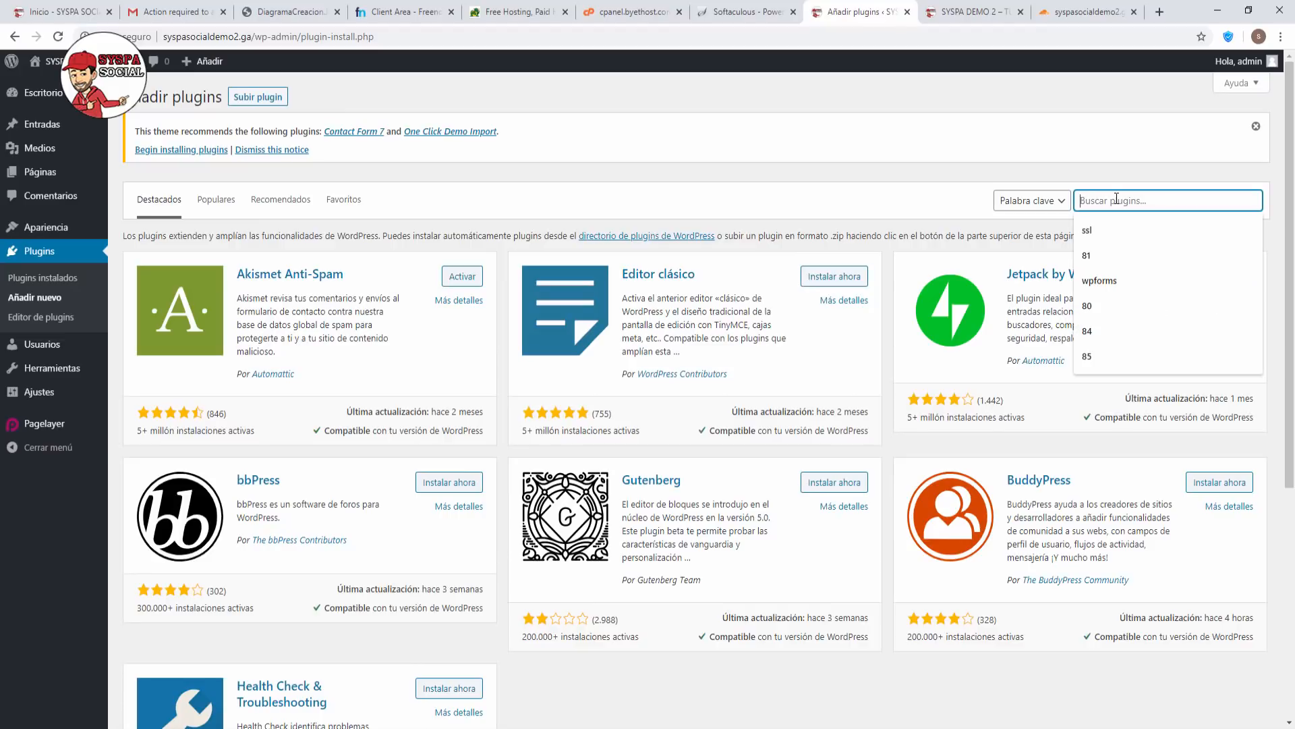
{"action": "type", "text": "ssl"}
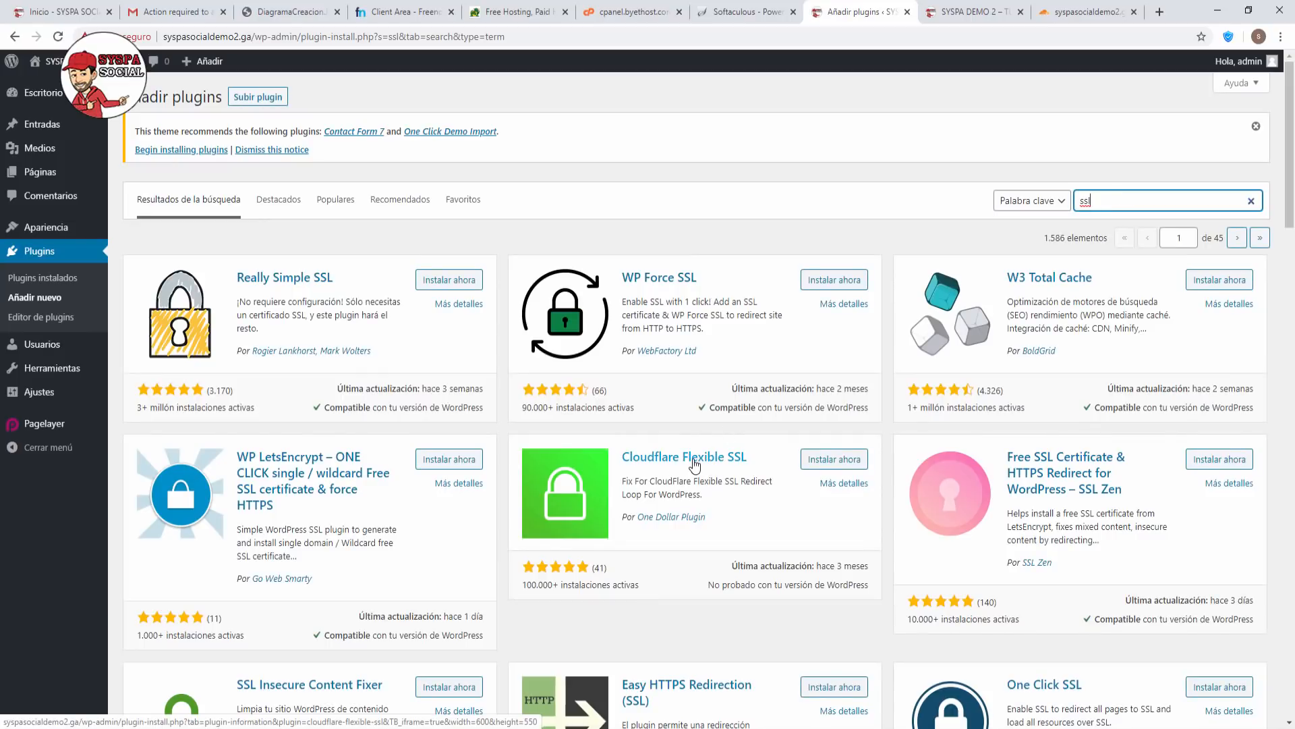
{"action": "left_click", "coordinate": [830, 464]}
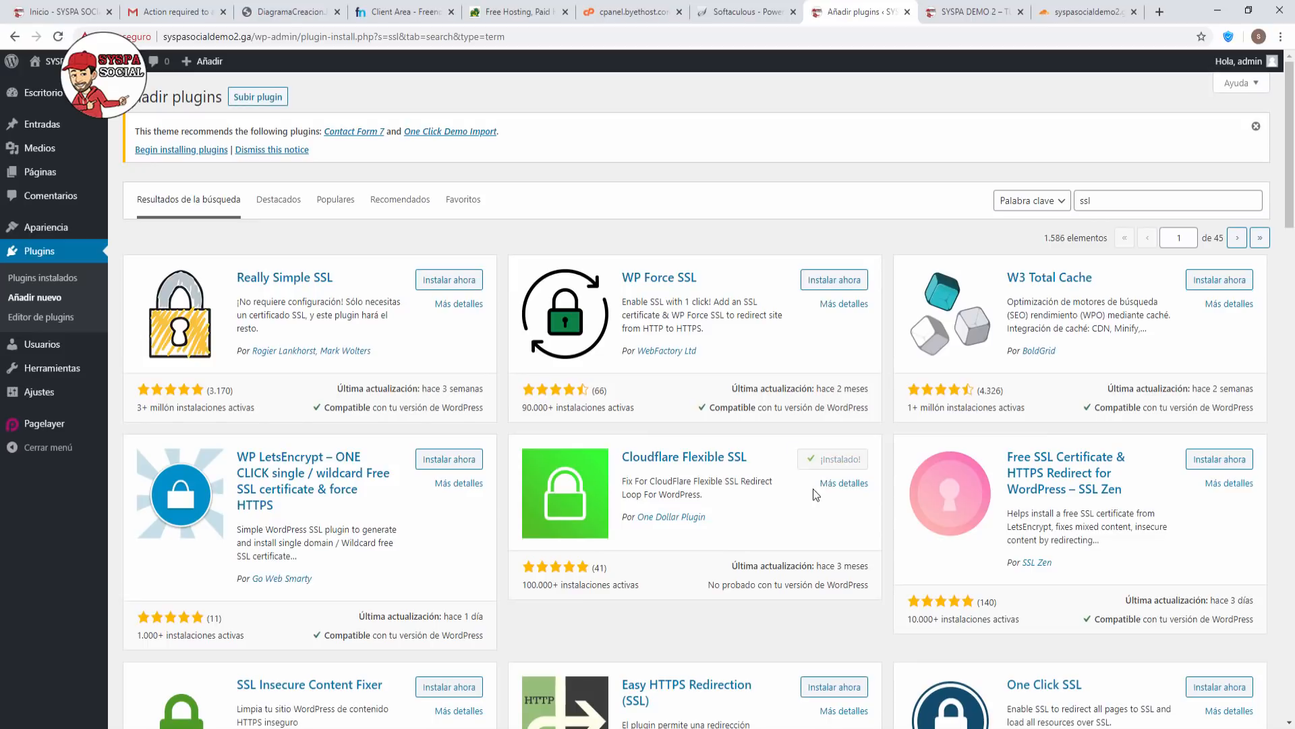
{"action": "left_click", "coordinate": [845, 463]}
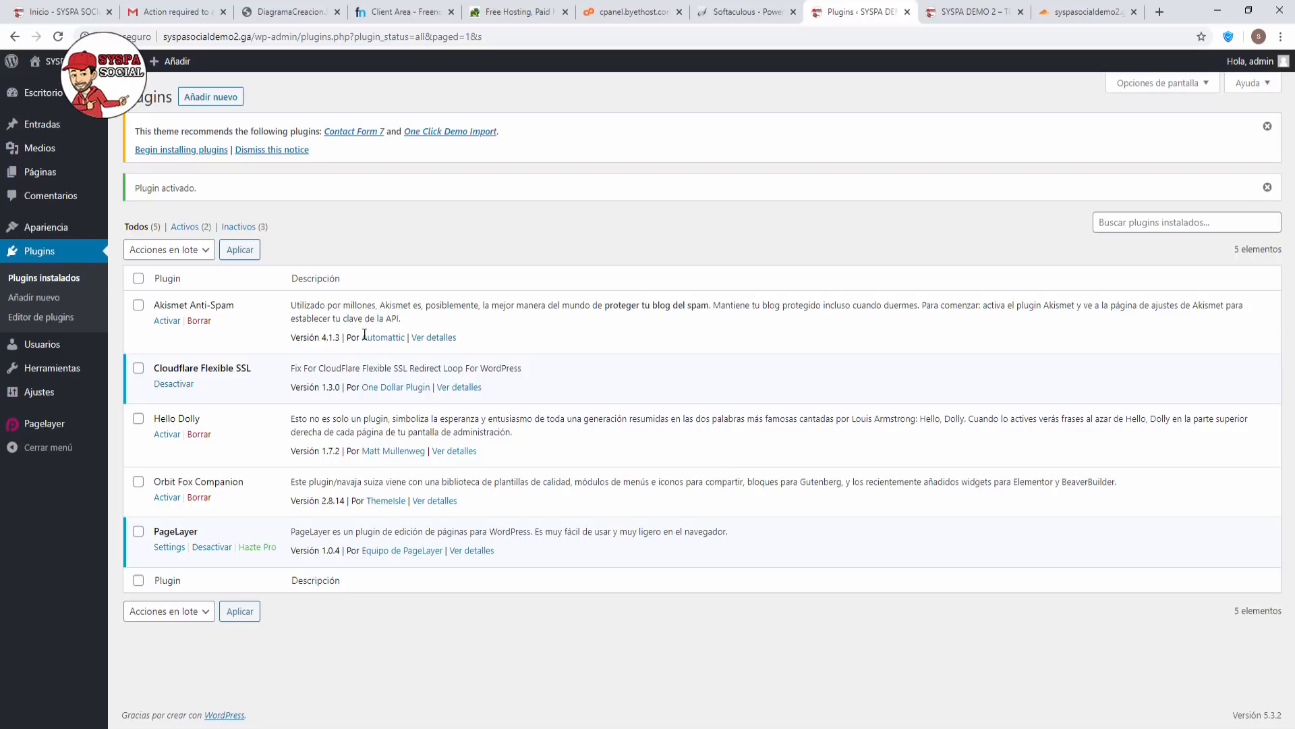
Search plugins for 'ssl', then install and activate Really Simple SSL, noting its no-certificate warning.
{"action": "left_click", "coordinate": [204, 100]}
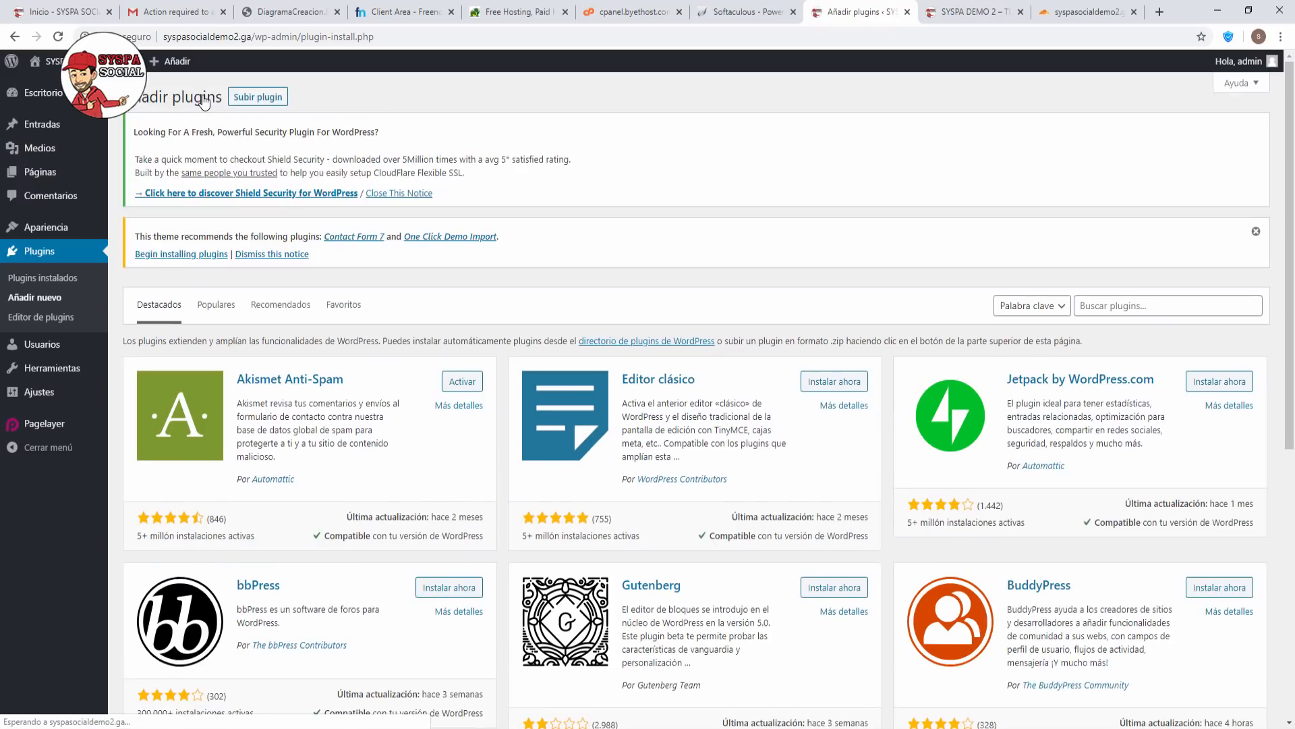
{"action": "left_click", "coordinate": [1116, 310]}
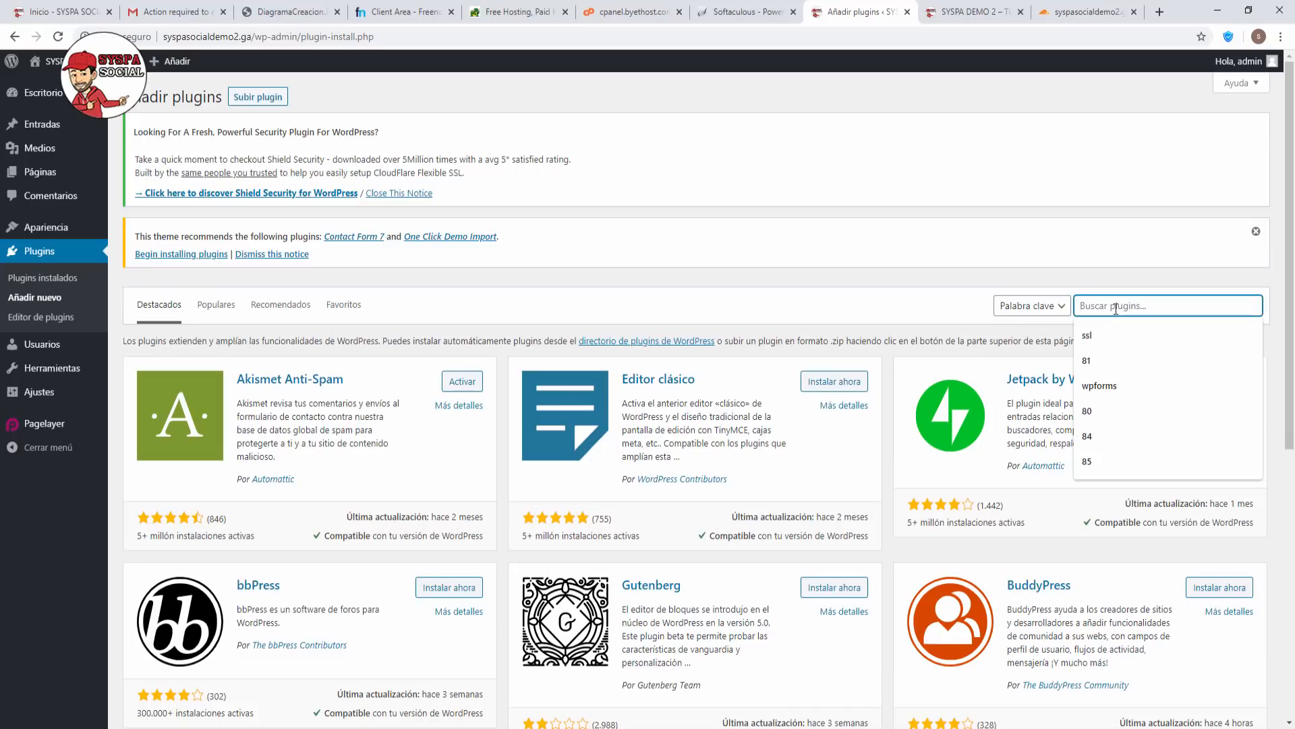
{"action": "type", "text": "ssl"}
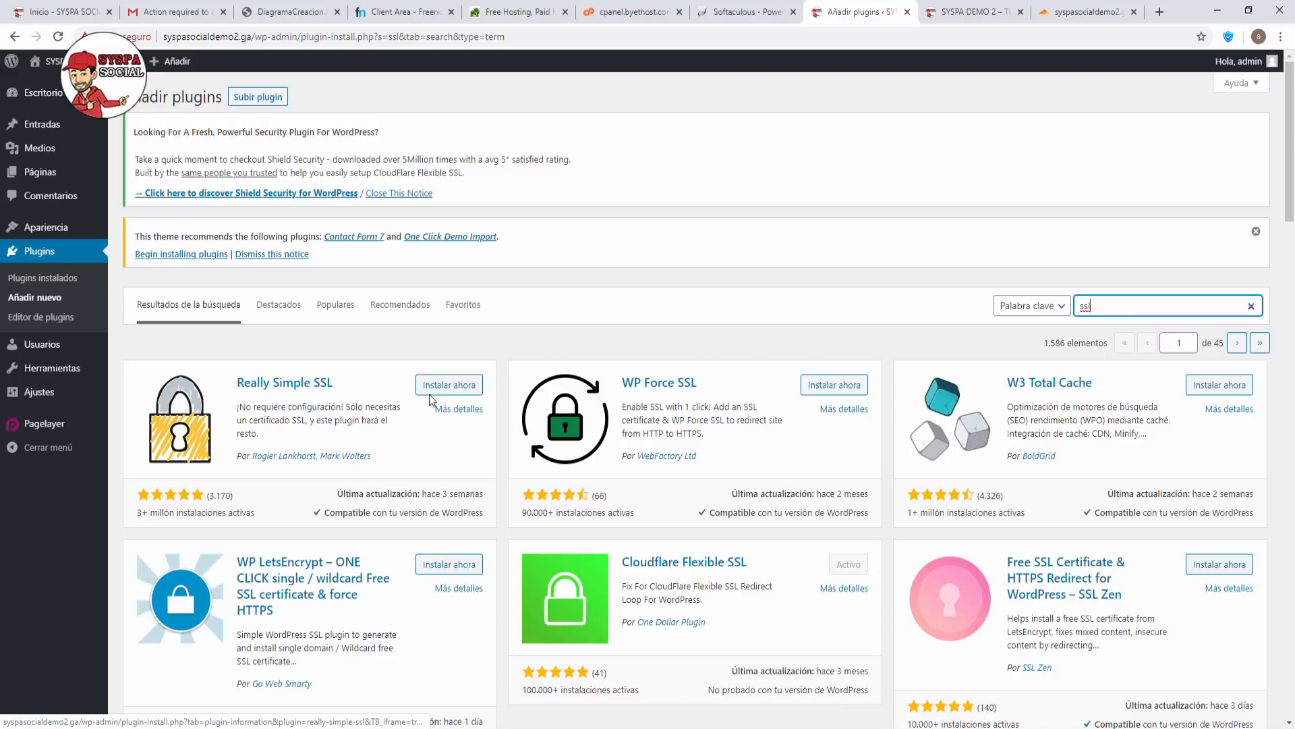
{"action": "left_click", "coordinate": [451, 385]}
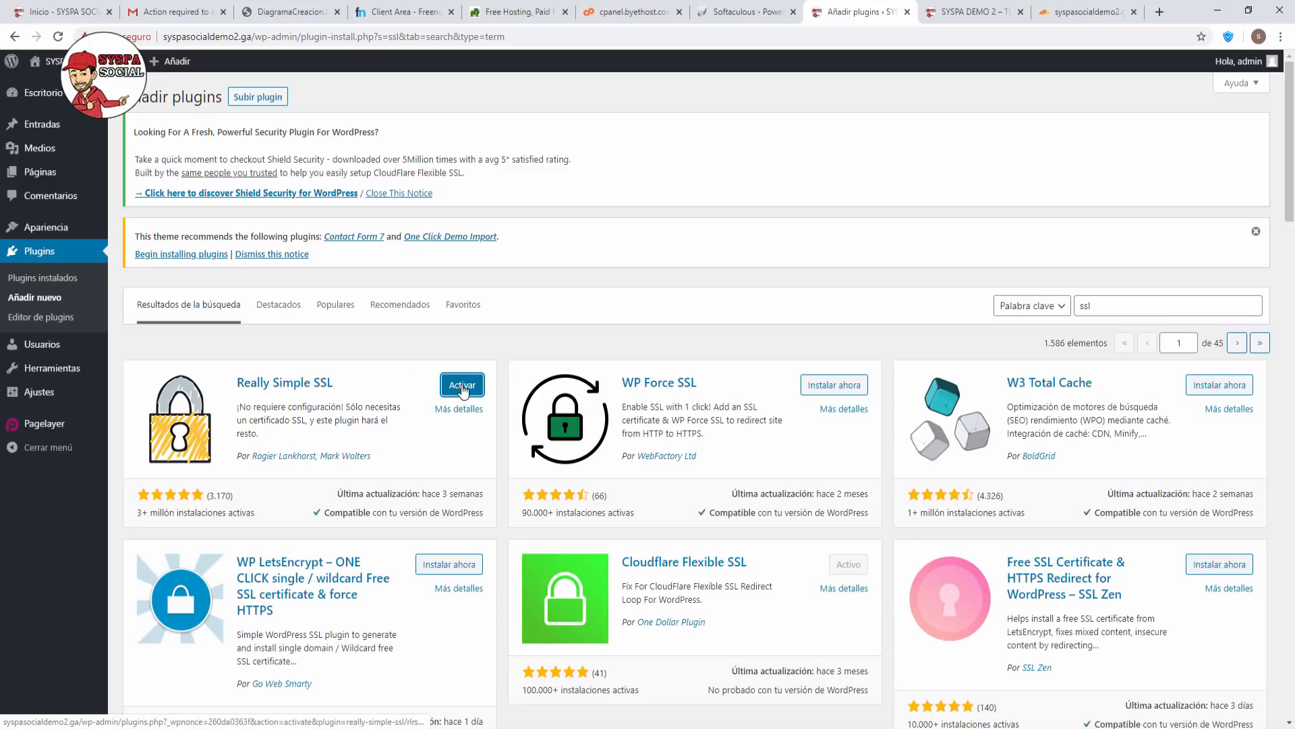
{"action": "left_click", "coordinate": [463, 387]}
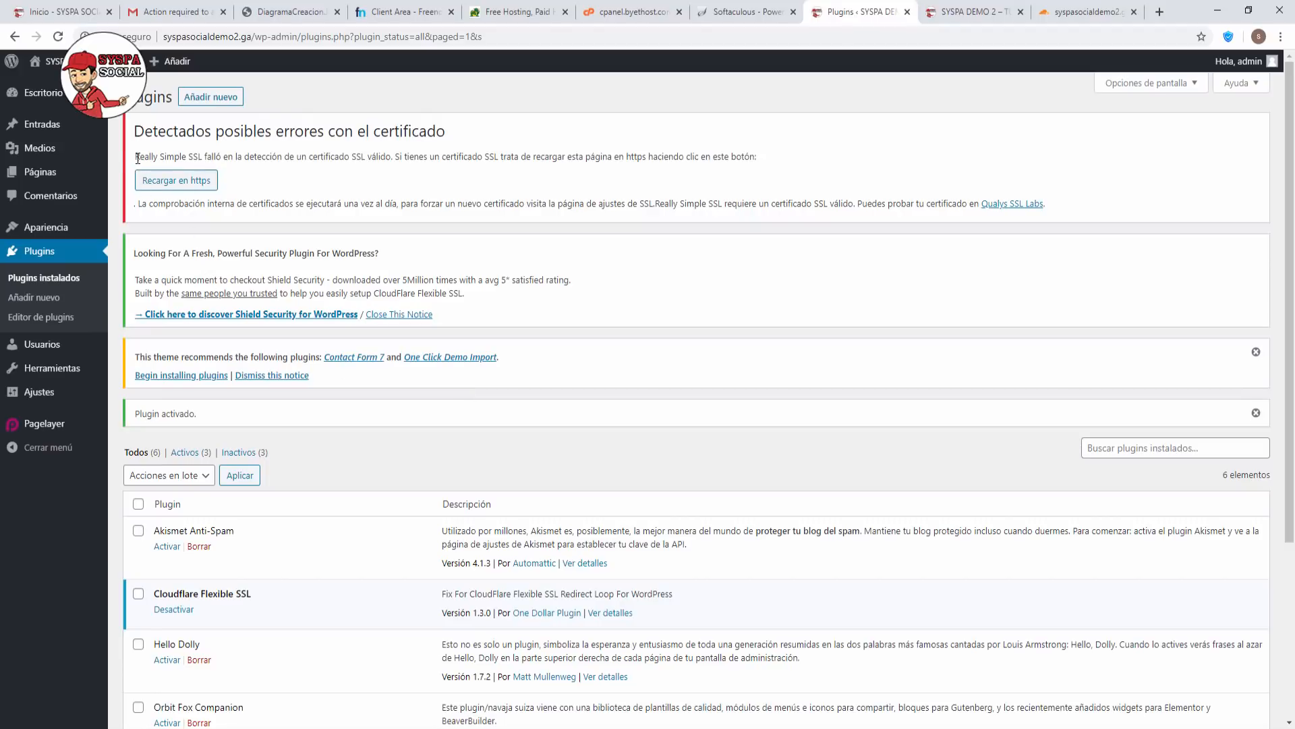
{"action": "left_click_drag", "start_coordinate": [137, 158], "coordinate": [771, 160]}
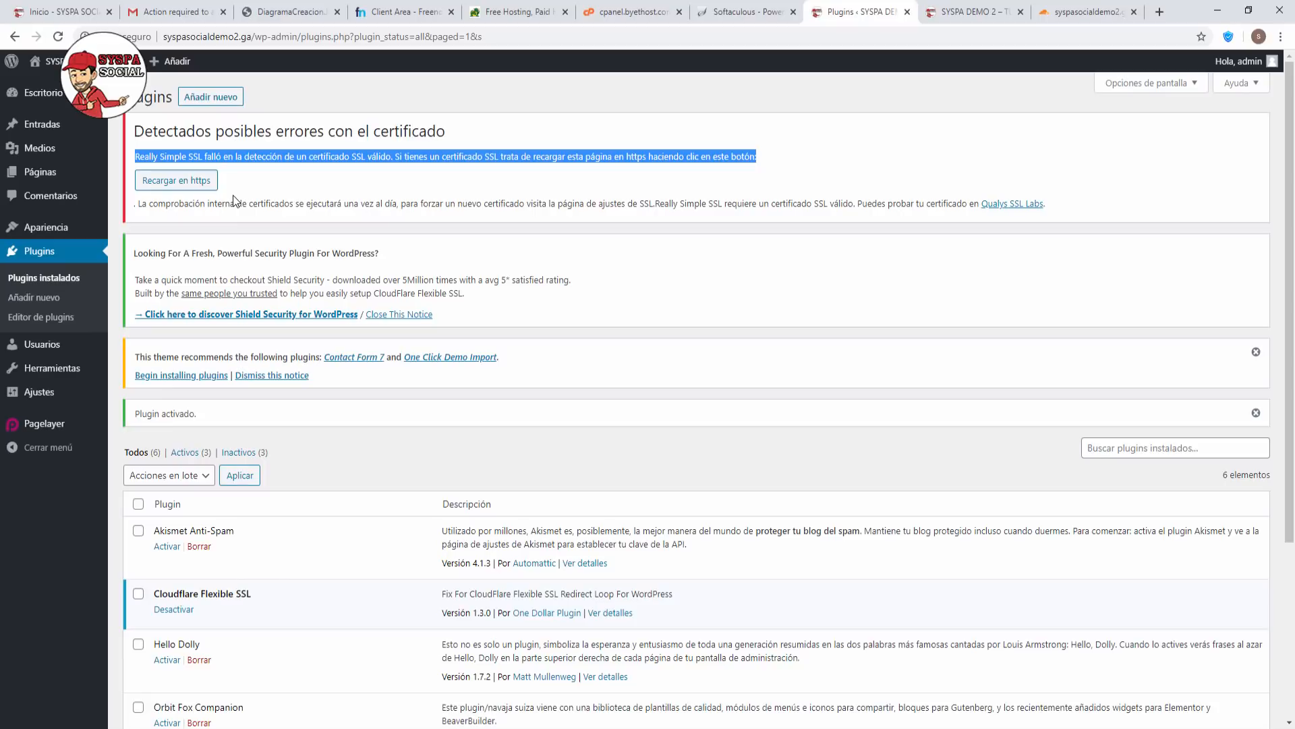
Reload the admin over https and go to syspasocialdemo2.ga's admin login page.
{"action": "left_click", "coordinate": [177, 181]}
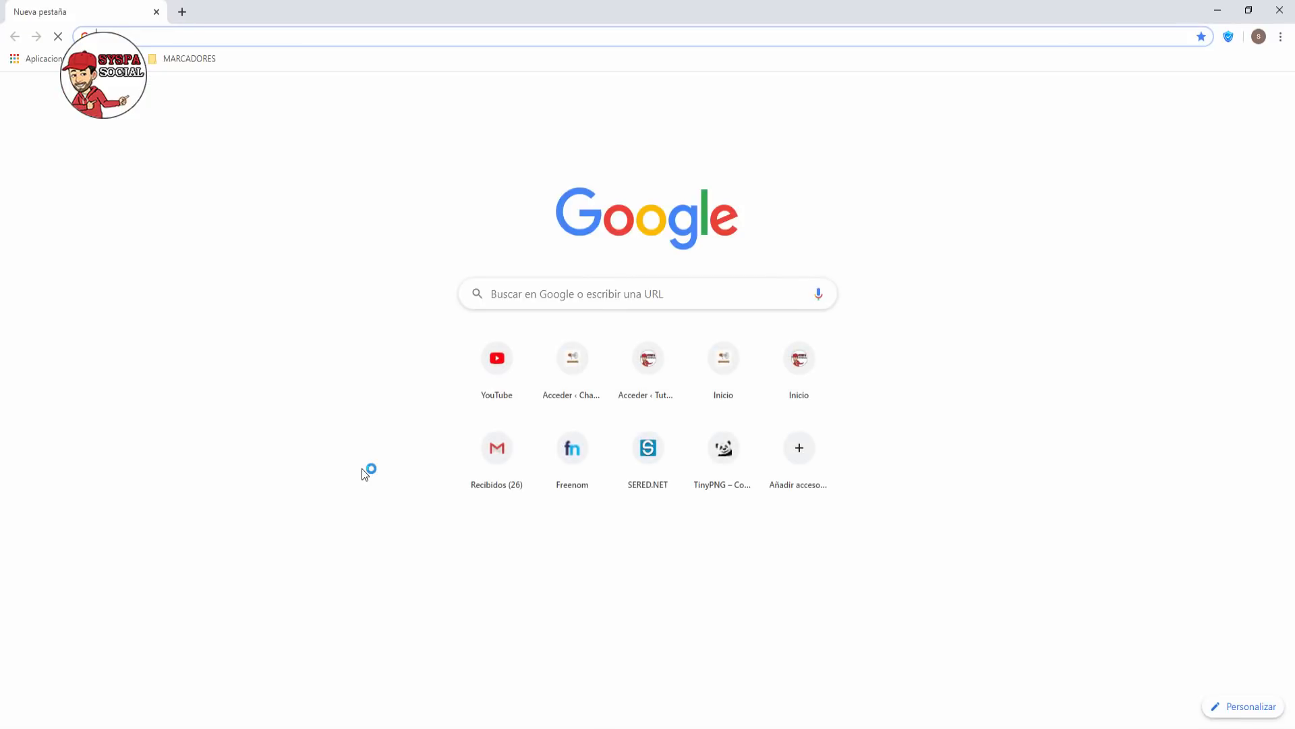
{"action": "left_click", "coordinate": [253, 37]}
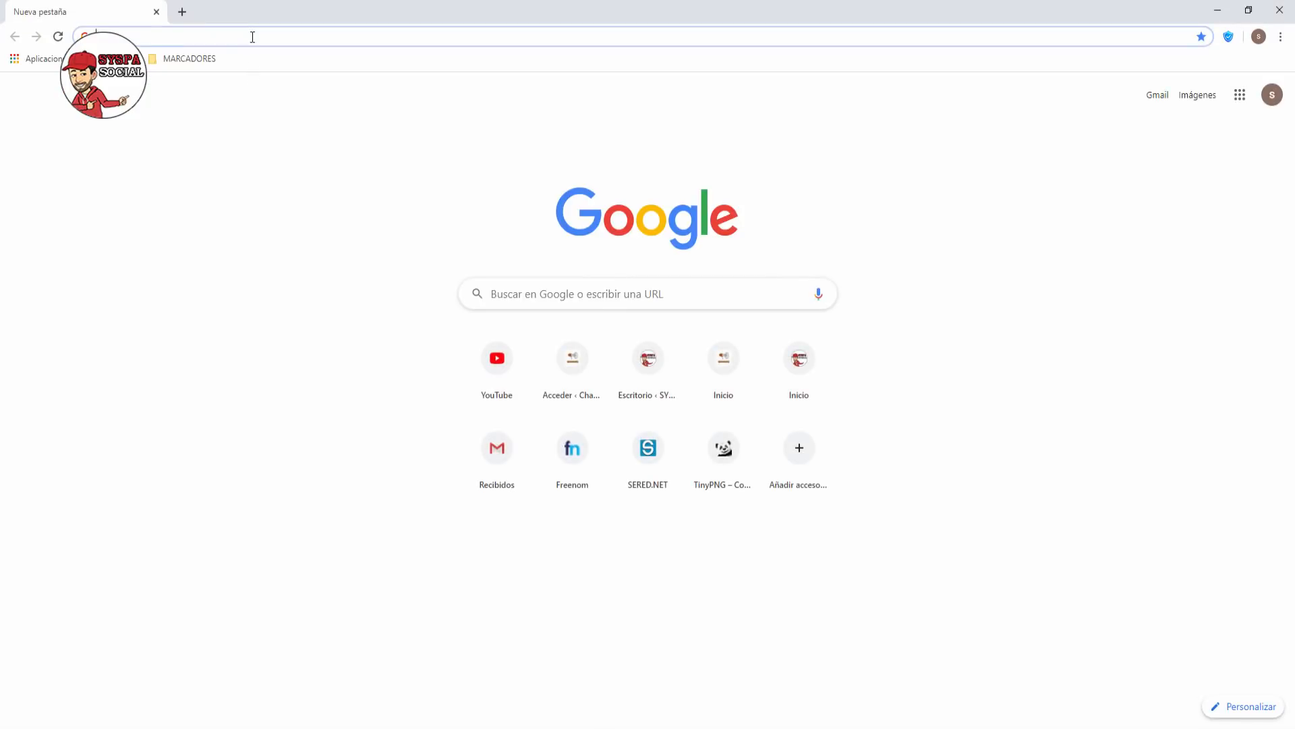
{"action": "type", "text": "syspasocialdemo2.ga"}
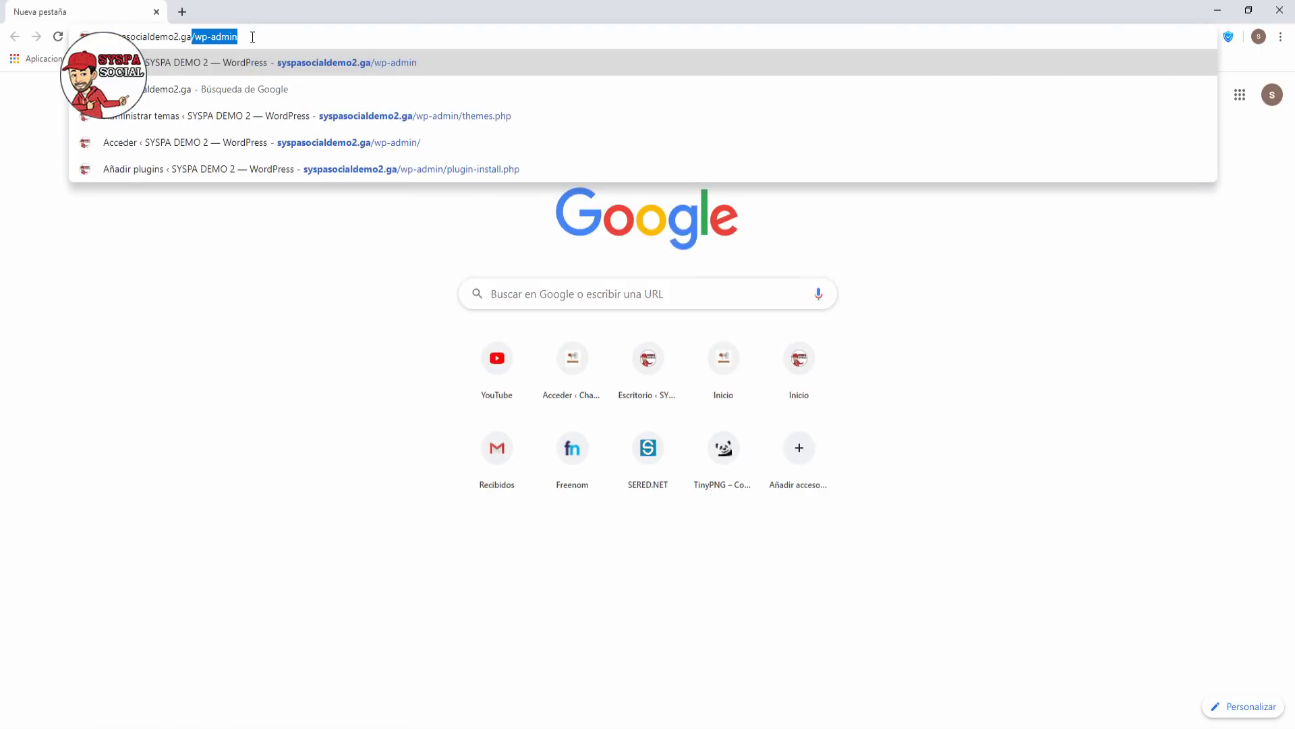
{"action": "key", "text": "Return"}
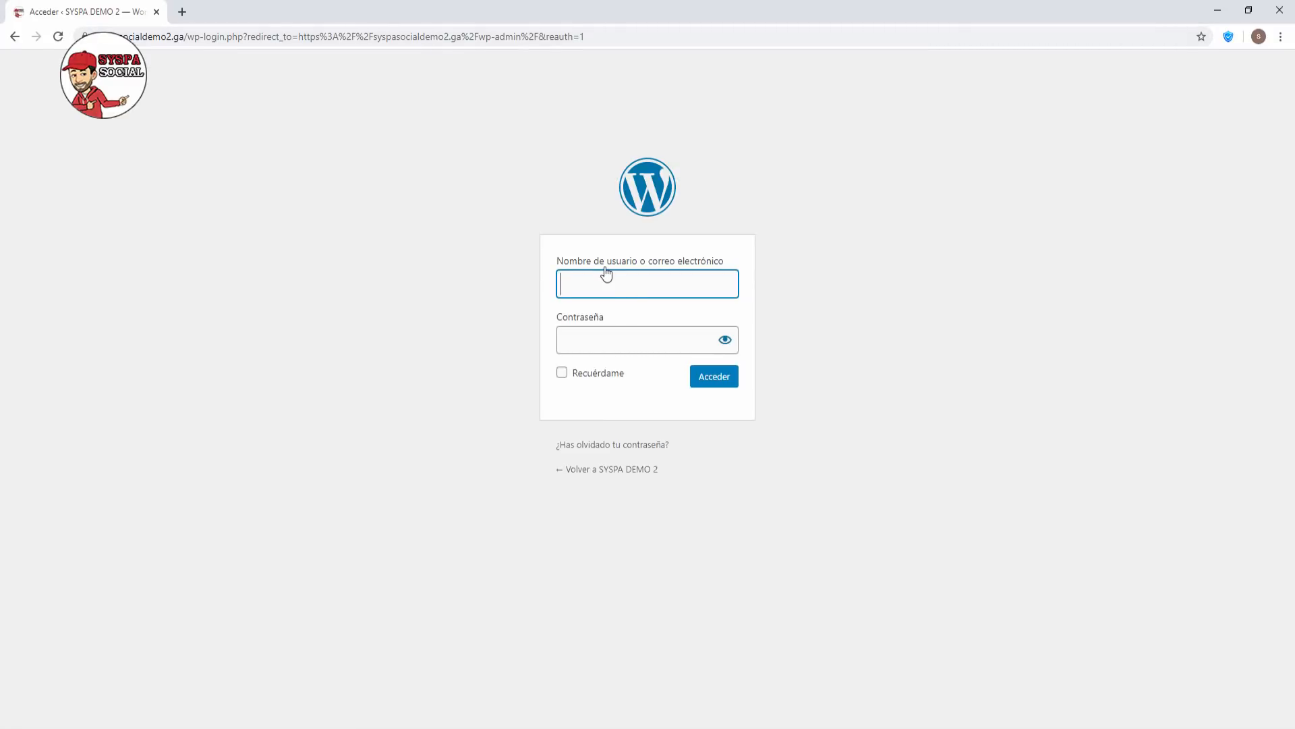
Sign in to the dashboard with the admin username and password.
{"action": "type", "text": "admin"}
{"action": "key", "text": "Tab"}
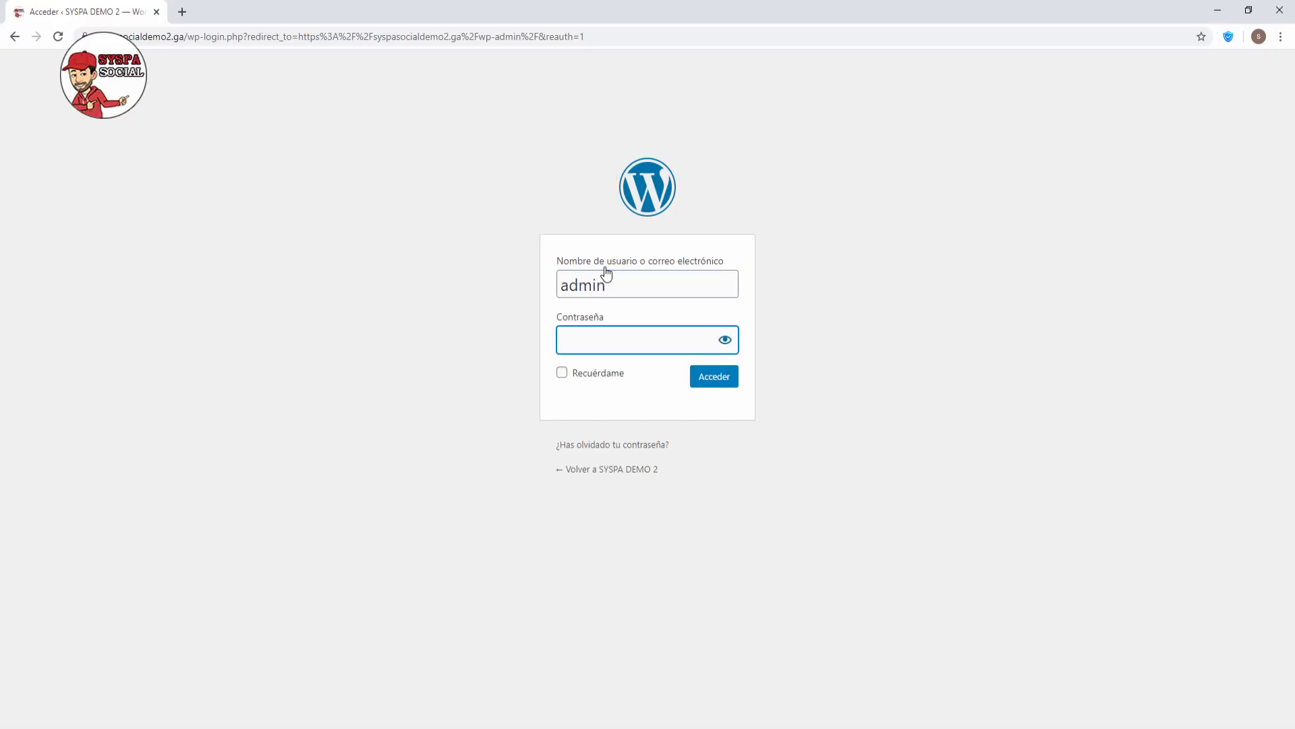
{"action": "type", "text": "•••••••••"}
{"action": "key", "text": "Return"}
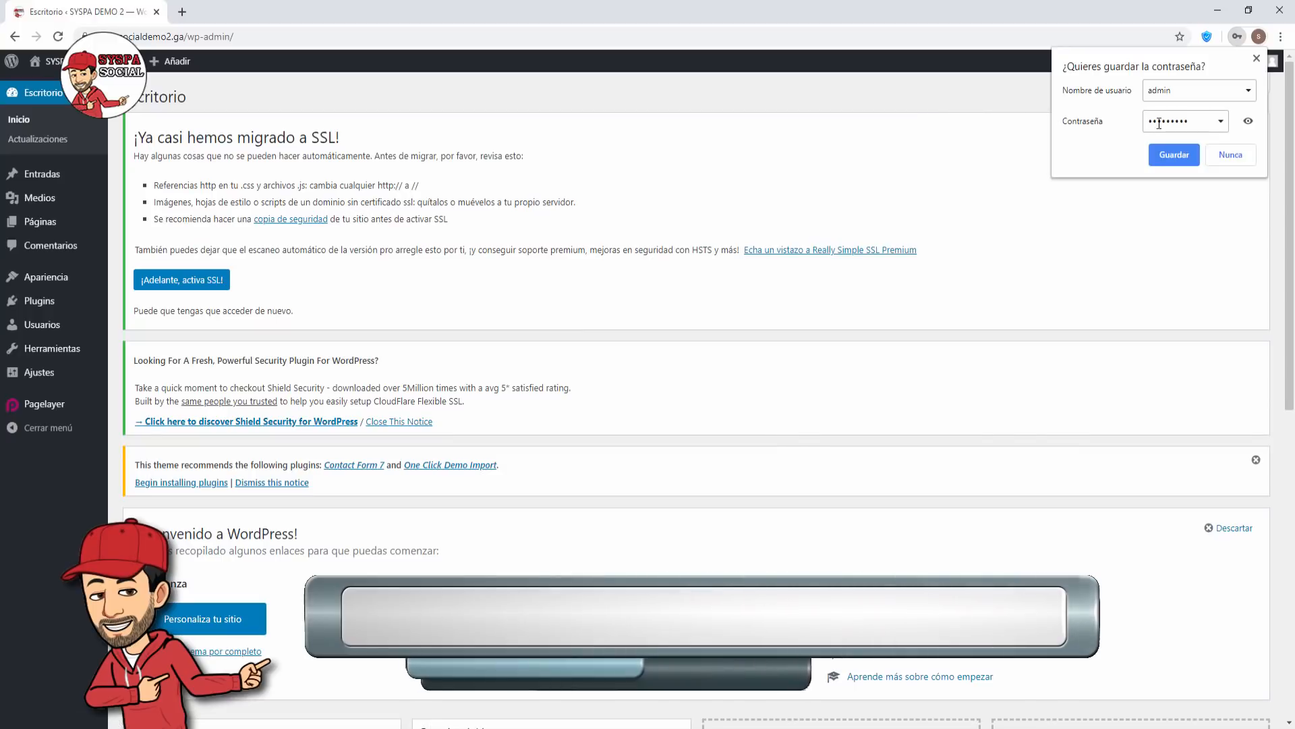
Activate SSL via Really Simple SSL's '¡Adelante, activa SSL!' notice.
{"action": "left_click", "coordinate": [1257, 59]}
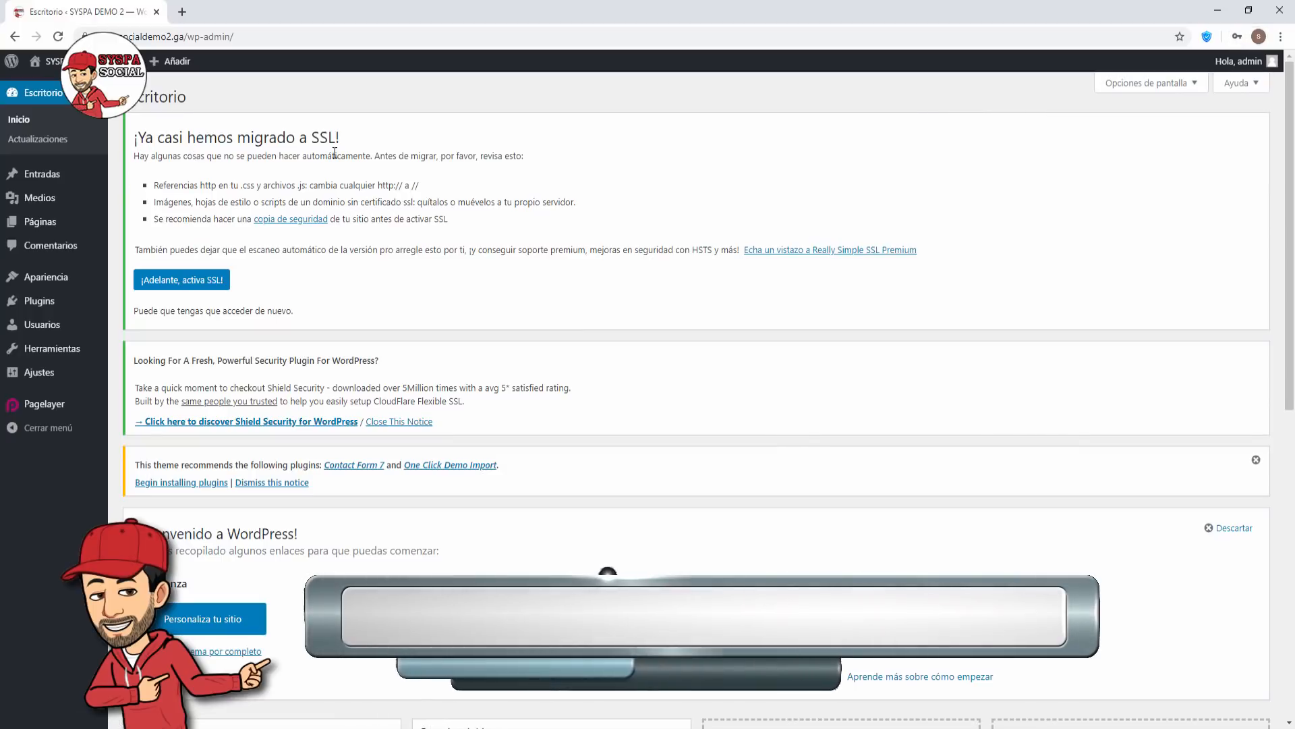
{"action": "left_click", "coordinate": [184, 281]}
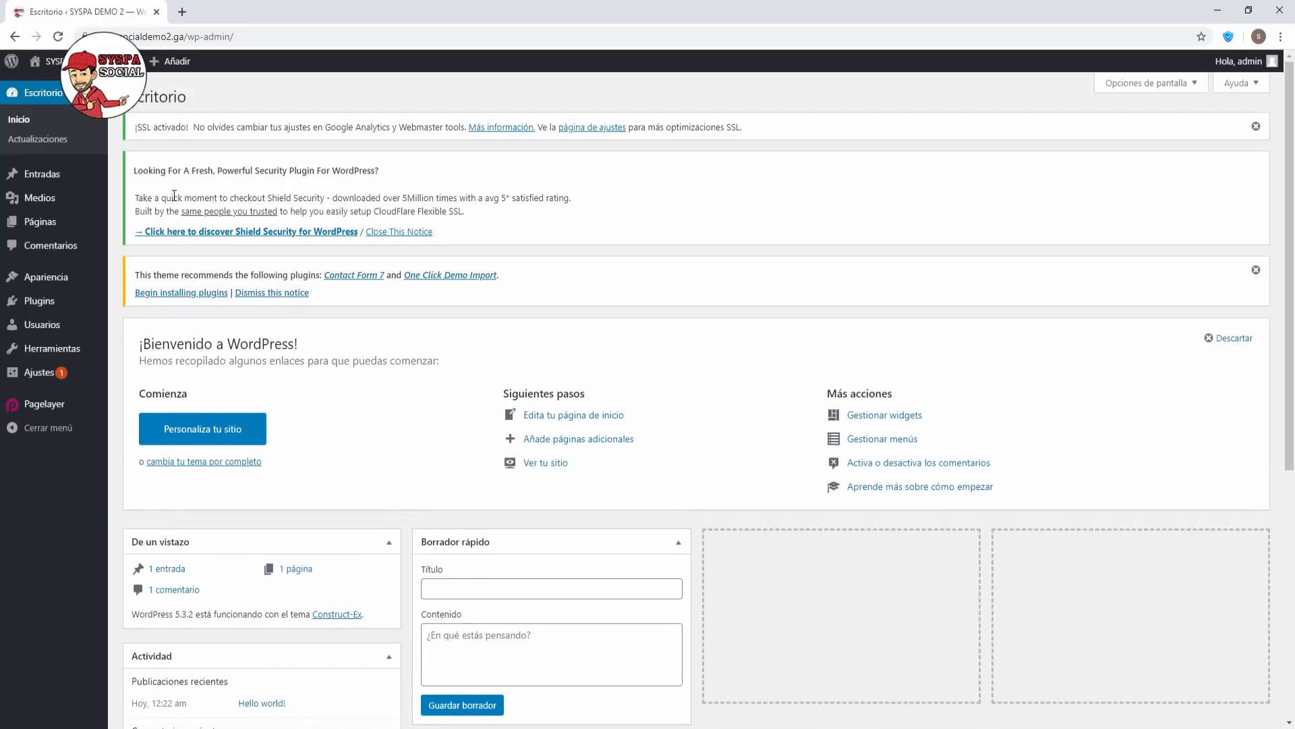
{"action": "left_click_drag", "start_coordinate": [136, 128], "coordinate": [781, 129]}
{"action": "left_click", "coordinate": [765, 135]}
Open the SYSPA SOCIAL public homepage in a new browser tab and view it.
{"action": "right_click", "coordinate": [71, 60]}
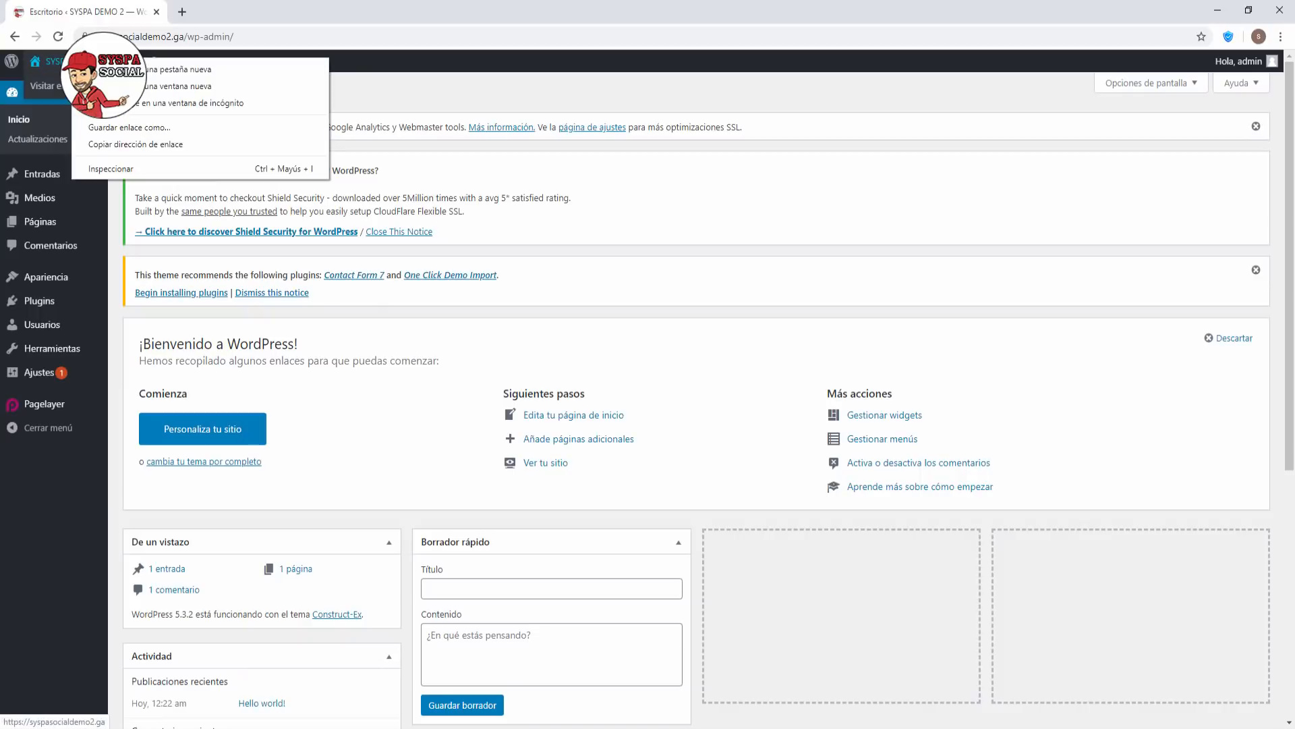
{"action": "left_click", "coordinate": [179, 69]}
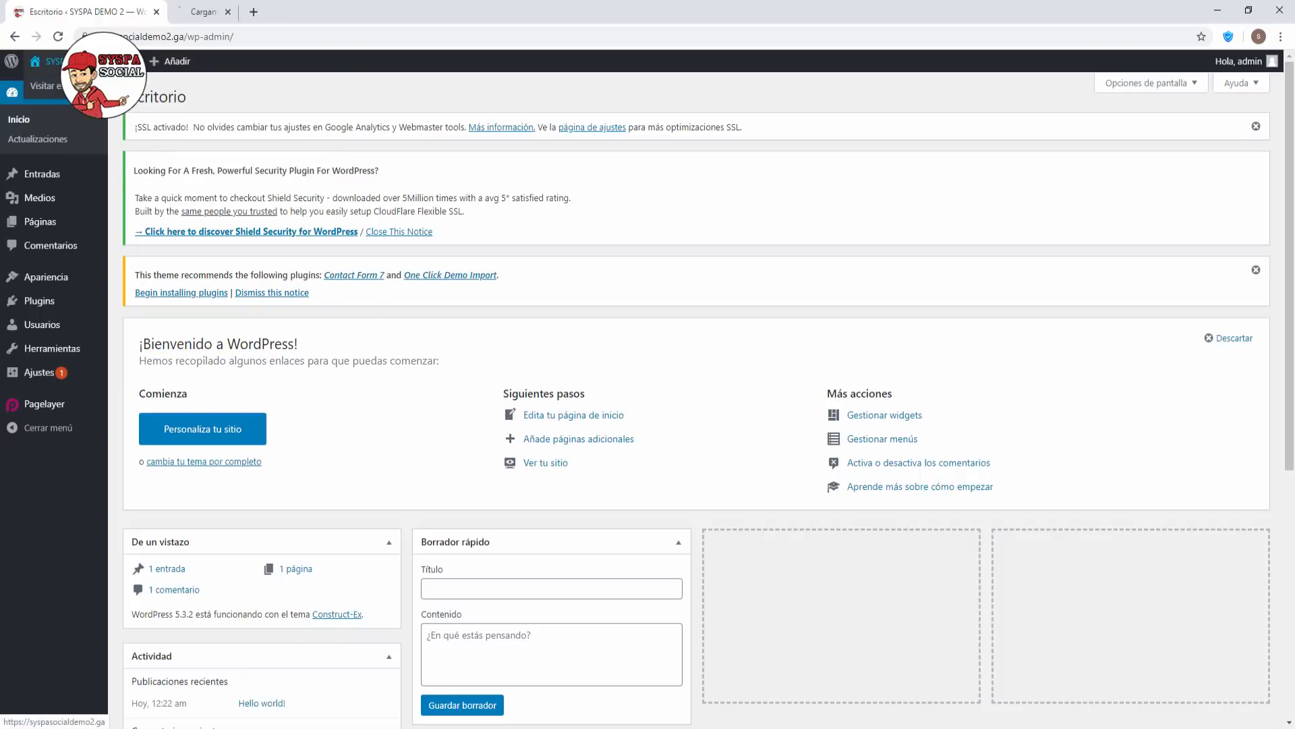
{"action": "left_click", "coordinate": [223, 11]}
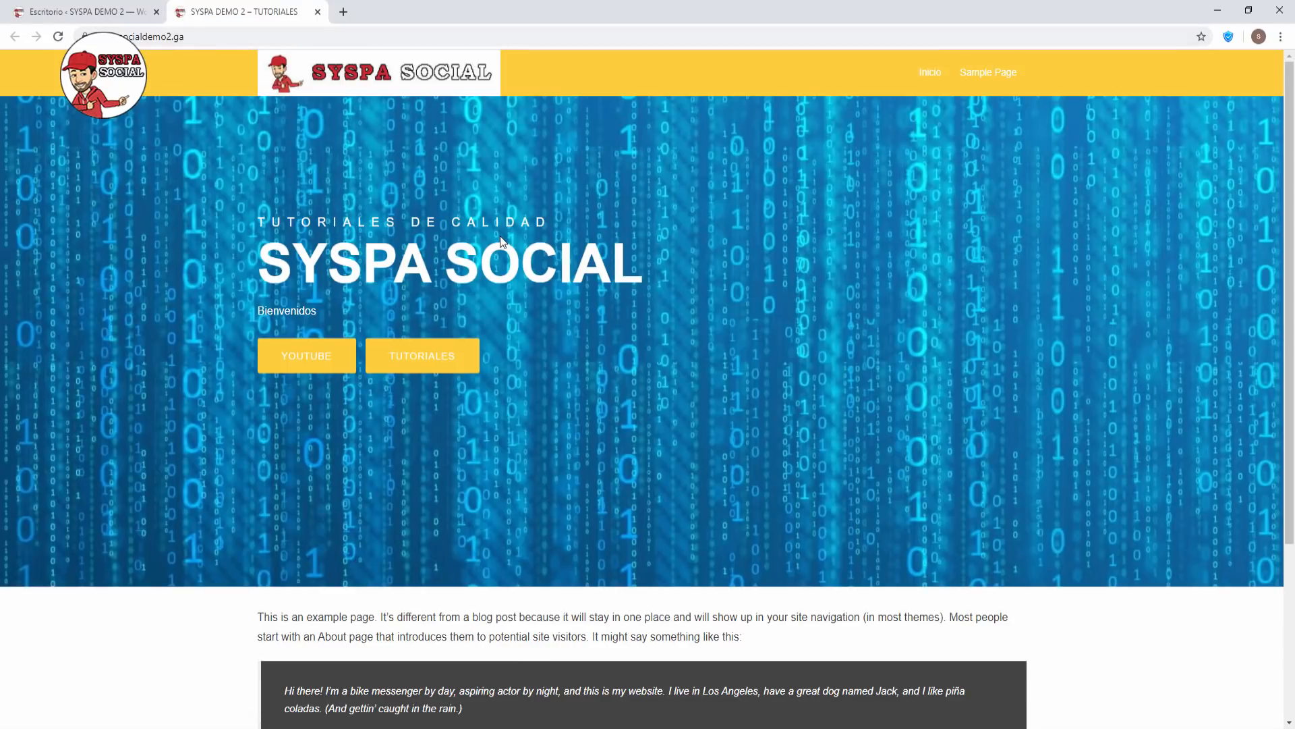
{"action": "scroll", "coordinate": [500, 236], "scroll_direction": "down", "scroll_amount": 4}
{"action": "scroll", "coordinate": [500, 241], "scroll_direction": "up", "scroll_amount": 4}
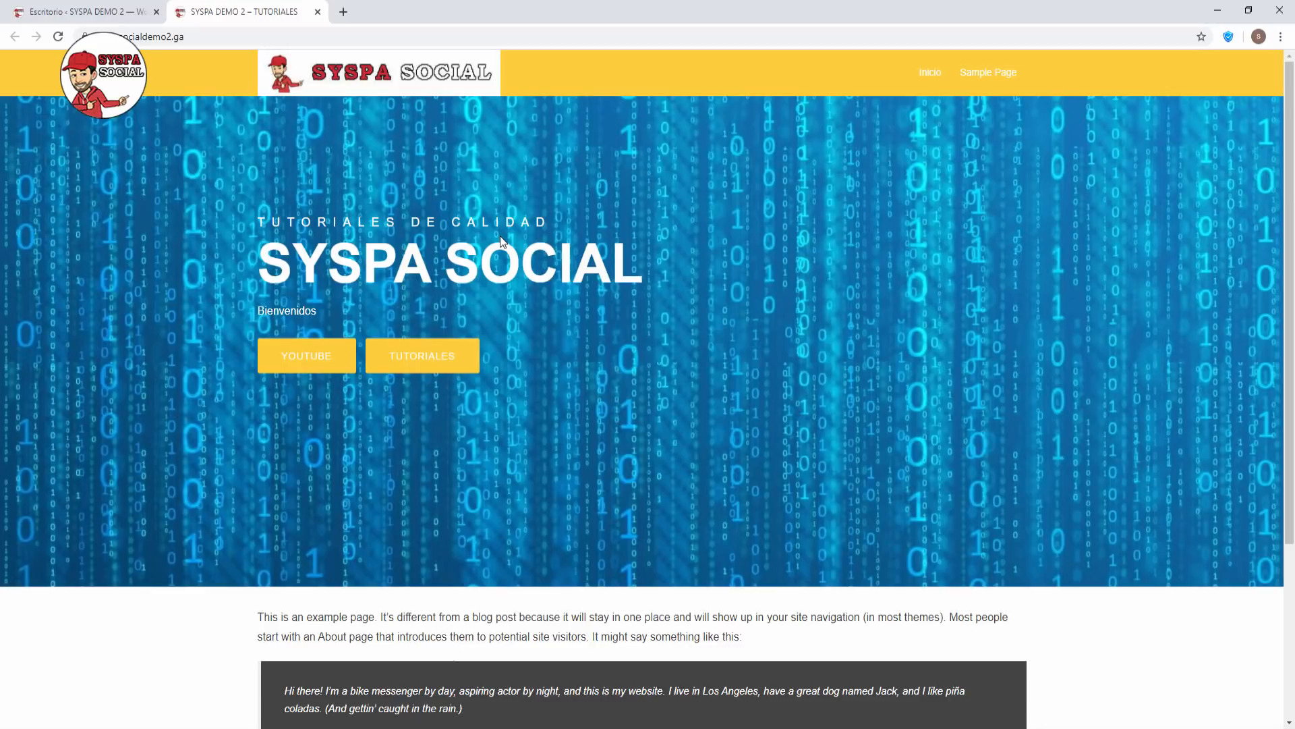